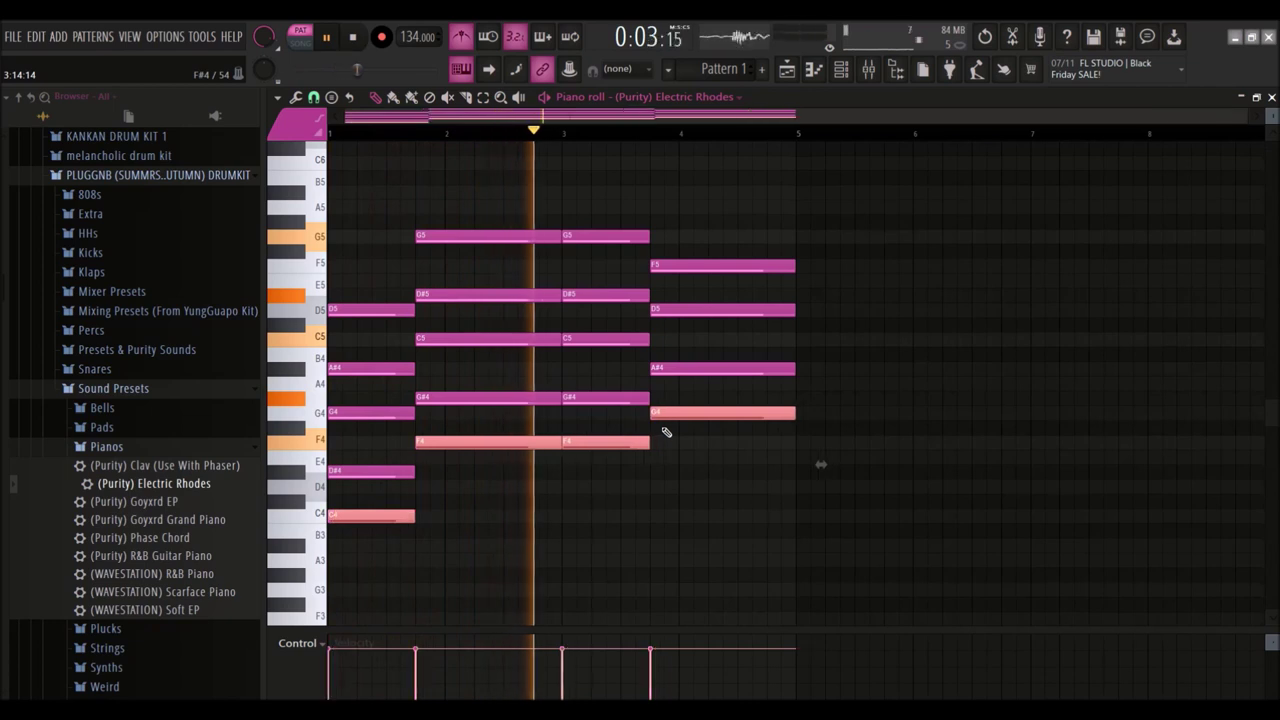
Step: Double the selected root notes one octave lower in the Electric Rhodes chord progression
key("ctrl+d")
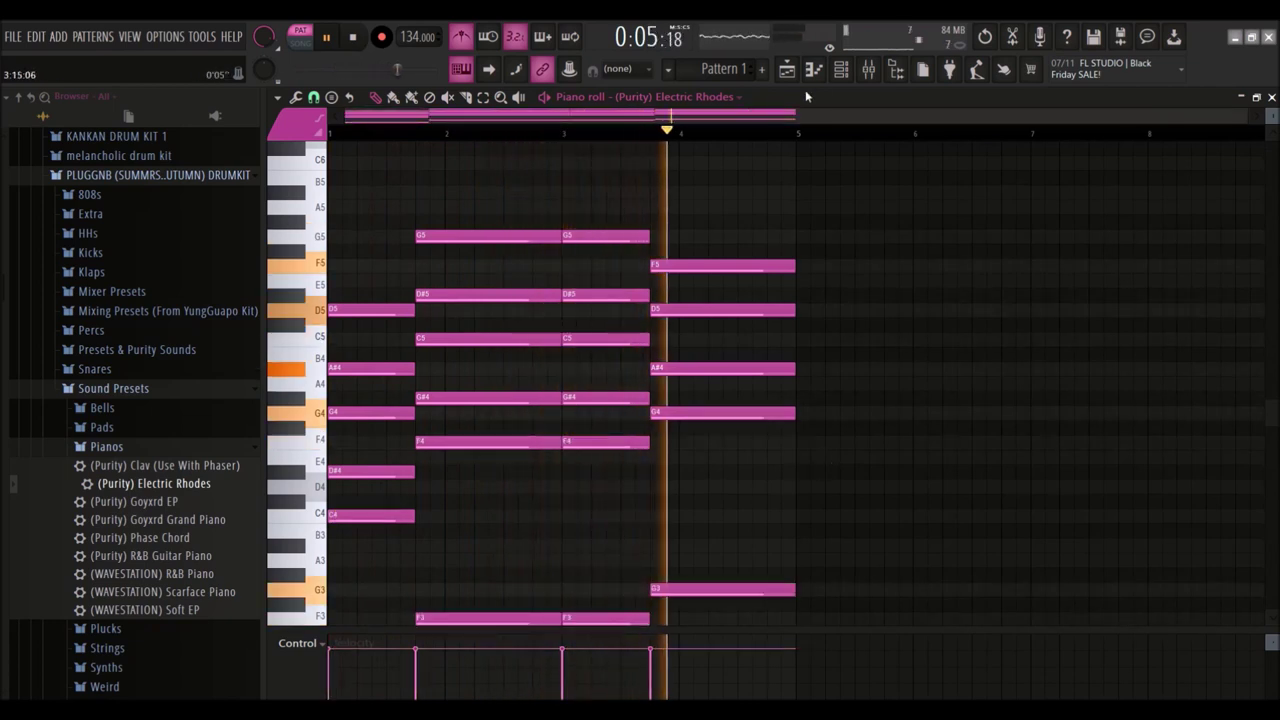
Step: Load Fruity Parametric EQ 2 into the first effect slot of mixer Insert 1
left_click(841, 68)
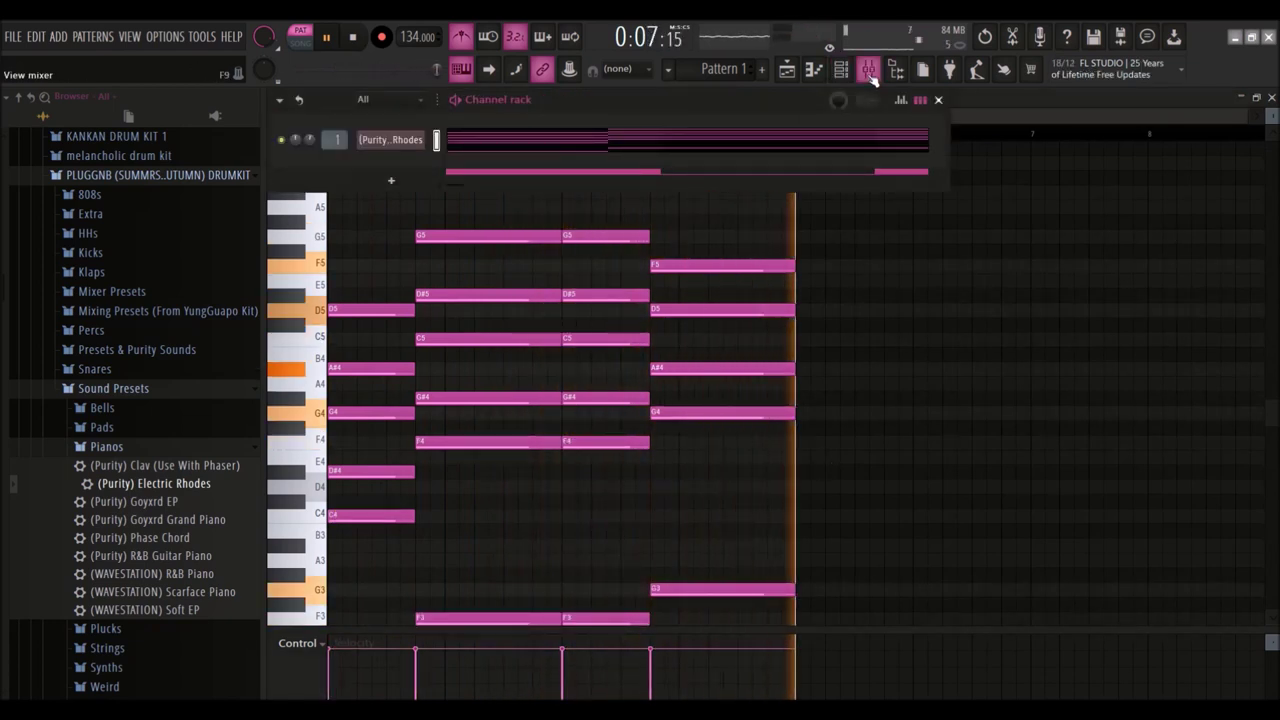
key("F9")
left_click(1150, 388)
mouse_move(1113, 352)
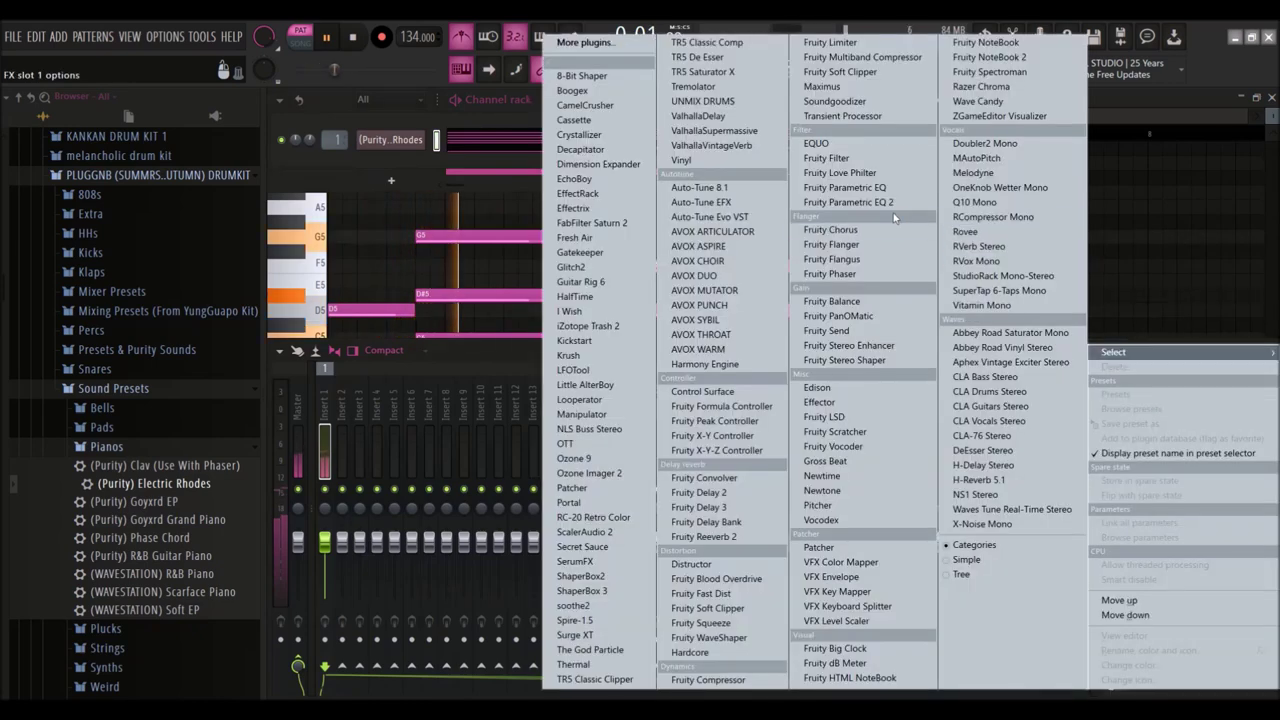
left_click(848, 202)
Step: Change the lowest EQ band's filter settings on Insert 1 and shift the band toward higher frequencies
right_click(437, 379)
mouse_move(470, 420)
left_click(520, 449)
right_click(437, 379)
left_click(494, 449)
left_click_drag(437, 379, 492, 379)
Step: Load the MASTER mixer track preset onto the Master track
left_click(300, 400)
right_click(300, 400)
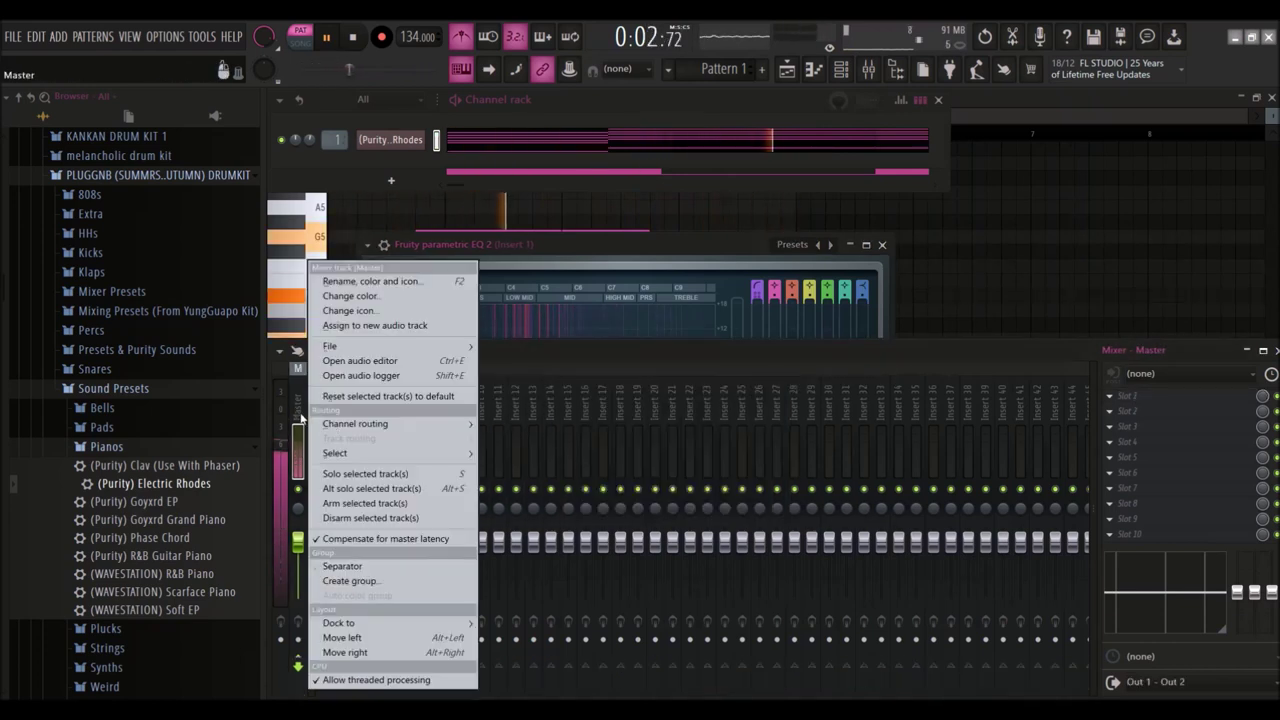
mouse_move(446, 350)
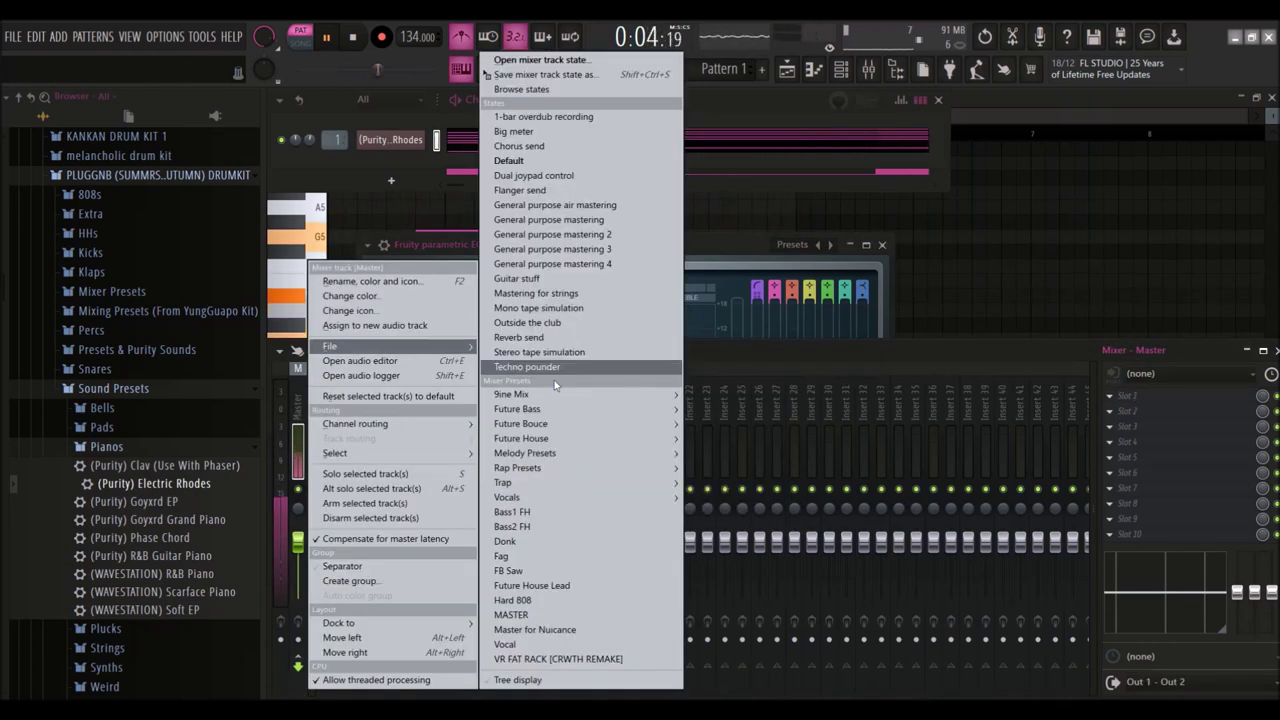
left_click(560, 614)
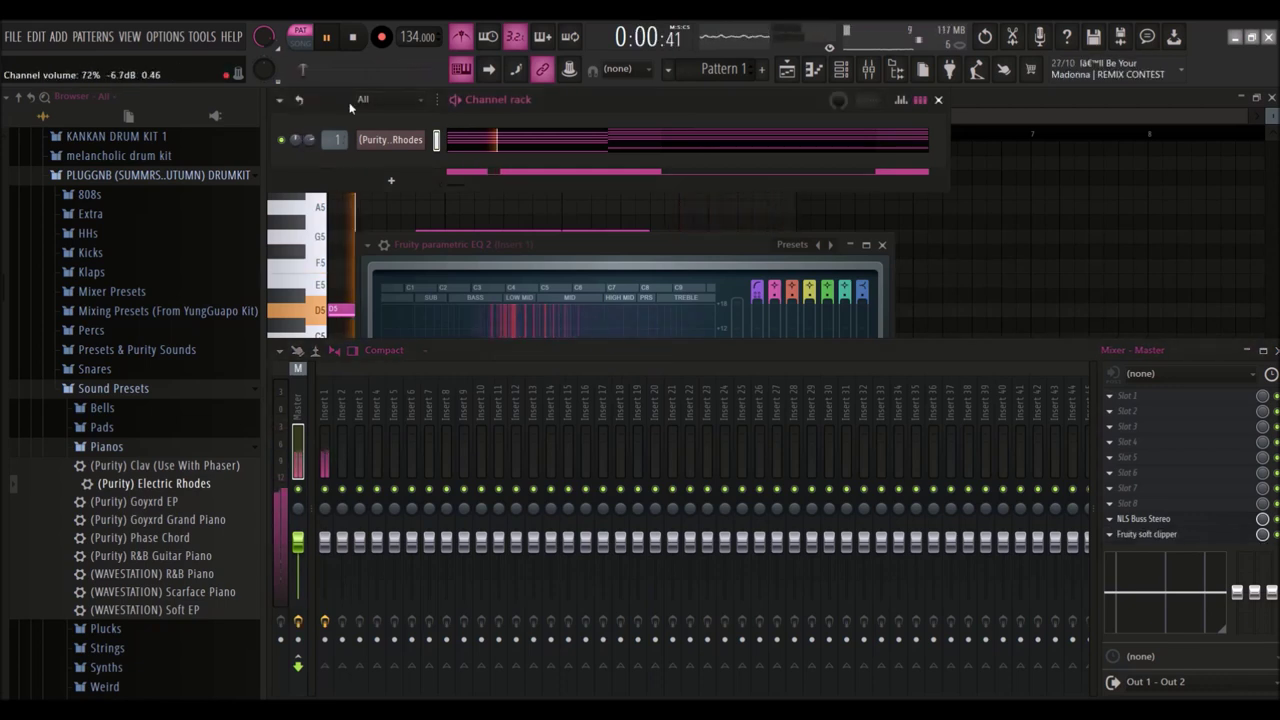
Step: Add the (Purity) Bell Pad preset as a new channel and copy the Electric Rhodes chords into it
left_click(106, 446)
left_click(102, 427)
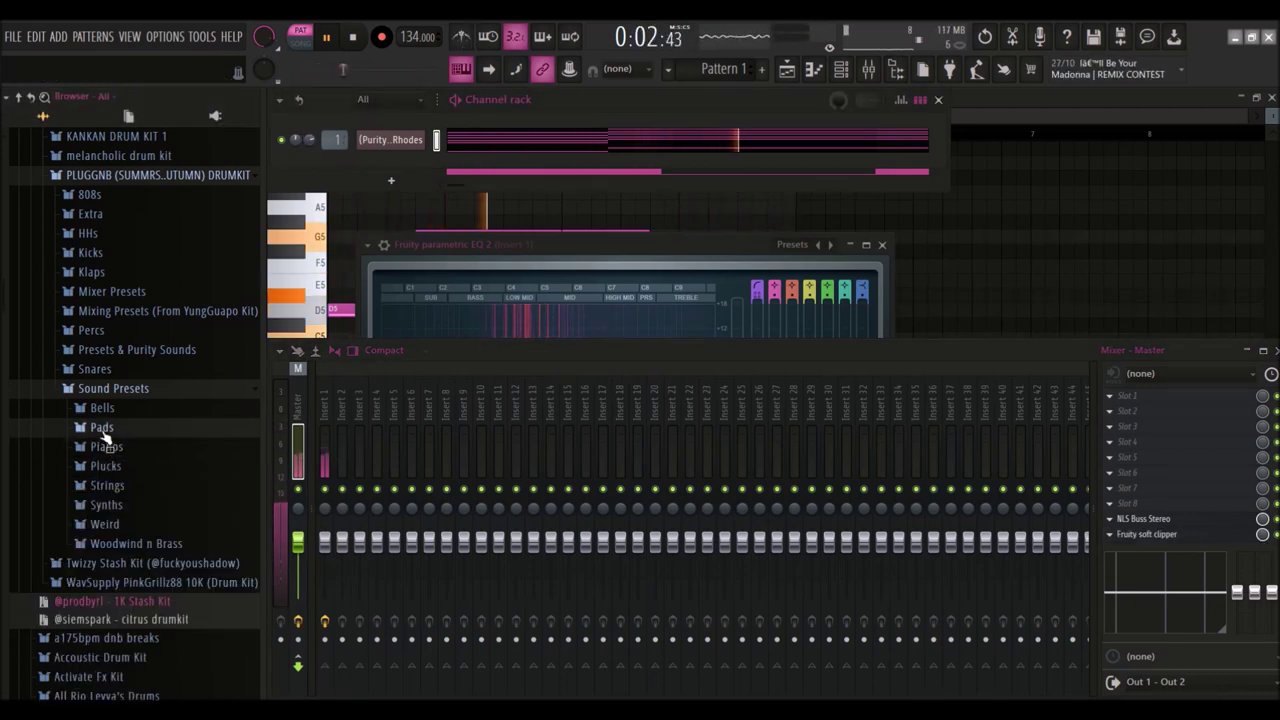
left_click_drag(137, 464, 287, 369)
left_click_drag(430, 190, 436, 165)
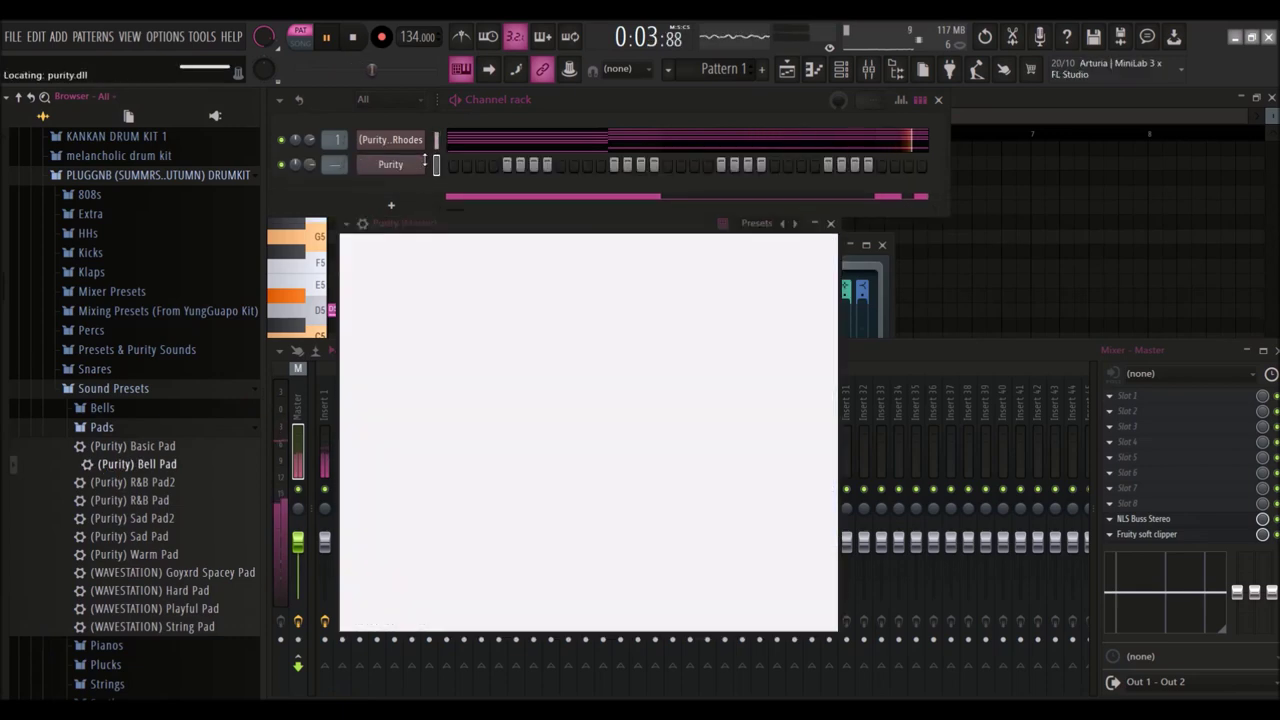
left_click(436, 166)
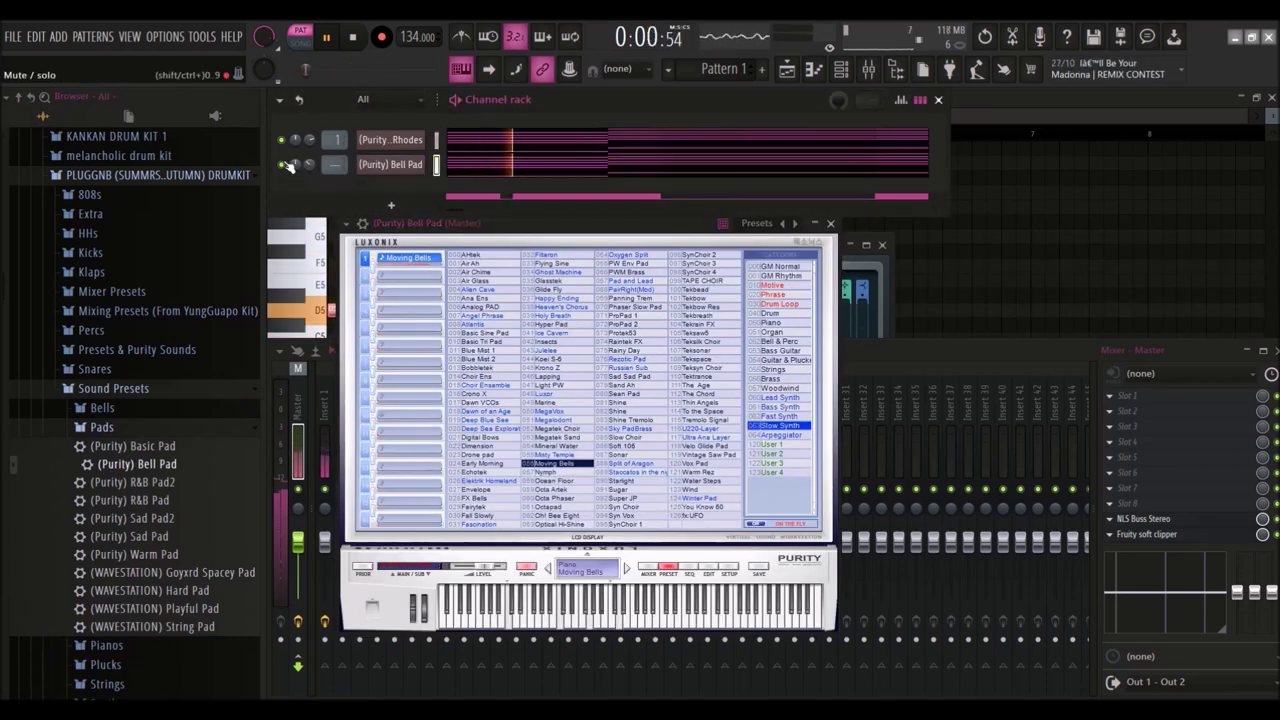
Step: Route the Bell Pad channel to mixer track 1 and adjust its channel volume
scroll(336, 165, "up", 1)
key("space")
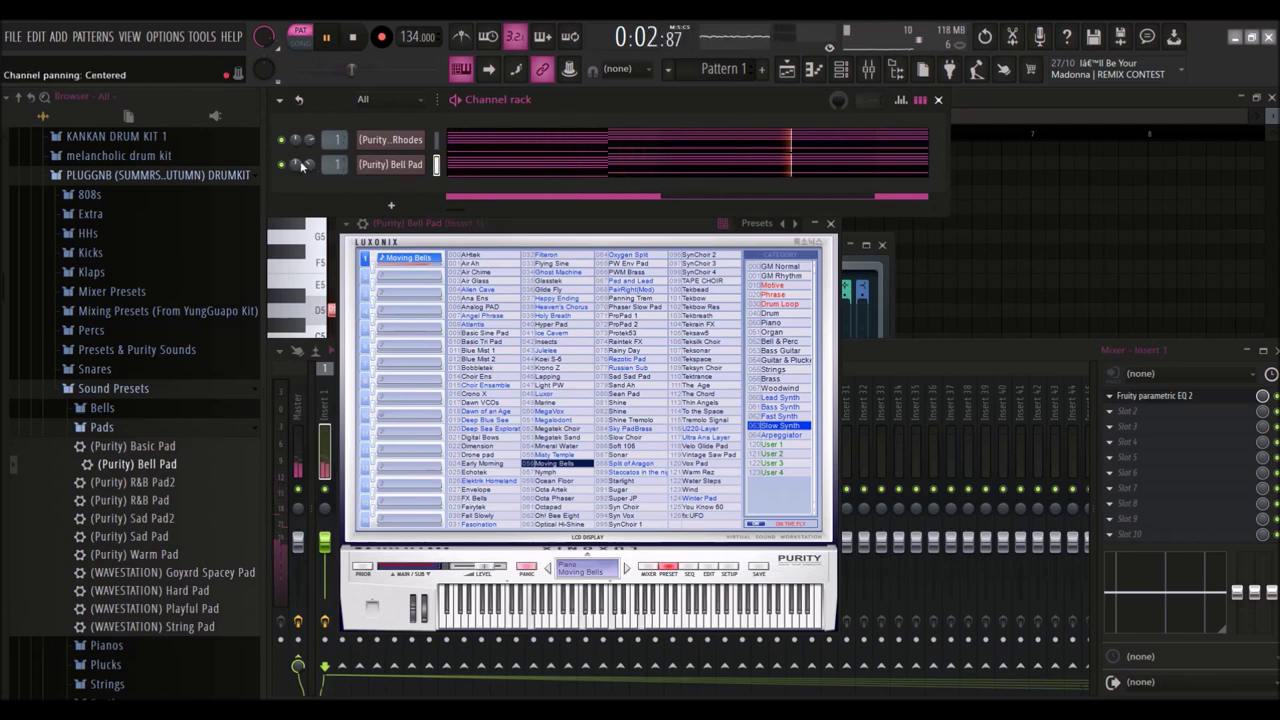
mouse_move(307, 168)
left_mouse_down()
mouse_move(307, 135)
mouse_move(307, 168)
left_mouse_up()
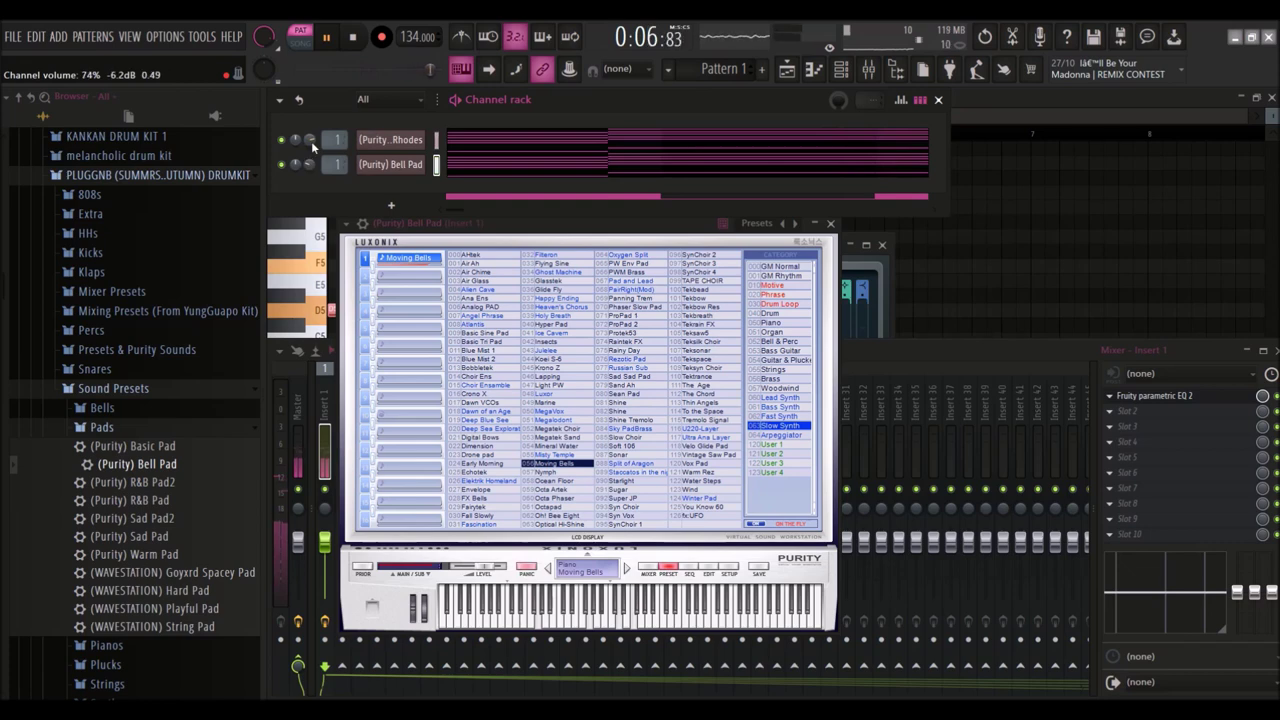
Step: Try transposing the Electric Rhodes chords up one octave and undo the change
left_click(475, 146)
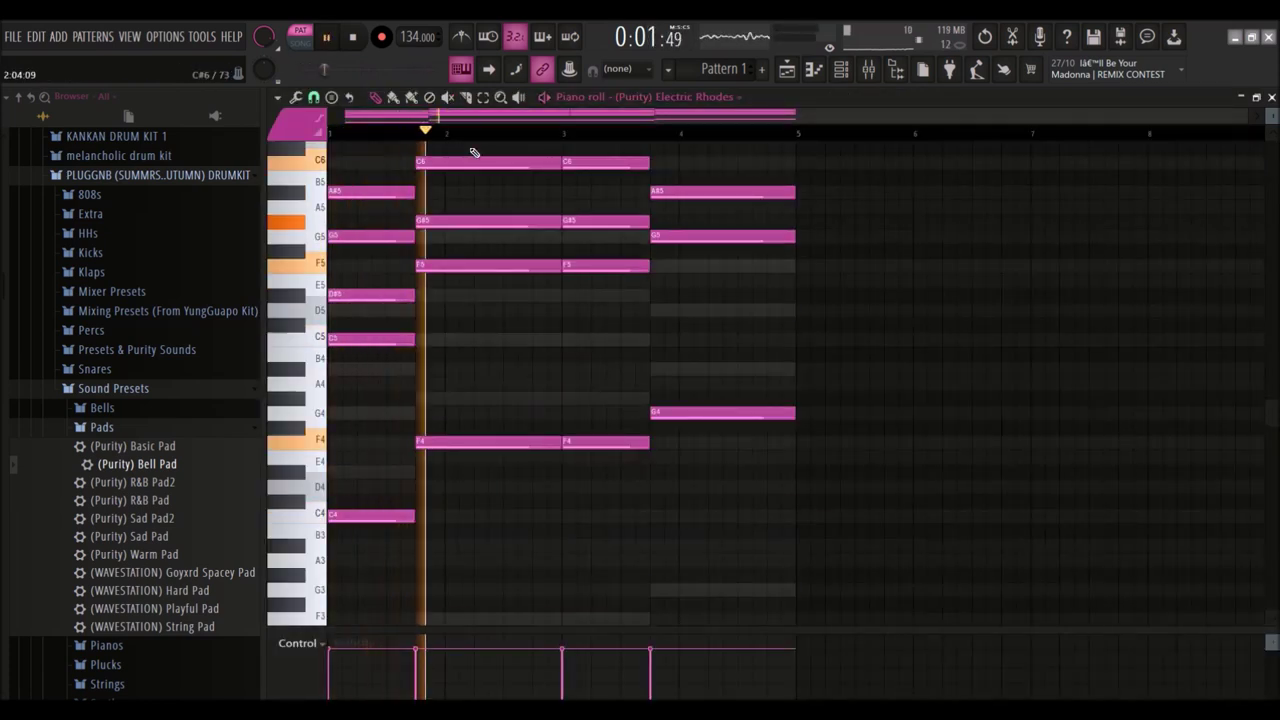
key("ctrl+z")
key("F6")
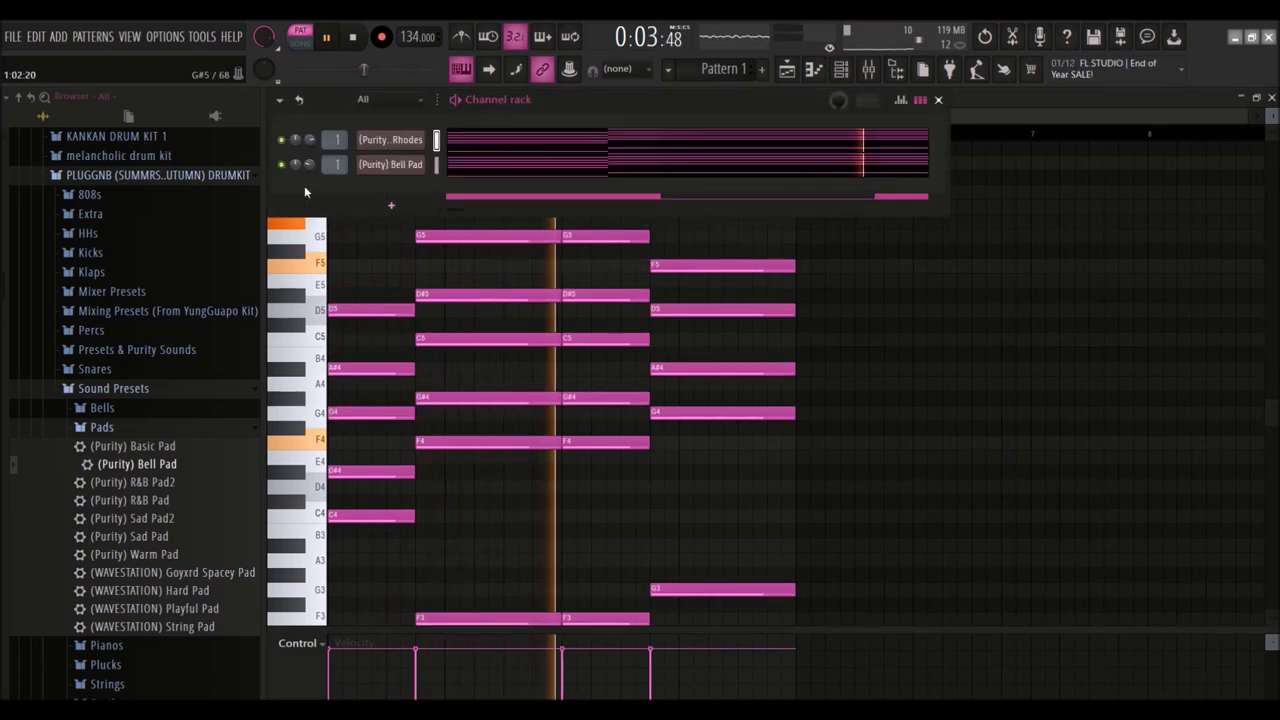
Step: Add the (Purity) R&B Synth2 preset from the Synths folder as a new channel
left_click(102, 427)
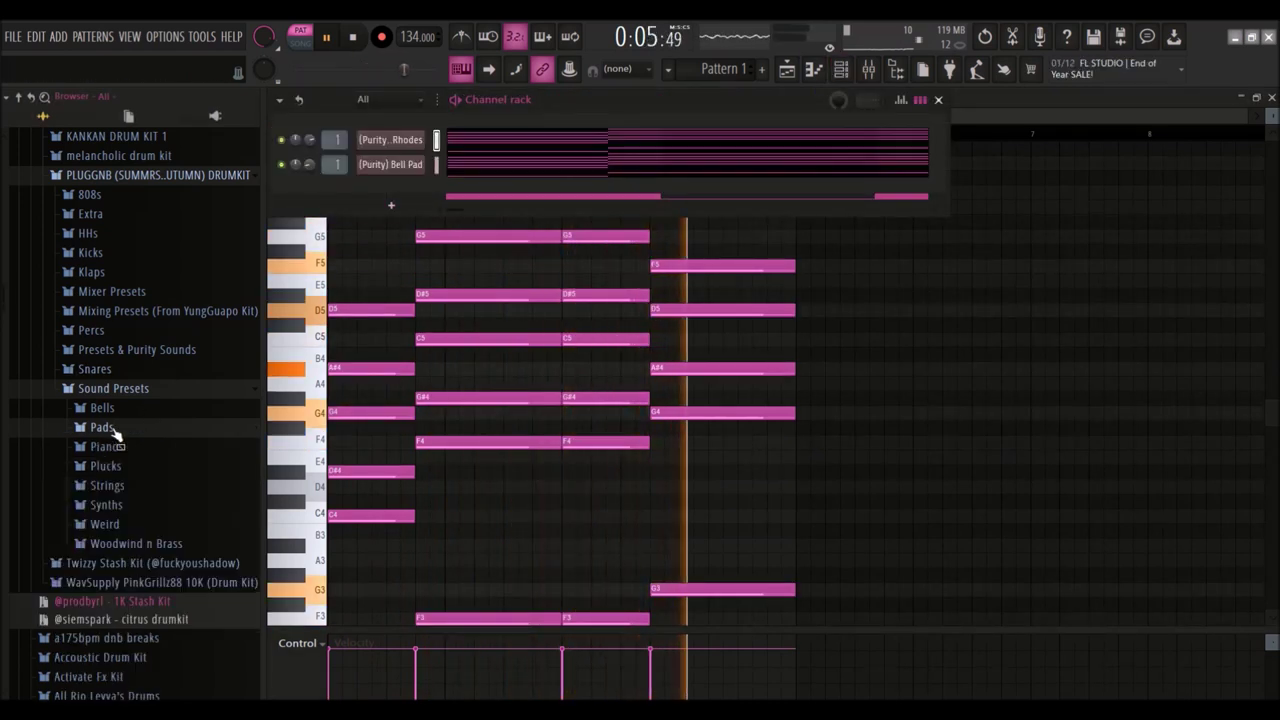
scroll(115, 430, "down", 3)
left_click(106, 397)
key("space")
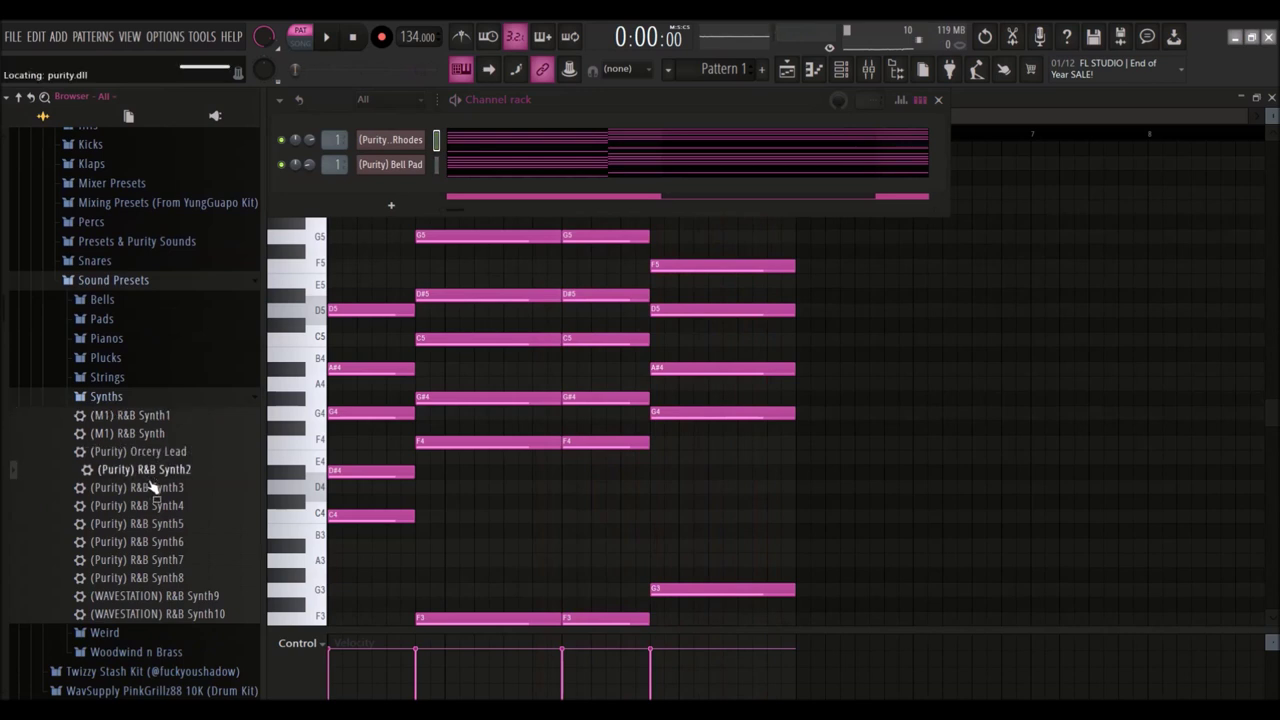
left_click_drag(403, 190, 405, 192)
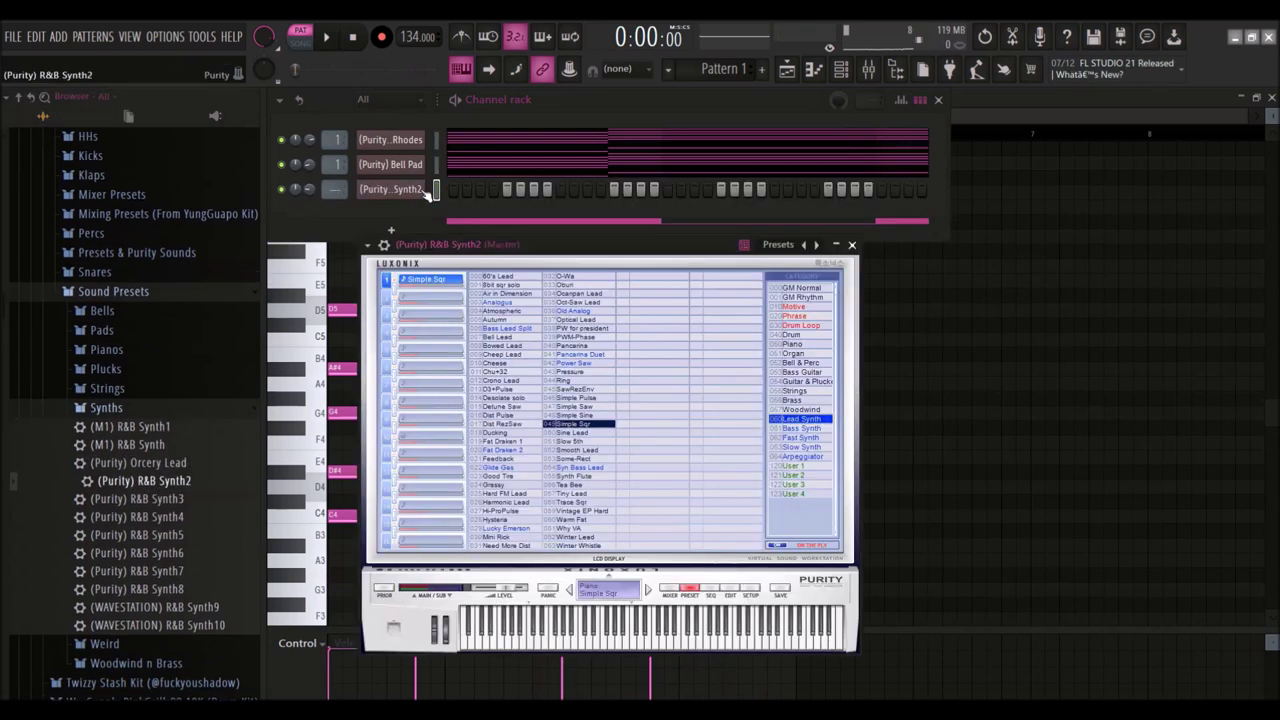
Step: Draw an overlapping three-note opening phrase of D5, D#5 and G5 in bar 1 for the R&B Synth2 channel
right_click(380, 193)
left_click(429, 220)
left_click_drag(400, 341, 402, 314)
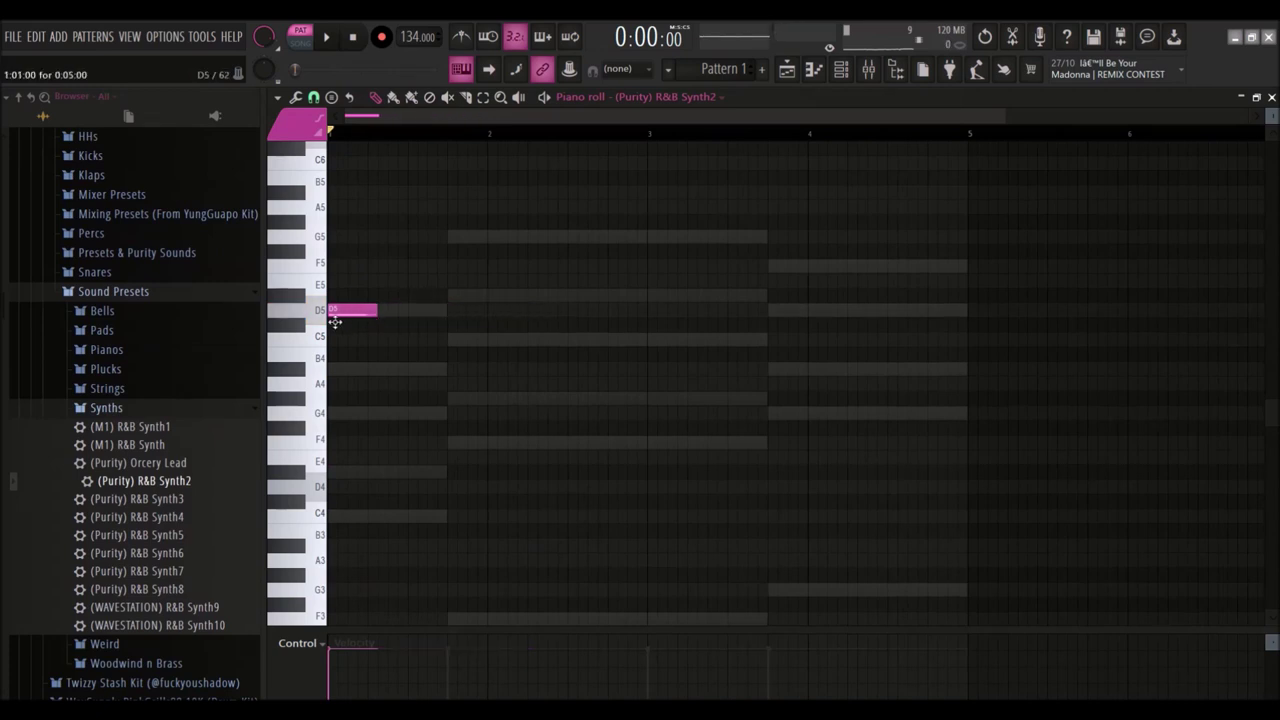
left_click(389, 222)
scroll(392, 240, "up", 1)
key("space")
key("space")
left_click_drag(479, 238, 462, 238)
key("space")
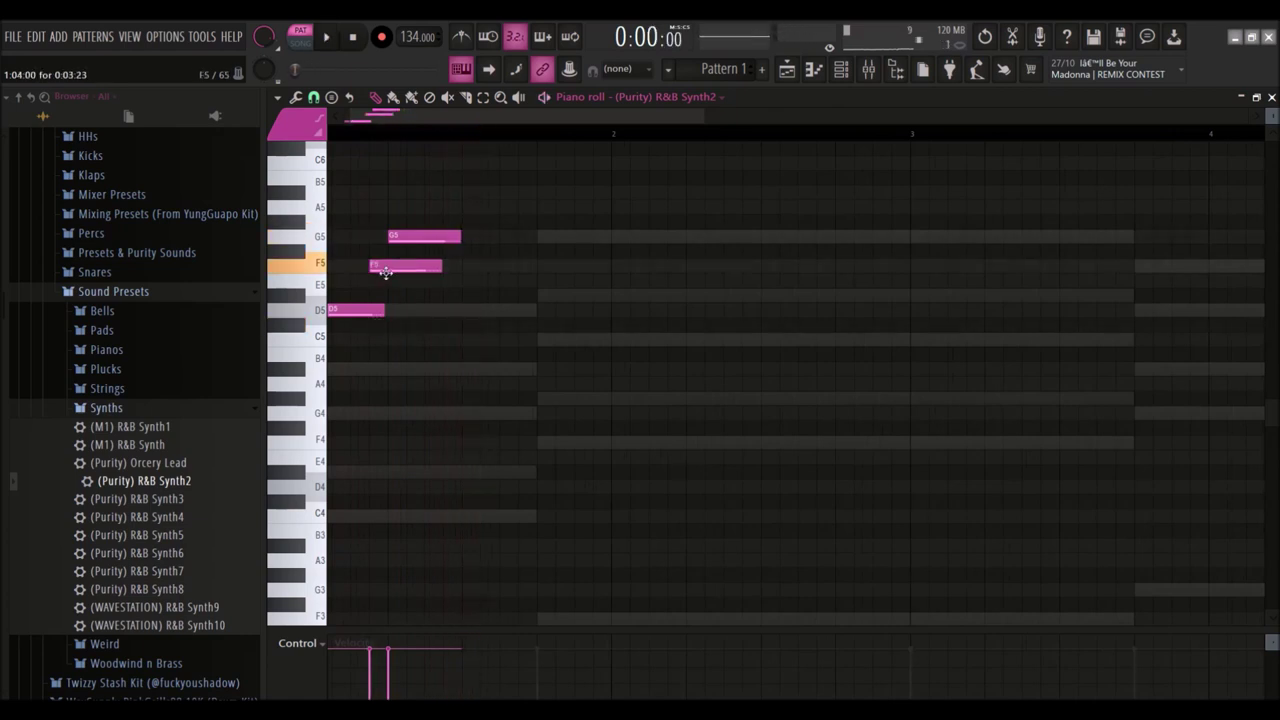
left_click_drag(404, 283, 403, 301)
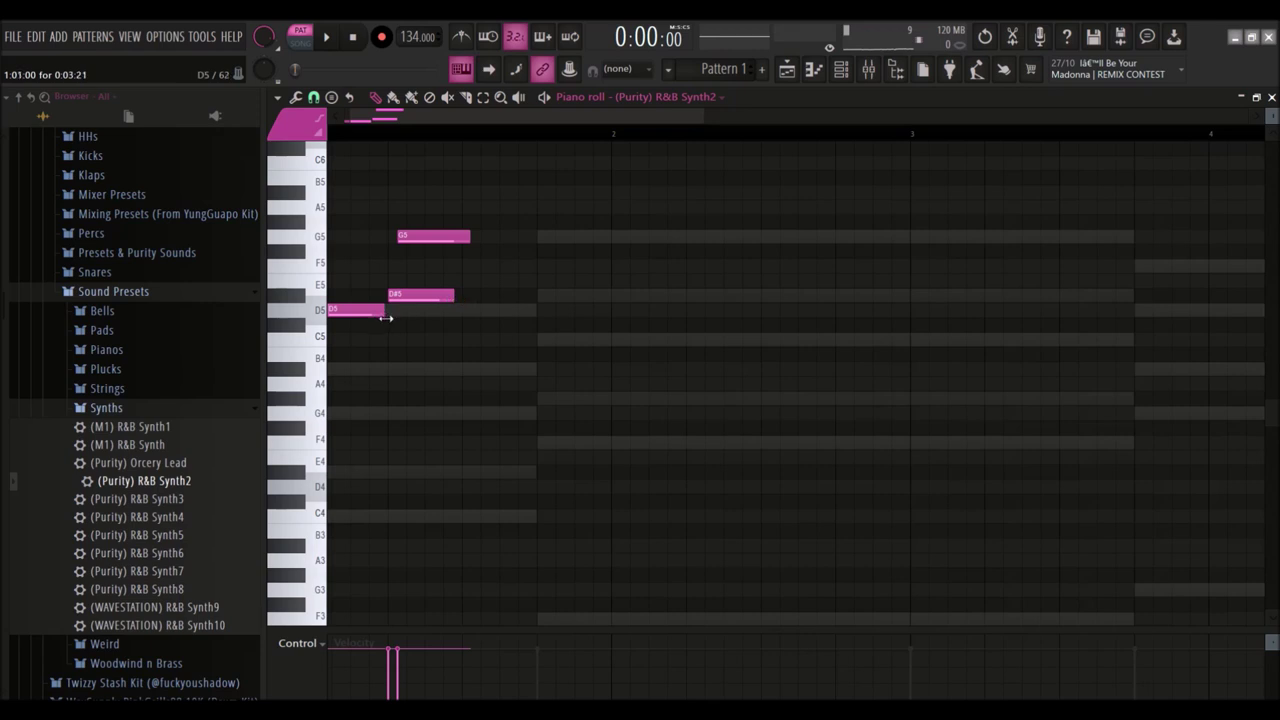
key("space")
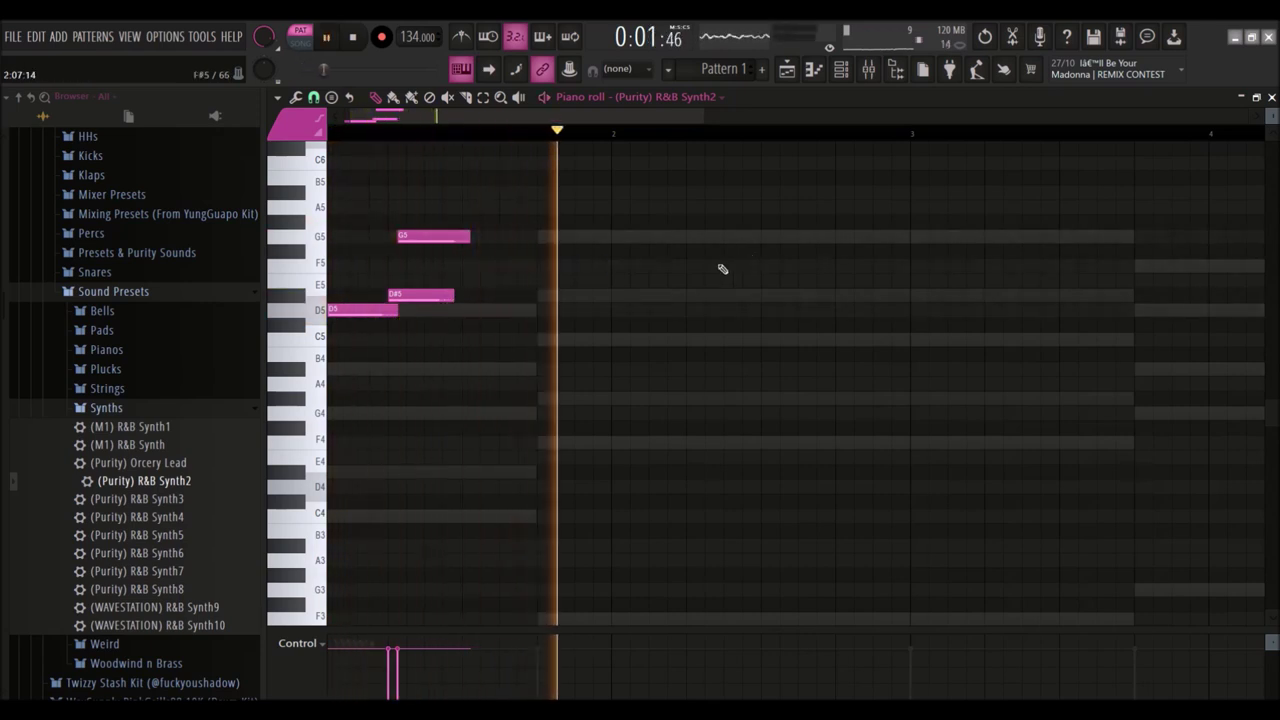
Step: Add a short phrase of D6, D#6, D#6, A#5 and F5 in the second half of bar 2
scroll(893, 278, "up", 3)
key("space")
left_click(770, 200)
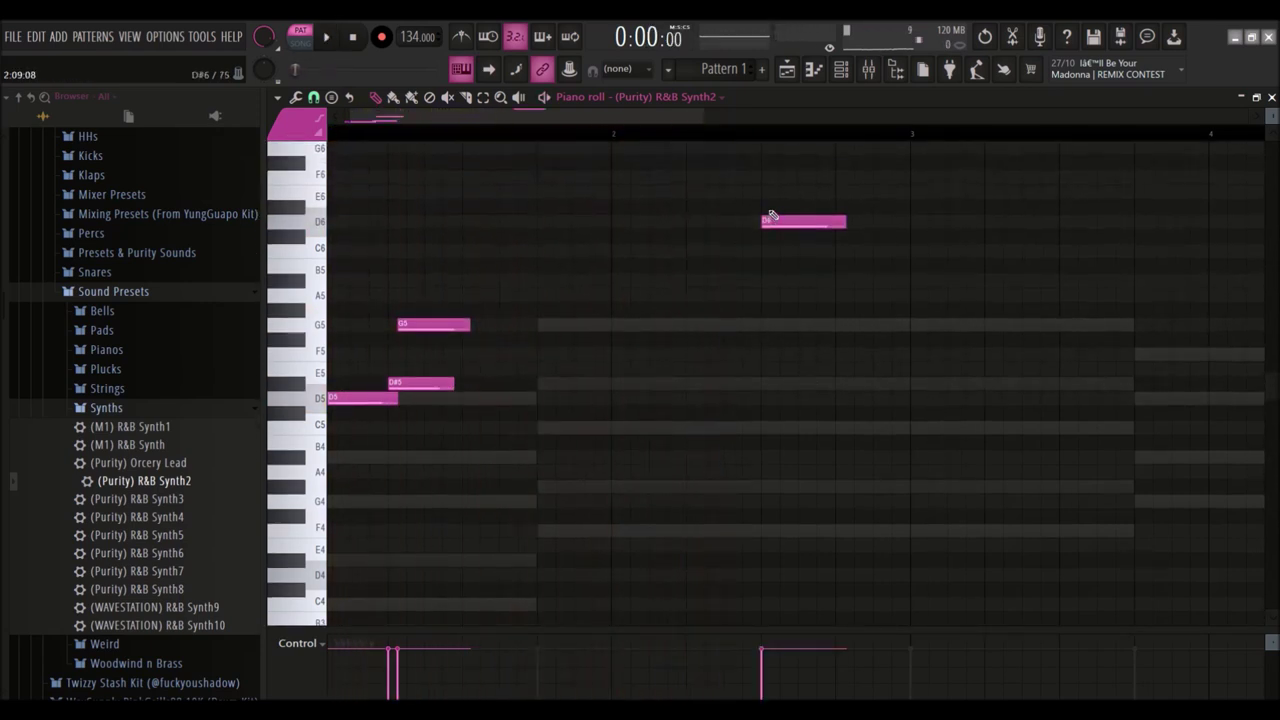
scroll(785, 222, "up", 2)
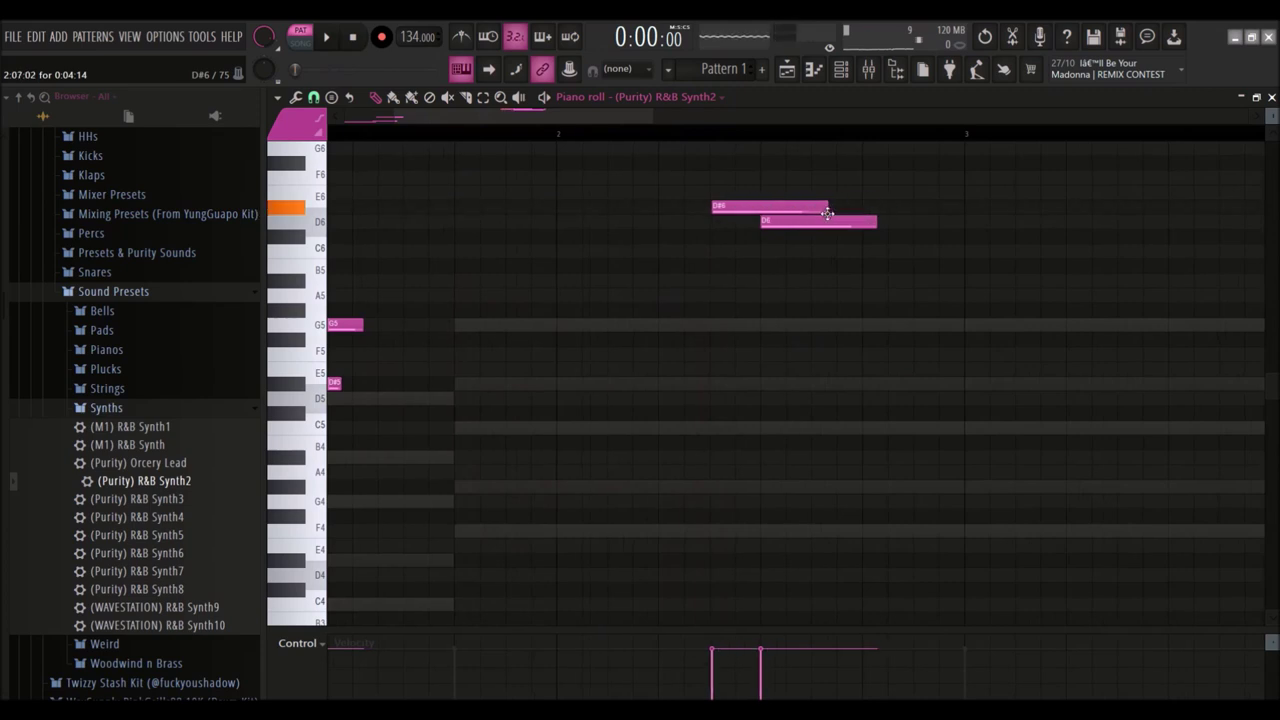
scroll(884, 218, "up", 1)
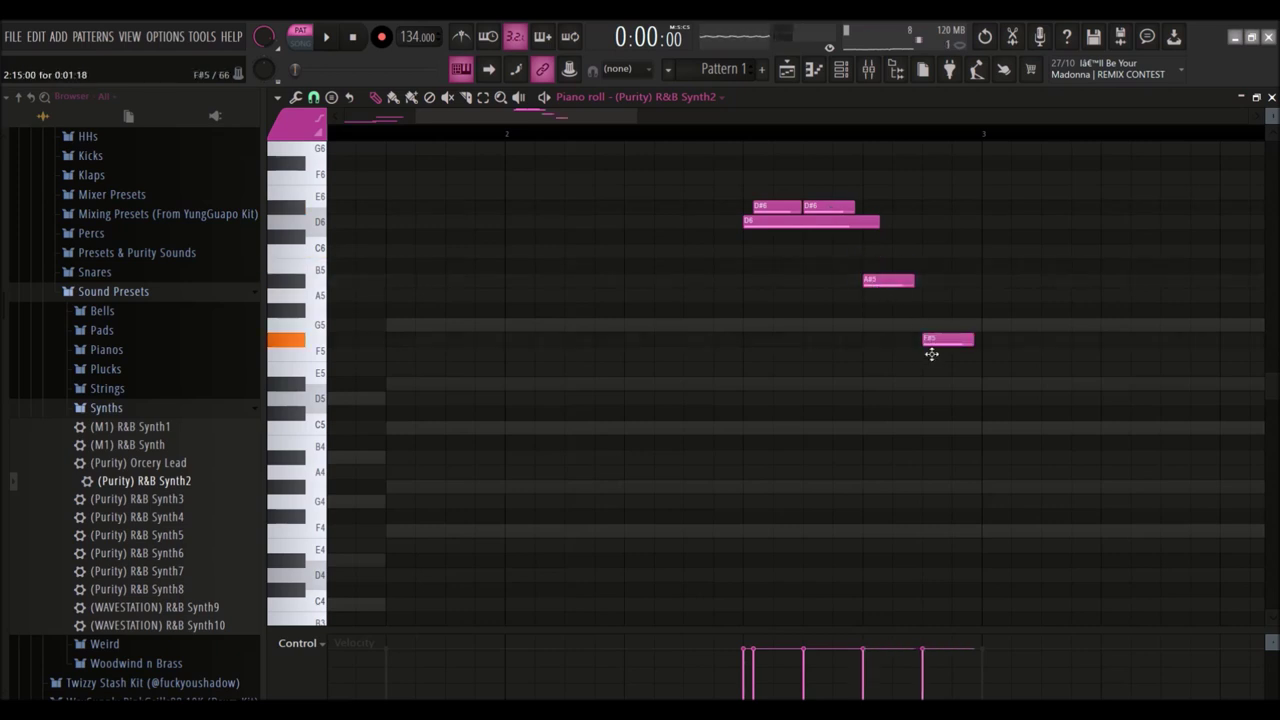
scroll(846, 243, "down", 2)
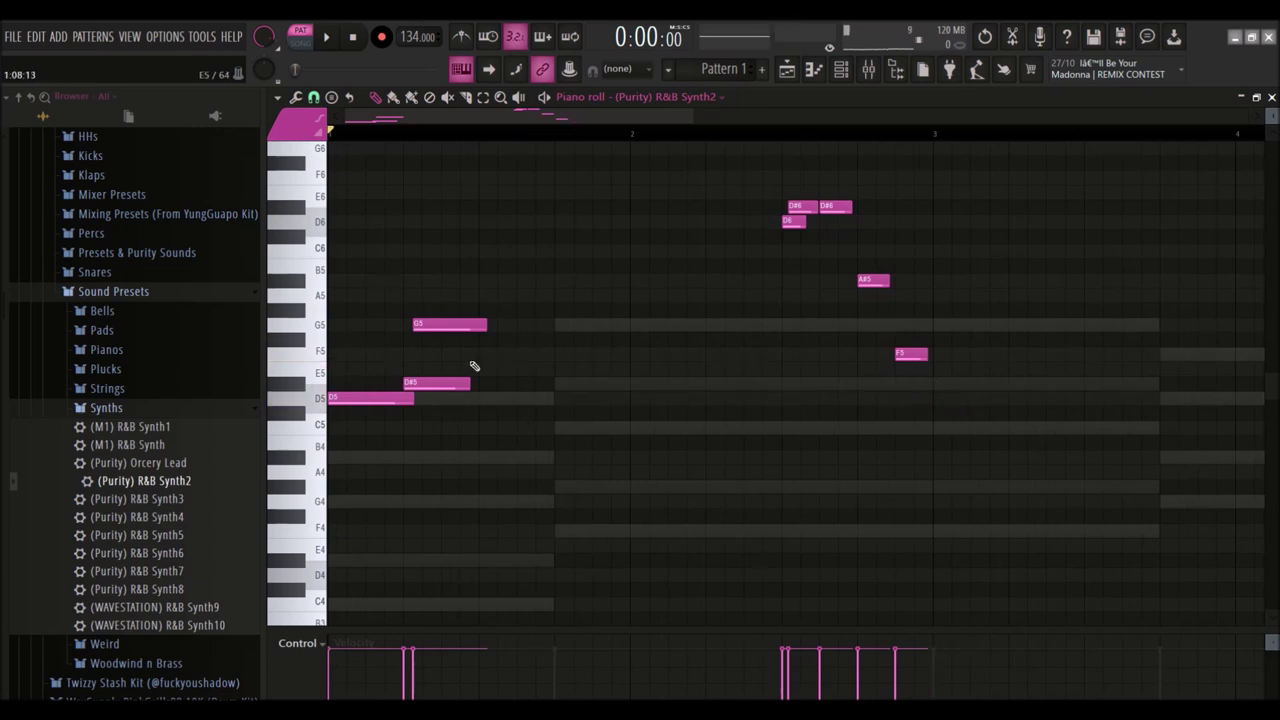
Step: Copy the opening D5, D#5 and G5 phrase to the start of bar 3
scroll(452, 413, "down", 2)
left_click_drag(388, 408, 749, 409)
scroll(714, 243, "up", 2)
Step: Add an F5 near the end of bar 3 and the notes F5, F5, D#5 and A#5 near the end of bar 4
left_click(727, 151)
right_click(727, 151)
key("space")
left_click(736, 358)
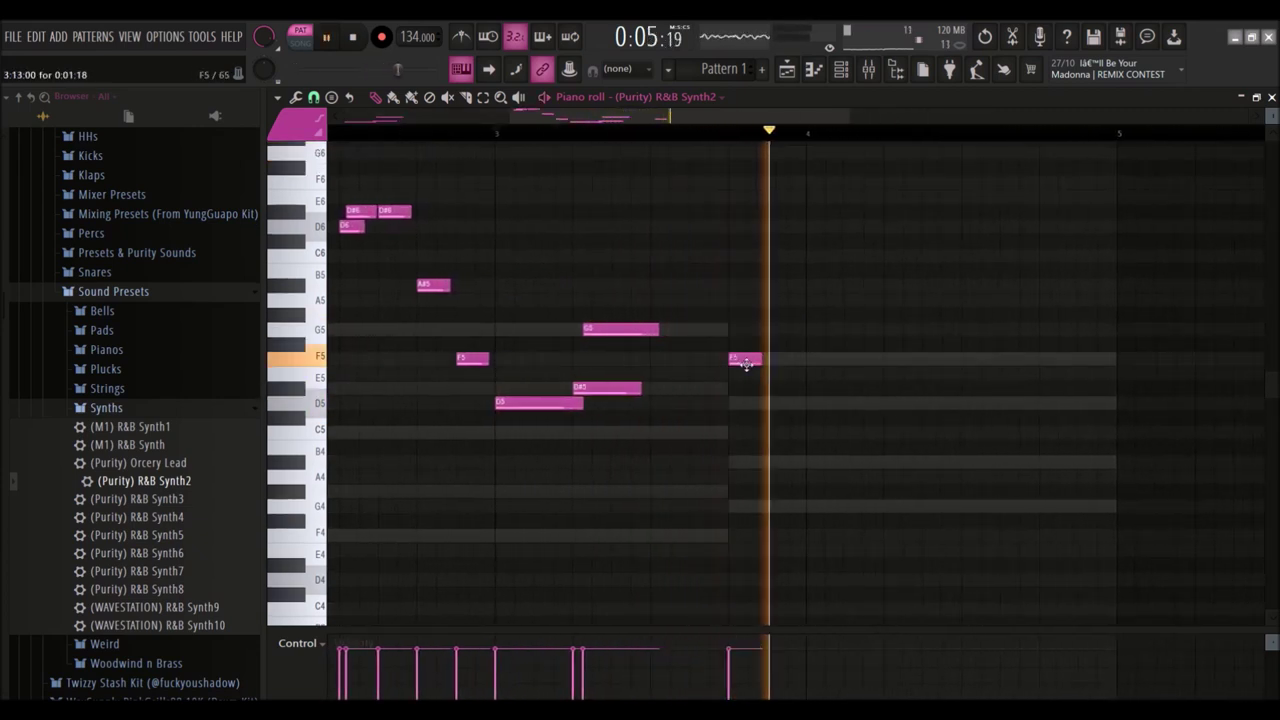
key("space")
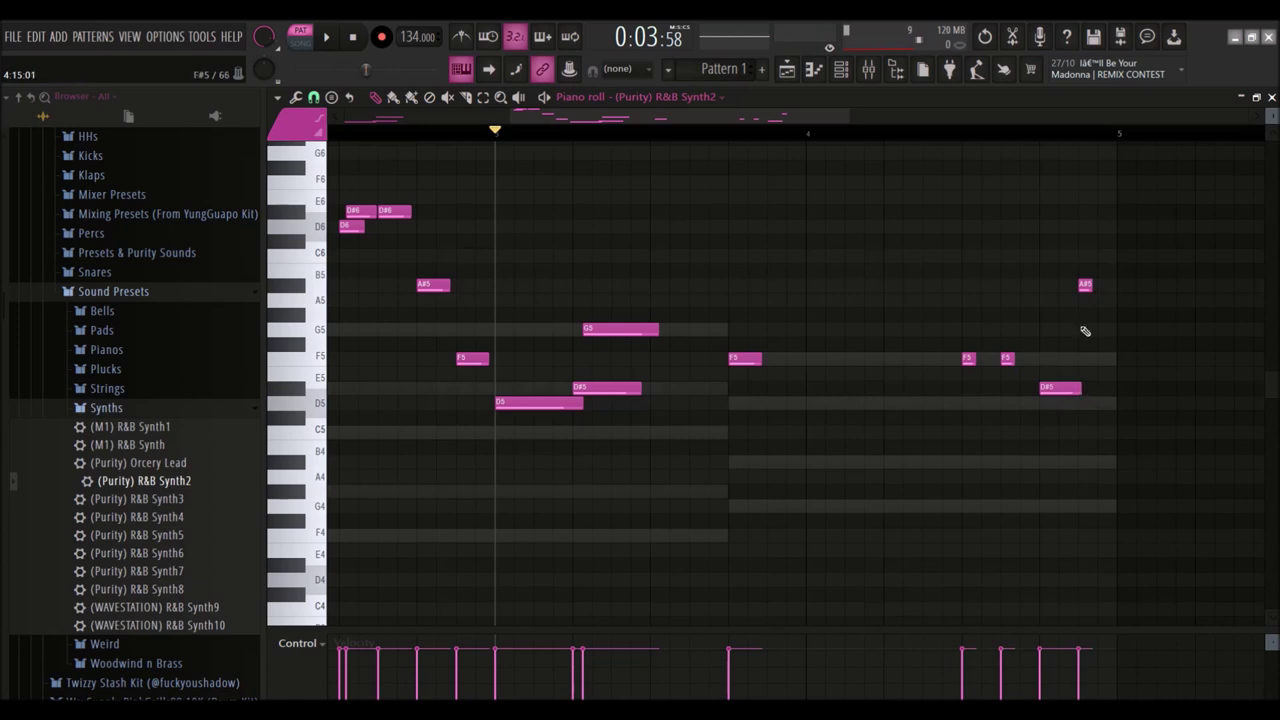
Step: Play back the melody and change the last two notes of the bar 2 phrase to D6 and A#5
scroll(554, 200, "down", 3, "ctrl")
key("space")
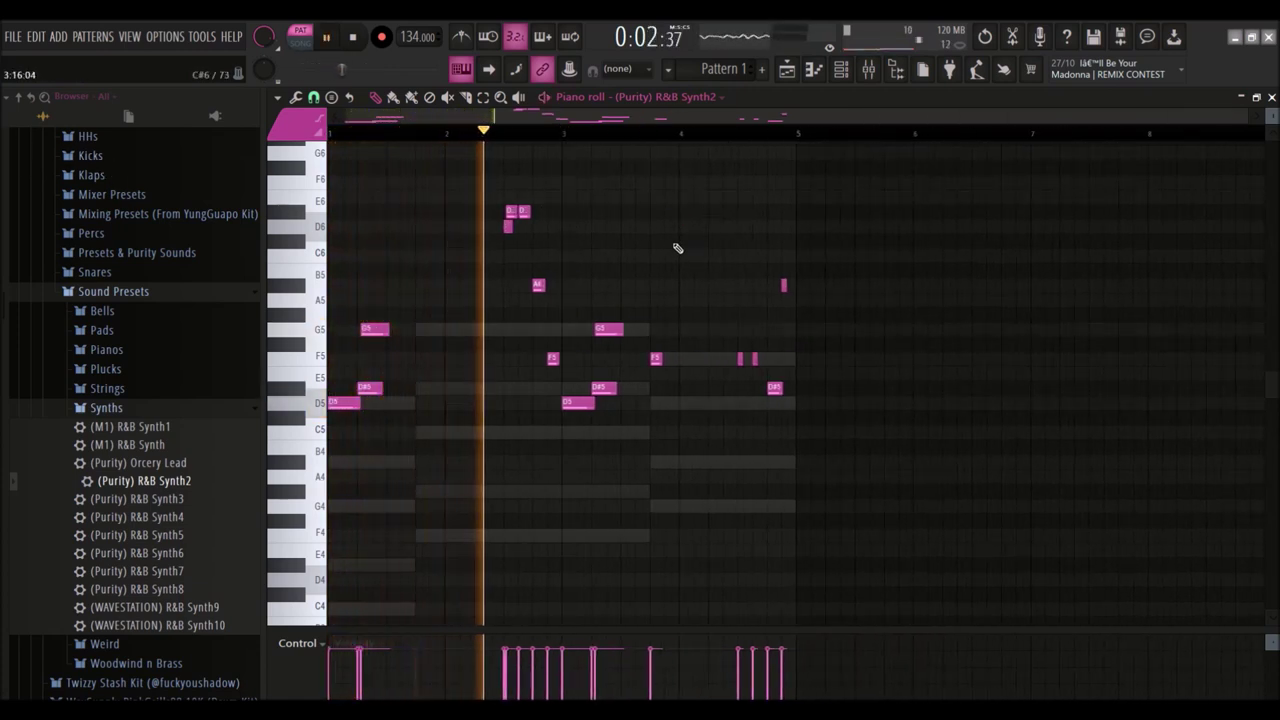
scroll(500, 223, "up", 4, "ctrl")
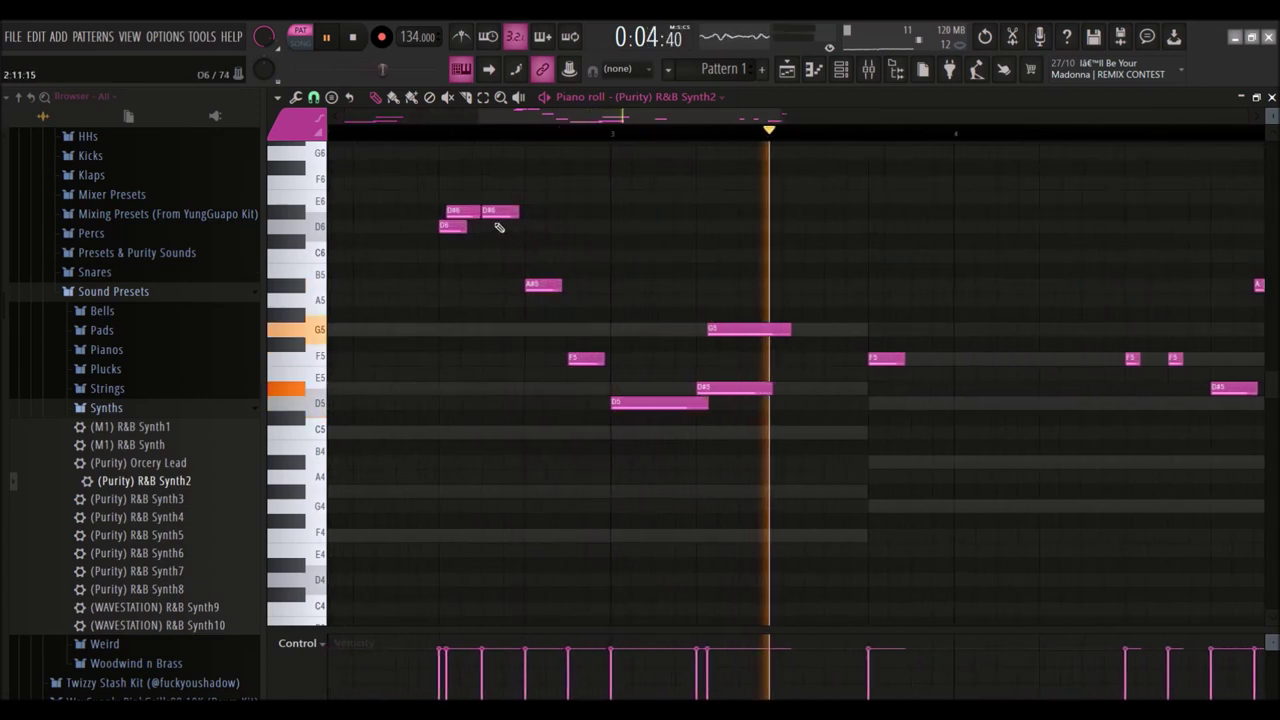
key("space")
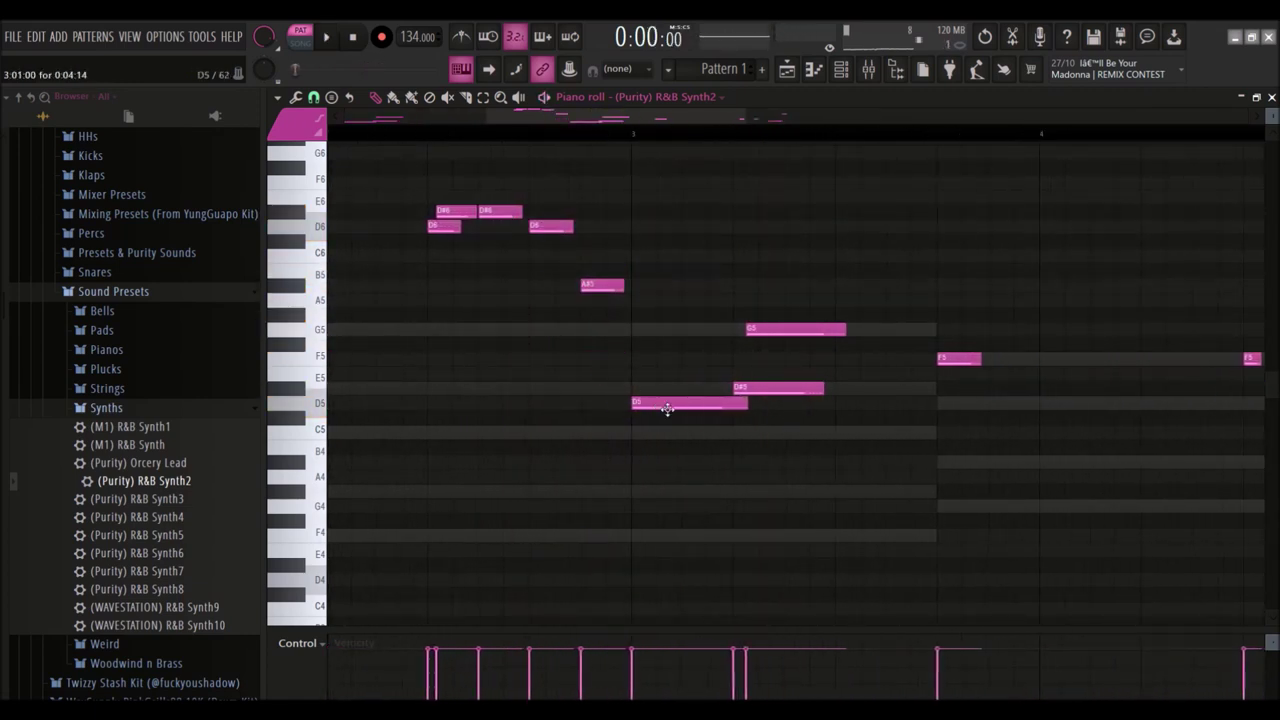
Step: Raise the three notes of the bar 3 phrase to D#5, G5 and A#5 and play back the melody
left_click_drag(667, 405, 670, 389)
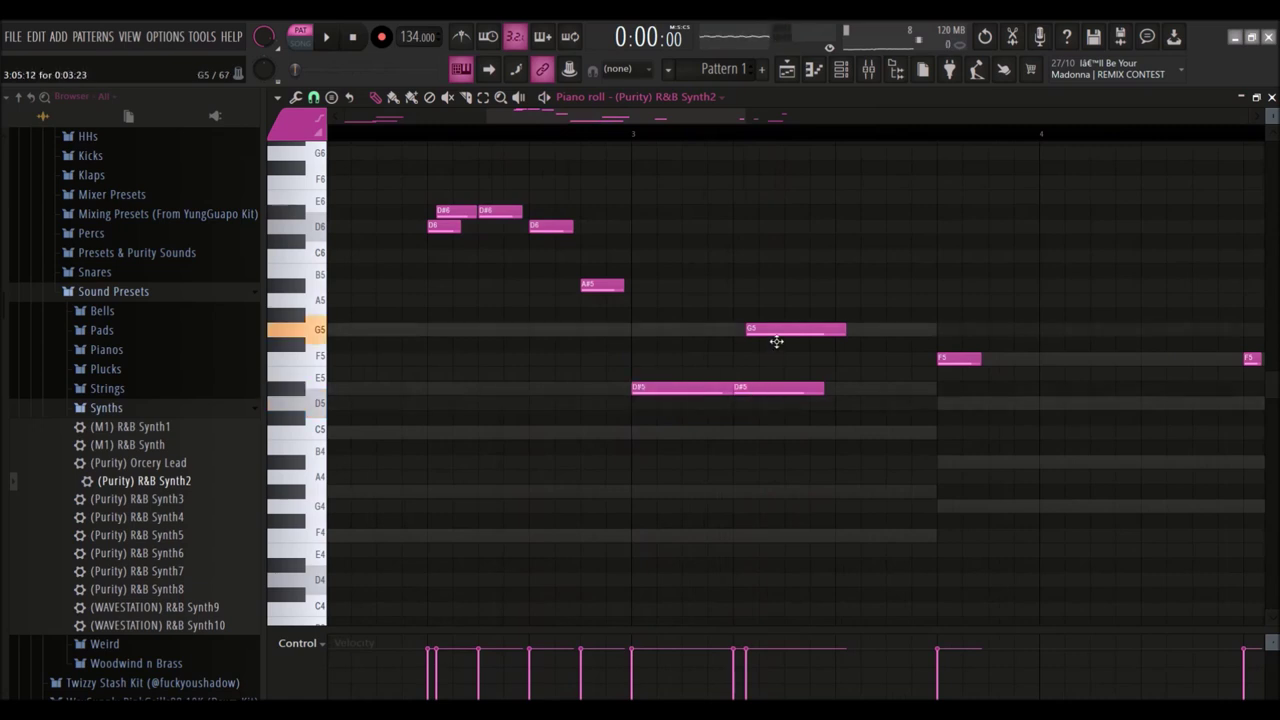
left_click_drag(776, 342, 783, 309)
left_click_drag(775, 393, 776, 335)
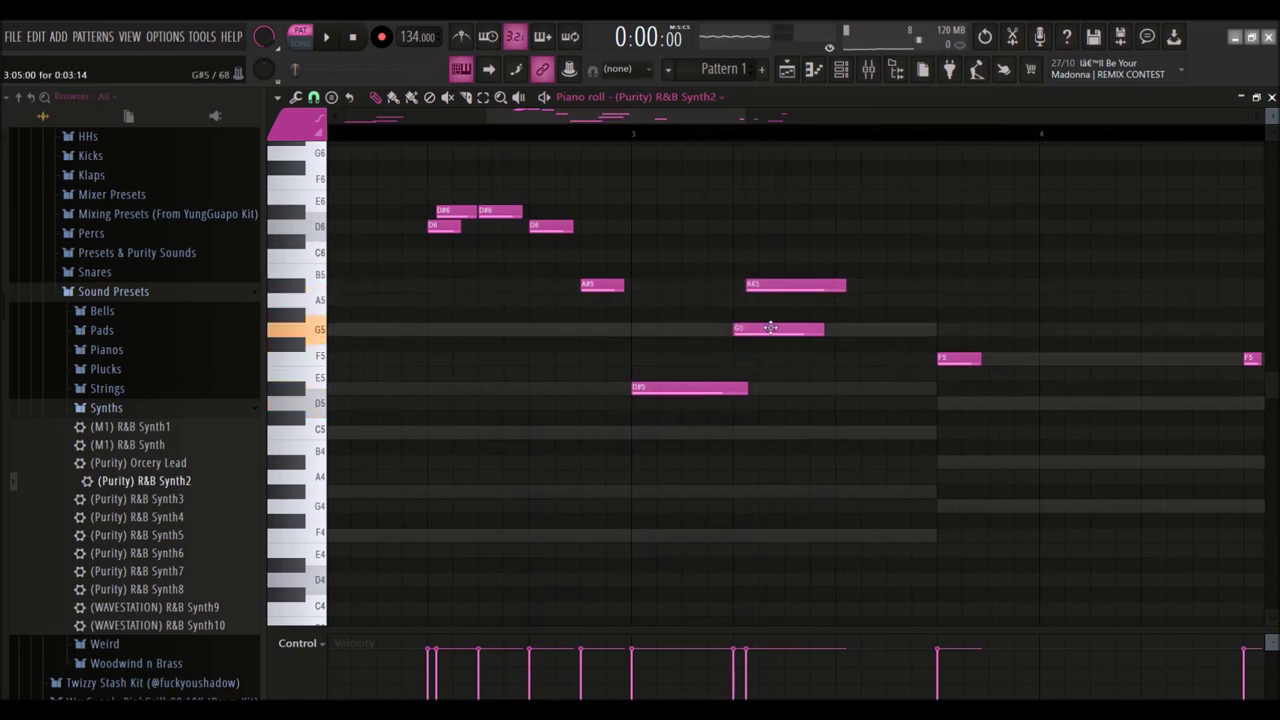
scroll(449, 243, "down", 5, "ctrl")
key("space")
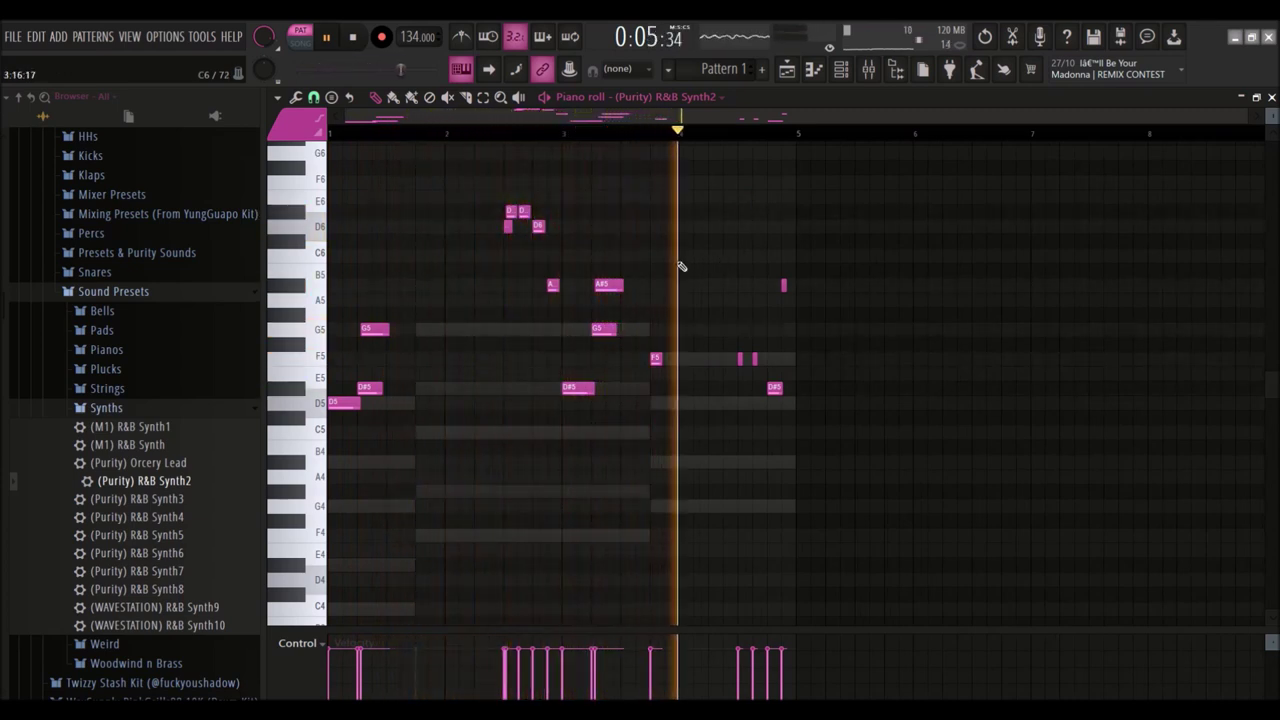
Step: Lengthen the F5 note that starts near the end of bar 3 and add an equally long A#5 at bar 5
left_click_drag(660, 360, 724, 368)
scroll(724, 368, "up", 3, "ctrl")
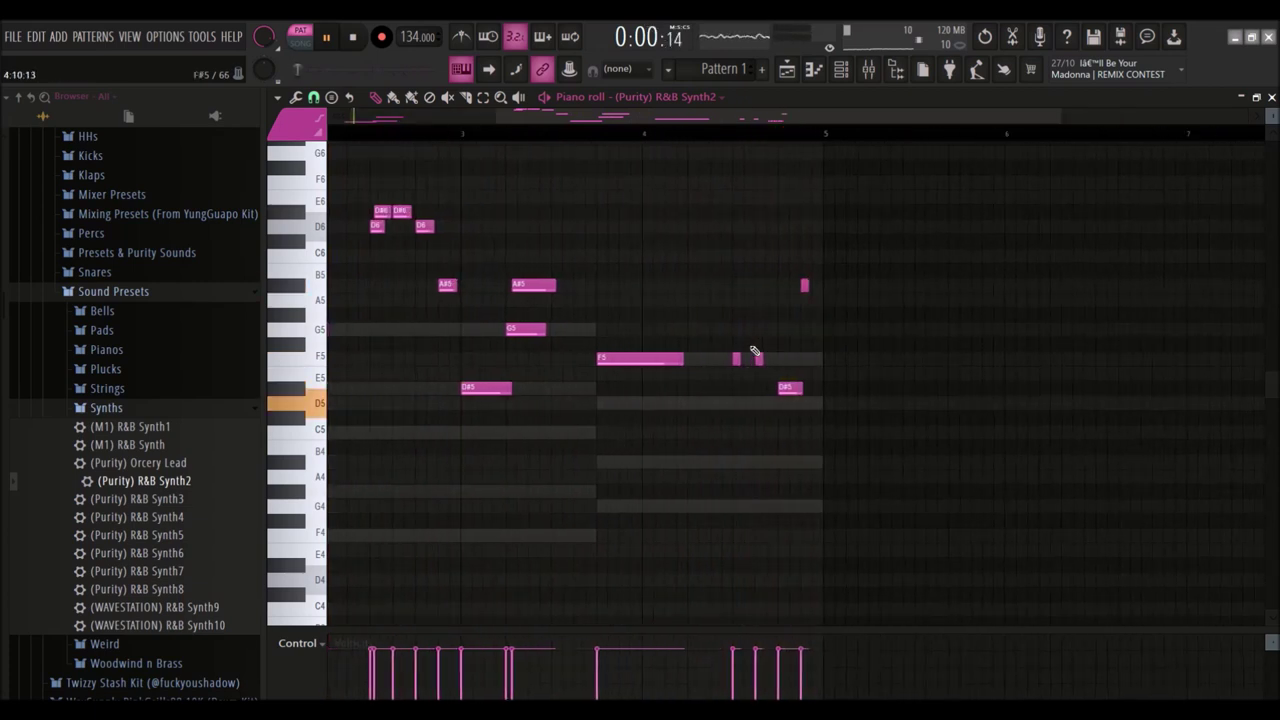
left_click(860, 287)
Step: Make the closing notes of bar 4 legato and extend the D#5 slightly to overlap the following A#5
left_click_drag(877, 268, 729, 412)
key("ctrl+l")
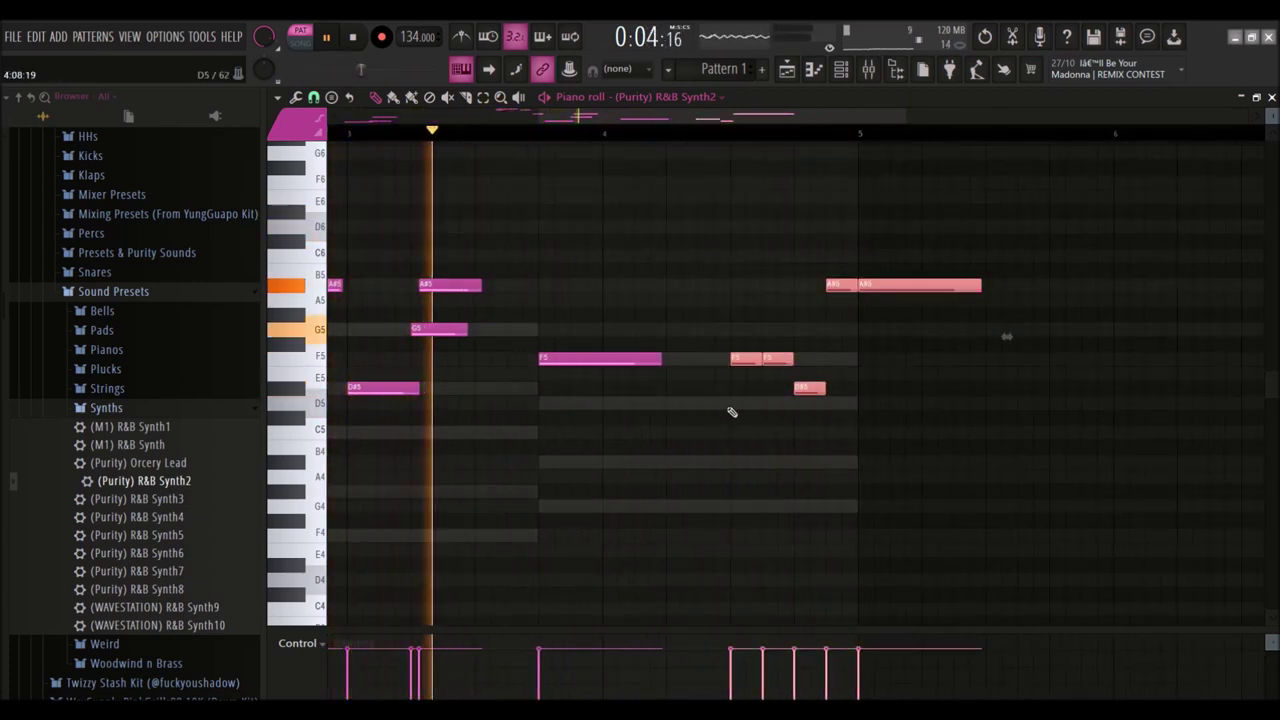
left_click_drag(826, 390, 840, 393)
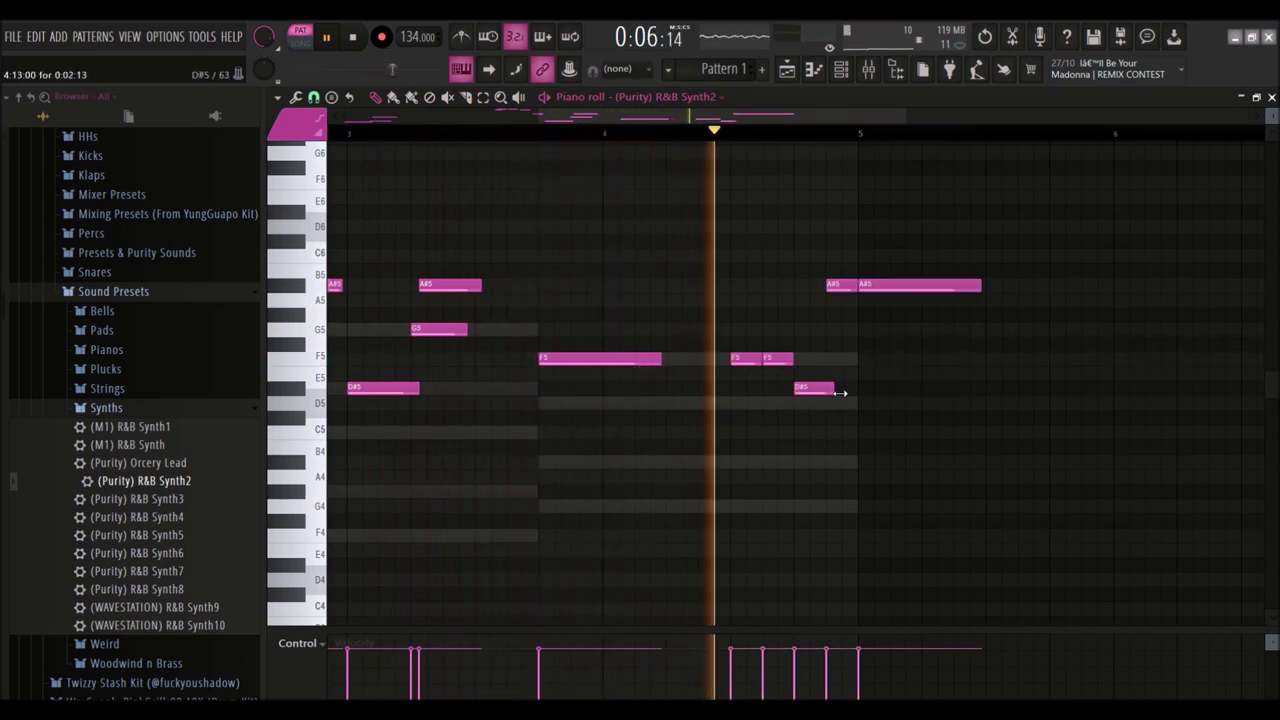
Step: Delete the long A#5 at bar 5 and shorten the first of the two paired F5 notes in bar 4
right_click(905, 286)
scroll(760, 365, "up", 2, "ctrl")
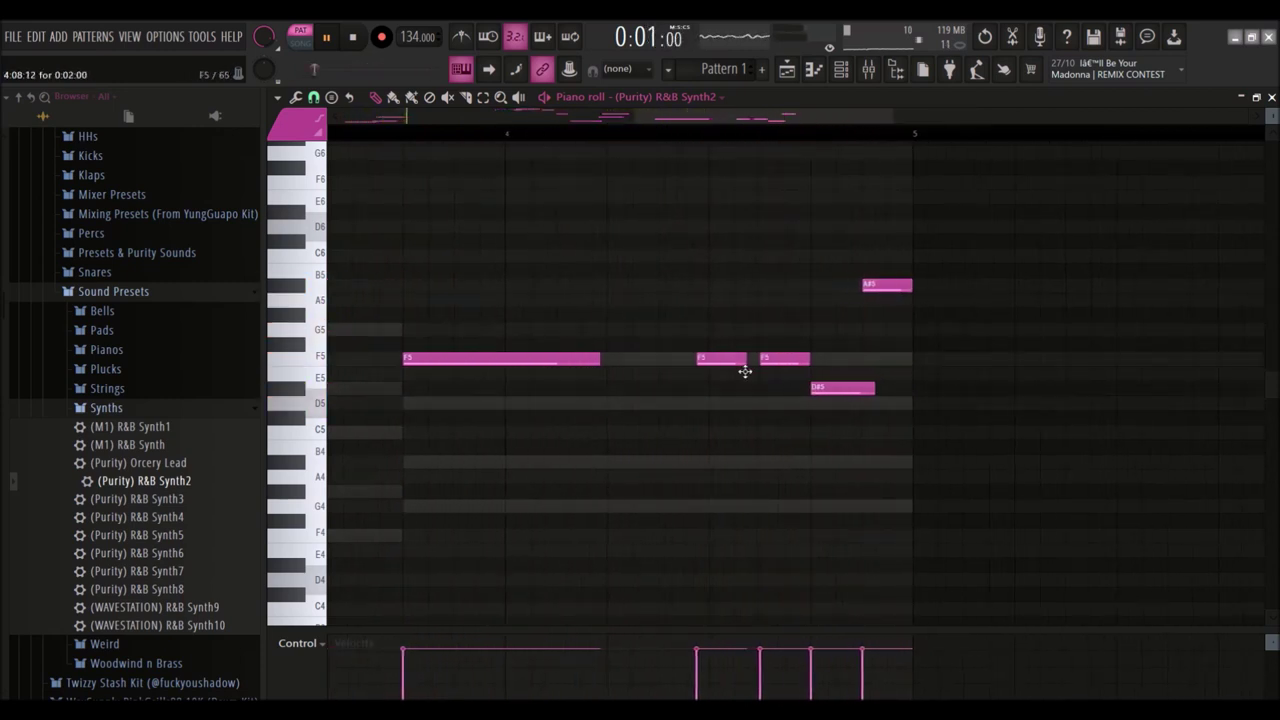
scroll(755, 370, "up", 3, "ctrl")
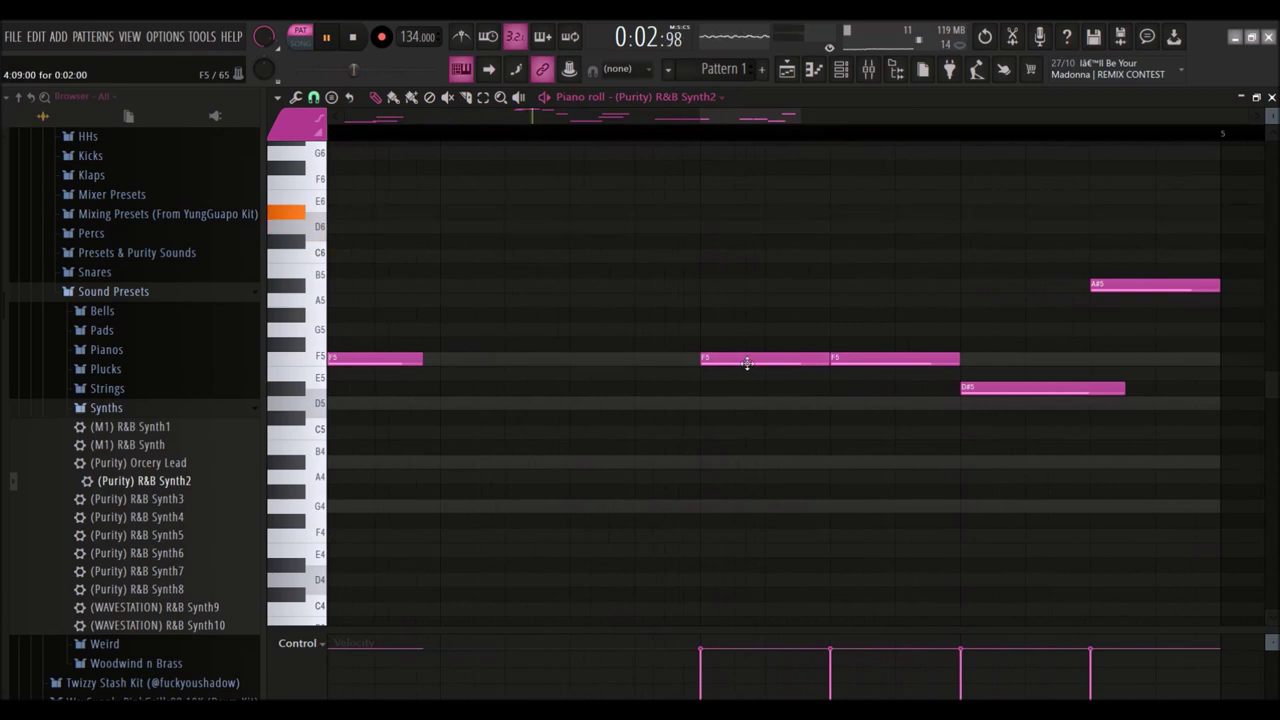
scroll(773, 368, "down", 5, "ctrl")
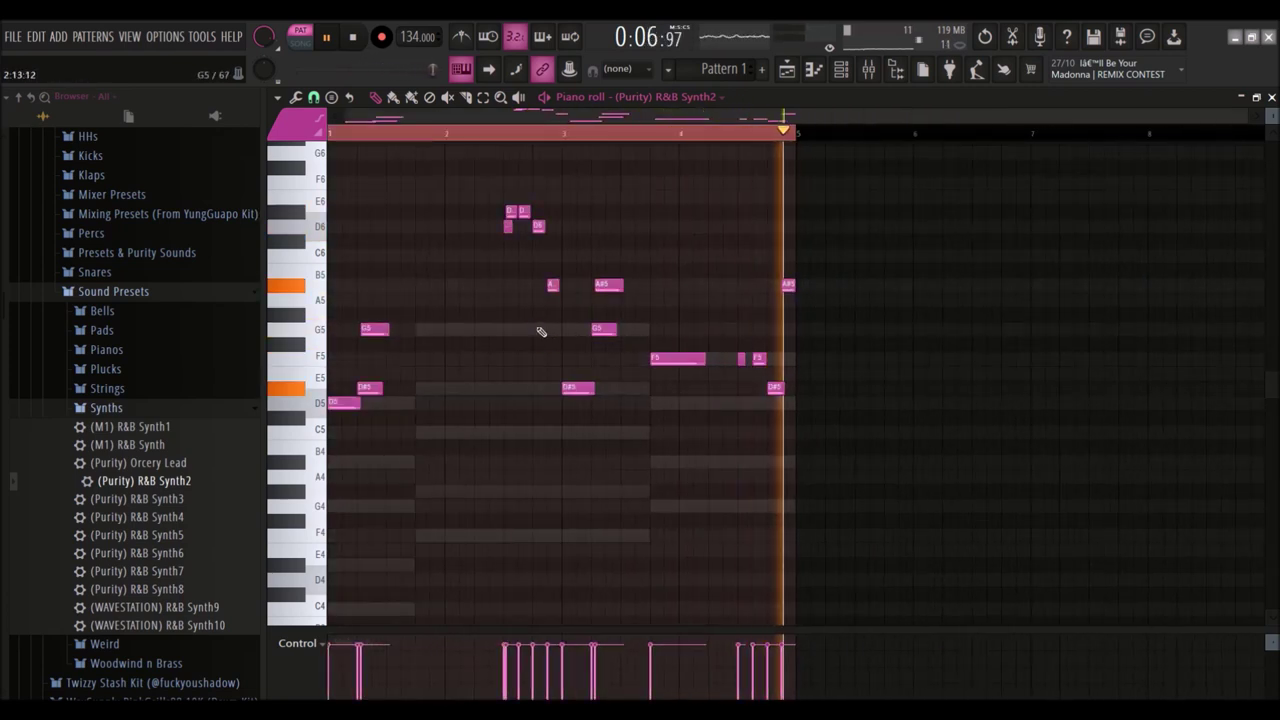
Step: Add the (Purity) R&B Synth3 preset as a new channel, stop playback and open its empty piano roll
key("F6")
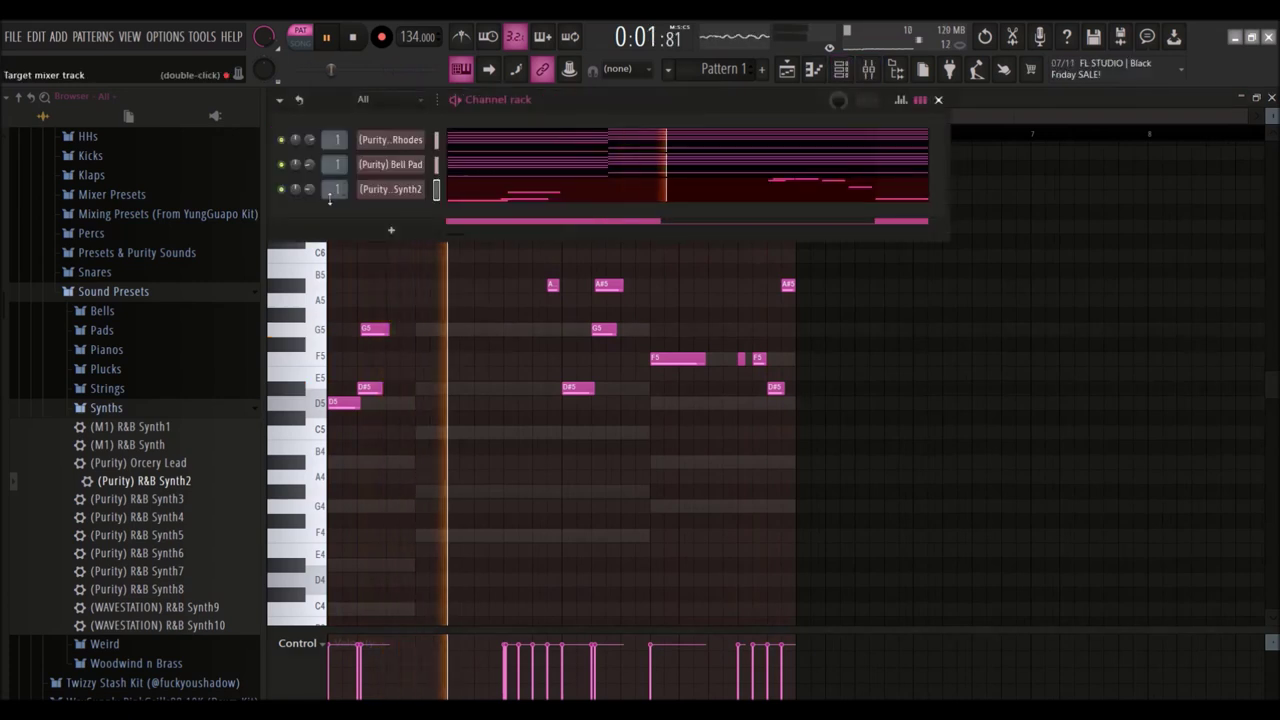
left_click_drag(140, 498, 398, 215)
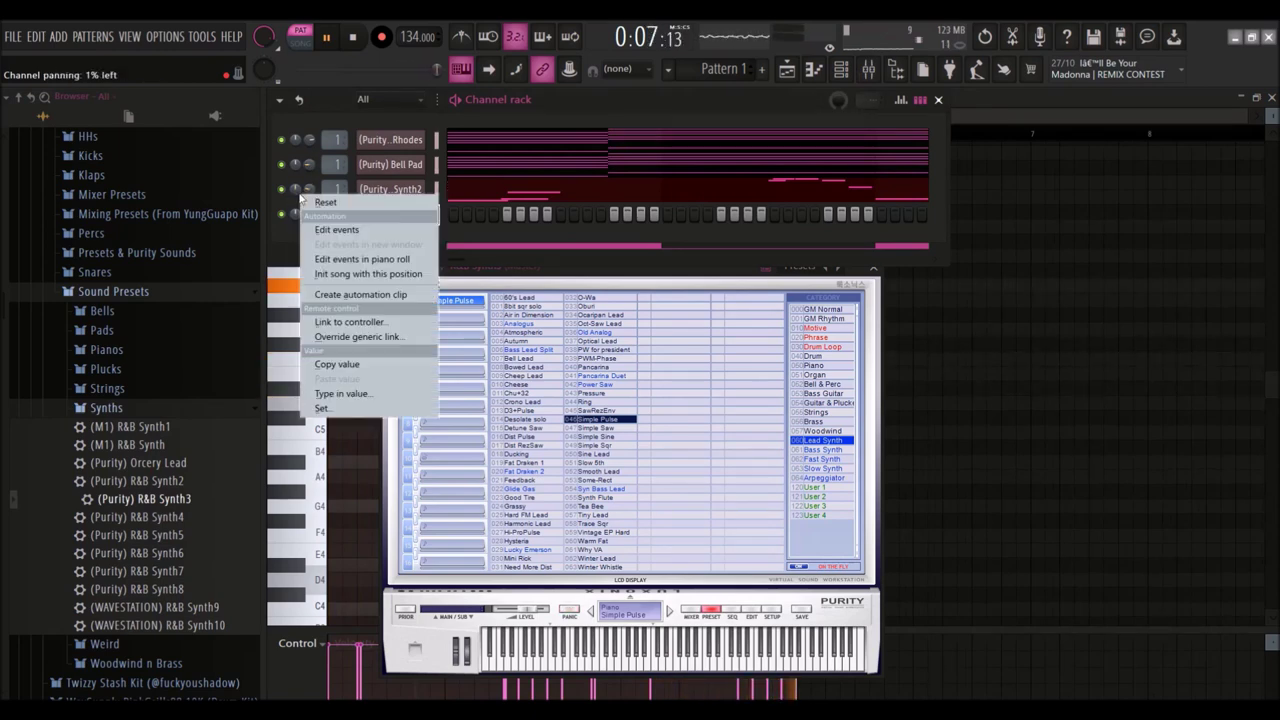
left_click(374, 214)
key("space")
key("F7")
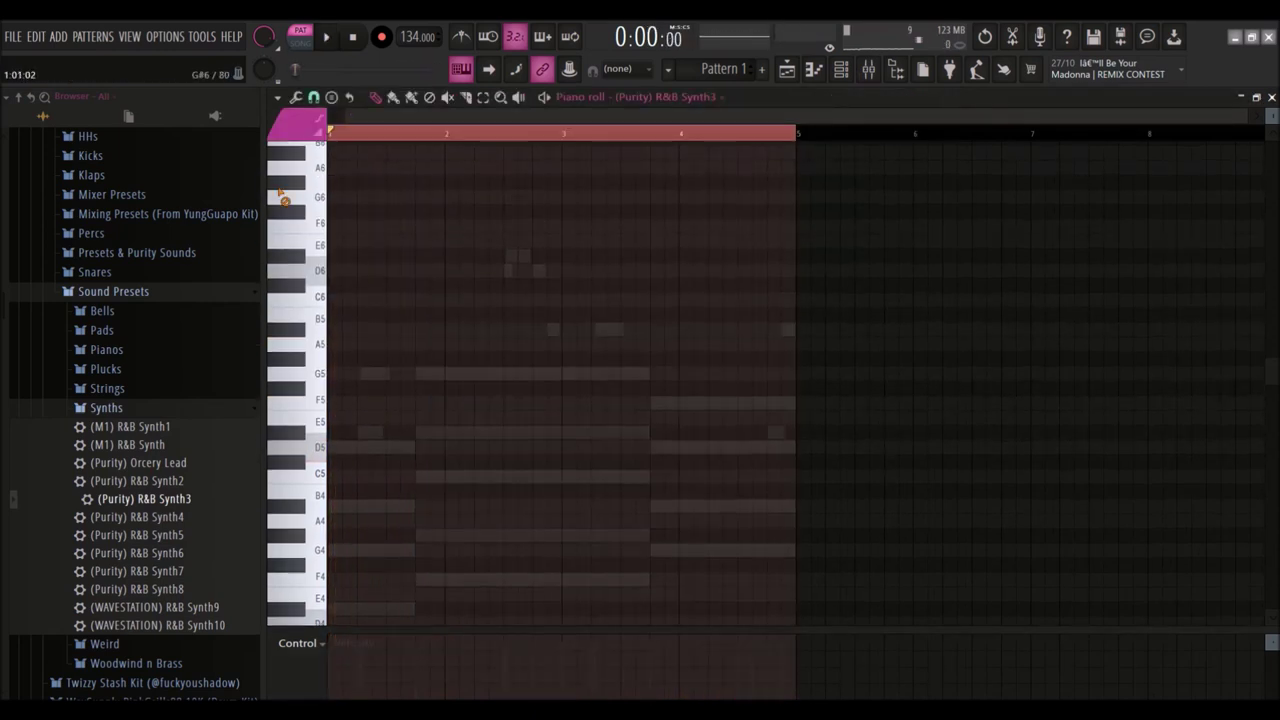
Step: Draw a short G6 at bar 1, a descending F6, D#6, D6 run into bar 2, and an A#5 at bar 3
key("space")
key("space")
key("space")
key("space")
left_click(509, 211)
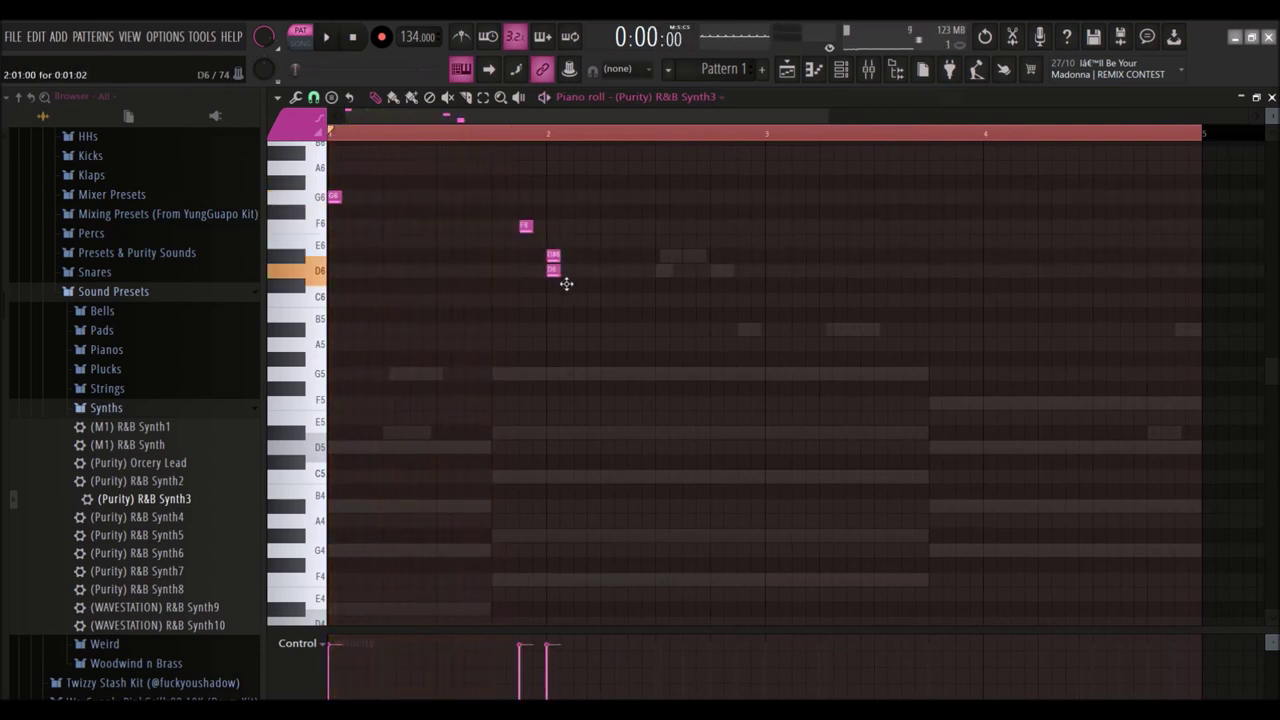
scroll(552, 286, "up", 1)
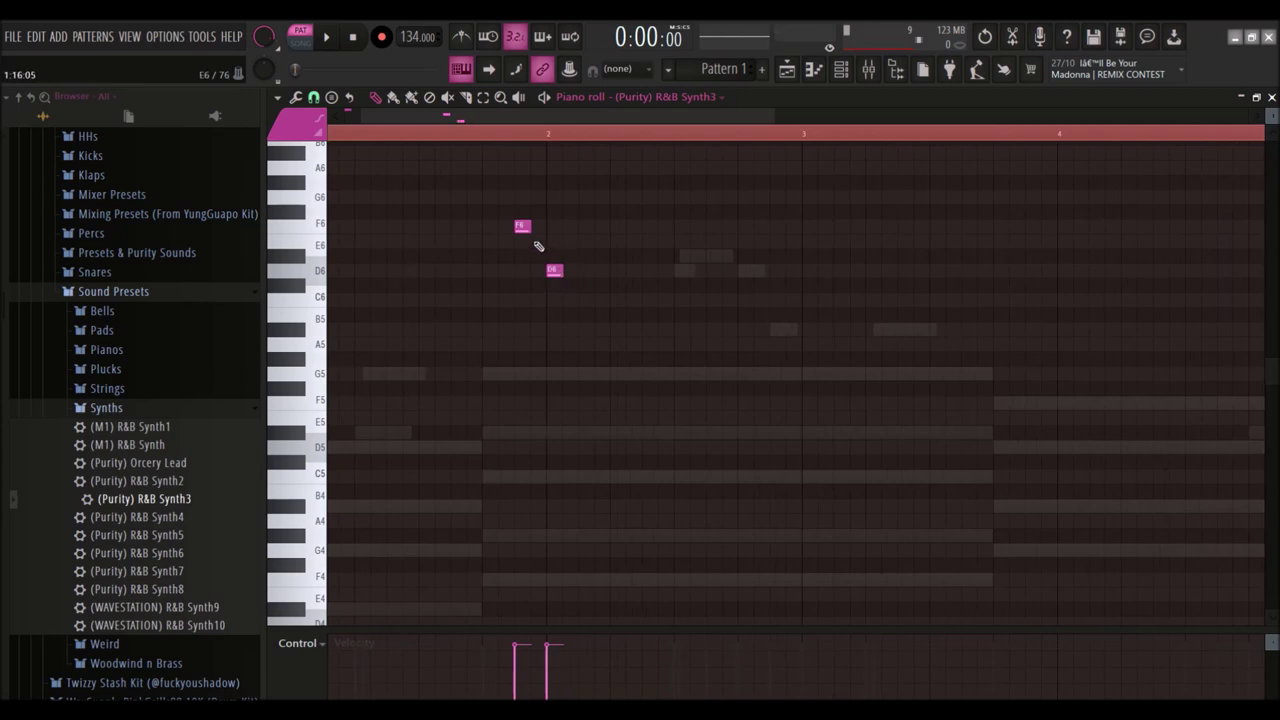
left_click(538, 255)
scroll(570, 280, "down", 2)
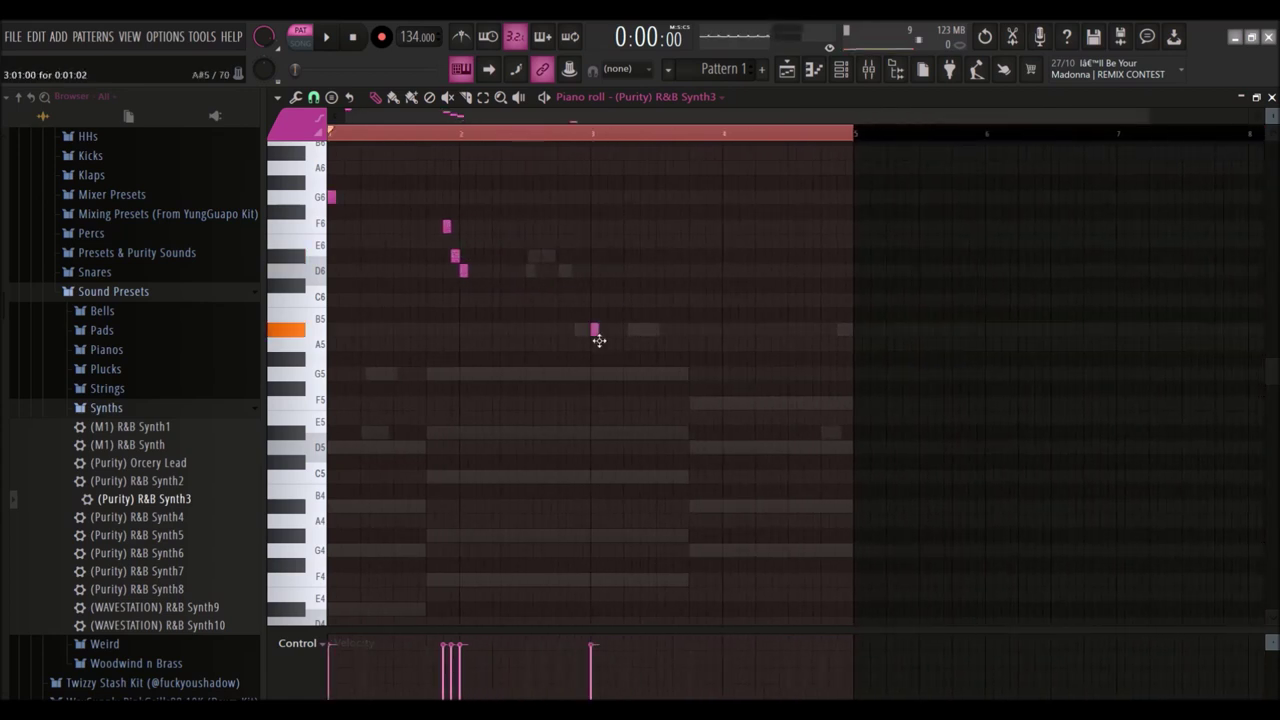
Step: Add short G5 and A#5 notes at the end of bar 3 and an F5 at bar 4, and start playback
scroll(671, 341, "up", 2)
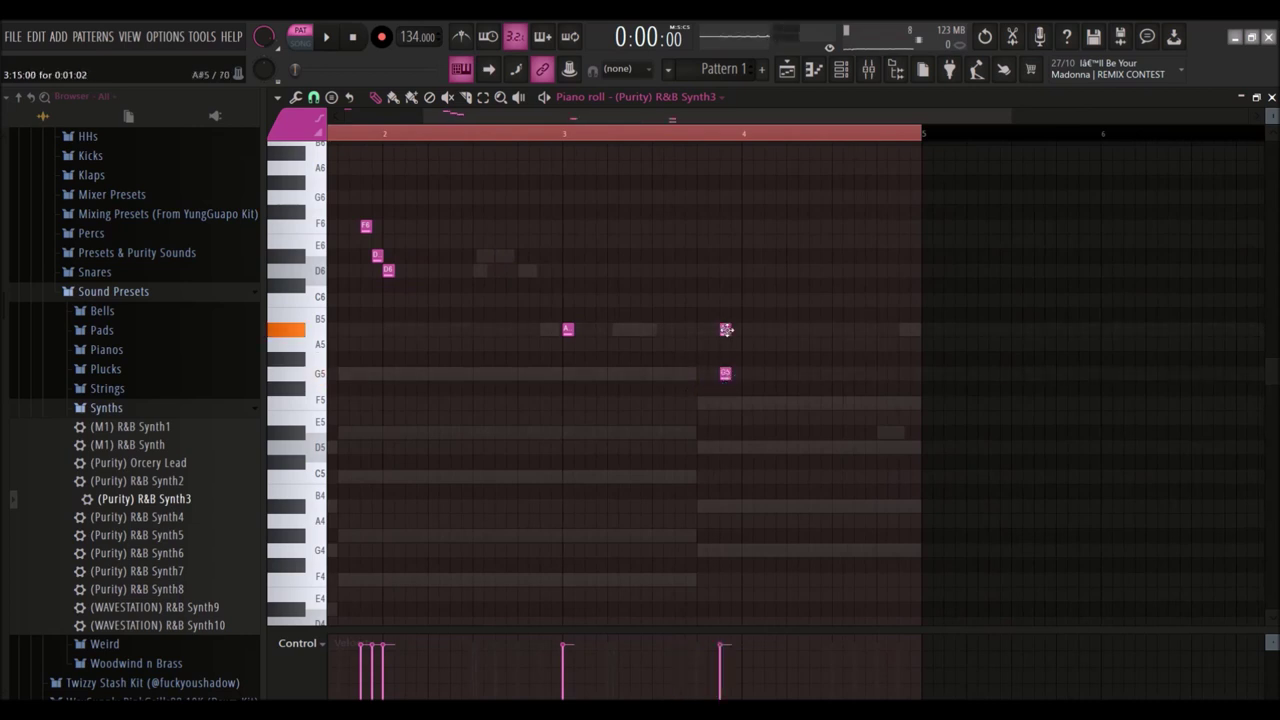
scroll(689, 329, "down", 2)
key("space")
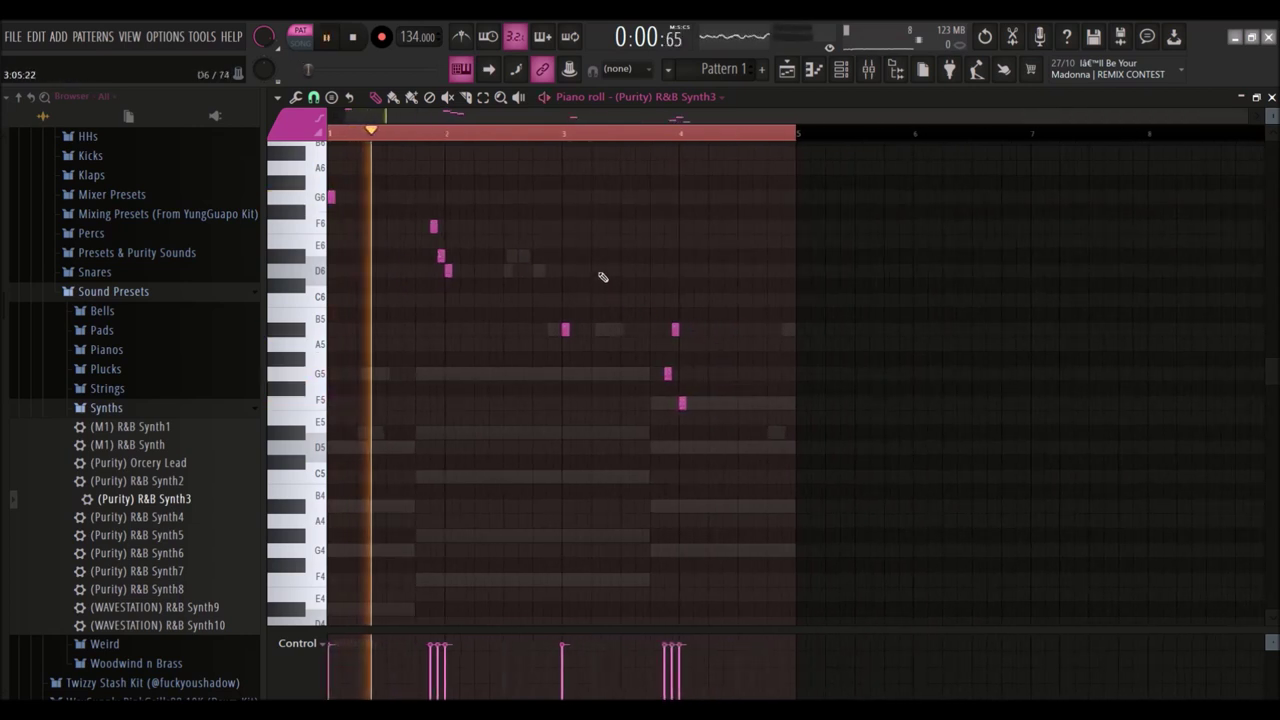
Step: Lengthen the D6 at bar 2 and the opening G6 at bar 1, checking them with playback
left_click(463, 271)
right_click(463, 271)
left_click_drag(461, 279, 486, 278)
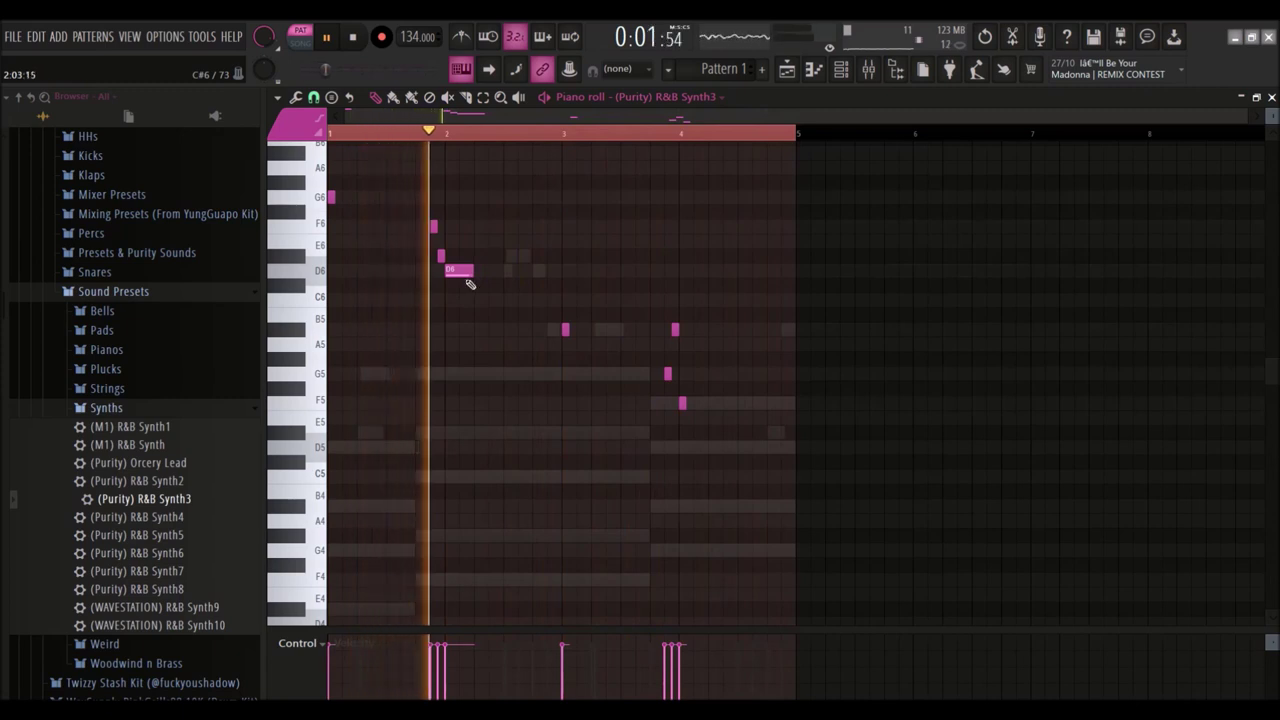
scroll(455, 245, "up", 2, "ctrl")
key("space")
left_click(450, 242)
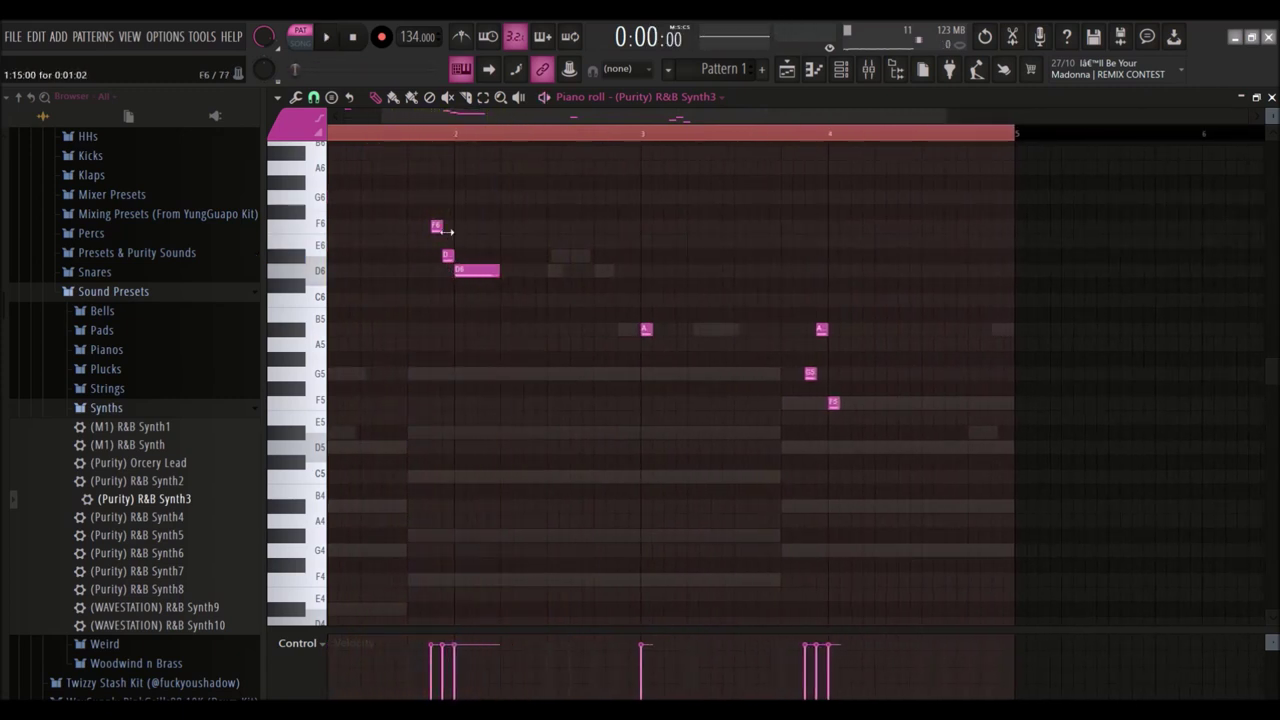
key("Home")
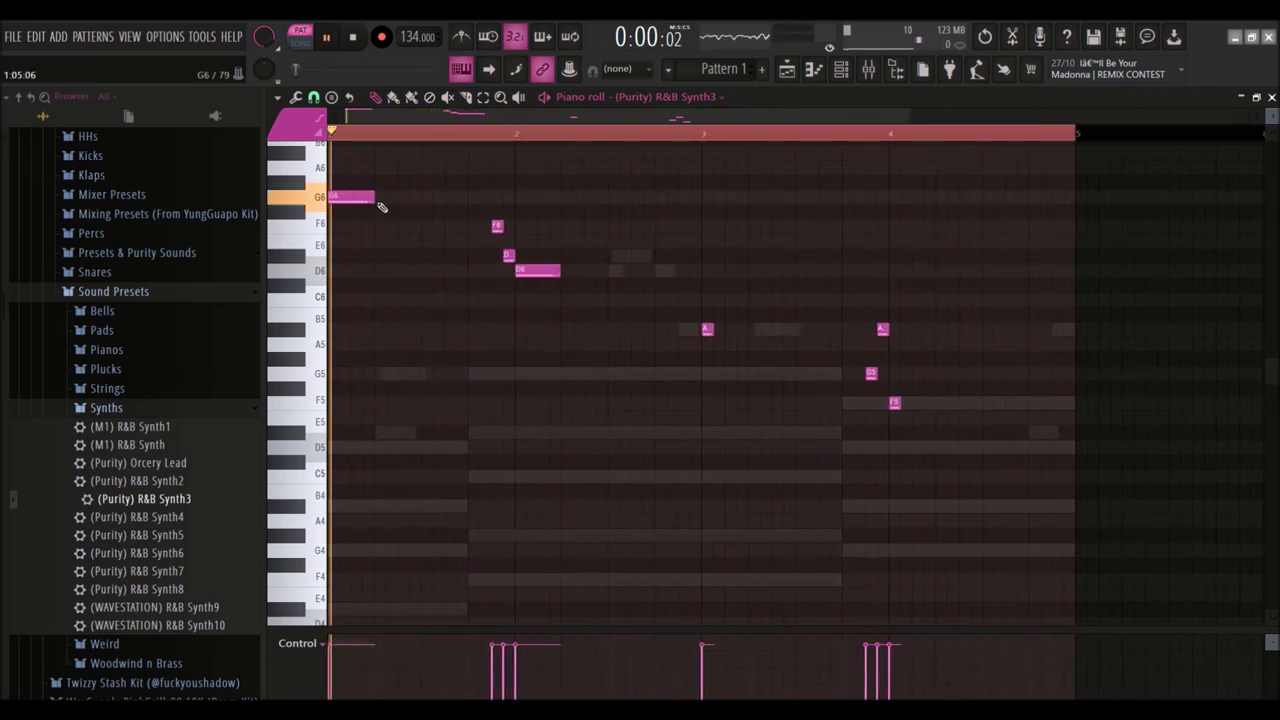
left_click_drag(381, 206, 404, 207)
key("space")
scroll(421, 215, "up", 4)
Step: Play the Synth3 melody one octave lower and delete all of its notes
key("space")
scroll(605, 240, "down", 2)
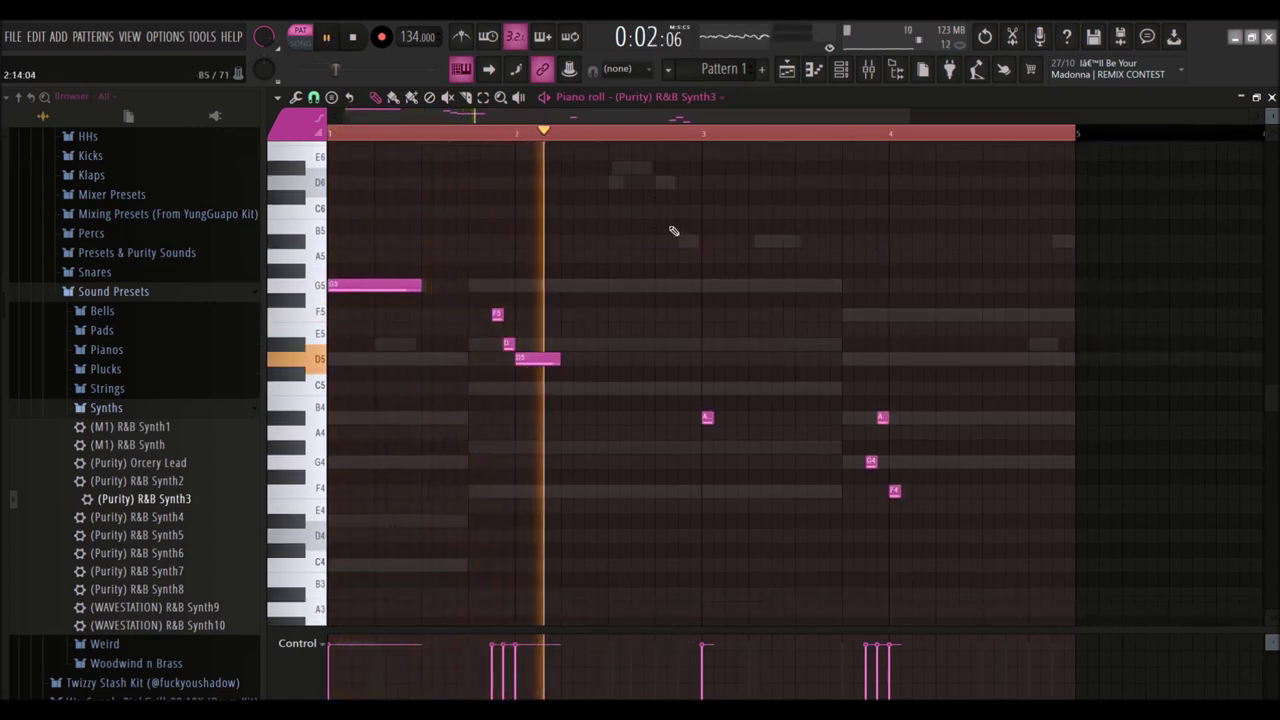
scroll(671, 229, "down", 1)
key("ctrl+a")
key("Delete")
Step: Replace the Synth3 channel's preset with (Purity) R&B Synth4 and place a long G6 test note at bar 1
left_click(893, 64)
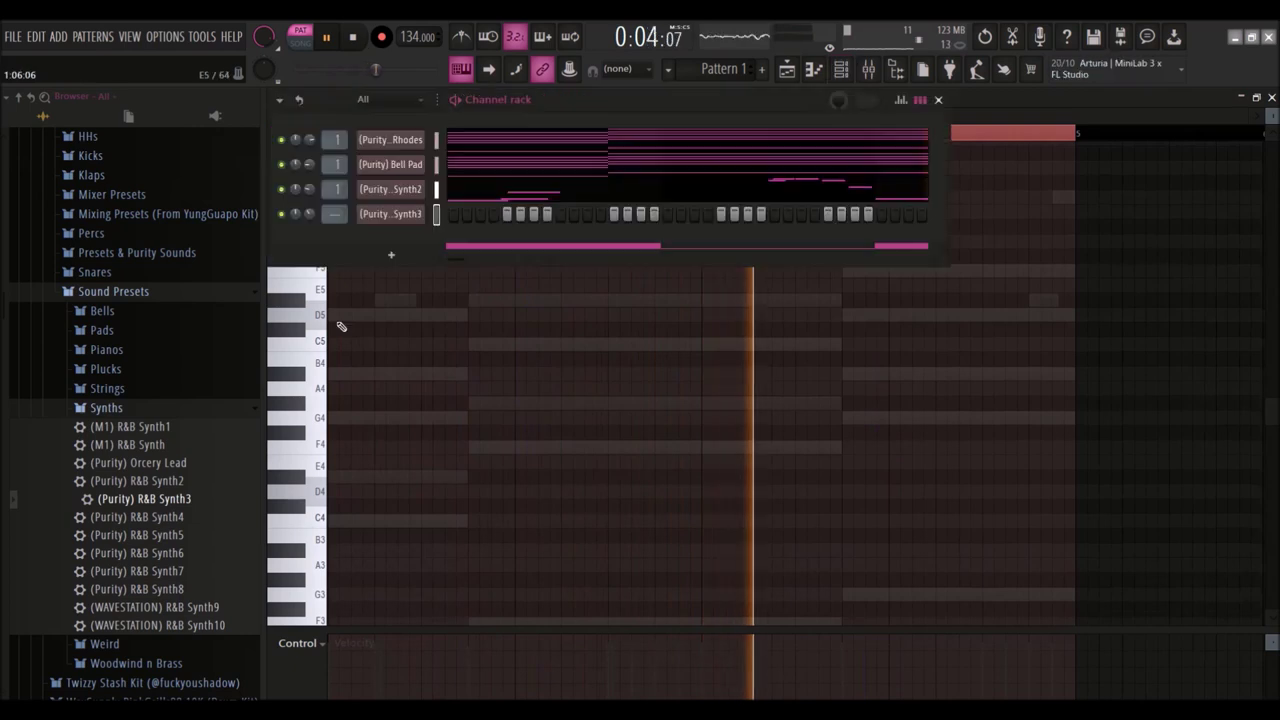
left_click_drag(255, 518, 400, 220)
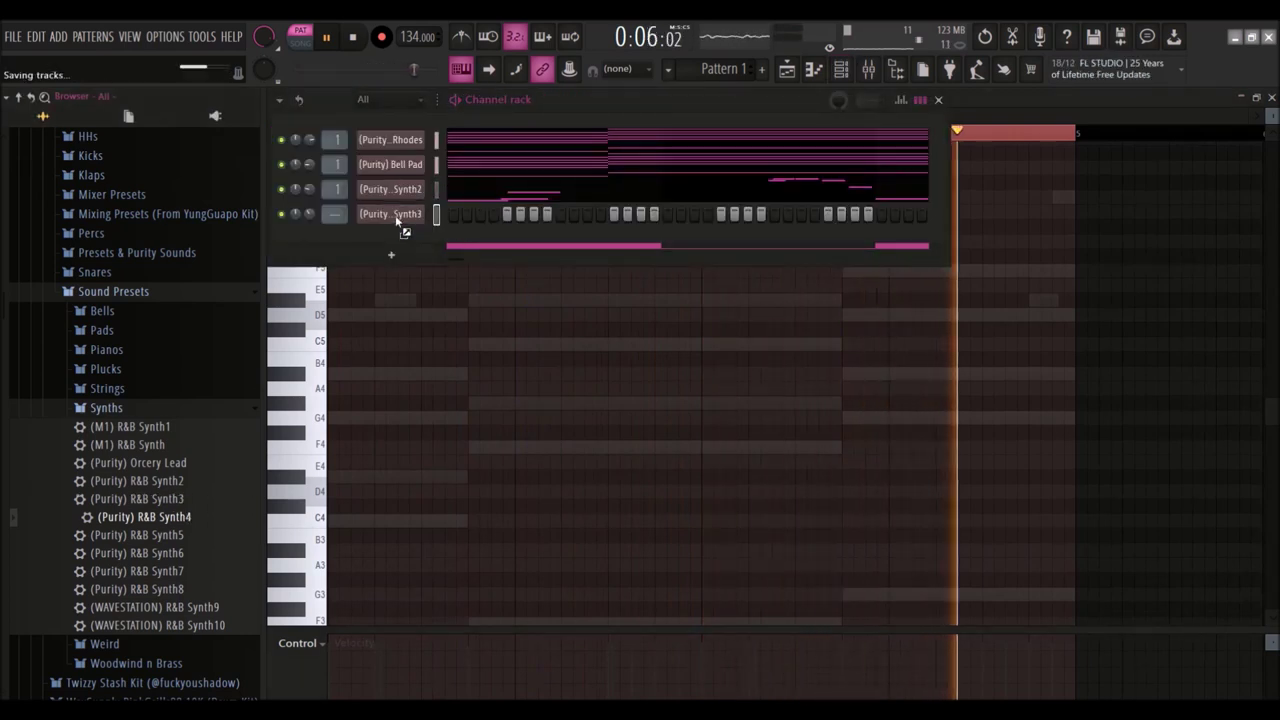
right_click(428, 225)
left_click(452, 212)
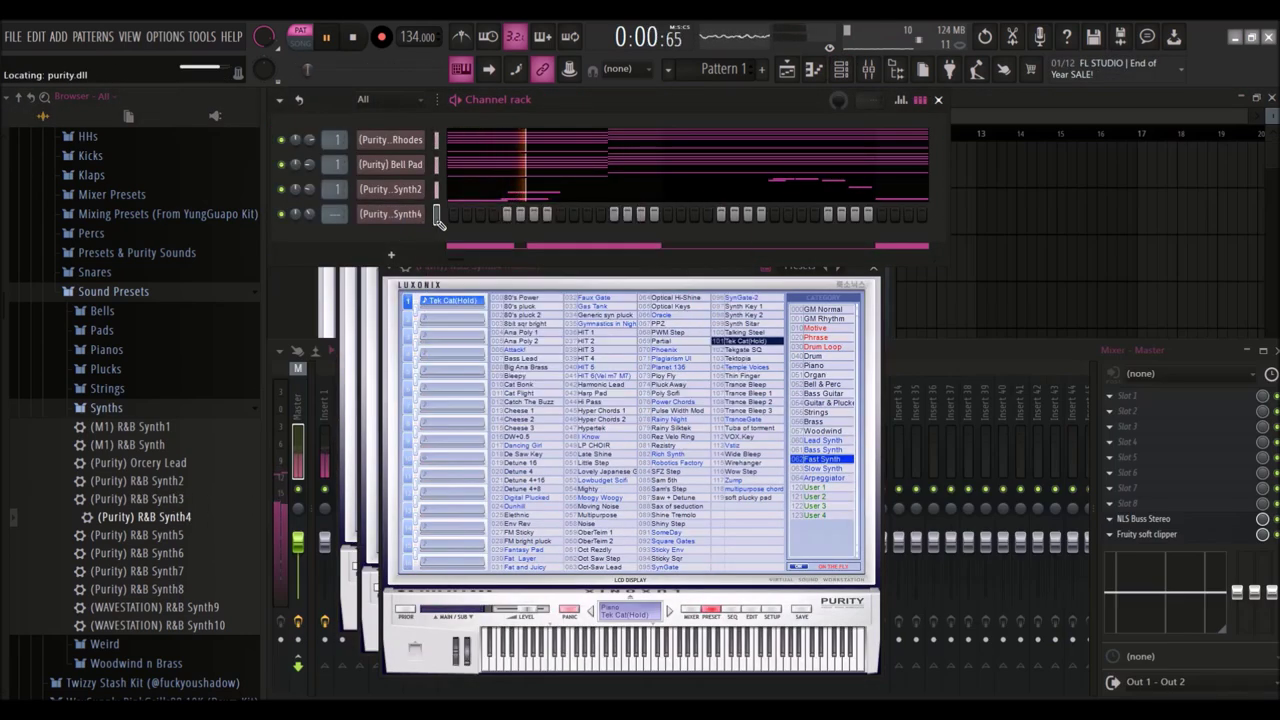
key("space")
left_click(350, 198)
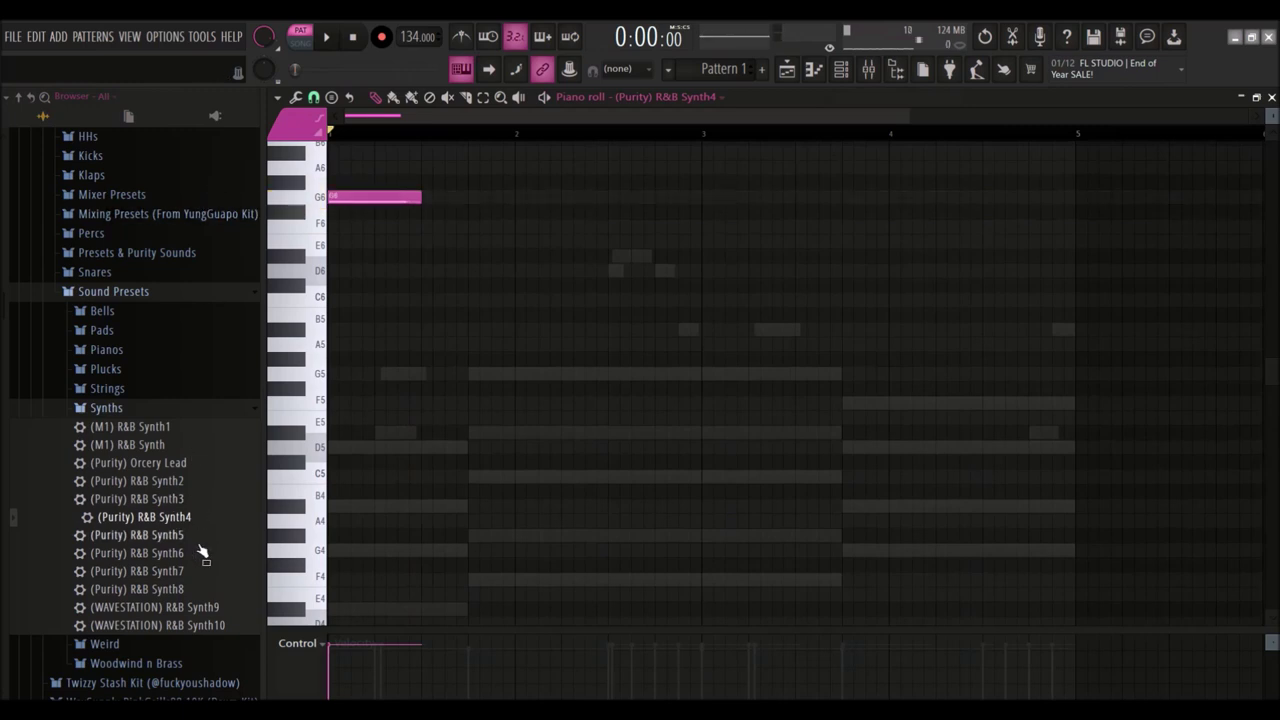
Step: Try the (Purity) R&B Synth5 and Synth6 presets on the channel, auditioning the G6 note
left_click(137, 535)
double_click(377, 198)
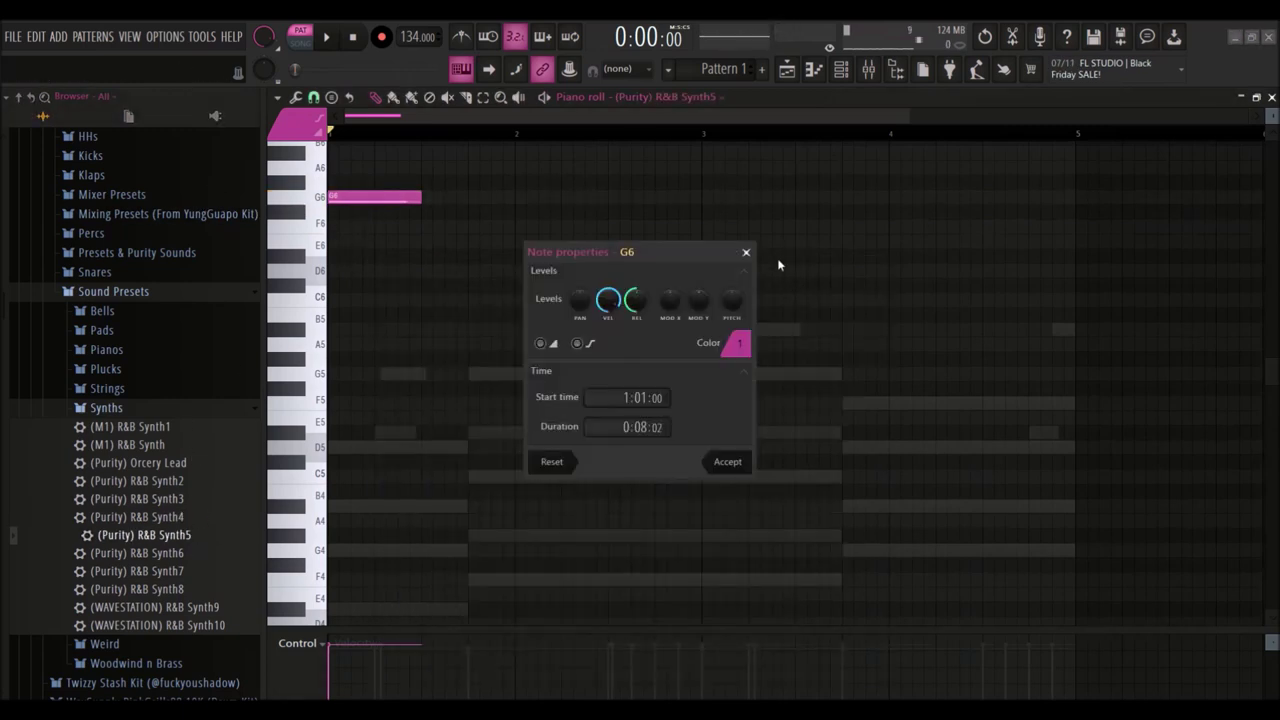
left_click(746, 252)
left_click(188, 555)
left_click(316, 203)
Step: Replace the long G6 with shorter overlapping F6 and G6 notes and a D#6 in bar 1, and play them back
scroll(318, 203, "up", 2)
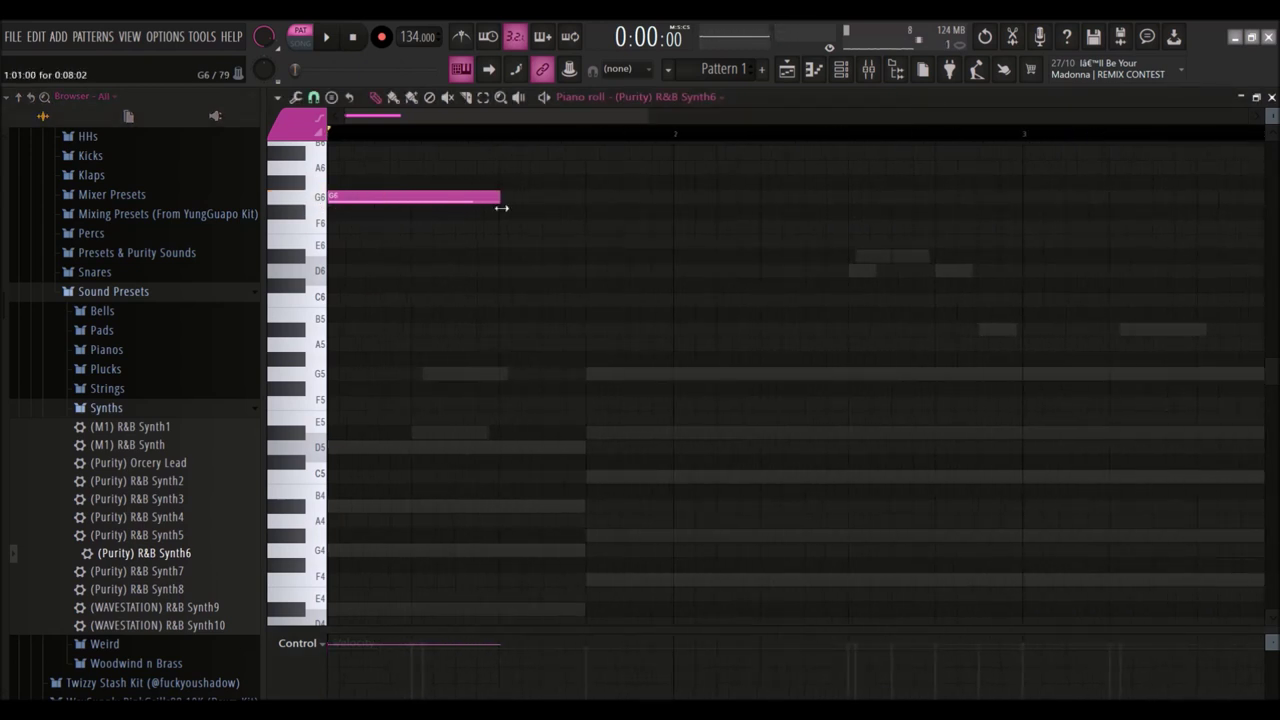
right_click(495, 199)
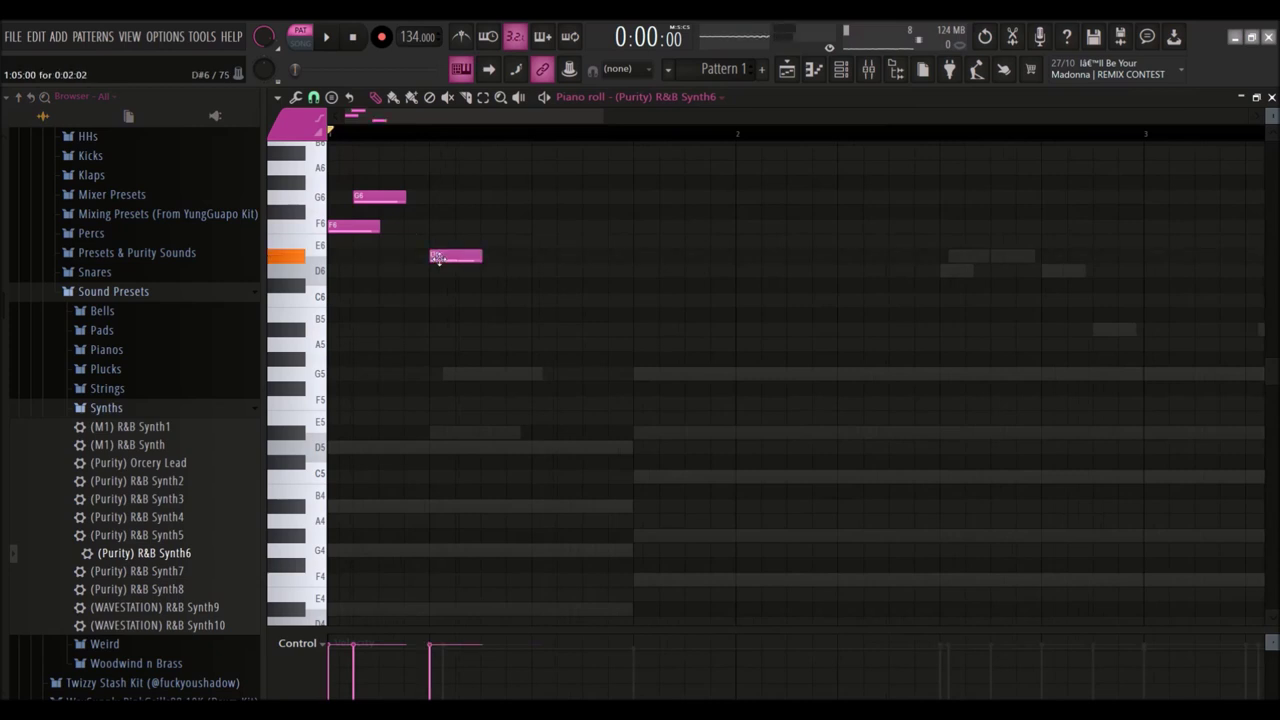
key("space")
right_click(429, 263)
left_click(429, 263)
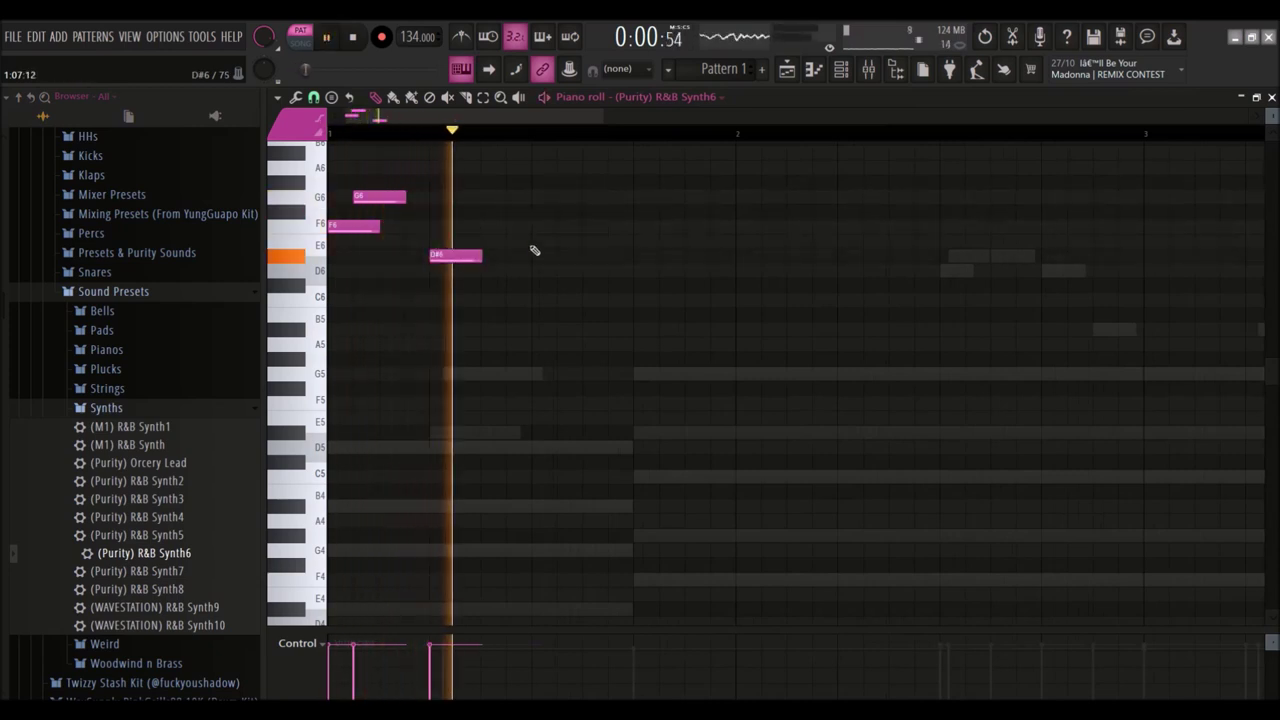
Step: Draw a C7 followed by an F6 of equal length in the last quarter of bar 1
scroll(655, 253, "up", 2)
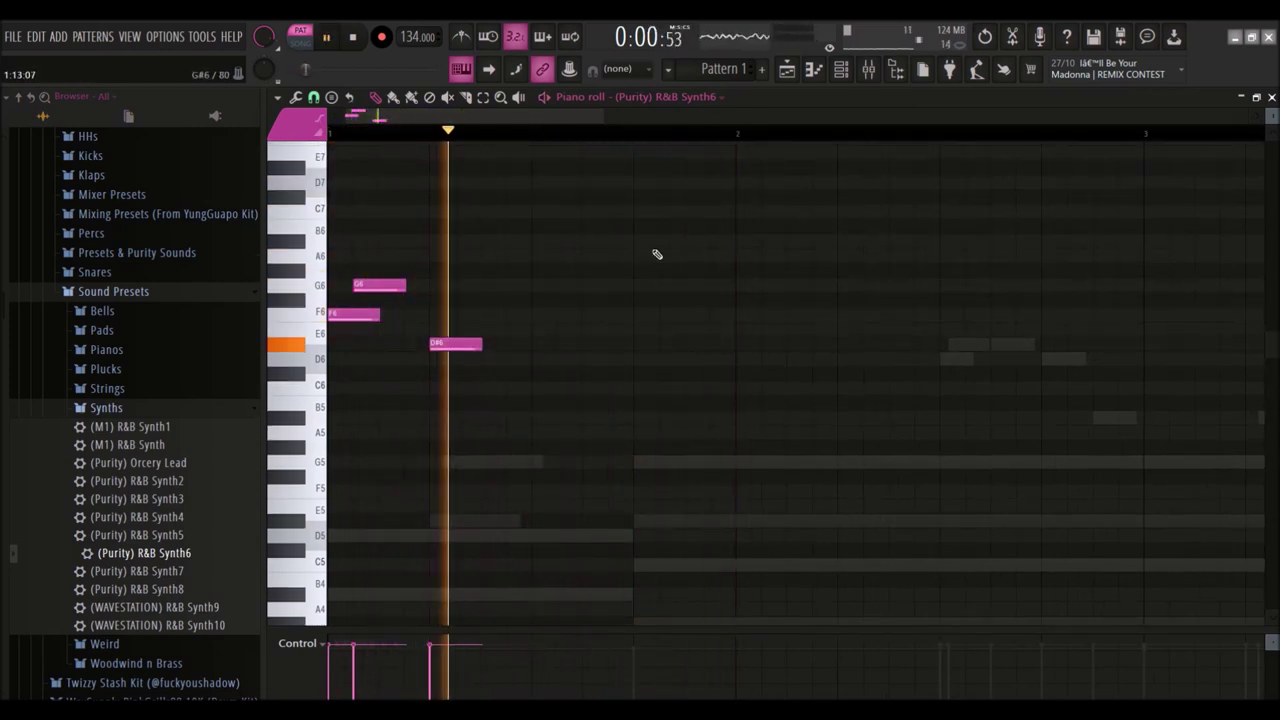
left_click(657, 200)
key("space")
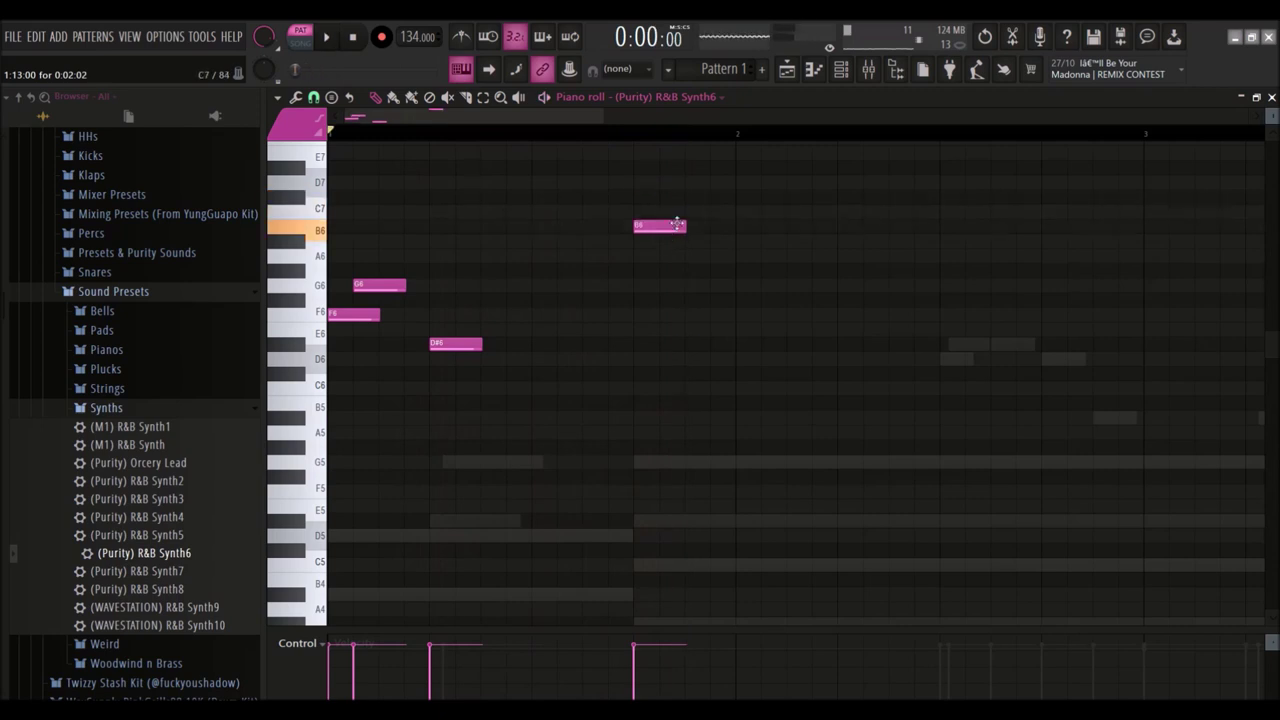
scroll(660, 230, "up", 2)
left_click_drag(668, 197, 679, 226)
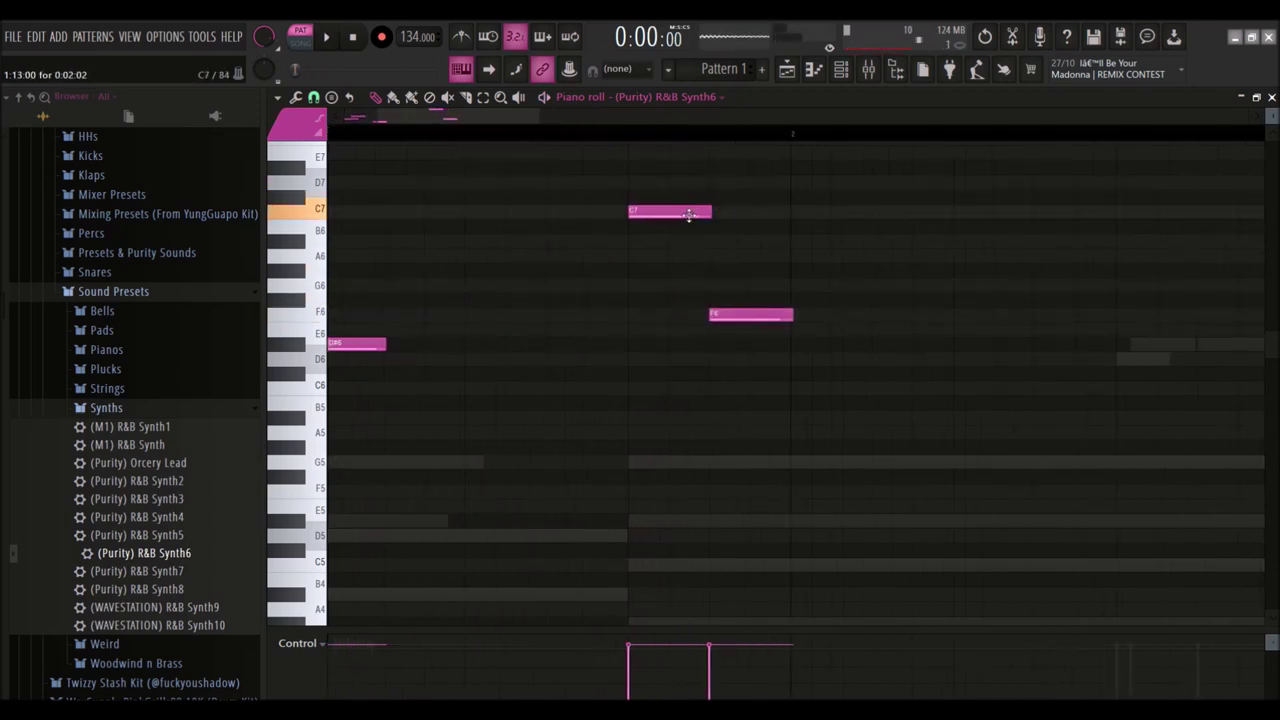
left_click_drag(713, 240, 700, 213)
Step: Add a short A#6 leading into a slightly delayed, shortened C7 near the end of bar 1, and check by playback
key("space")
scroll(571, 229, "down", 2)
key("space")
key("space")
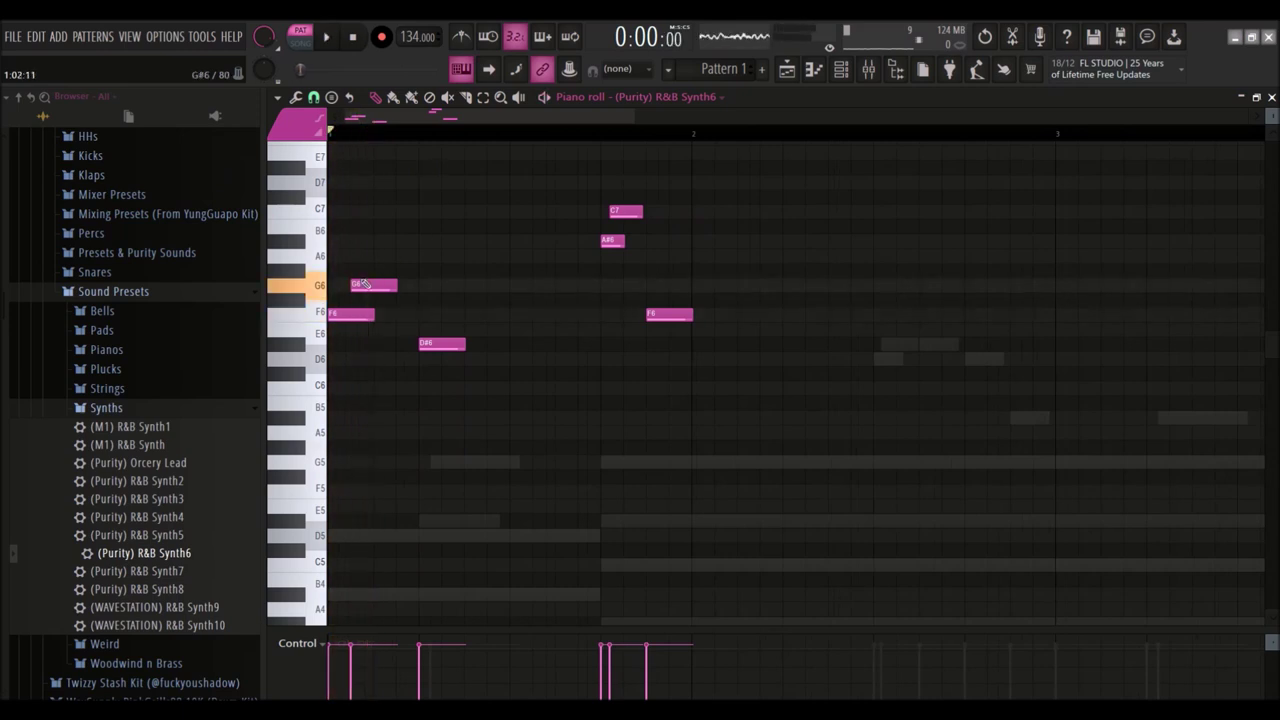
Step: Move the G6 in bar 1 slightly earlier and solo the new synth channel for playback
key("space")
key("F6")
right_click(289, 216)
key("space")
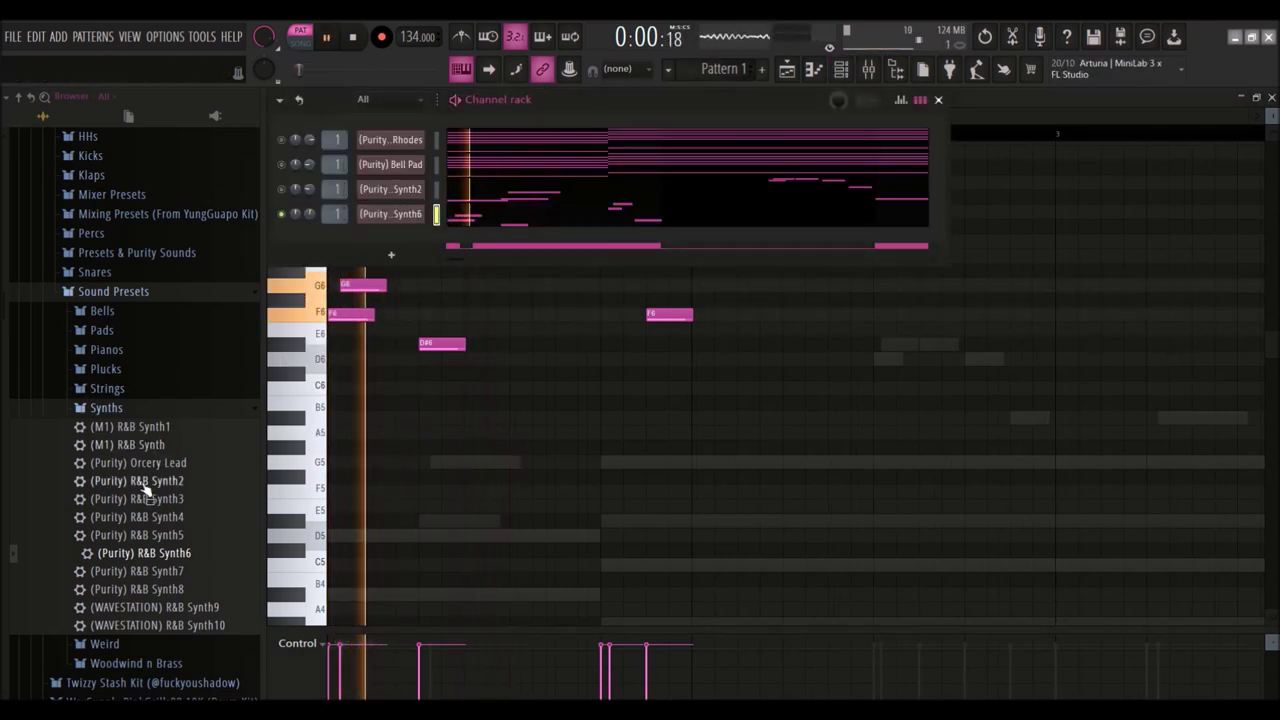
Step: Audition the (Purity) R&B Synth7, Synth8, Synth2 and Synth4 presets on the soloed channel
left_click(172, 571)
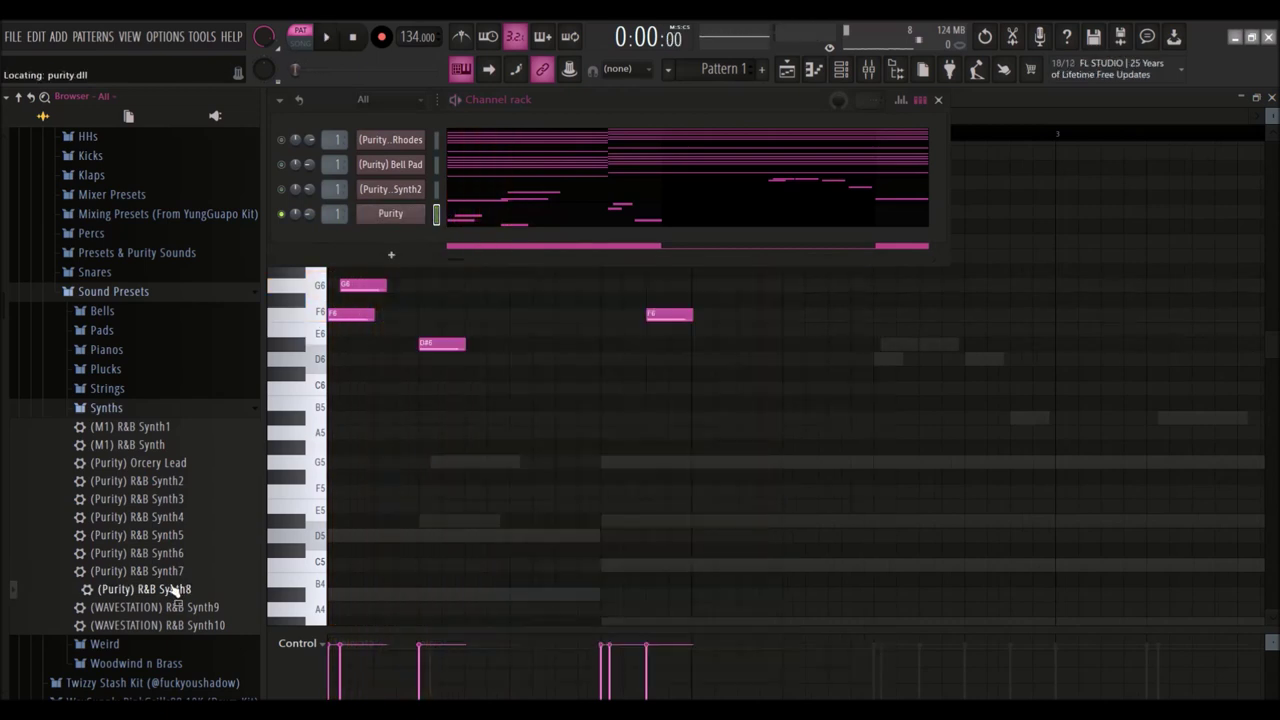
left_click(145, 481)
key("space")
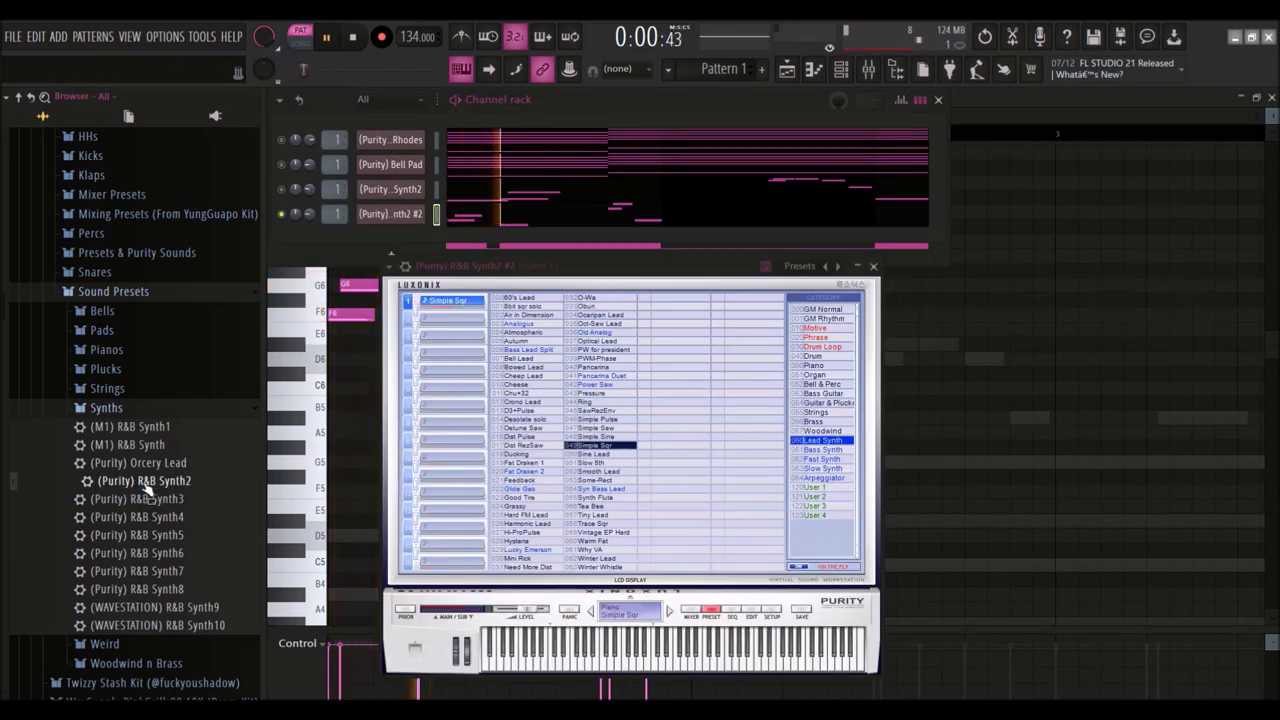
left_click(155, 516)
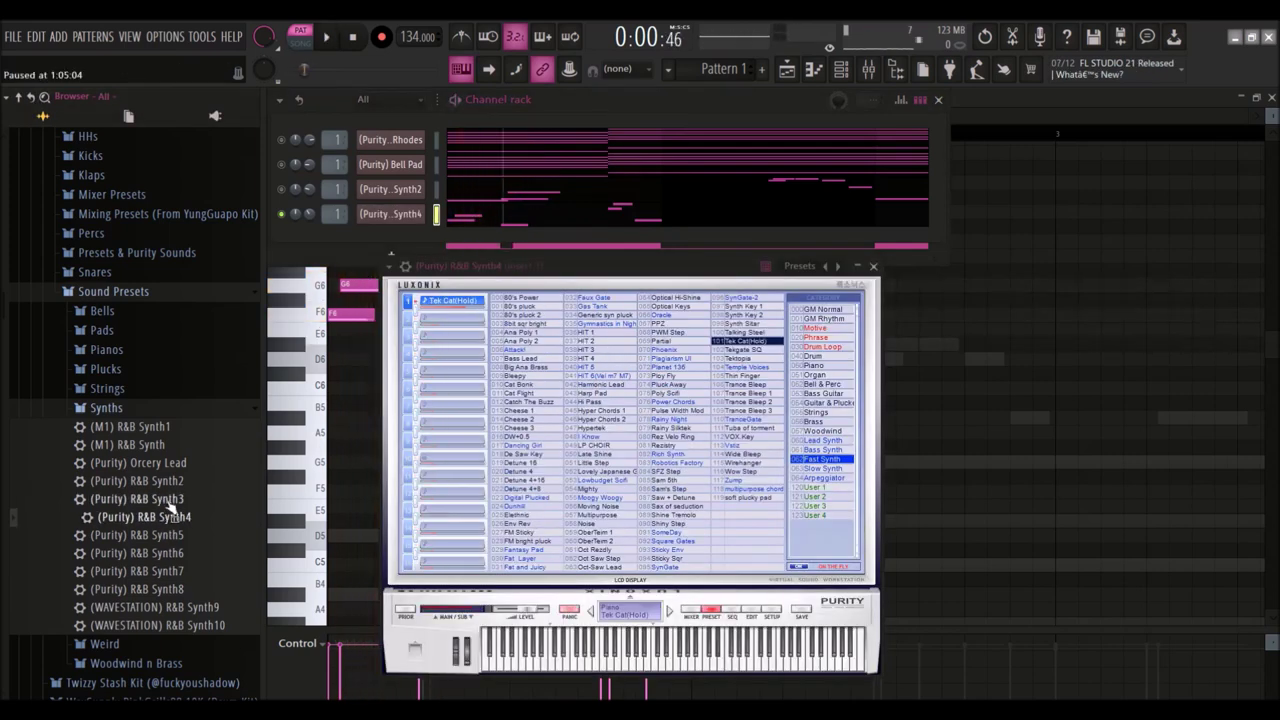
Step: Load the (Purity) R&B Synth3 preset on the channel, play it with the Synth2 lead and reopen its piano roll
left_click(140, 498)
key("space")
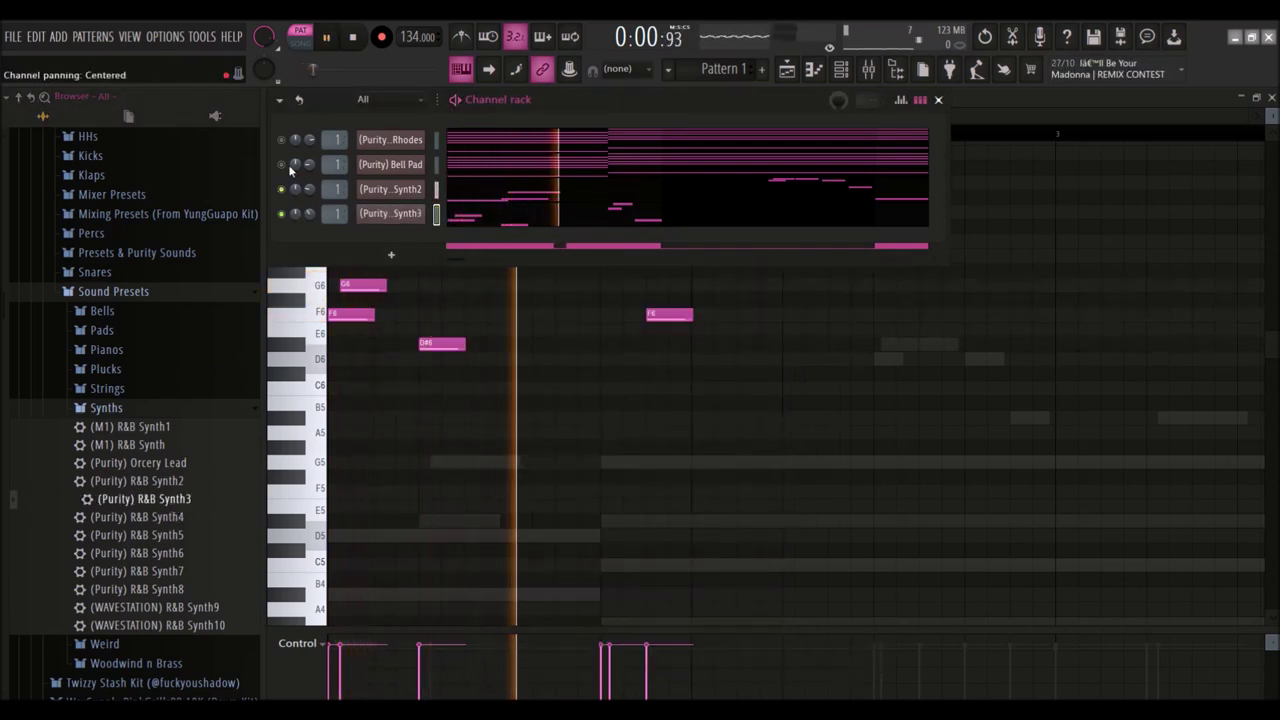
left_click(488, 218)
scroll(488, 218, "down", 5)
key("space")
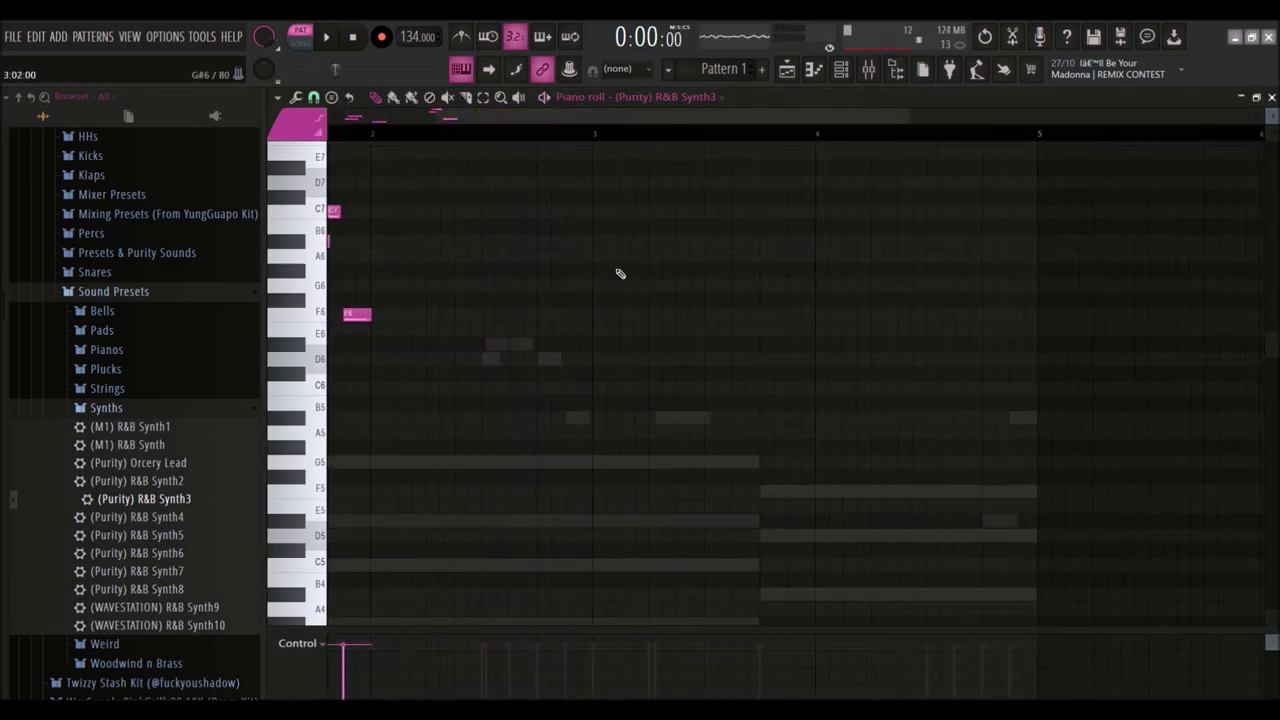
Step: Draw three equal consecutive notes, G6, A#6 and G6, from the start of bar 3
scroll(598, 308, "up", 2)
left_click(631, 227)
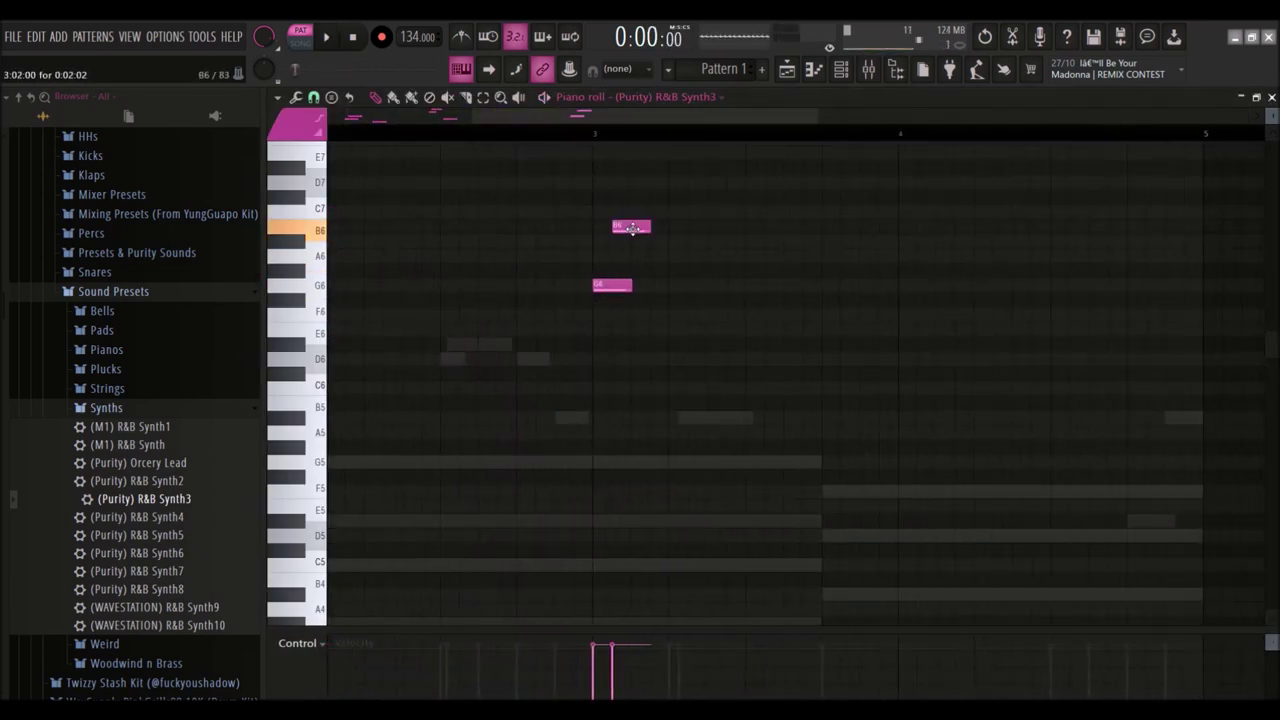
scroll(650, 272, "up", 1)
left_click(686, 288)
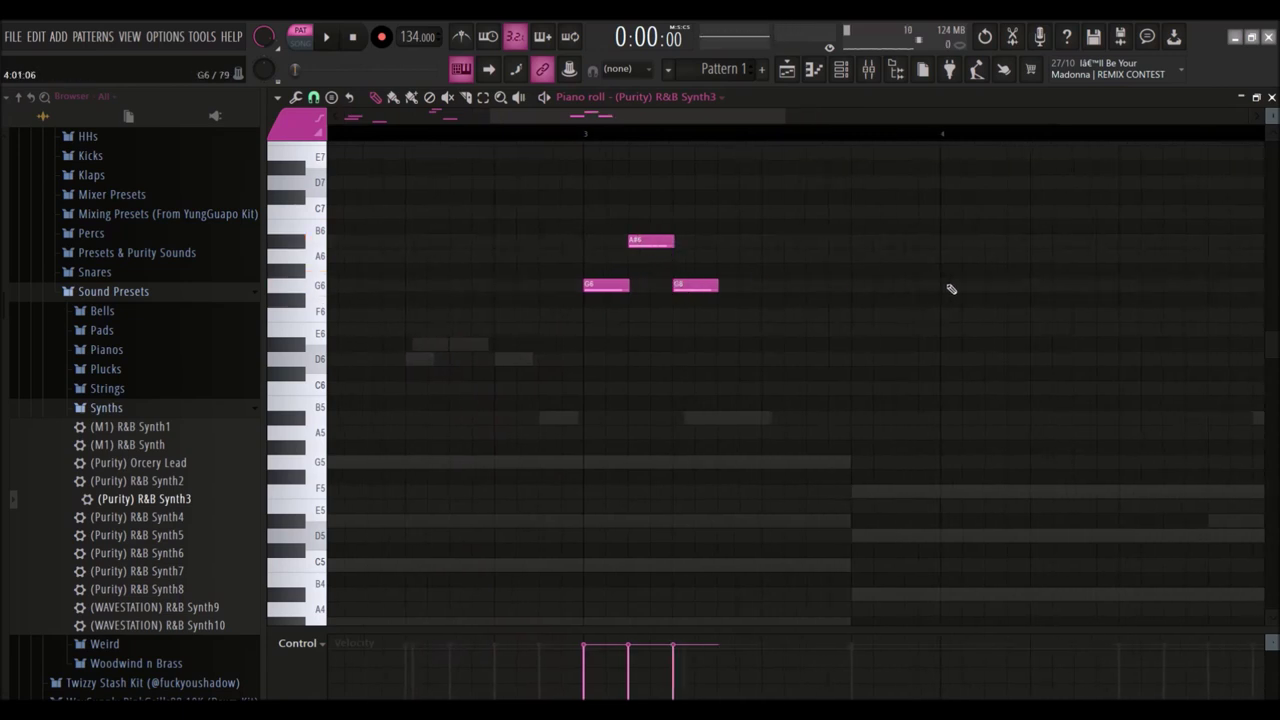
Step: Draw G6 and D#7 in the last quarter of bar 3, followed by D7 at the start of bar 4
left_click(862, 286)
left_click(906, 180)
right_click(908, 177)
key("space")
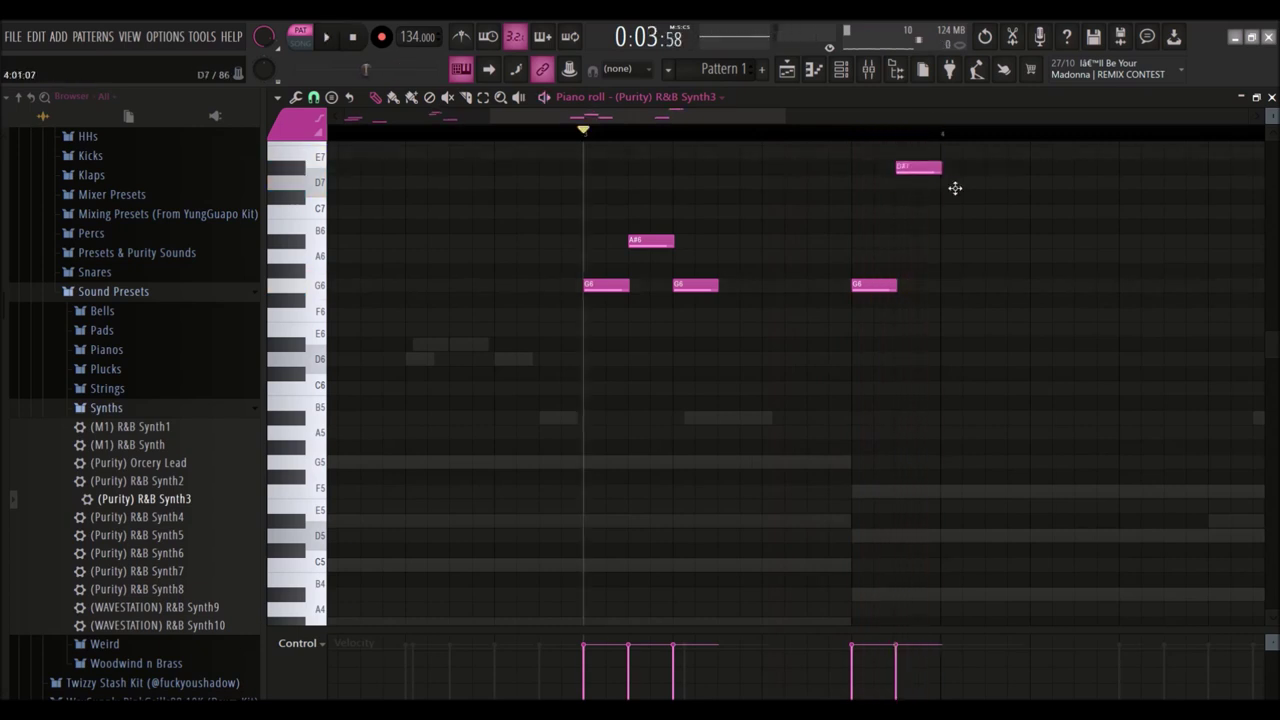
left_click(955, 188)
scroll(955, 188, "down", 2)
Step: Fill the second half of bar 4 with consecutive D#5, D5, D#5 and A#5 notes and play the pattern
left_click(1063, 188)
scroll(1110, 182, "up", 1)
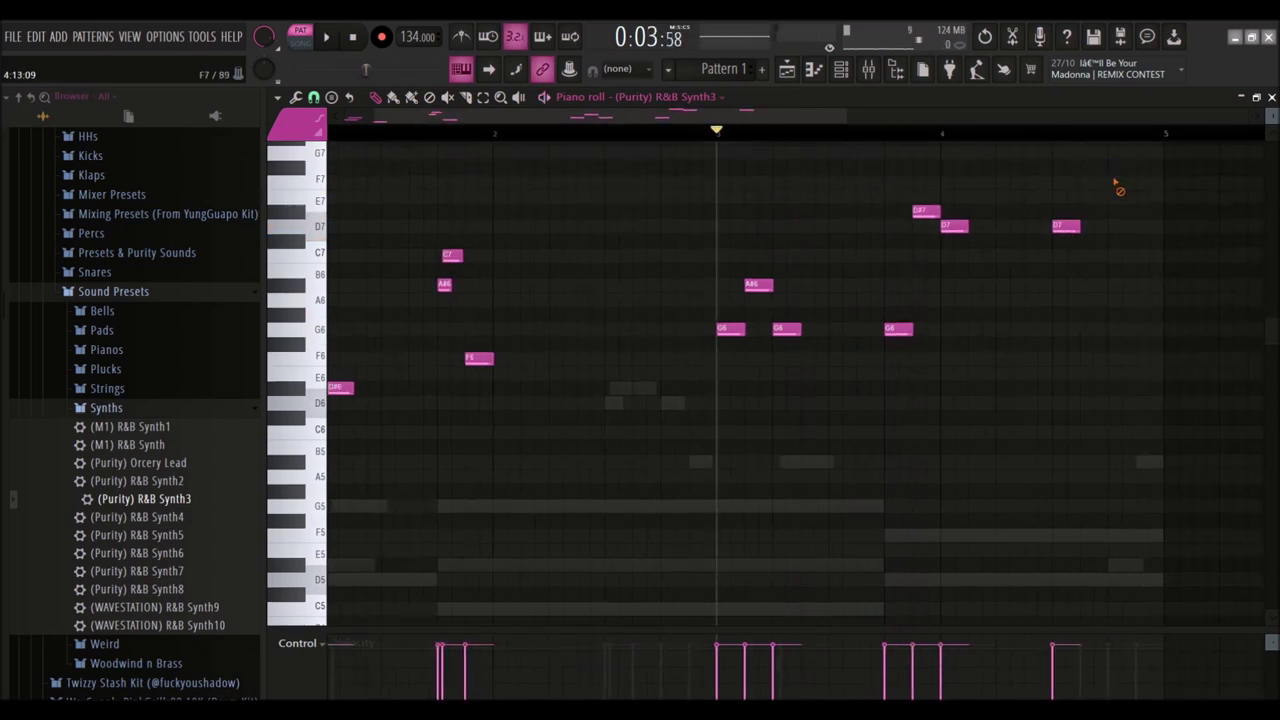
scroll(1143, 443, "down", 2)
scroll(1120, 470, "up", 1)
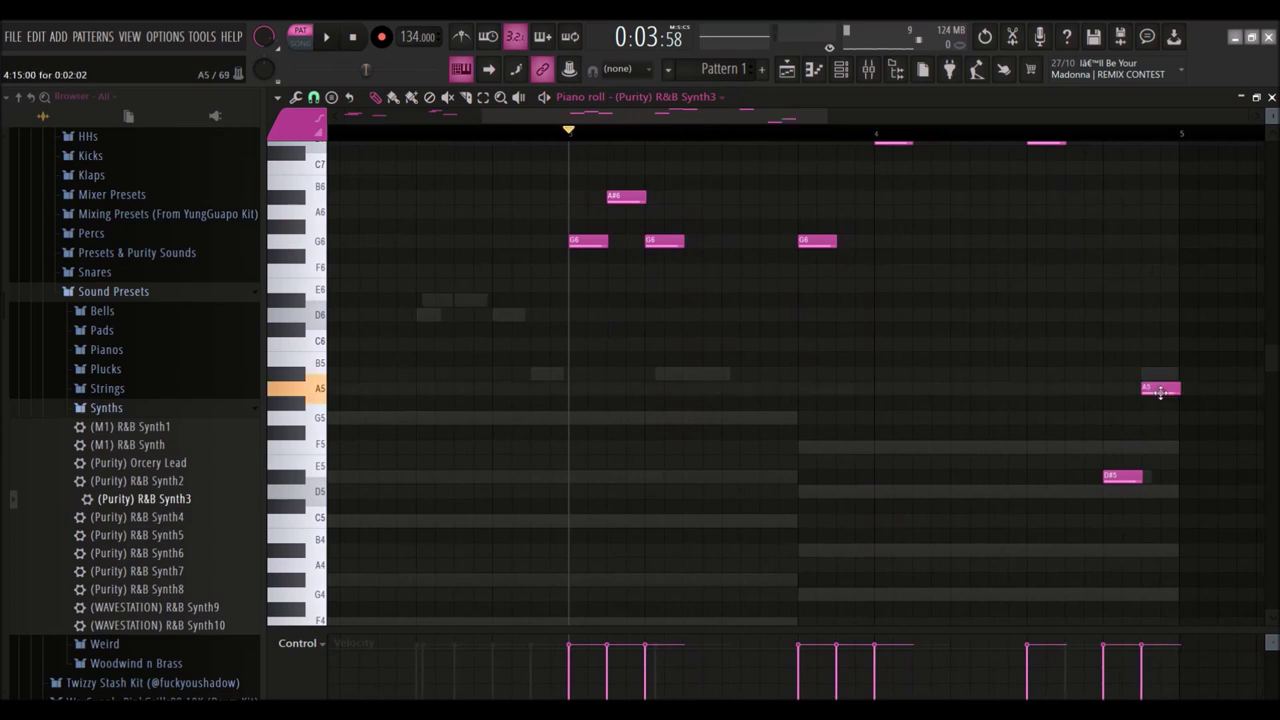
scroll(1110, 290, "up", 1)
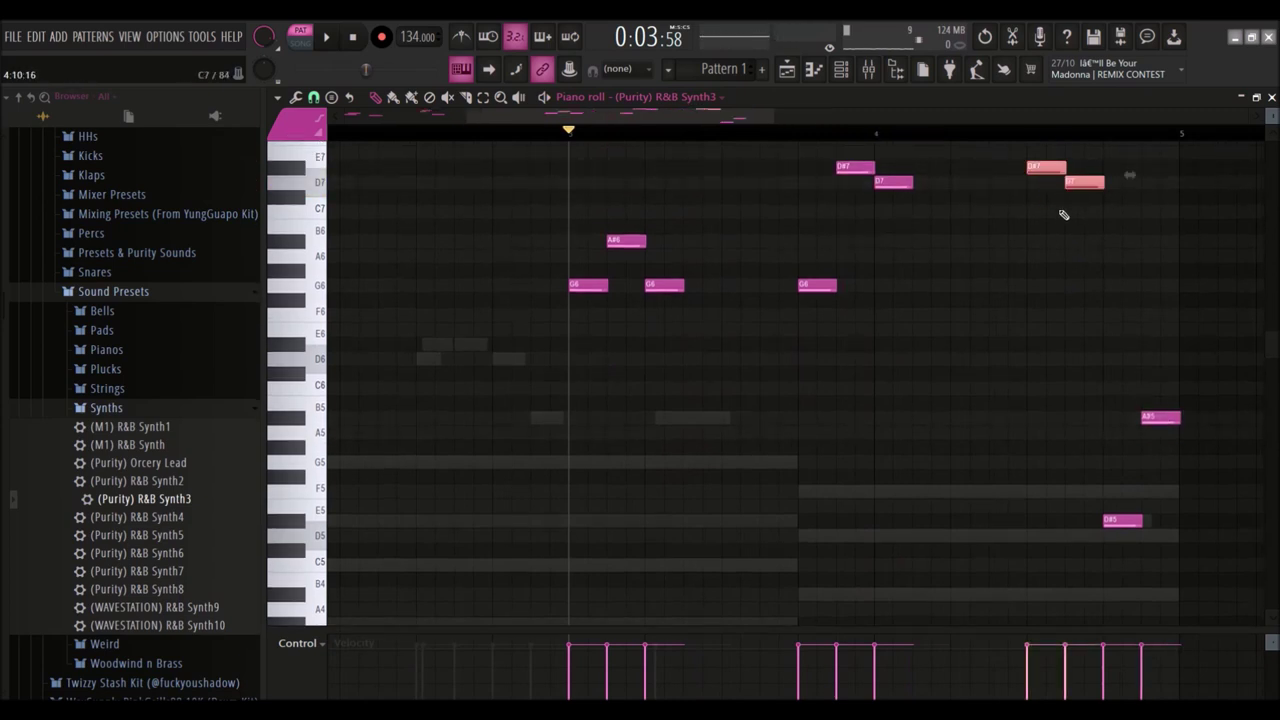
key("space")
scroll(1058, 214, "down", 2)
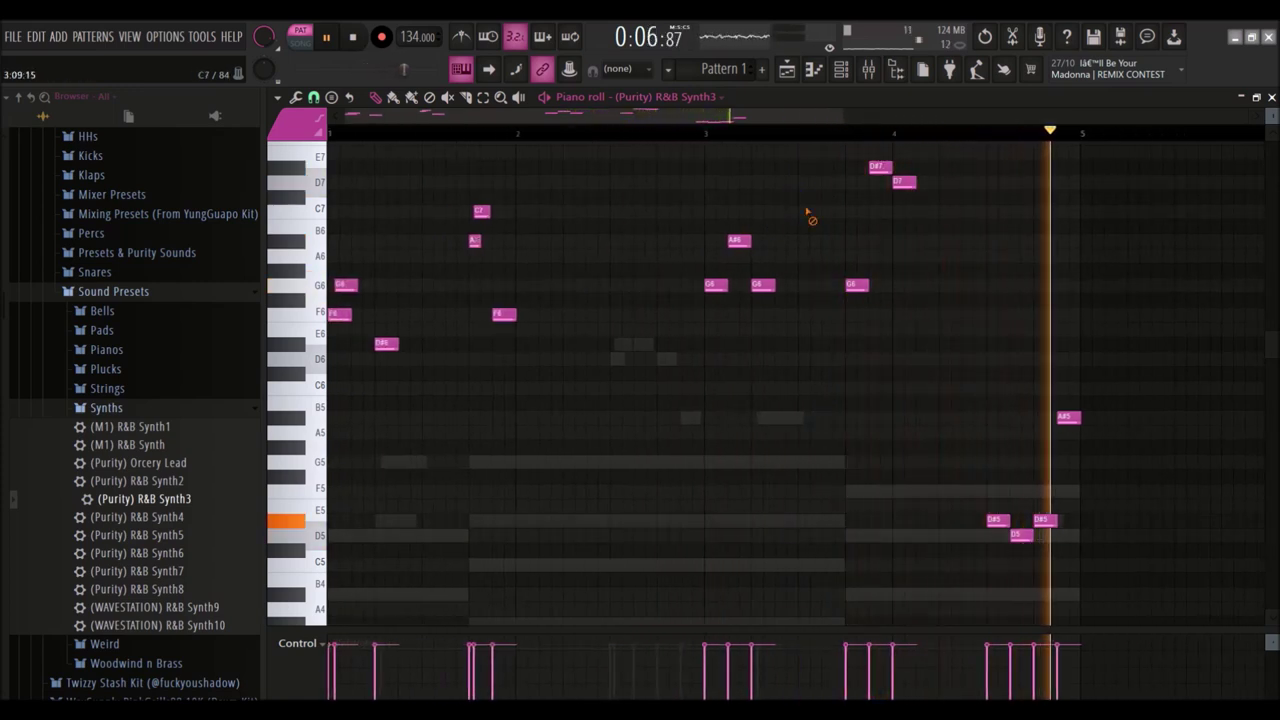
Step: Raise the four closing notes of bar 4 by one octave
left_click_drag(994, 391, 1111, 557)
key("ctrl+Up")
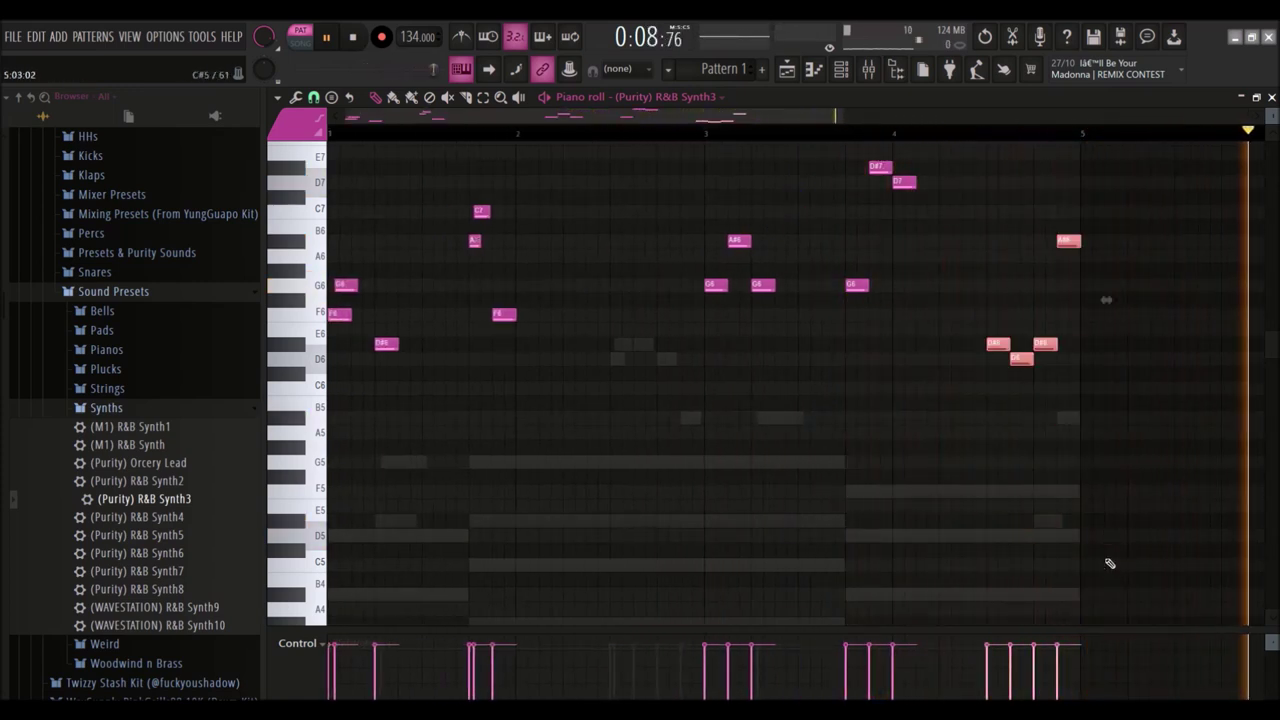
scroll(1106, 283, "up", 3)
left_click(1094, 228)
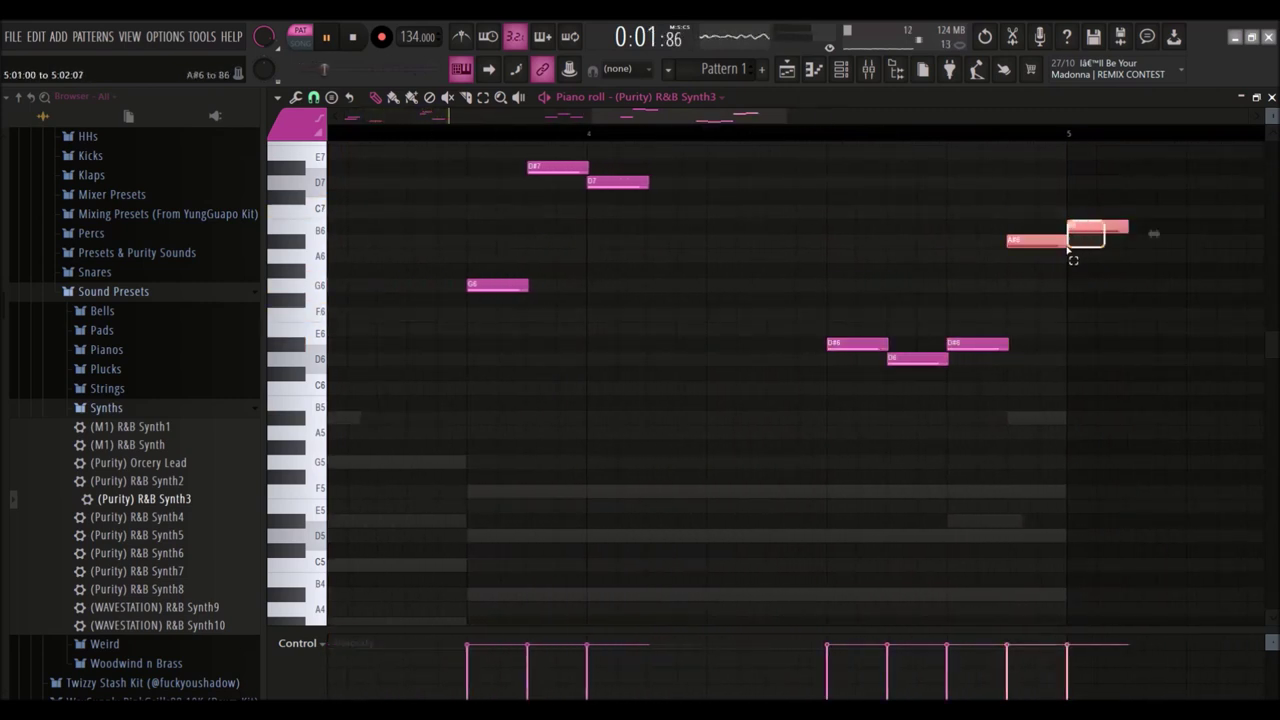
scroll(1103, 233, "down", 4)
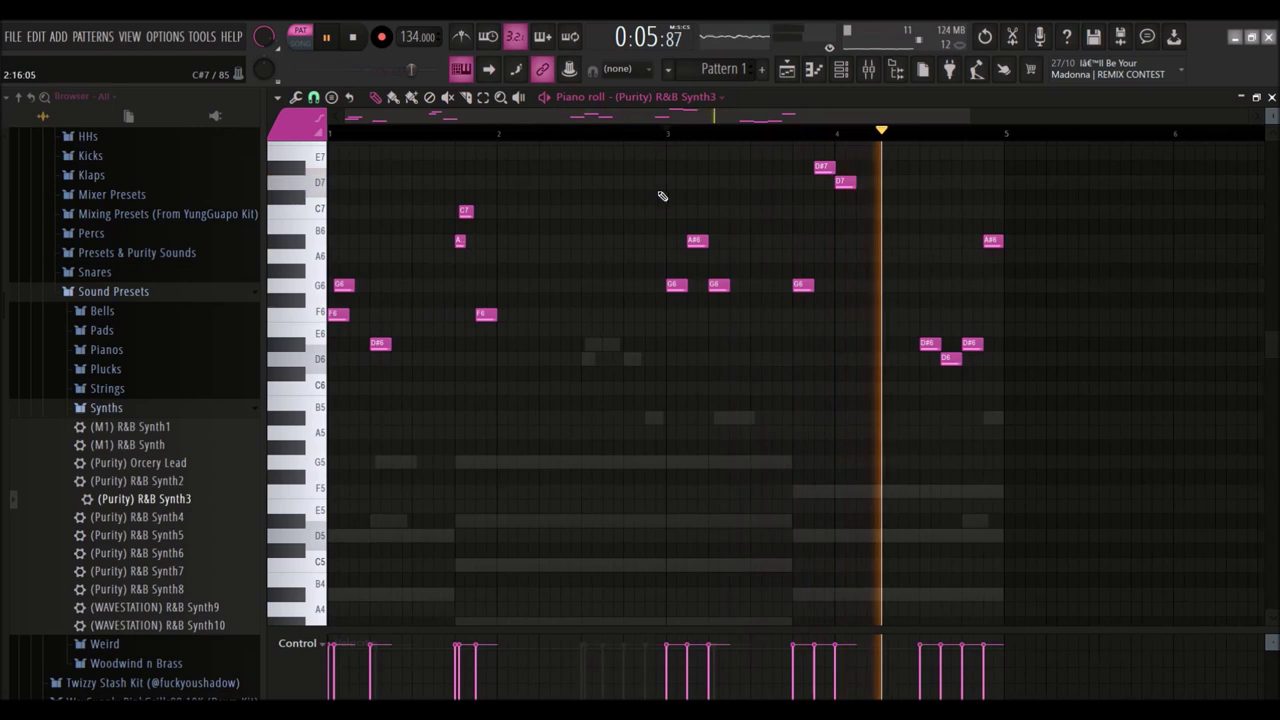
Step: Lengthen the G6 and D#6 notes in bar 1 of the Synth3 melody
left_click(847, 78)
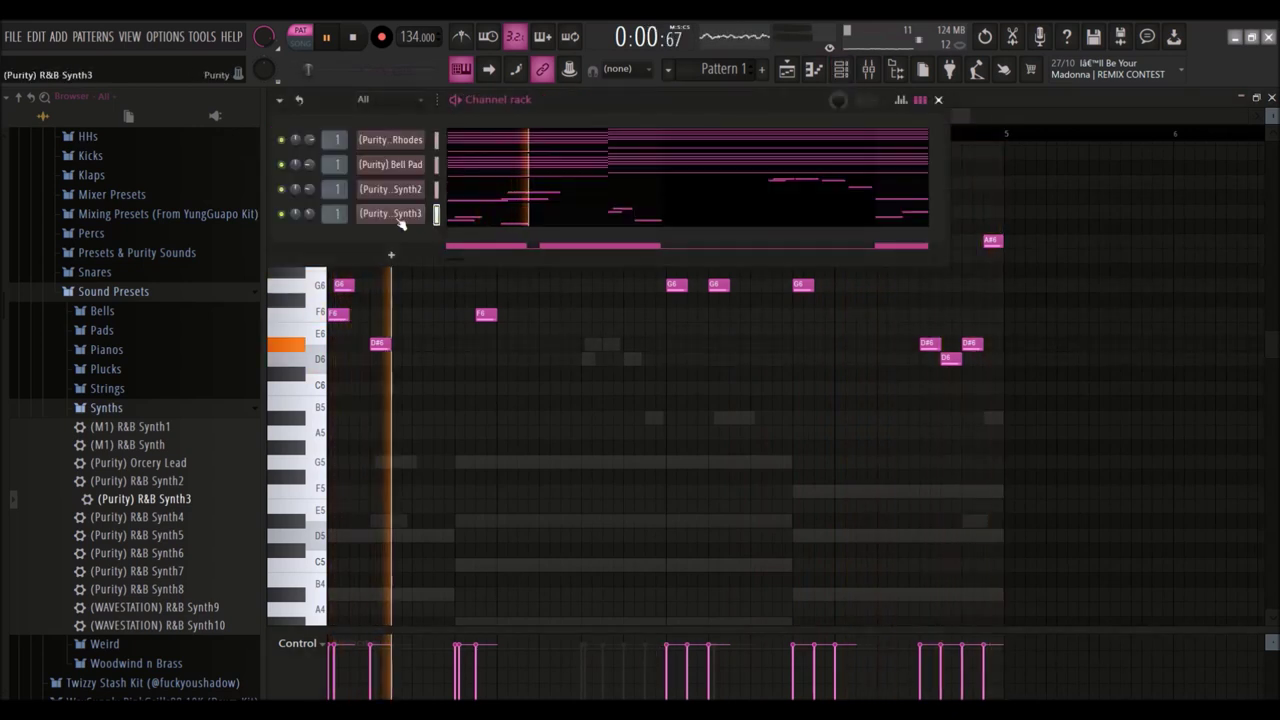
left_click(847, 78)
scroll(357, 291, "up", 2)
key("space")
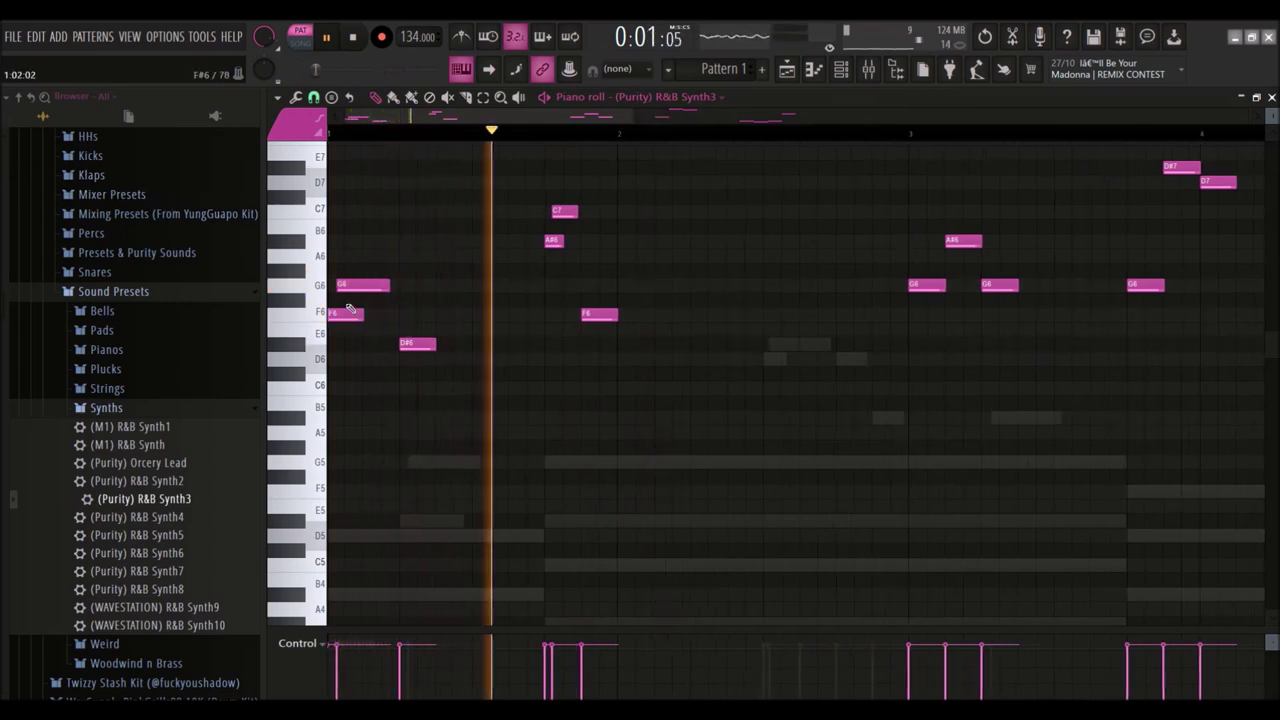
key("space")
scroll(480, 363, "up", 2)
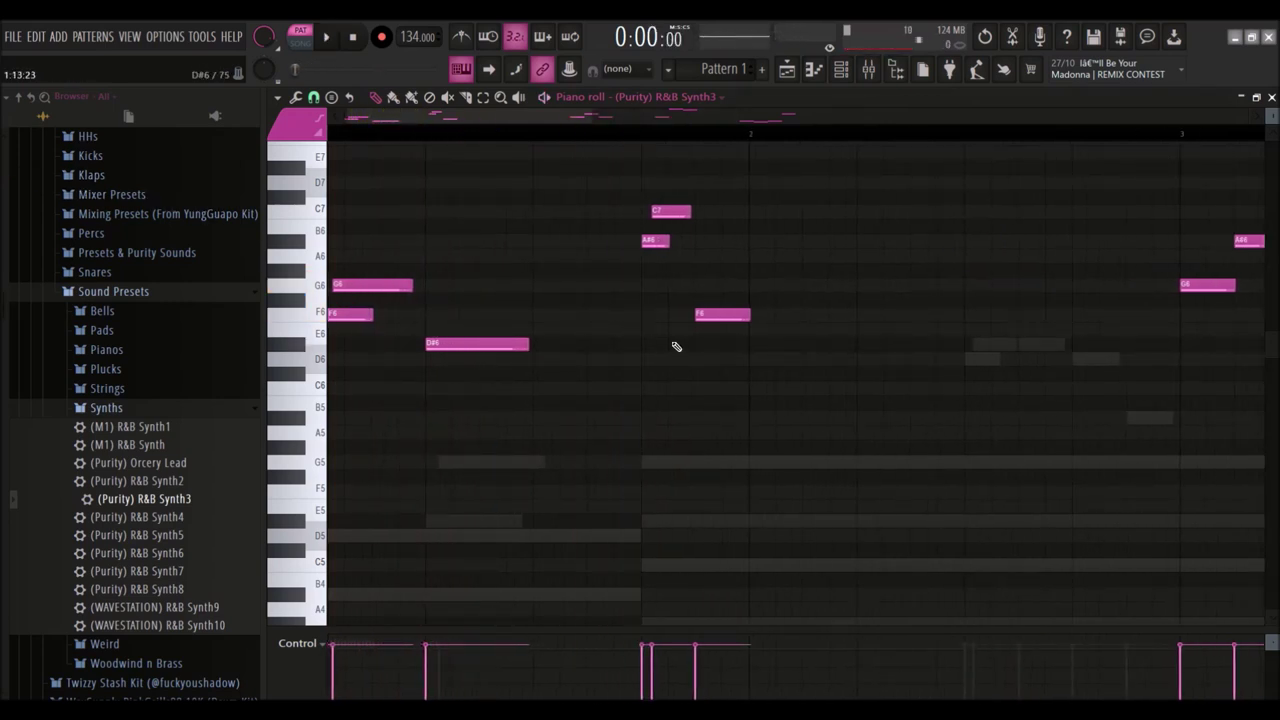
Step: Lengthen the second G6 of bar 3 and play back the whole pattern
scroll(750, 325, "down", 5)
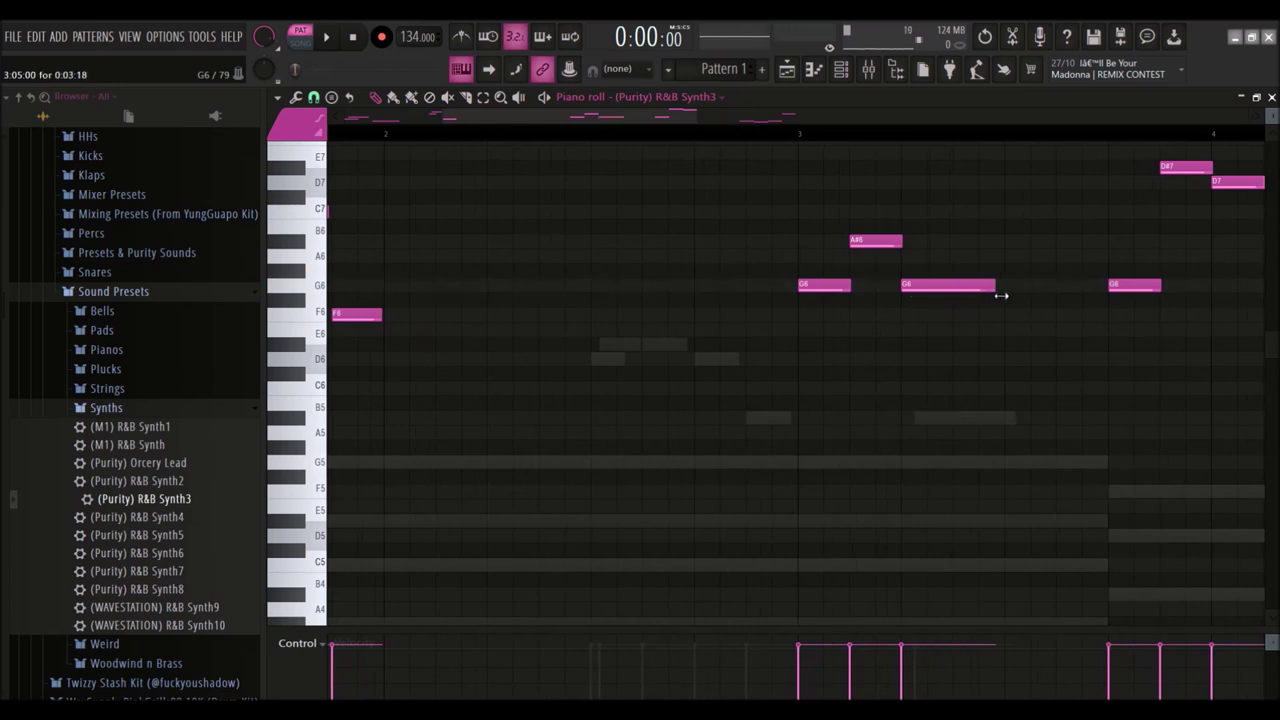
scroll(1005, 290, "down", 2)
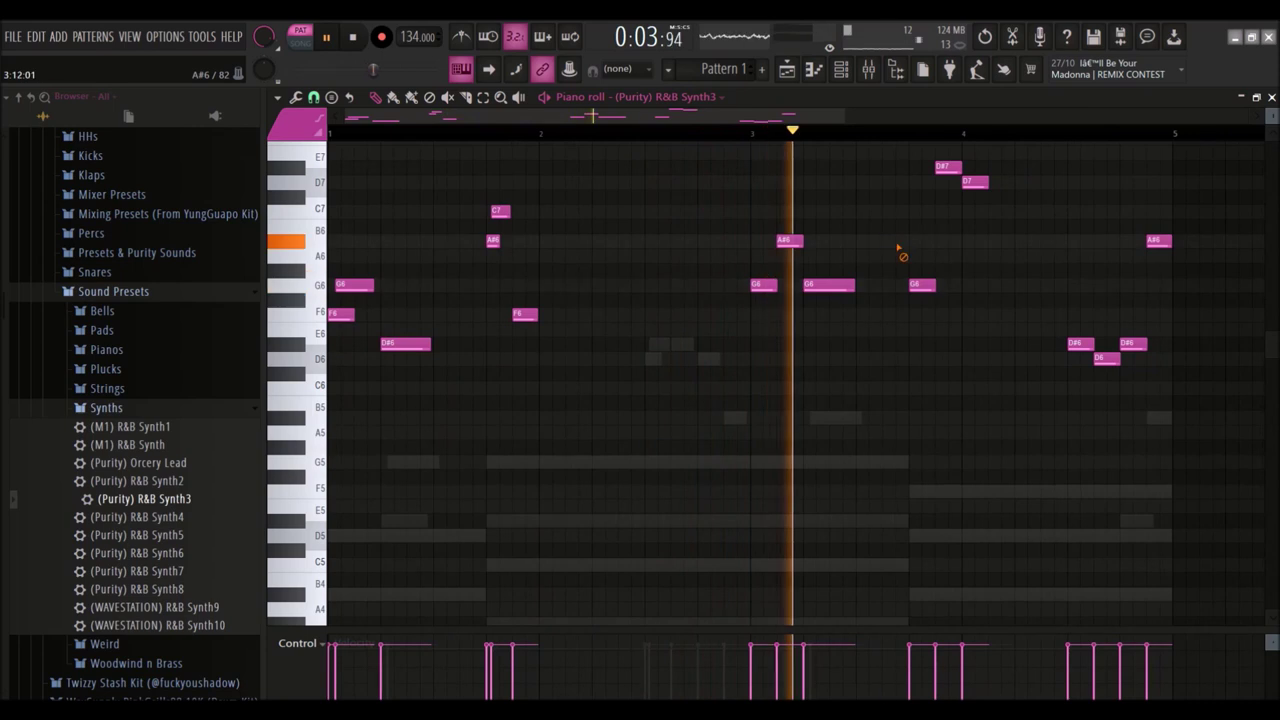
left_click(828, 227)
left_click_drag(828, 240, 978, 232)
scroll(980, 194, "up", 1)
scroll(978, 232, "down", 1)
Step: Route the Synth3 channel to mixer insert 2 and load ValhallaVintageVerb in that insert's first effect slot
left_click(841, 69)
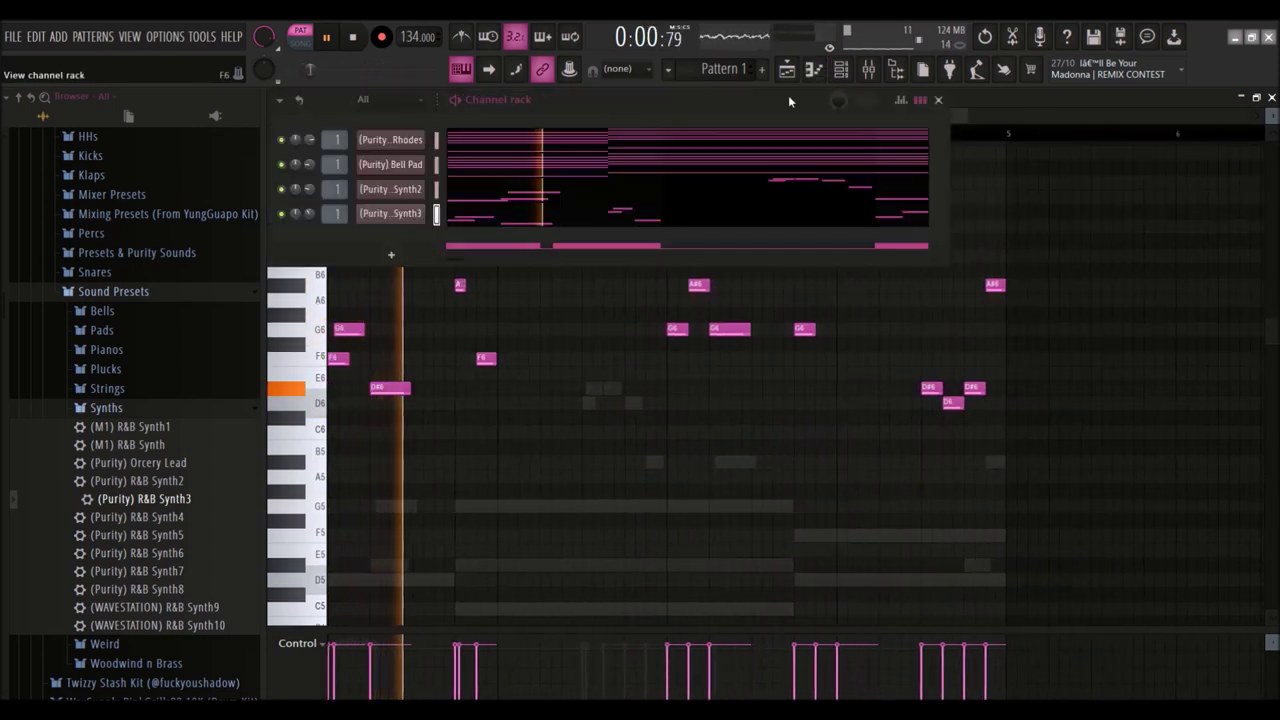
scroll(336, 213, "up", 1)
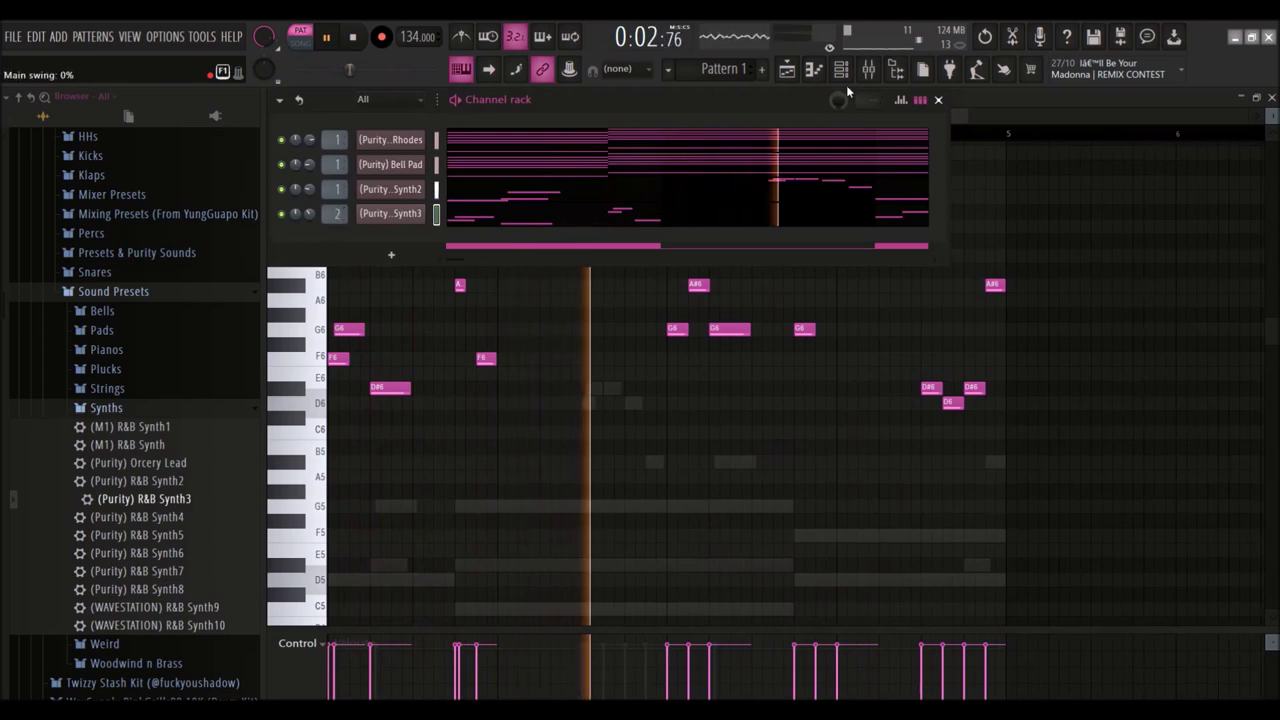
left_click(841, 69)
left_click(1138, 393)
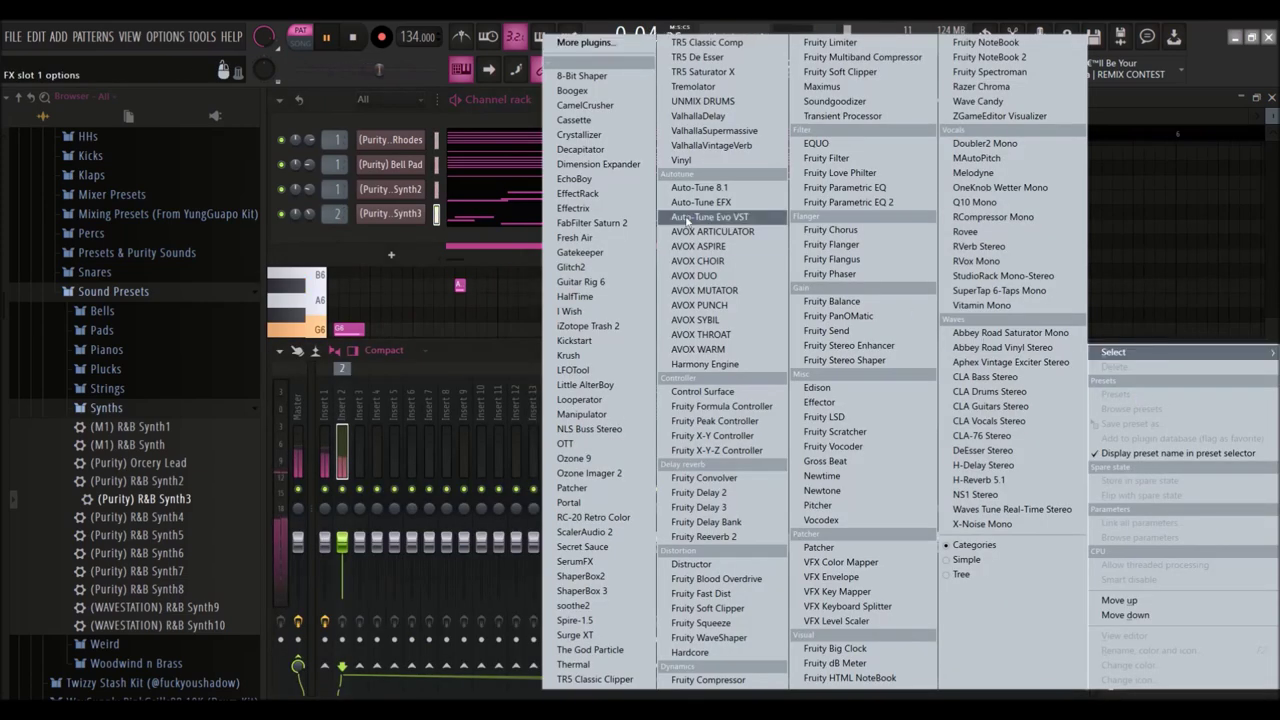
left_click(697, 149)
Step: Set the reverb's decay to 1.17 s and its mix to about 59% while the pattern plays
left_click_drag(443, 432, 445, 460)
left_click_drag(544, 432, 544, 470)
left_click_drag(447, 400, 457, 378)
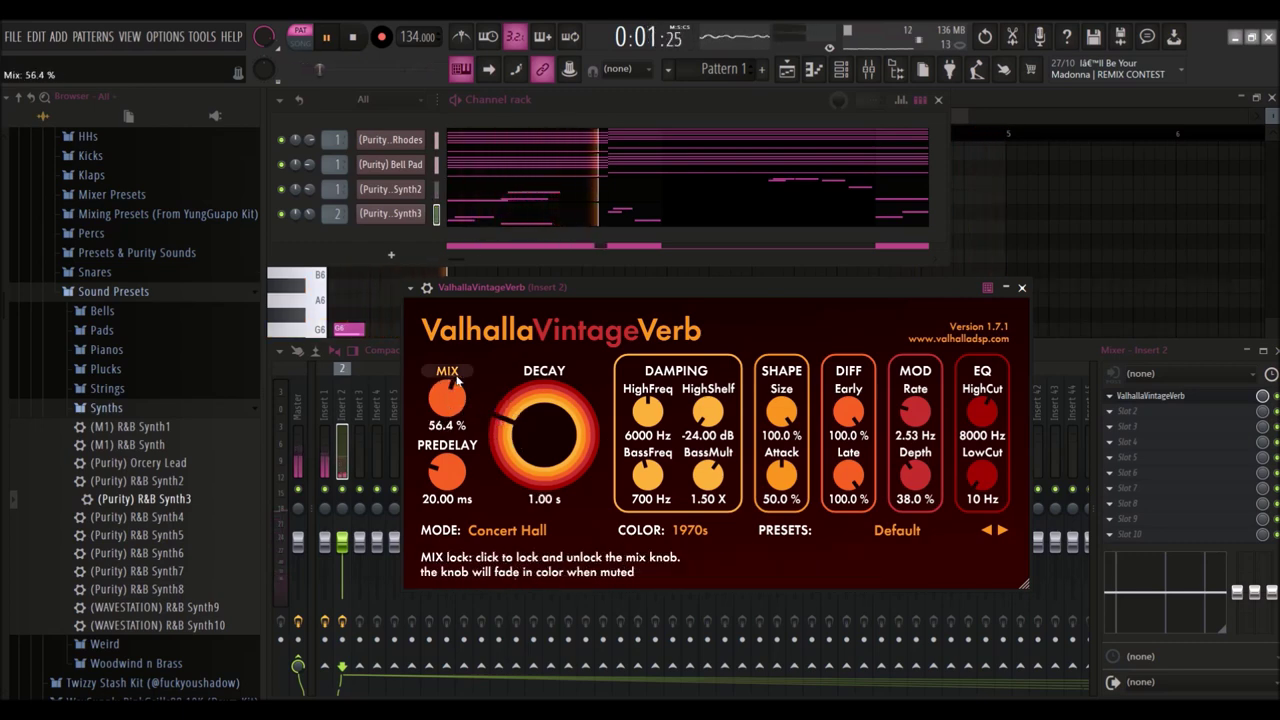
scroll(480, 420, "up", 3)
scroll(488, 418, "up", 2)
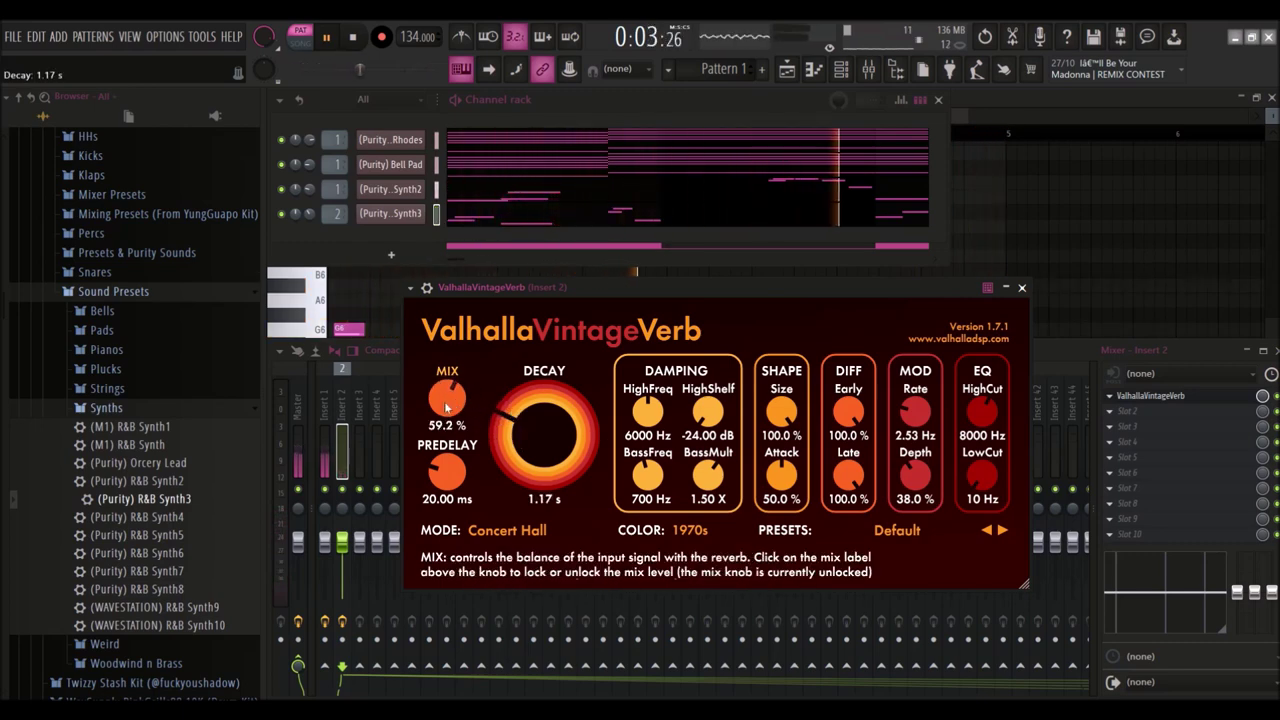
scroll(491, 417, "up", 1)
Step: Load Fruity Parametric EQ 2 in insert 2's second slot and make band 1 a steeper high pass at about 237 Hz
left_click(1112, 414)
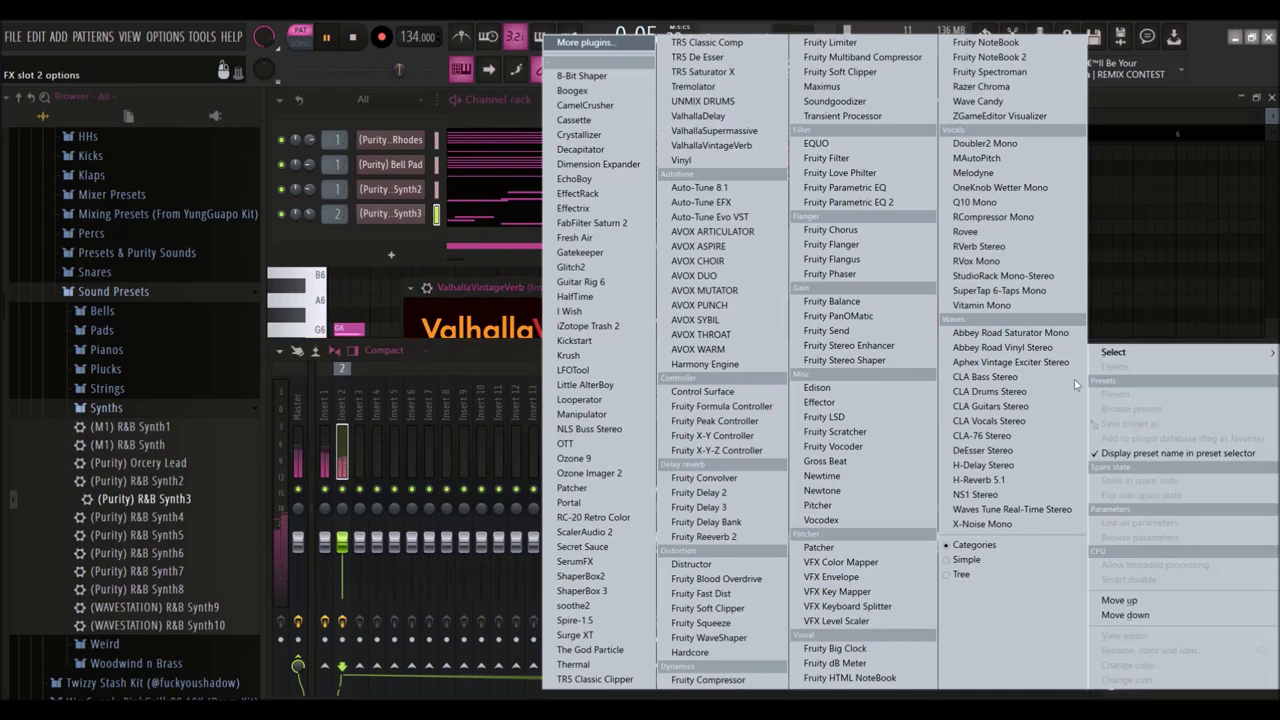
left_click(848, 202)
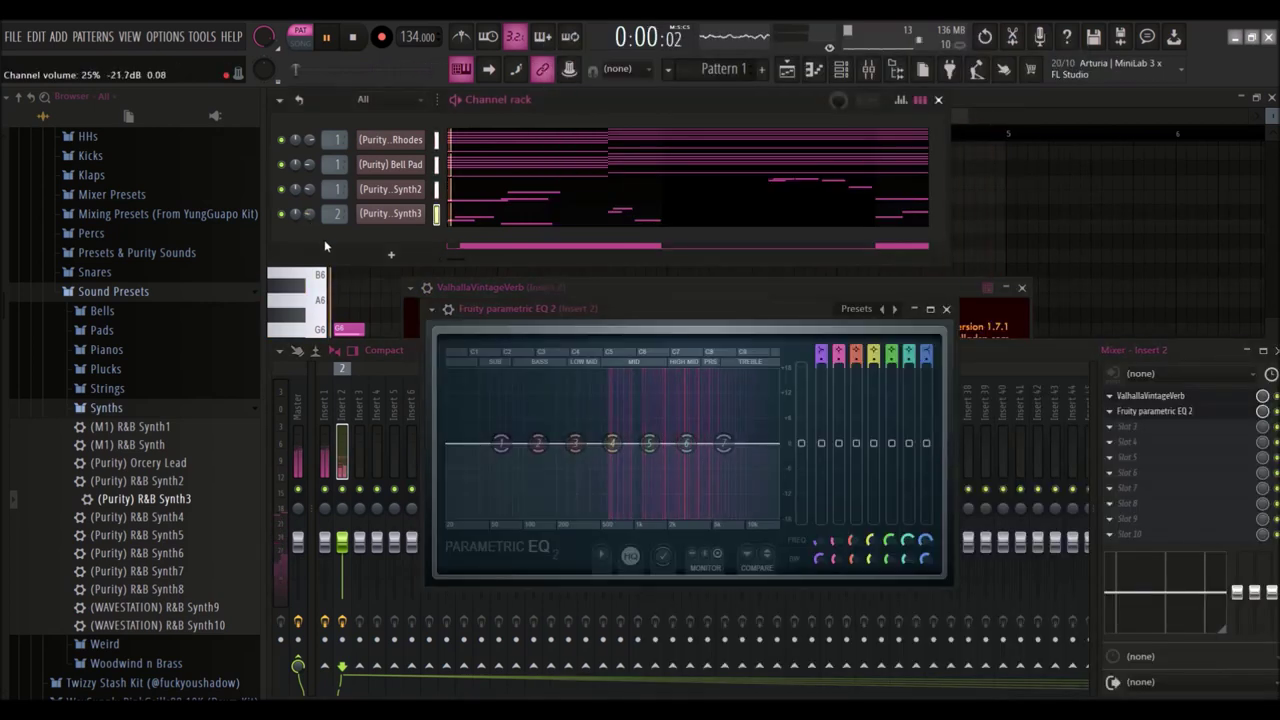
right_click(500, 443)
mouse_move(529, 486)
left_click(585, 522)
right_click(500, 443)
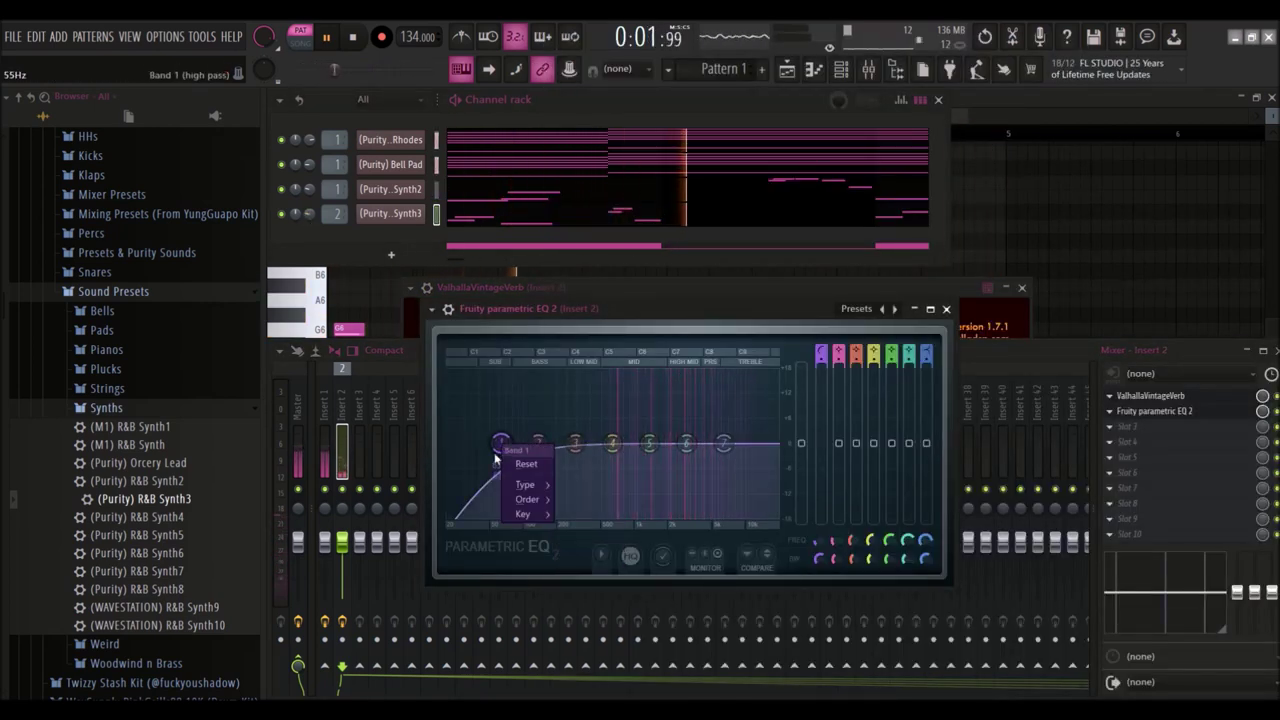
left_click(573, 505)
left_click_drag(542, 443, 567, 443)
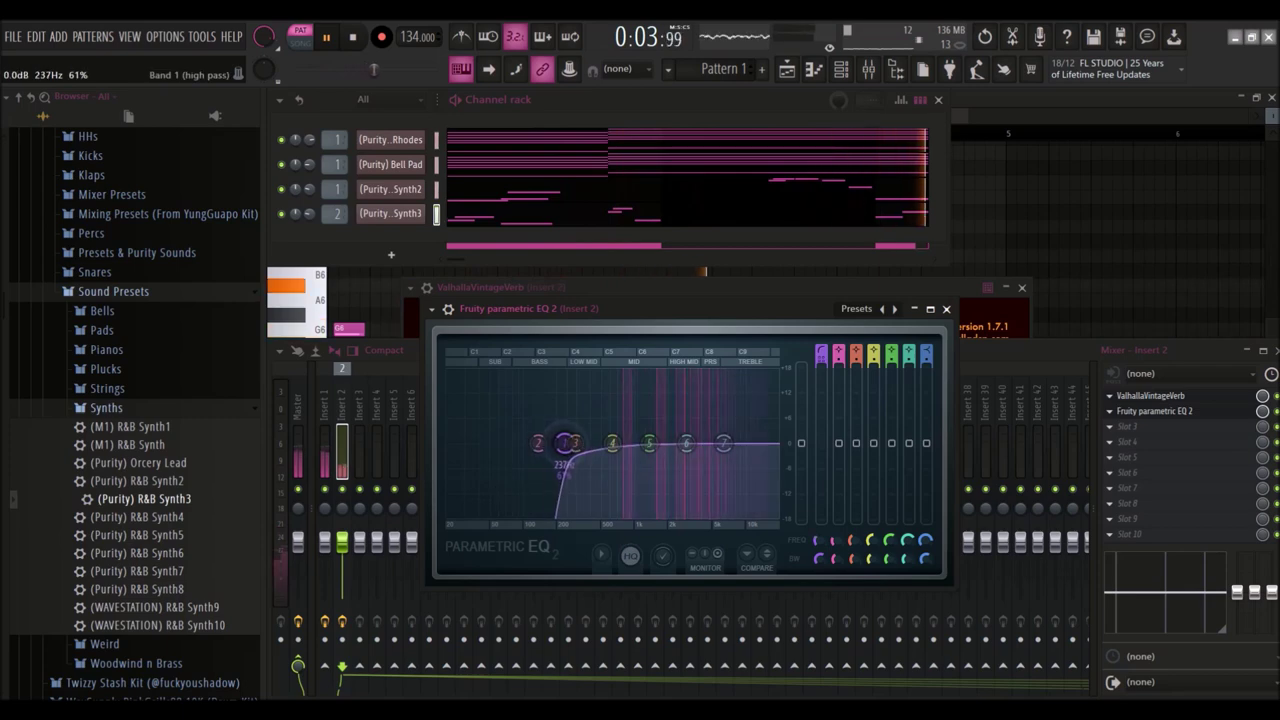
Step: Add the blown 808 sample from the Essentials Kit's 808s folder as a new channel and open its piano roll
scroll(90, 307, "up", 10)
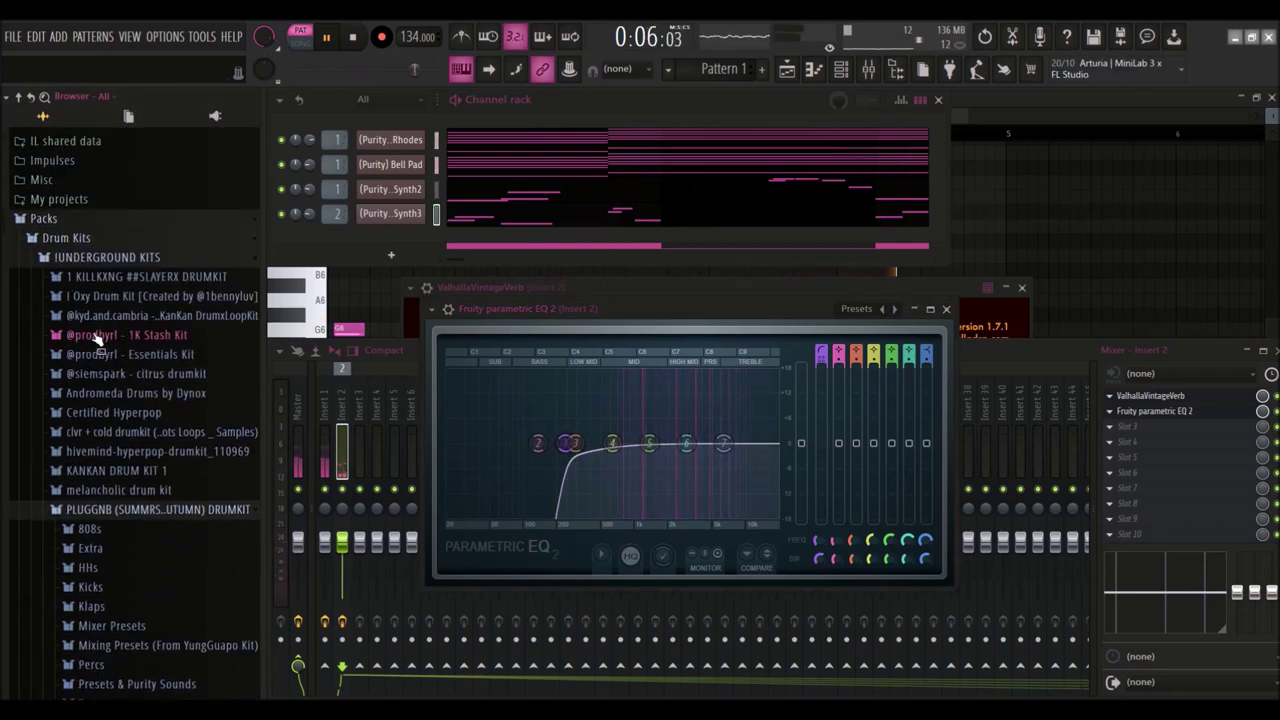
left_click(100, 337)
left_click(100, 337)
key("space")
left_click(99, 360)
left_click(90, 376)
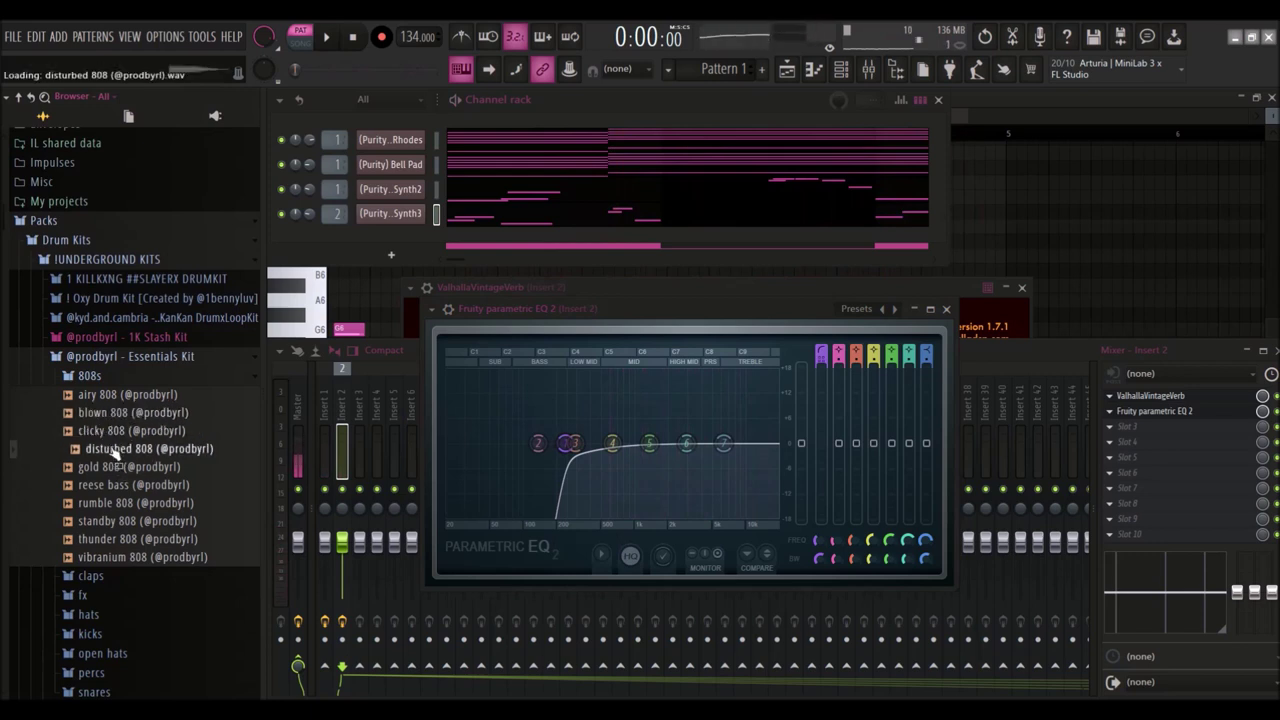
left_click_drag(365, 231, 365, 231)
right_click(347, 231)
left_click(457, 238)
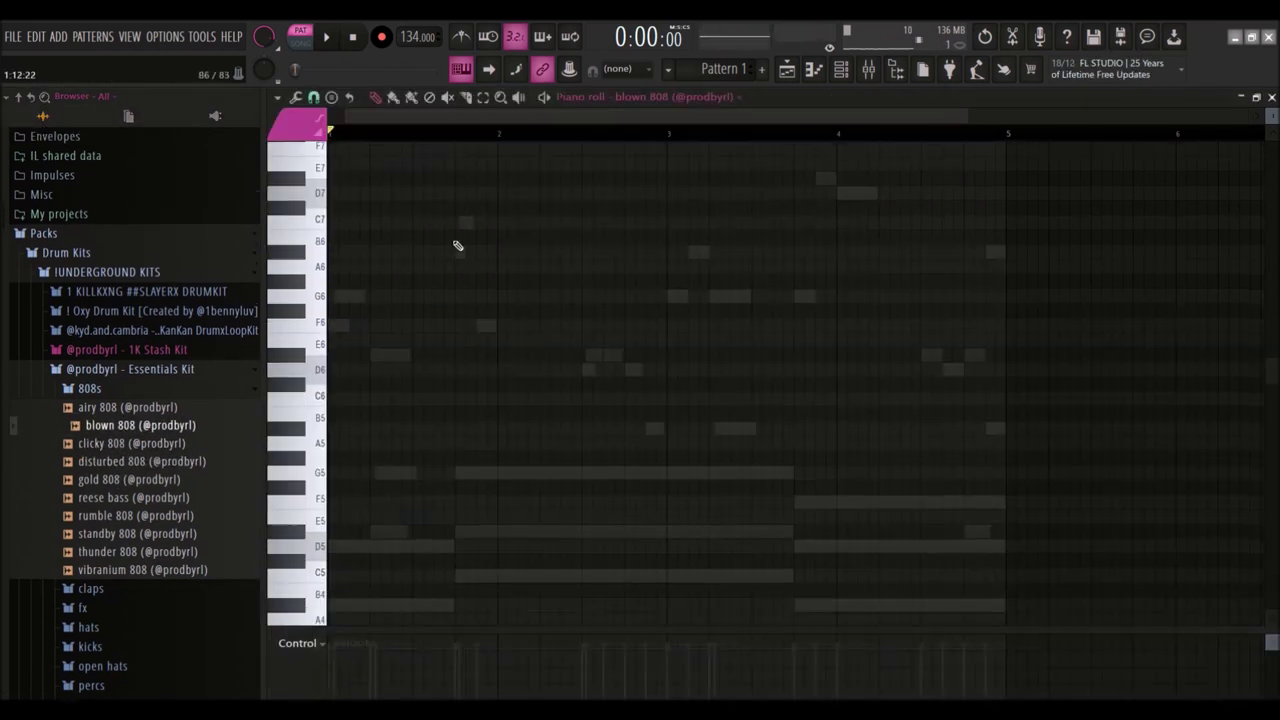
Step: Draw an 808 line following the chord changes, with two C6, four F5 and two G5 notes
scroll(368, 345, "down", 2)
scroll(412, 424, "down", 3)
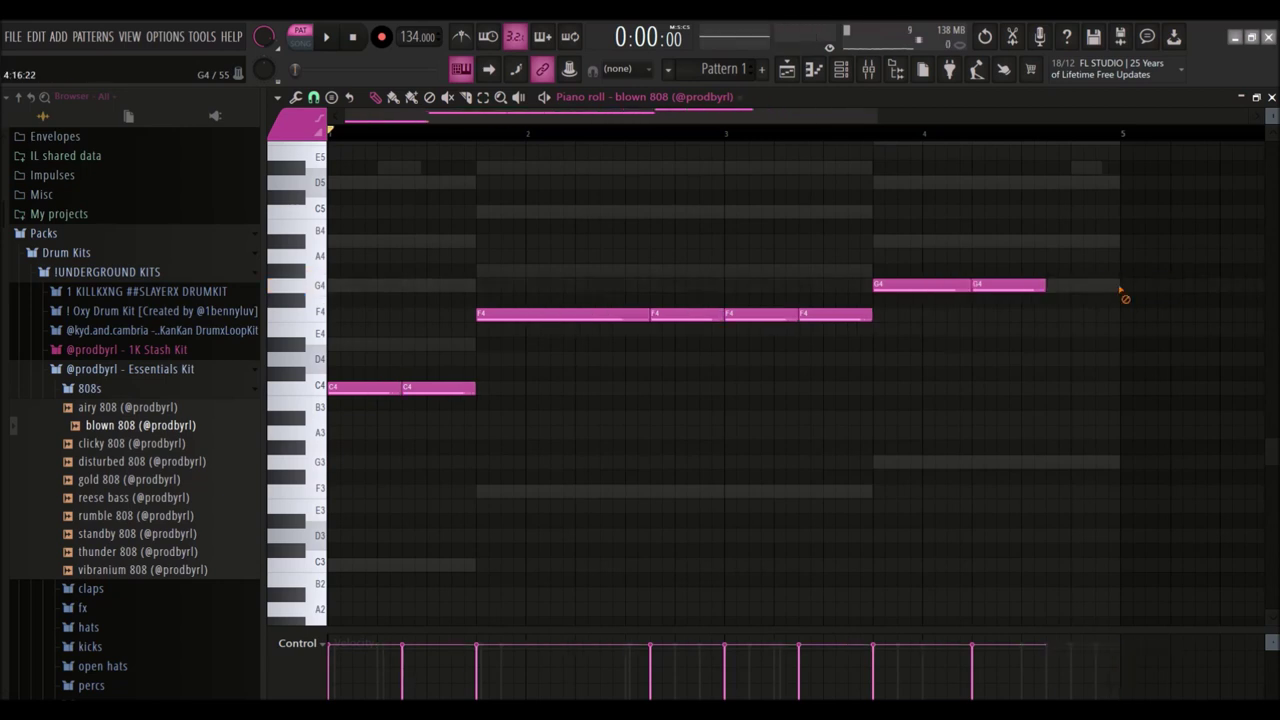
key("ctrl+a")
key("ctrl+Up")
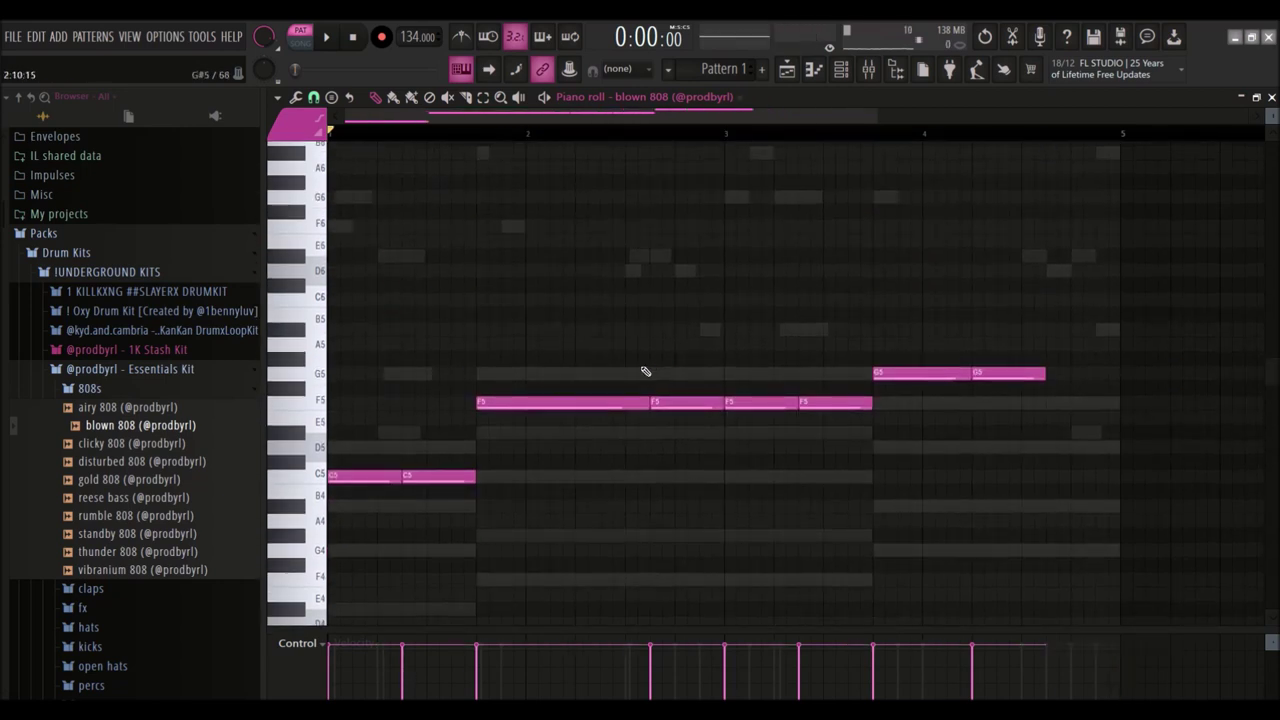
left_click(286, 398)
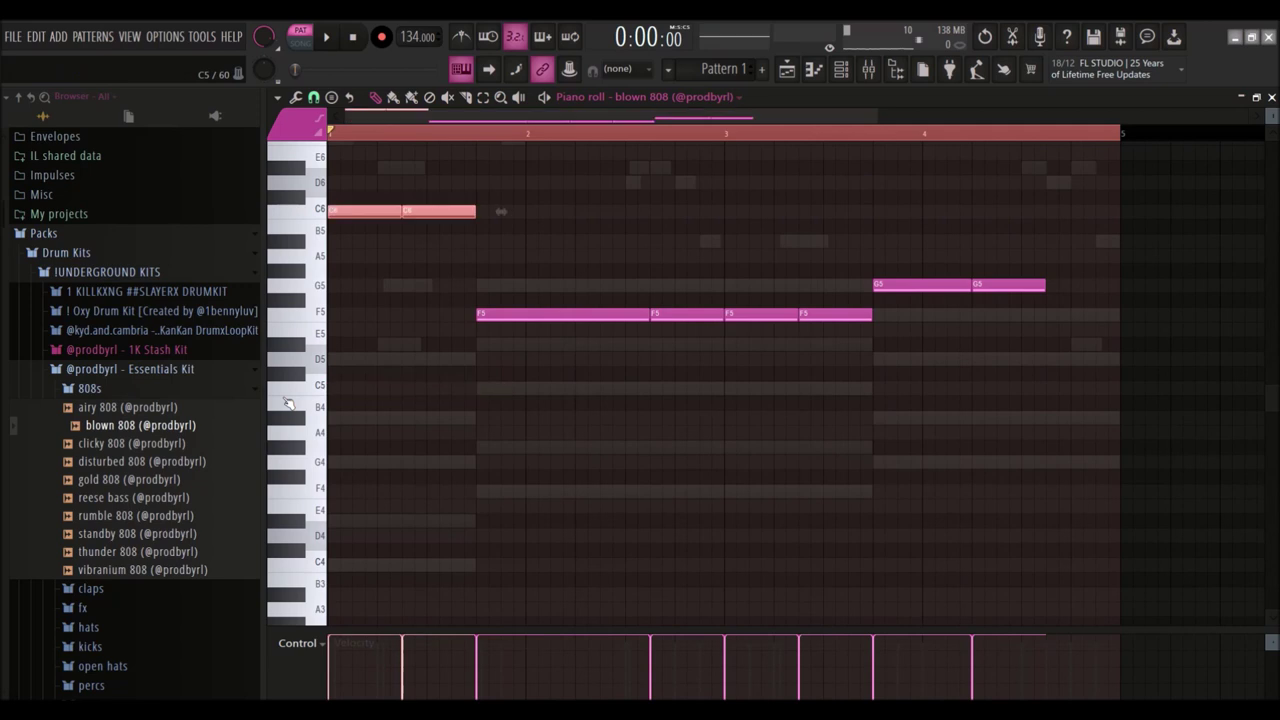
Step: Transpose all the 808 notes down five semitones and extend the last D5 to the end of bar 4
key("ctrl+a")
key("Down")
key("Down")
key("Down")
key("Down")
key("Down")
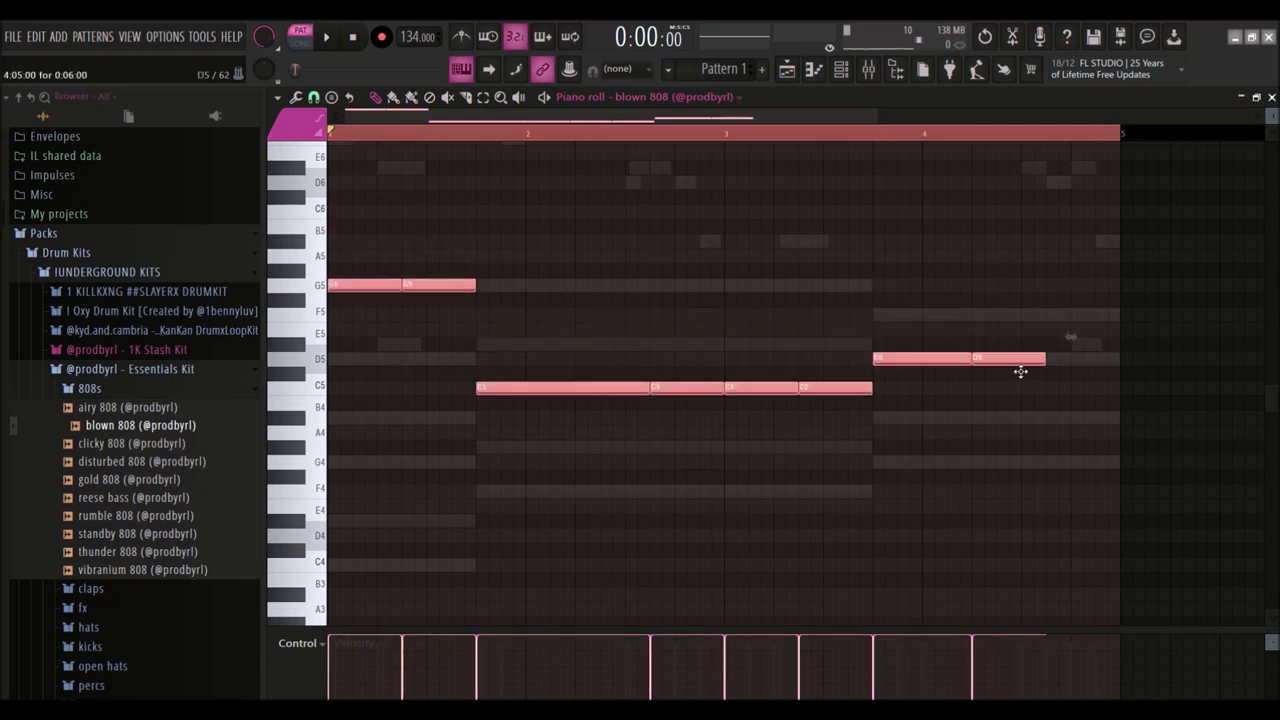
left_click(1140, 358)
left_click_drag(1131, 352, 924, 375)
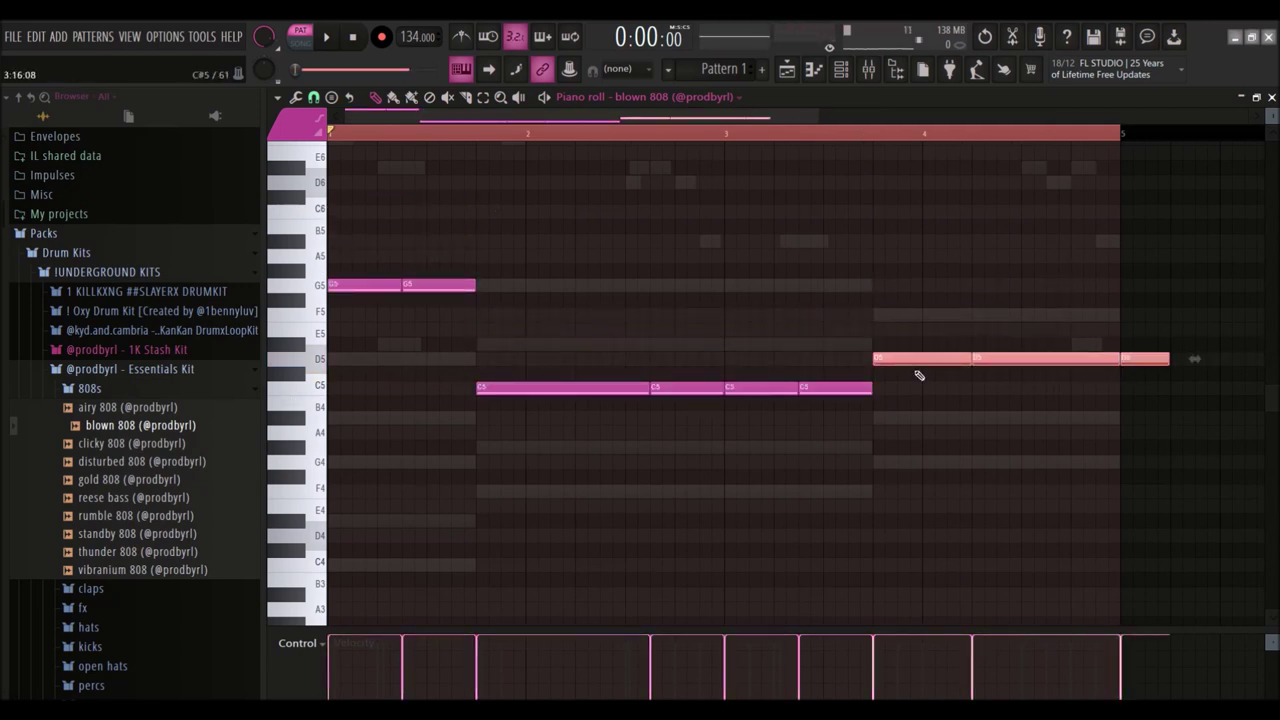
Step: Transpose the four selected Purity channels down by semitones and solo the Rhodes channel for playback
left_click(841, 69)
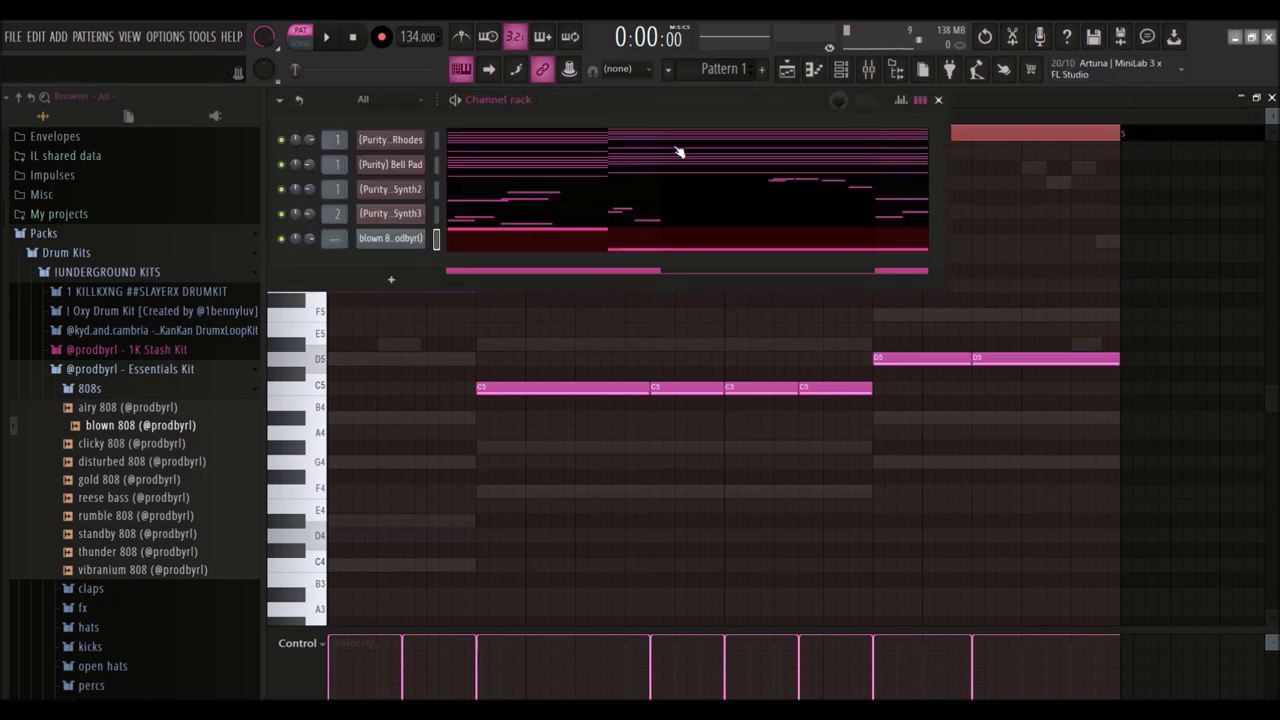
left_click(279, 100)
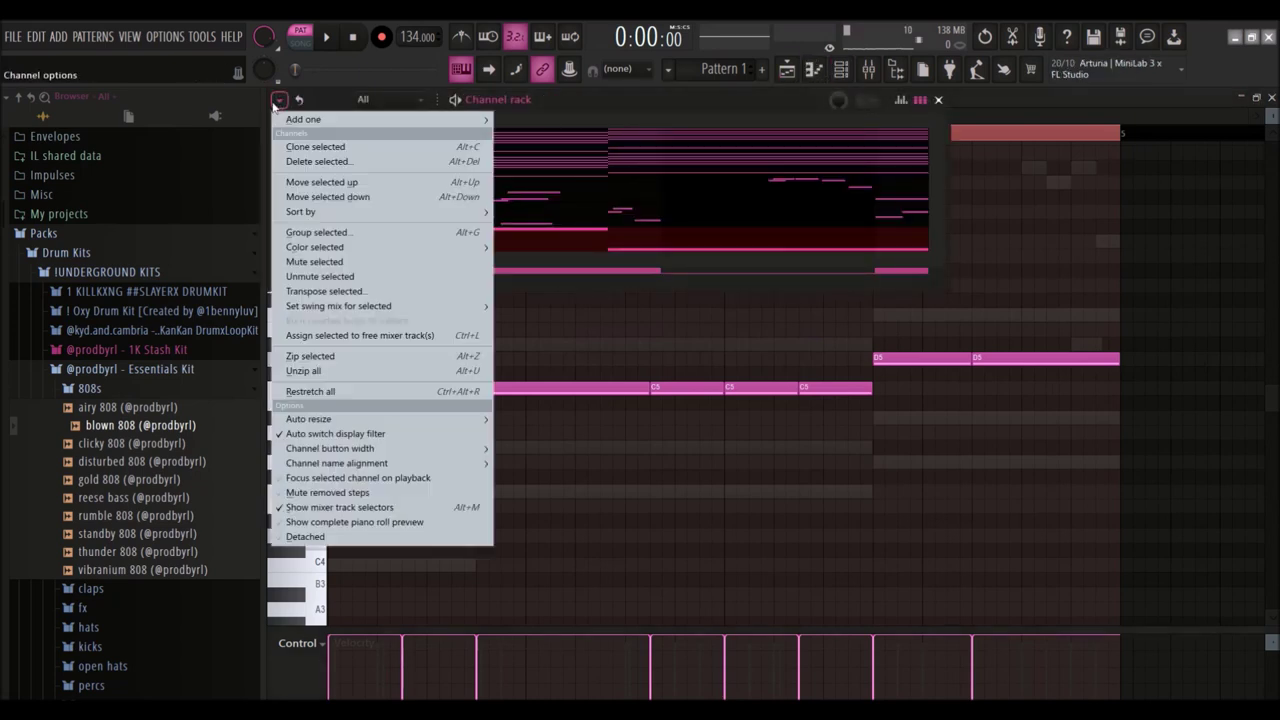
left_click(308, 292)
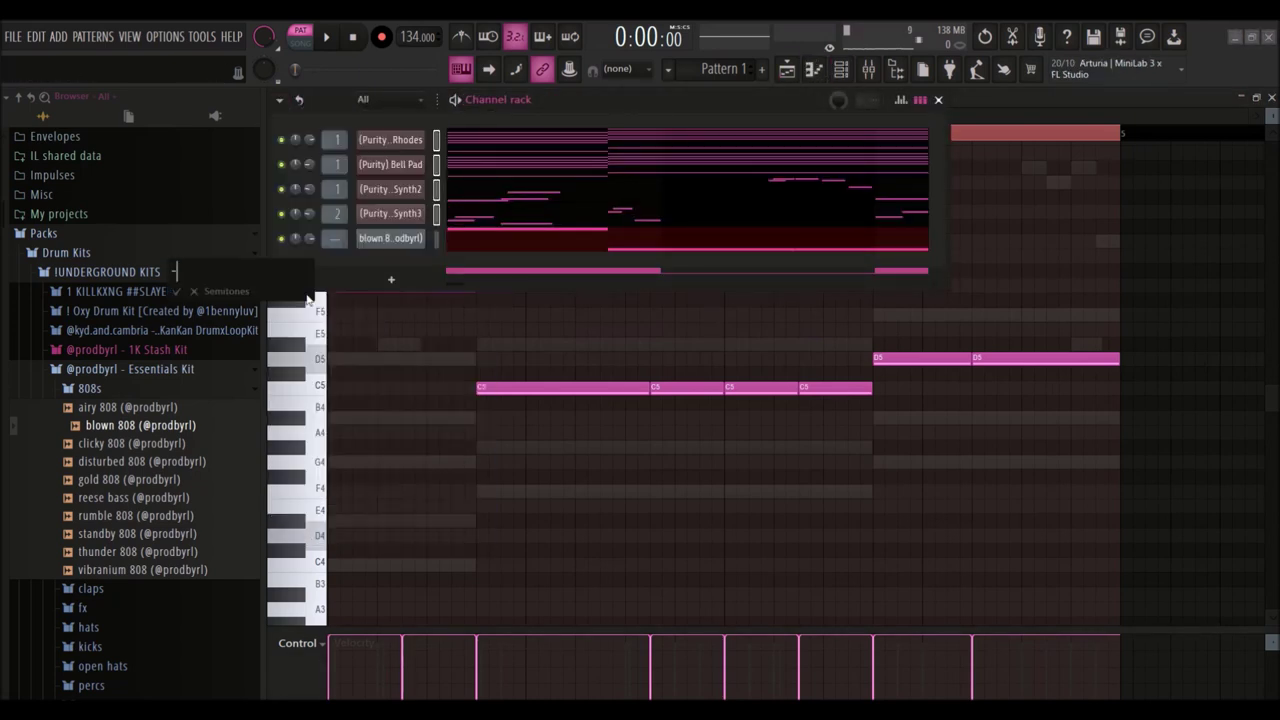
key("Return")
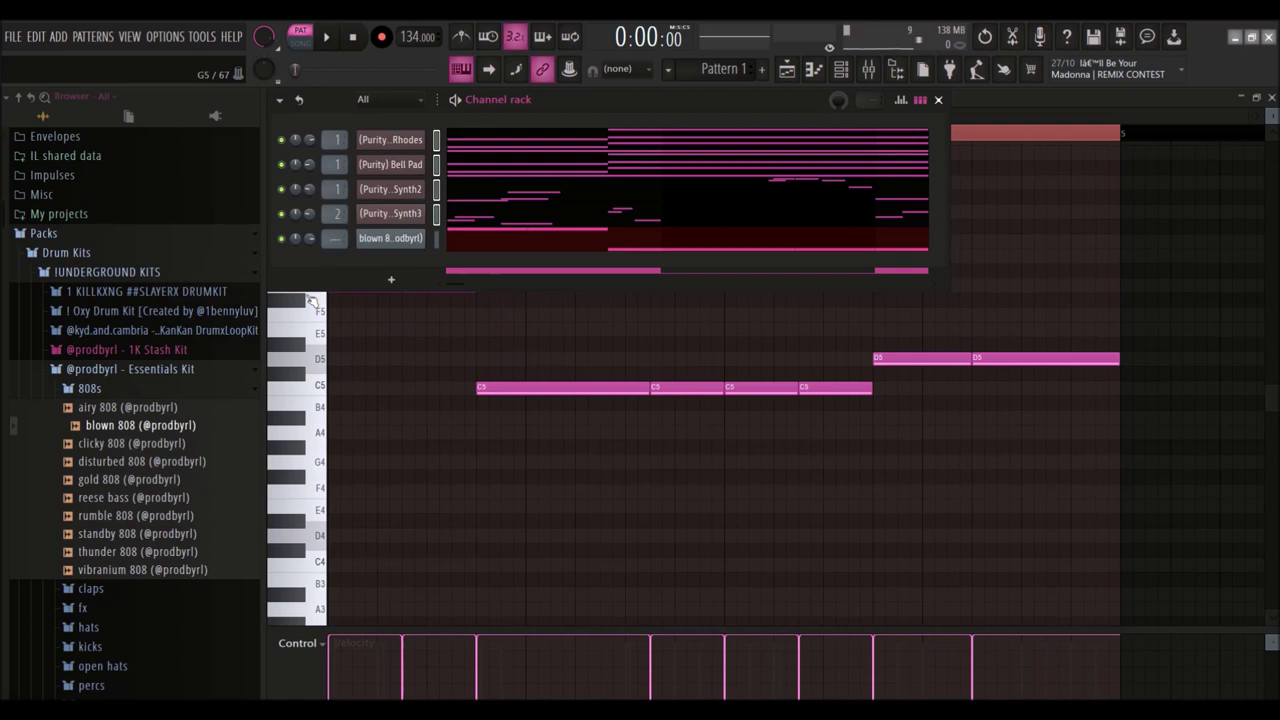
right_click(290, 155)
left_click(325, 38)
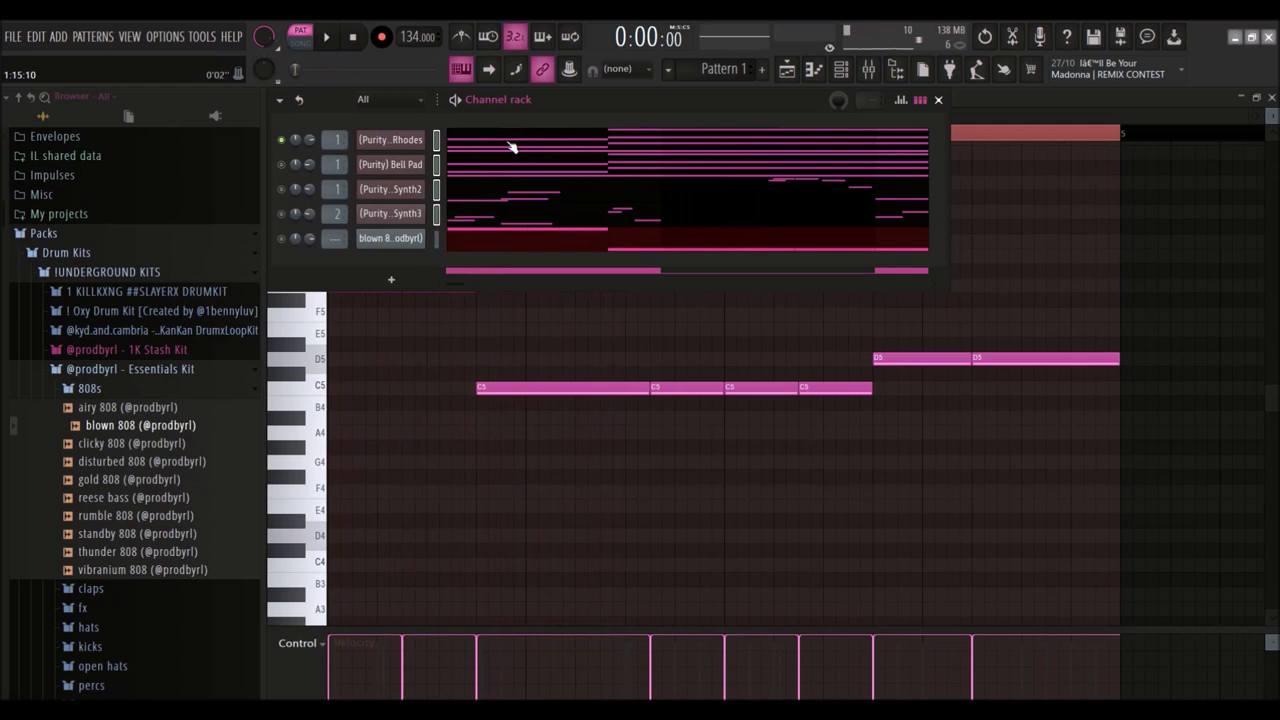
Step: Open the Electric Rhodes piano roll and undo the recent transpositions of the Purity channels
left_click(510, 147)
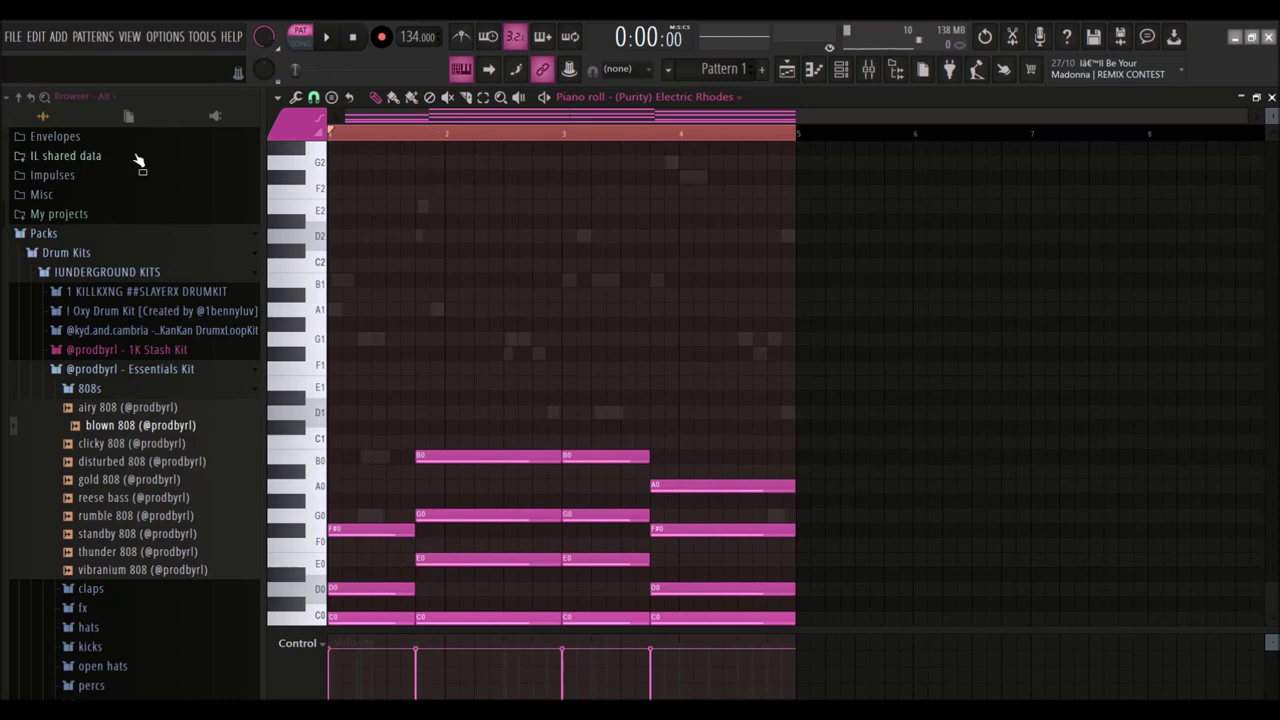
key("ctrl+Up")
key("space")
key("ctrl+z")
key("ctrl+z")
key("ctrl+z")
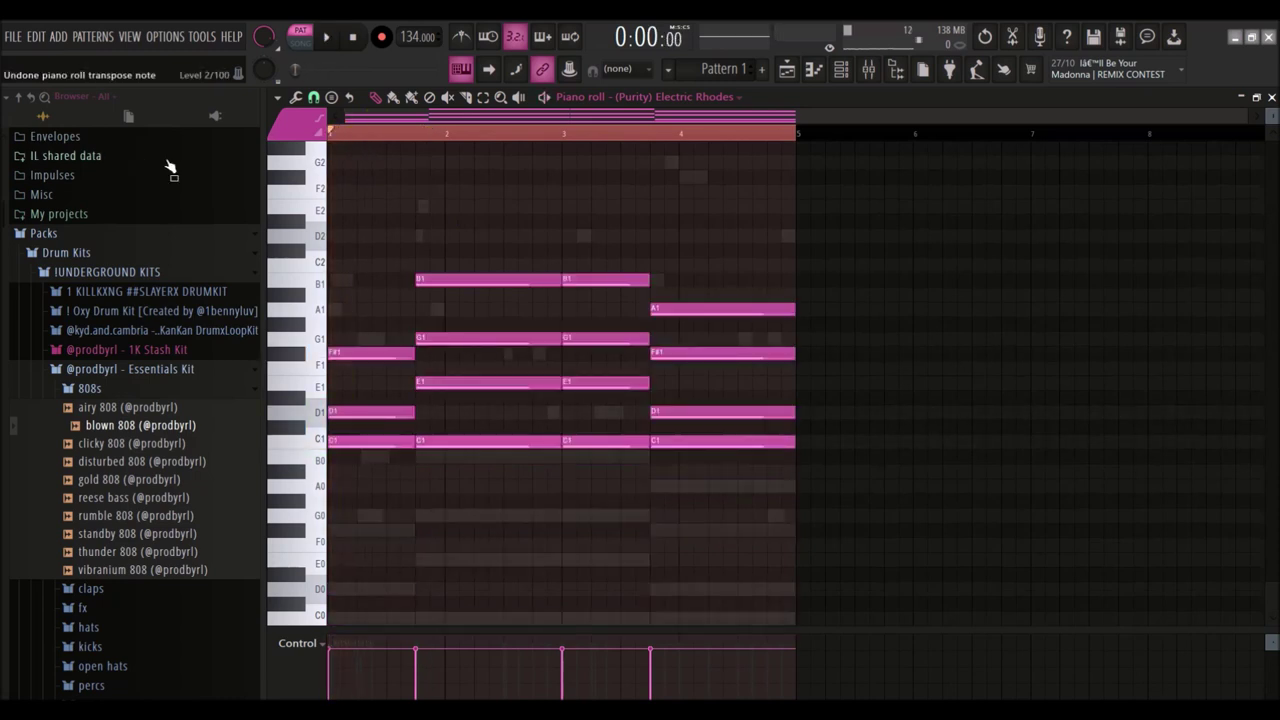
left_click(839, 73)
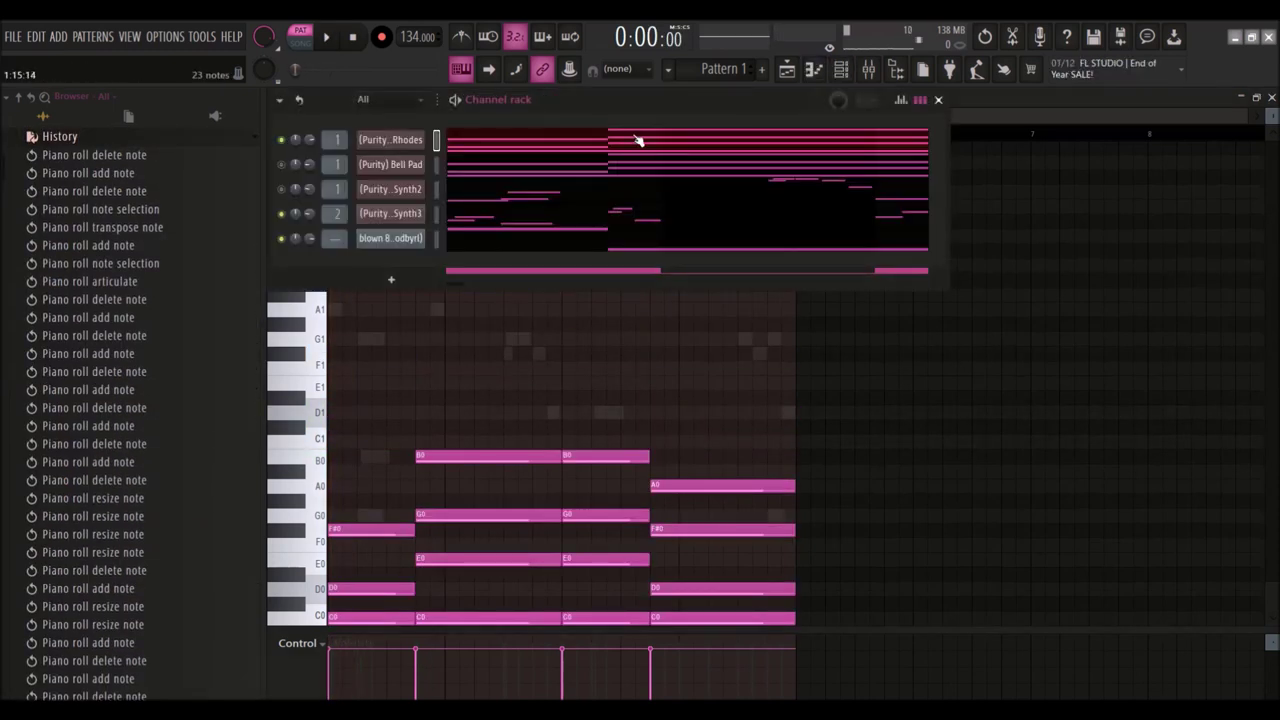
key("ctrl+z")
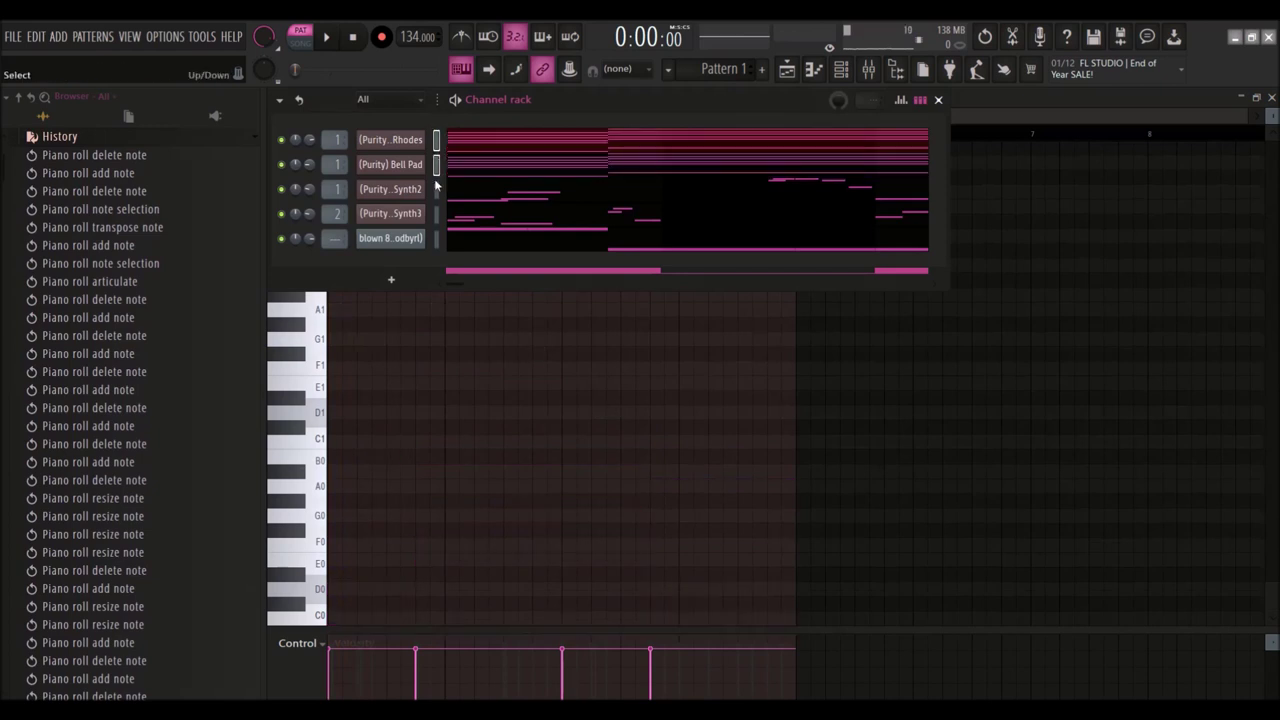
Step: Select all four Purity channels and transpose them down in semitones to match the 808
left_click(279, 100)
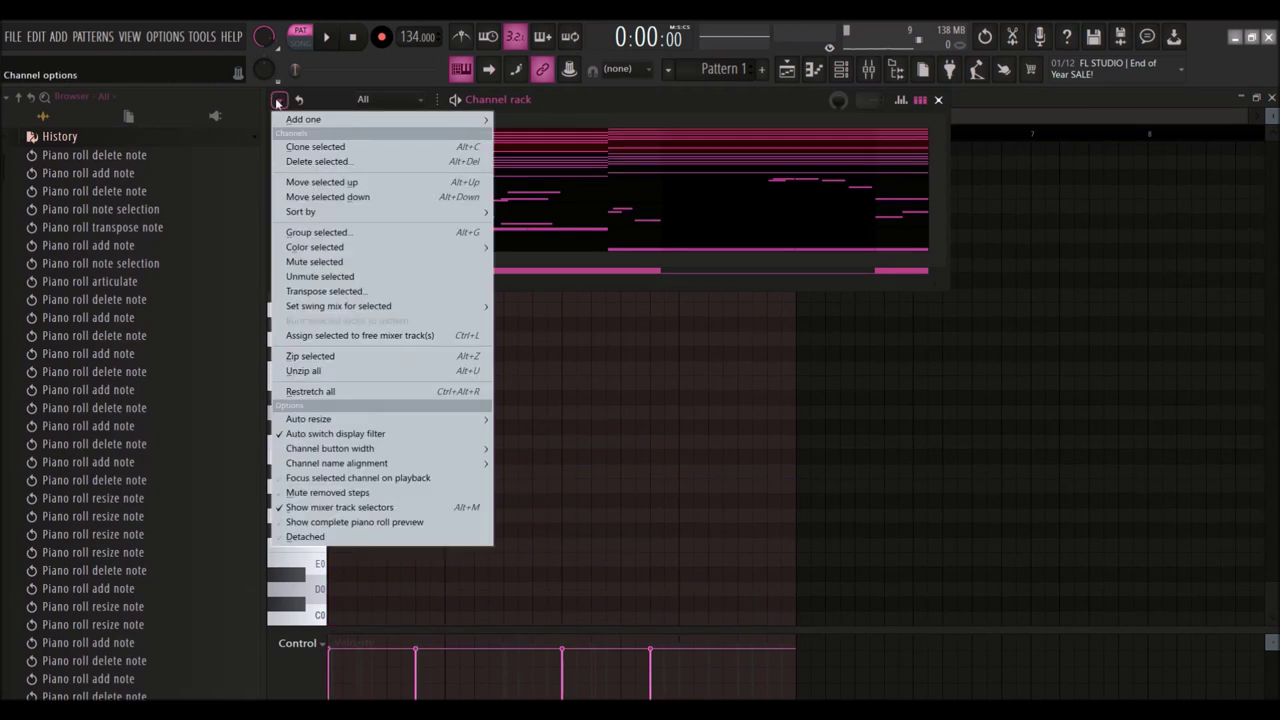
left_click(321, 291)
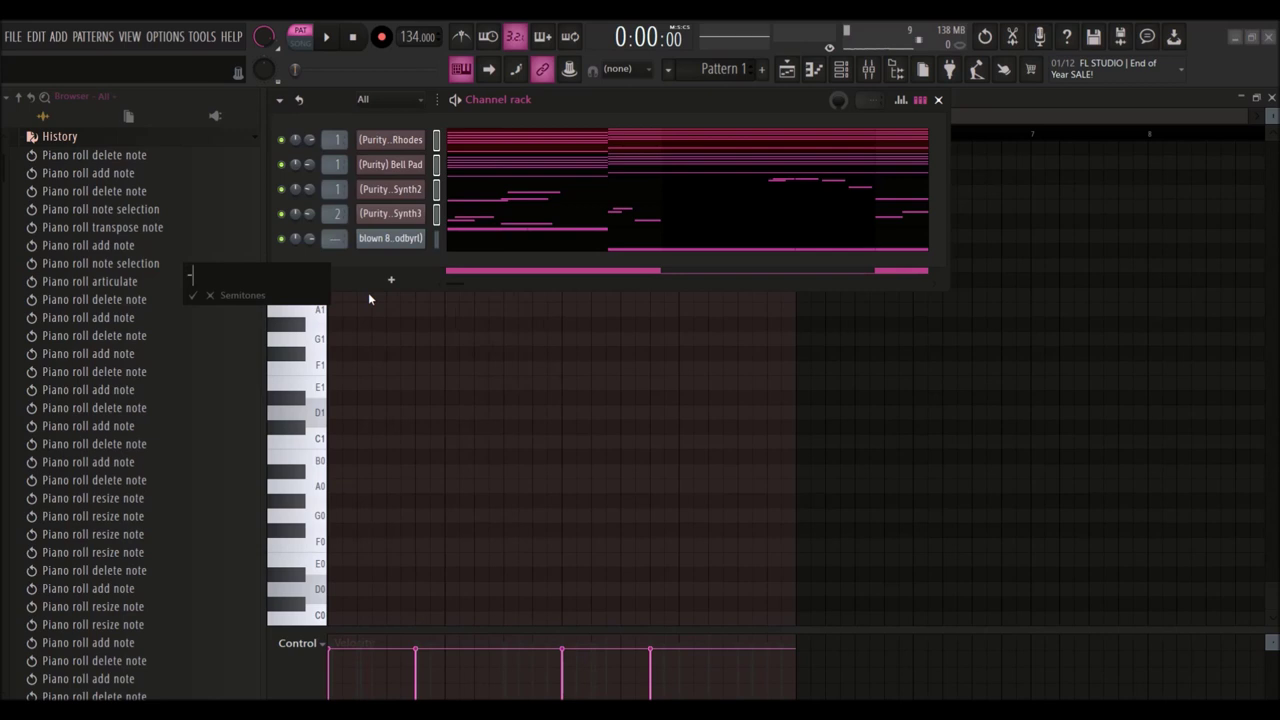
key("Escape")
Step: Play the pattern with individual channels soloed and check the R&B Synth2 and Electric Rhodes piano rolls
key("space")
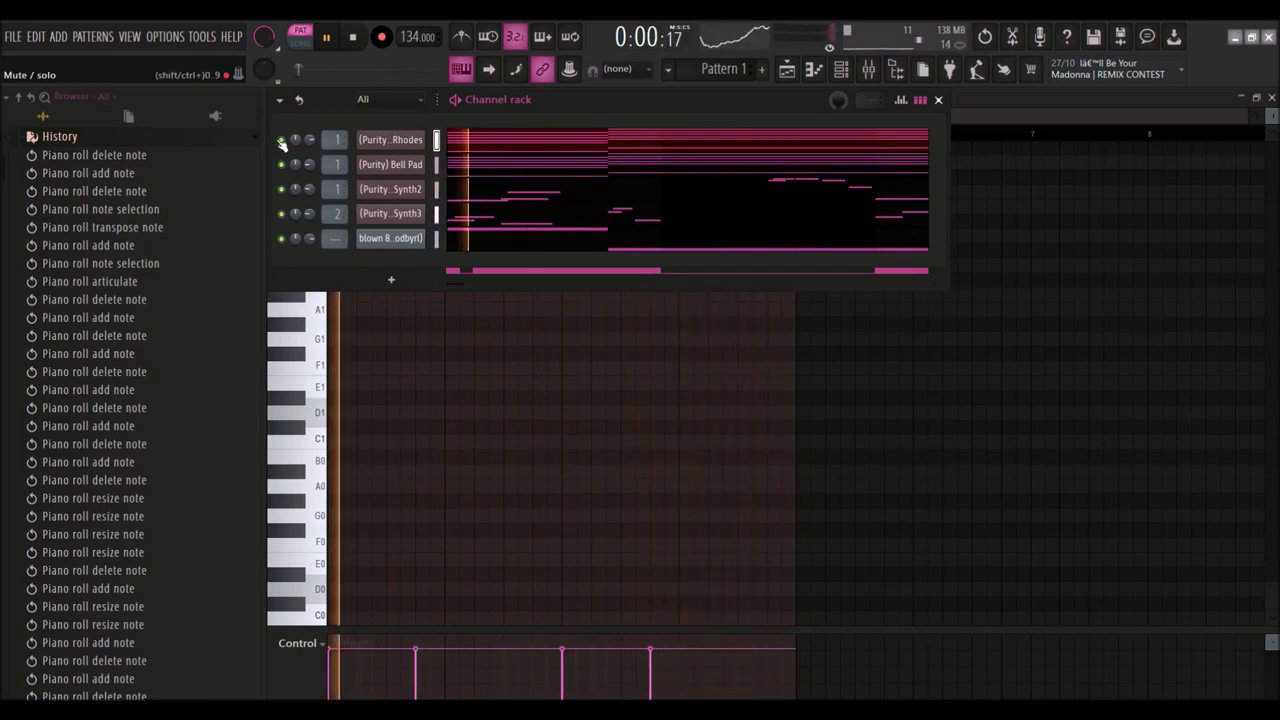
left_click(474, 195)
key("space")
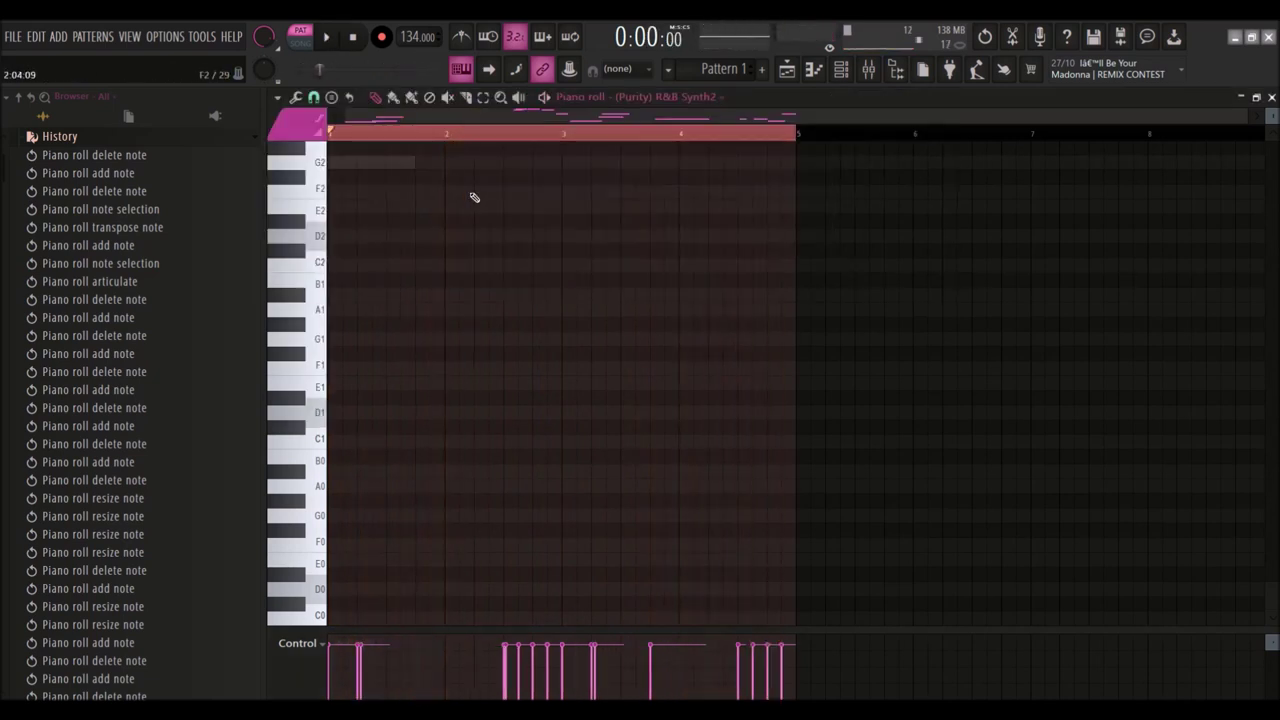
key("space")
key("F6")
right_click(291, 153)
left_click(305, 151)
key("space")
left_click(474, 149)
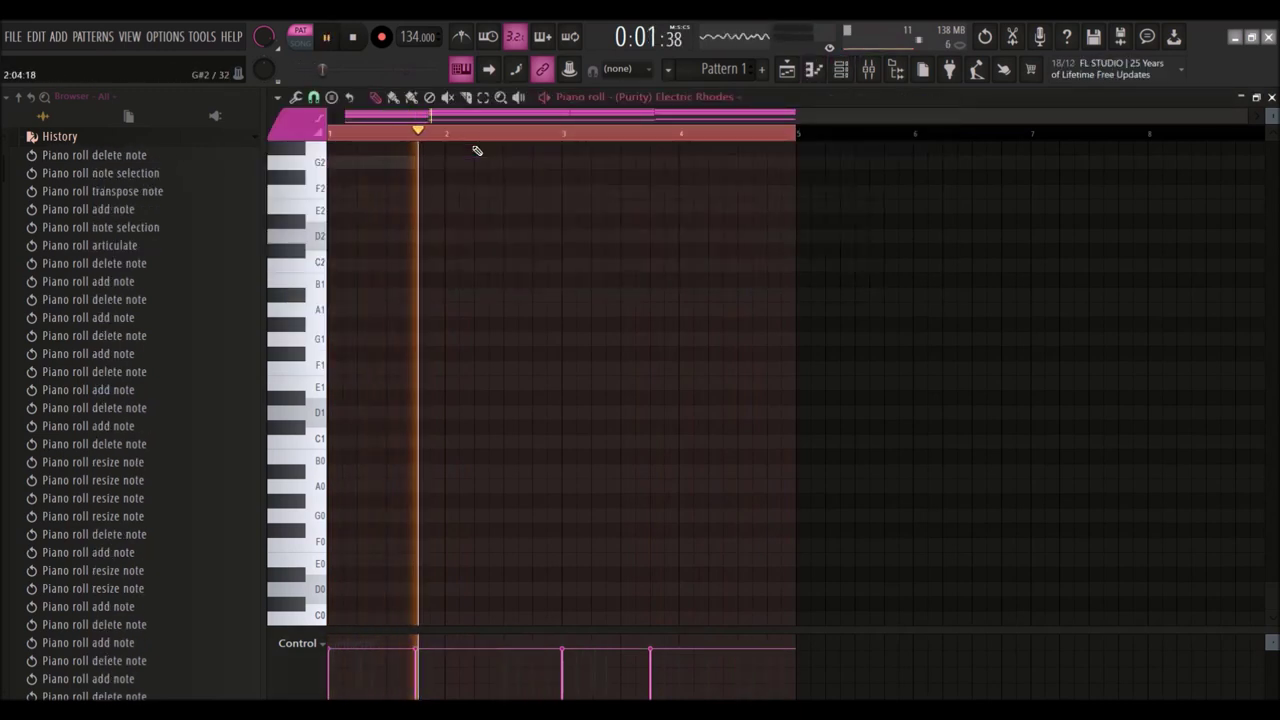
key("F6")
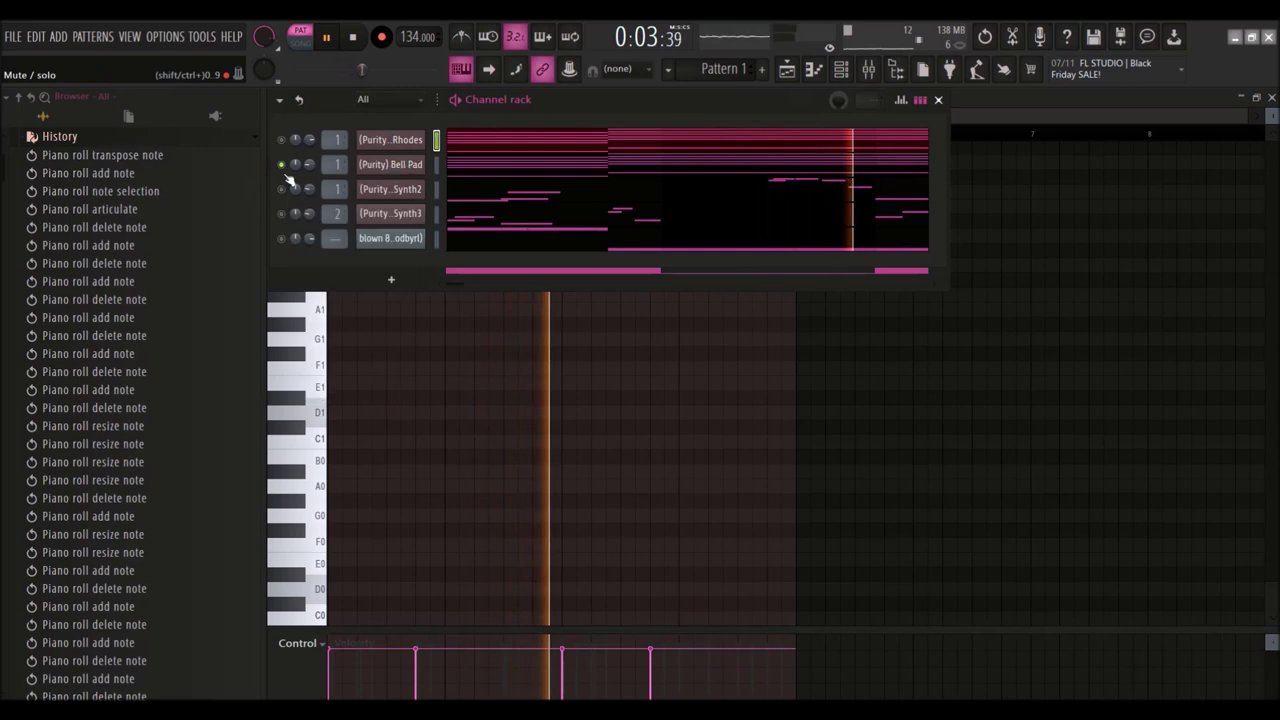
Step: Unmute all the Purity channels and the 808 so the whole pattern plays together
left_click(281, 213)
left_click(281, 188)
left_click(282, 165)
left_click(283, 237)
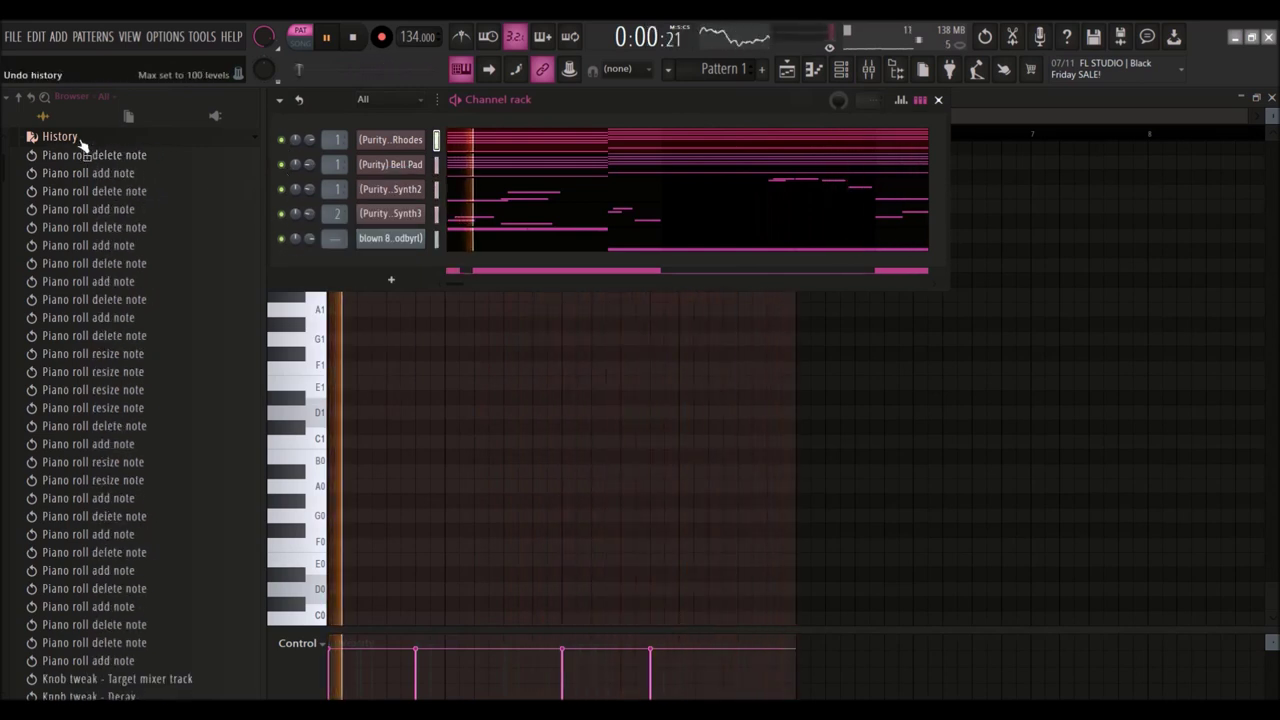
left_click(59, 136)
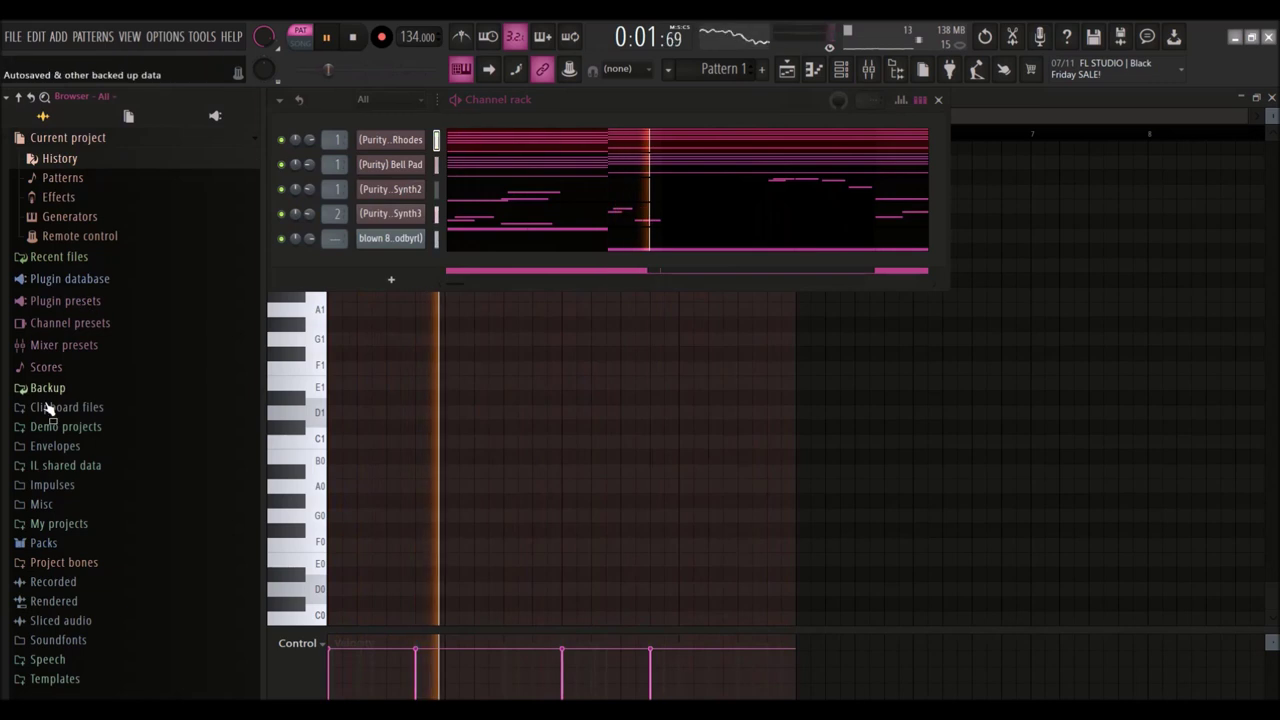
left_click(42, 545)
left_click(89, 384)
scroll(110, 300, "down", 4)
scroll(105, 180, "up", 1)
left_click(105, 140)
left_click(441, 243)
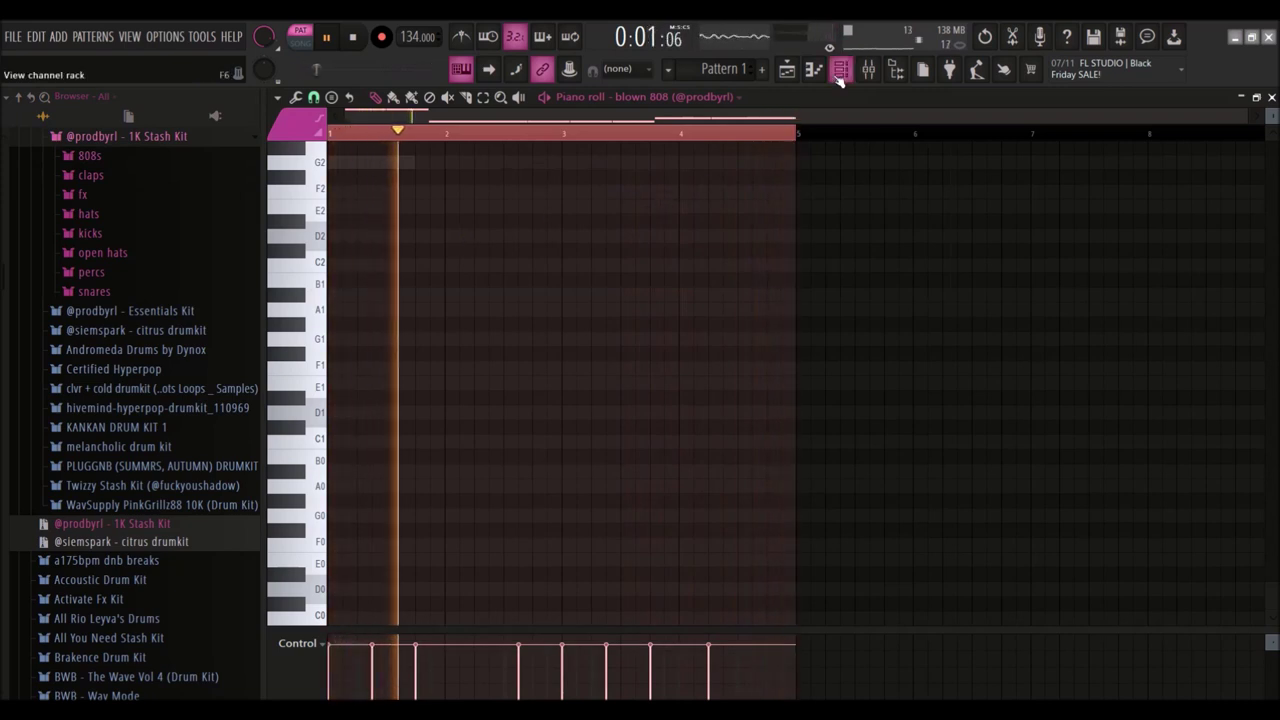
key("F6")
scroll(130, 255, "up", 4)
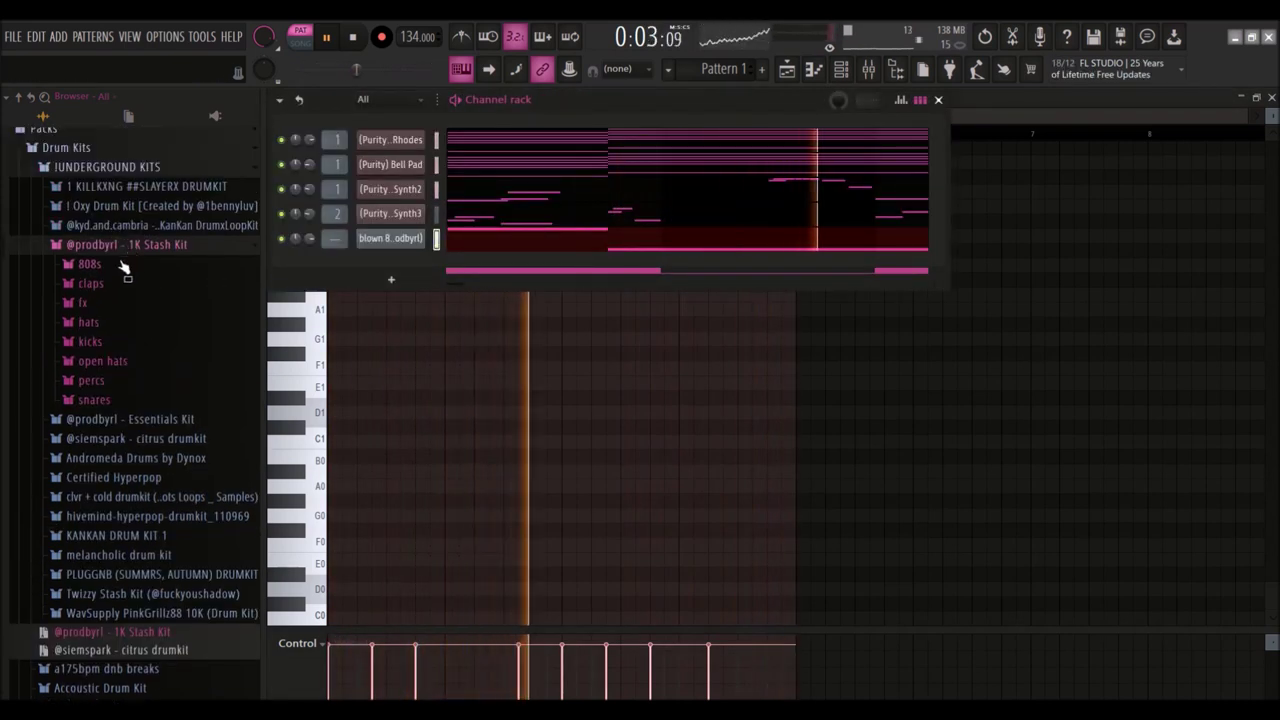
Step: Audition the kit's dro and eddie gianni claps and add the eddie gianni clap as a new channel
left_click(92, 283)
left_click(125, 338)
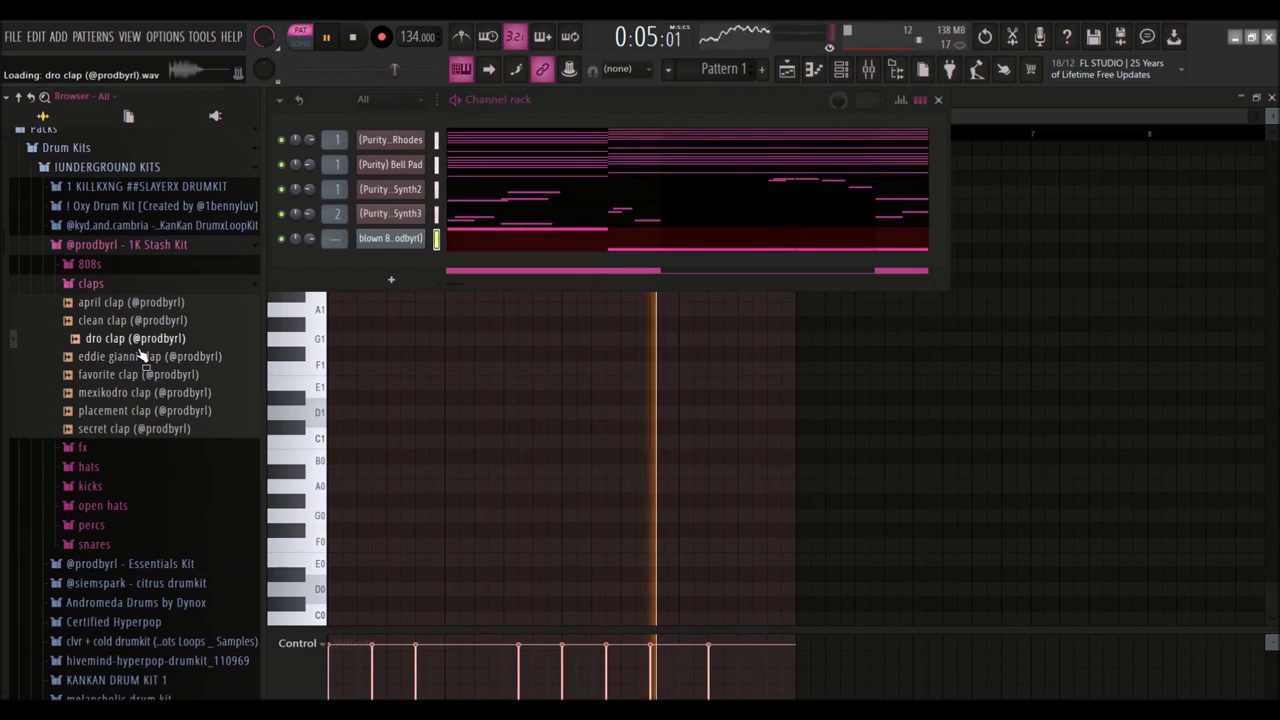
left_click(143, 357)
left_click_drag(196, 344, 390, 262)
key("space")
Step: Draw C5 notes for the eddie gianni clap on the third beat of each of the four bars
key("F6")
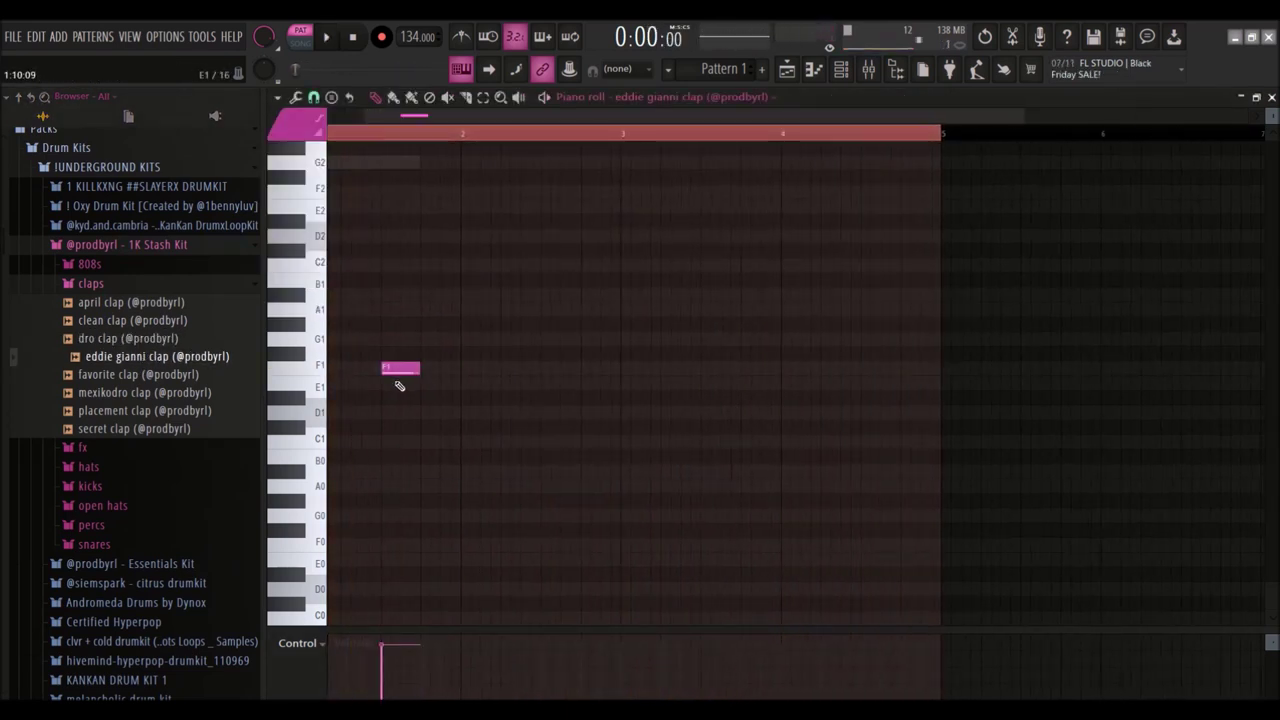
scroll(400, 360, "up", 6)
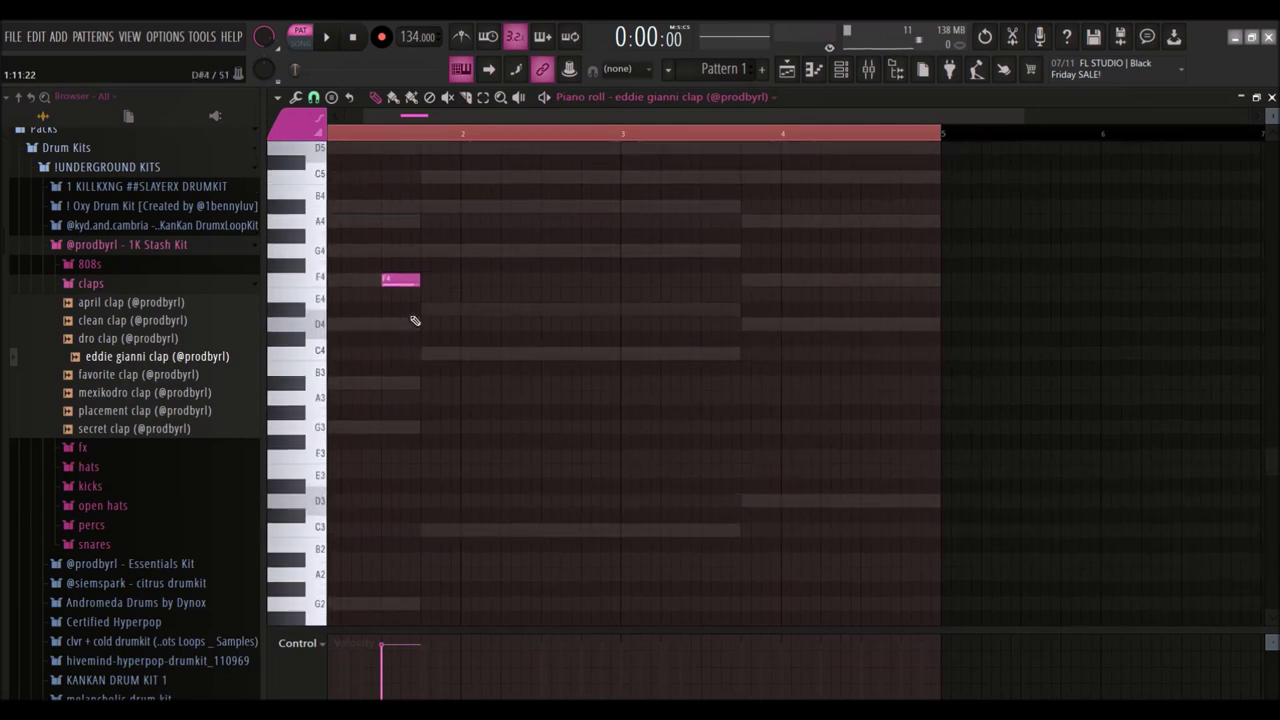
scroll(392, 285, "up", 2, "ctrl")
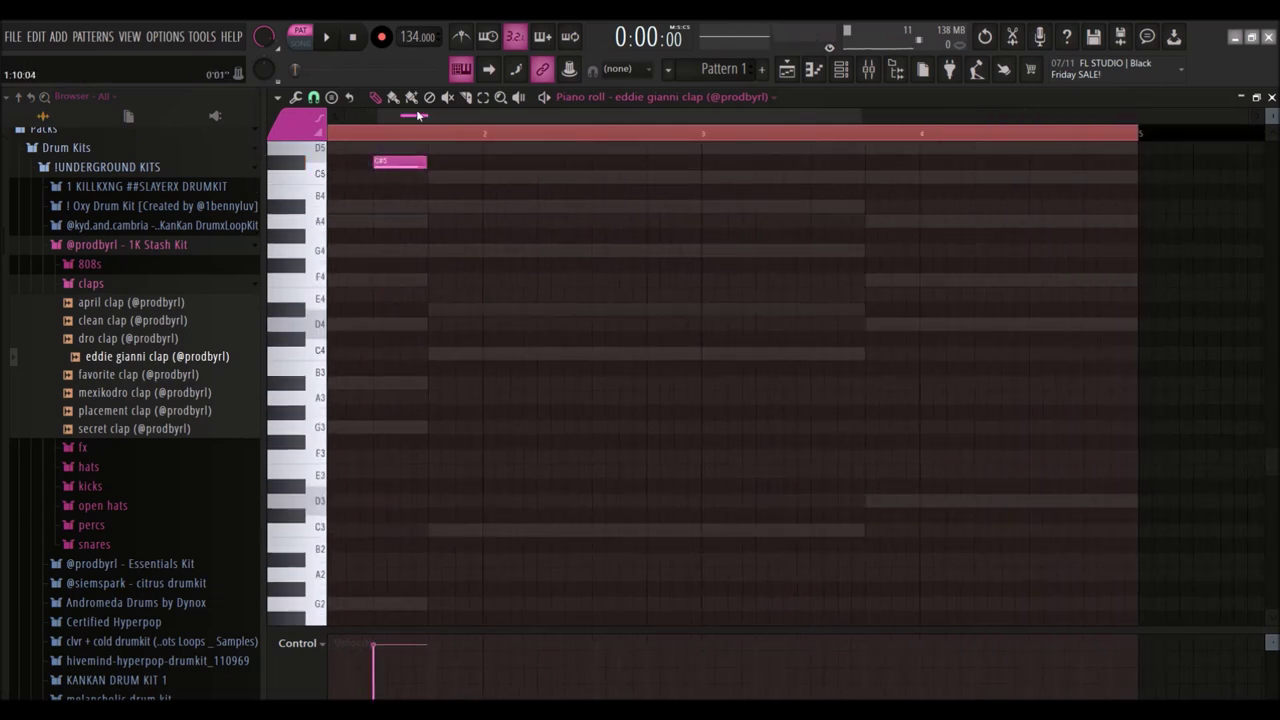
left_click_drag(418, 116, 405, 116)
left_click(450, 177)
key("space")
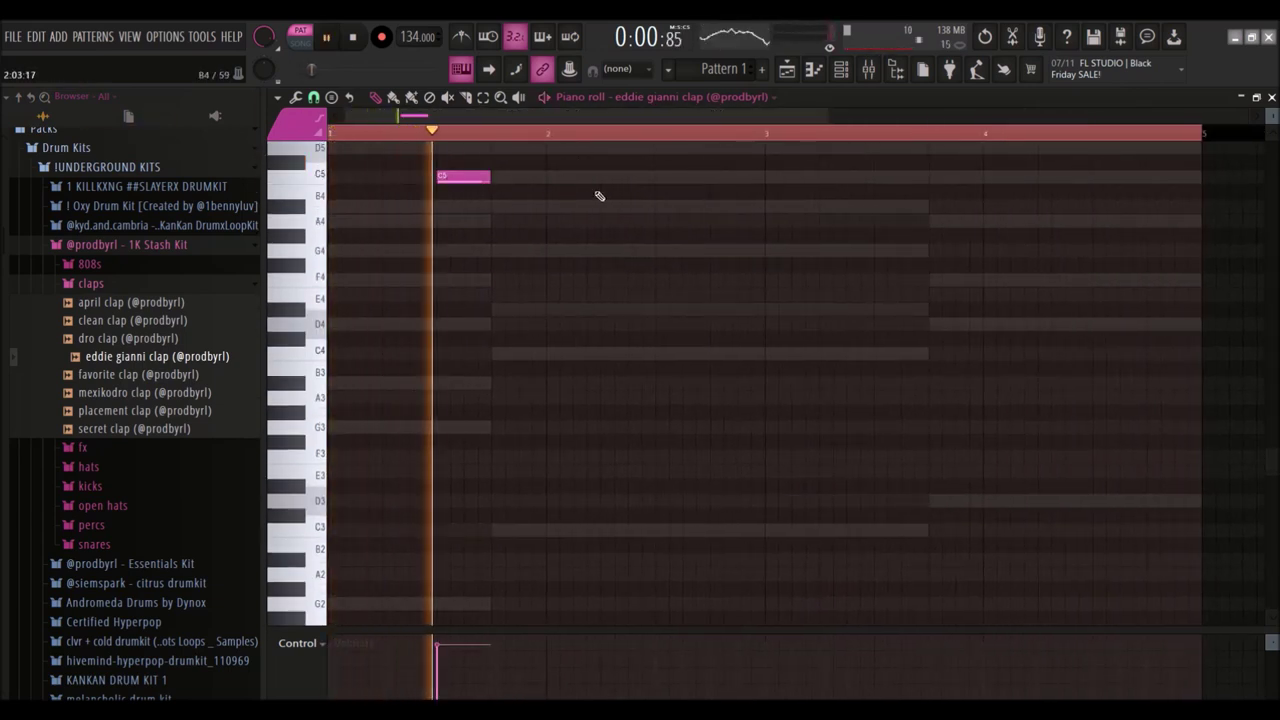
left_click(665, 180)
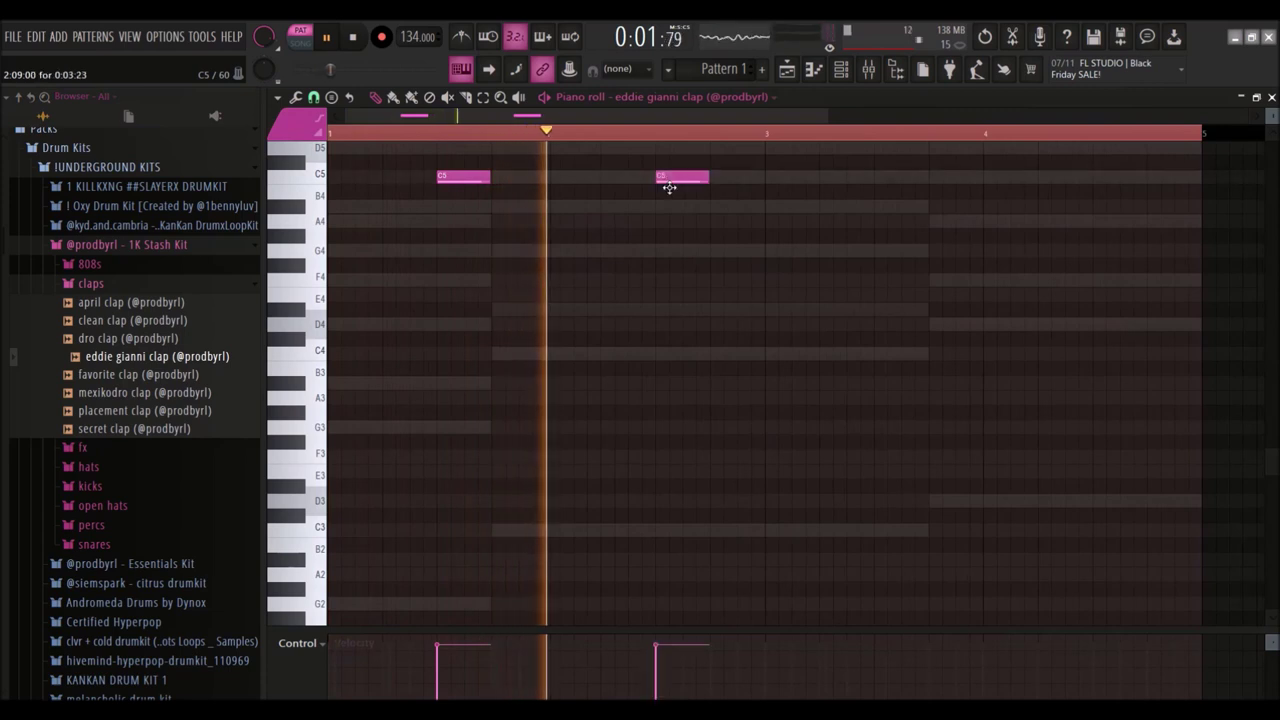
left_click(880, 178)
left_click(1100, 178)
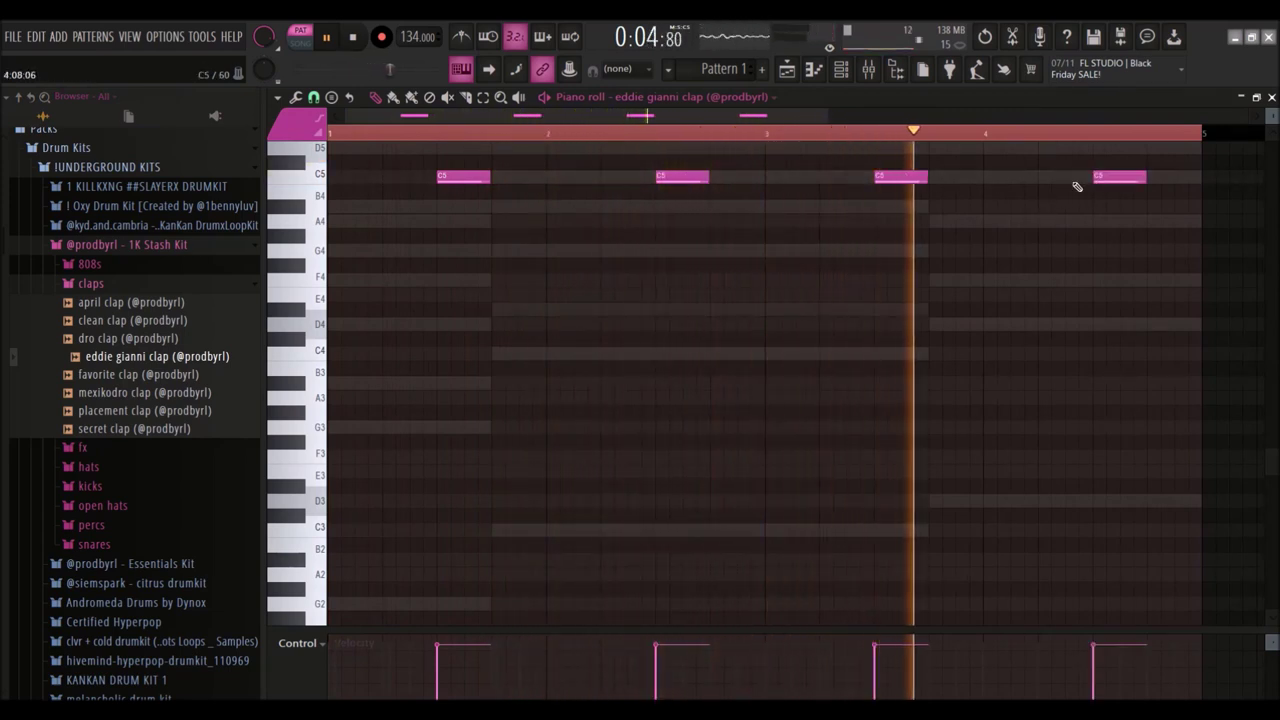
Step: Add an extra, softer C5 clap early in bar 4, stop playback and show the channel rack
left_click(1020, 178)
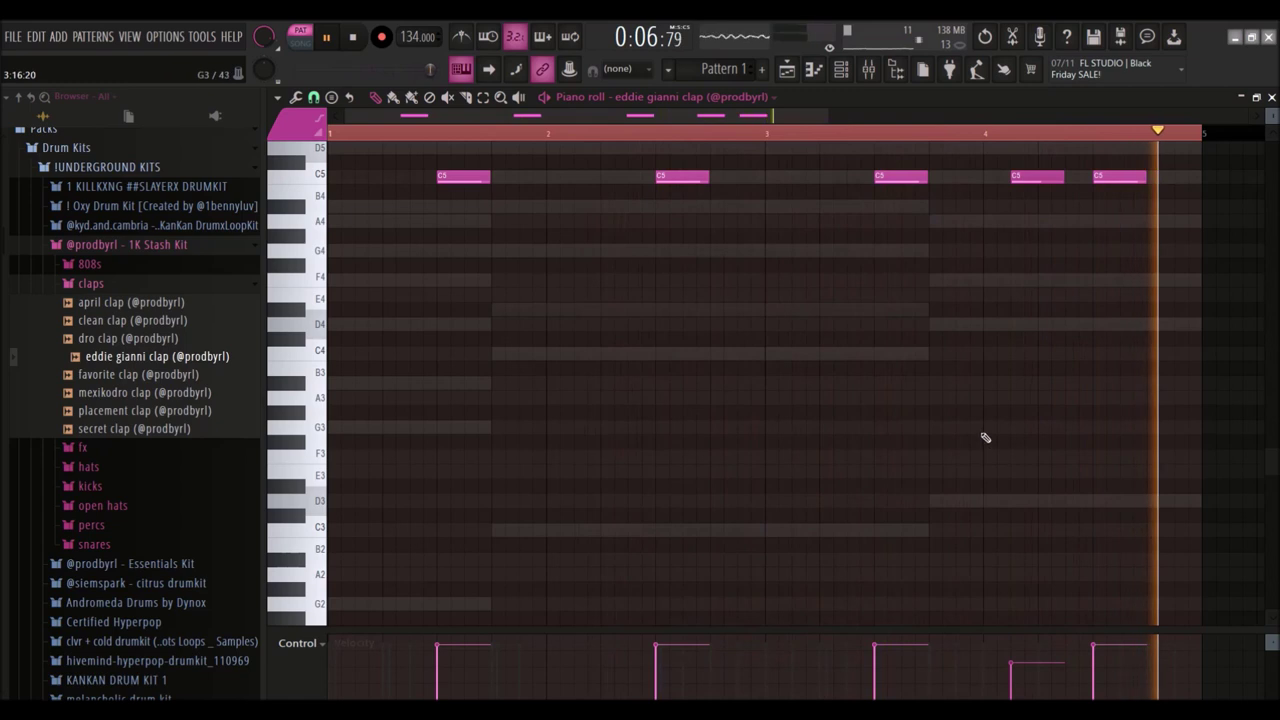
scroll(737, 277, "down", 2)
key("space")
key("F6")
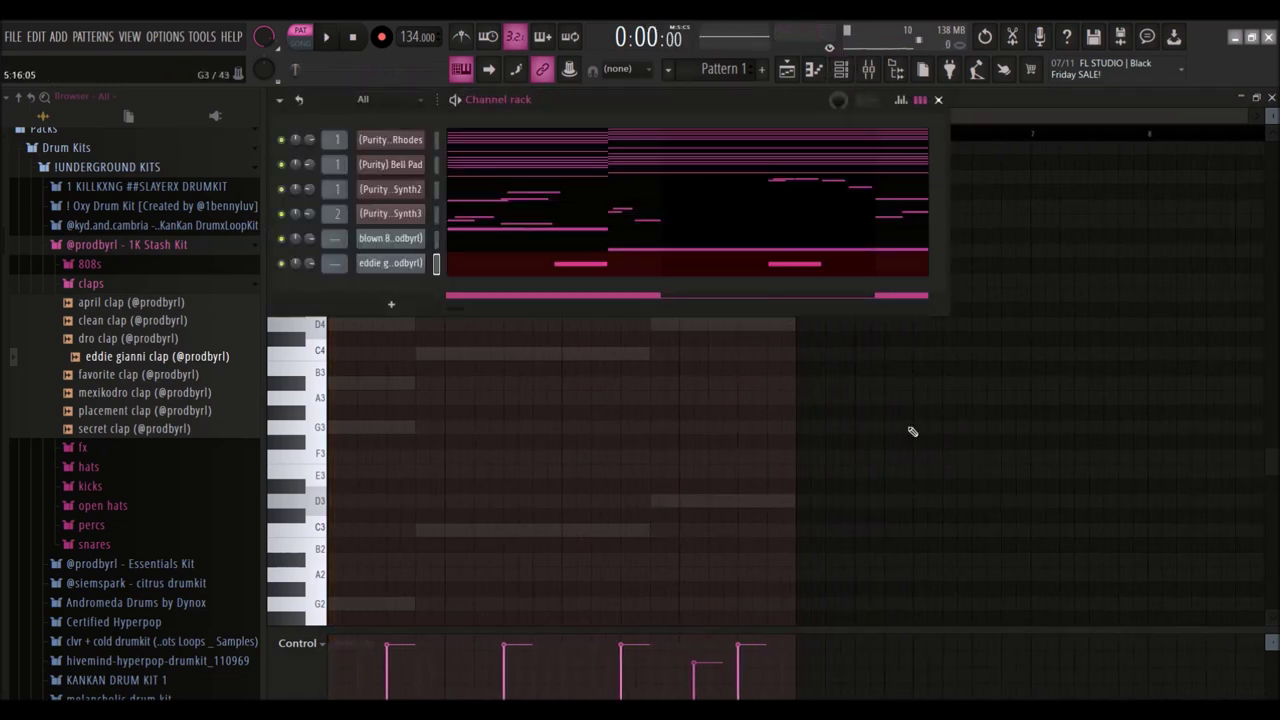
Step: Route the Synth2 channel to mixer track 2 and play the pattern with the 808 and clap muted
left_click(436, 189)
key("F5")
right_click(293, 190)
key("space")
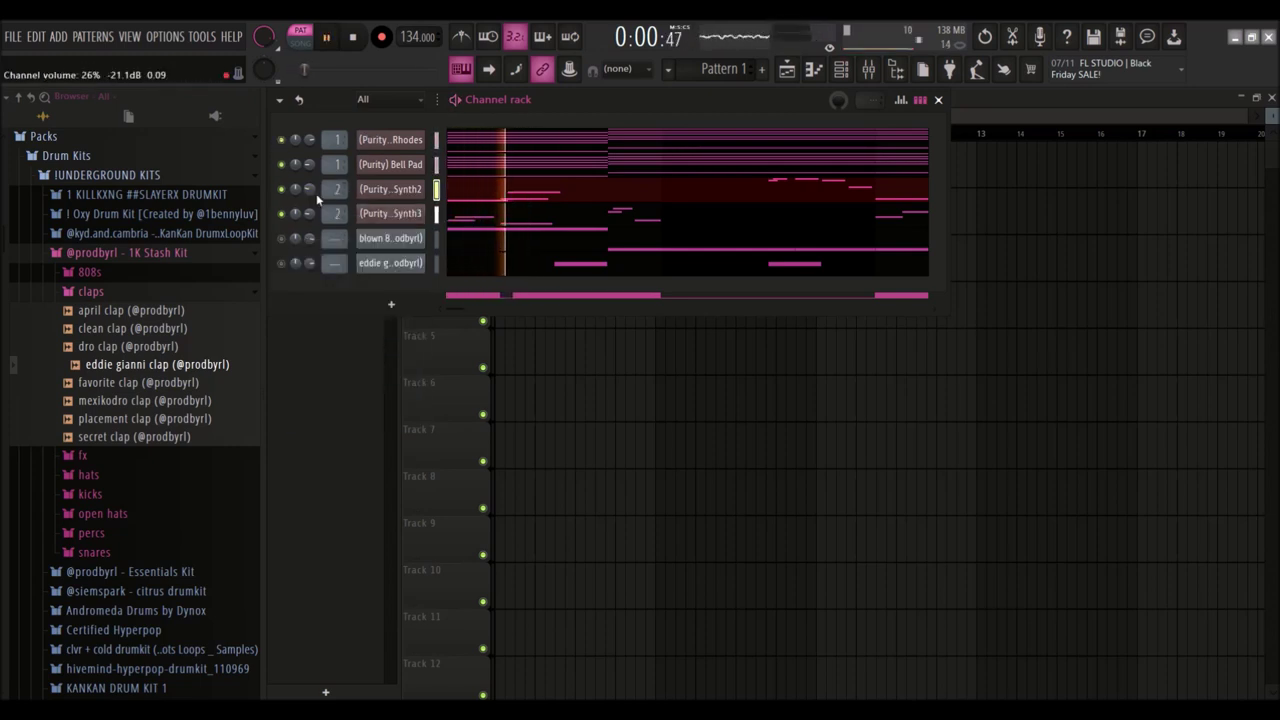
Step: Add the mater hat sample from the 1K Stash Kit's hats folder as a new channel
left_click(91, 291)
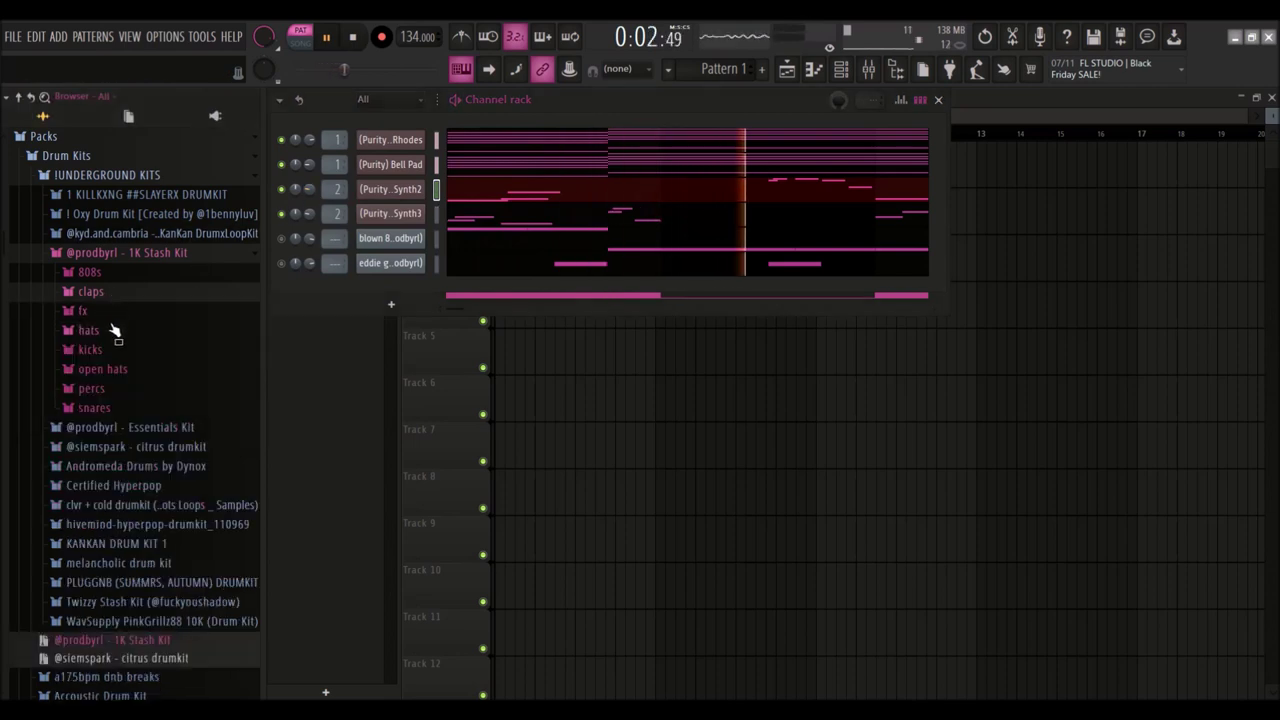
left_click(89, 330)
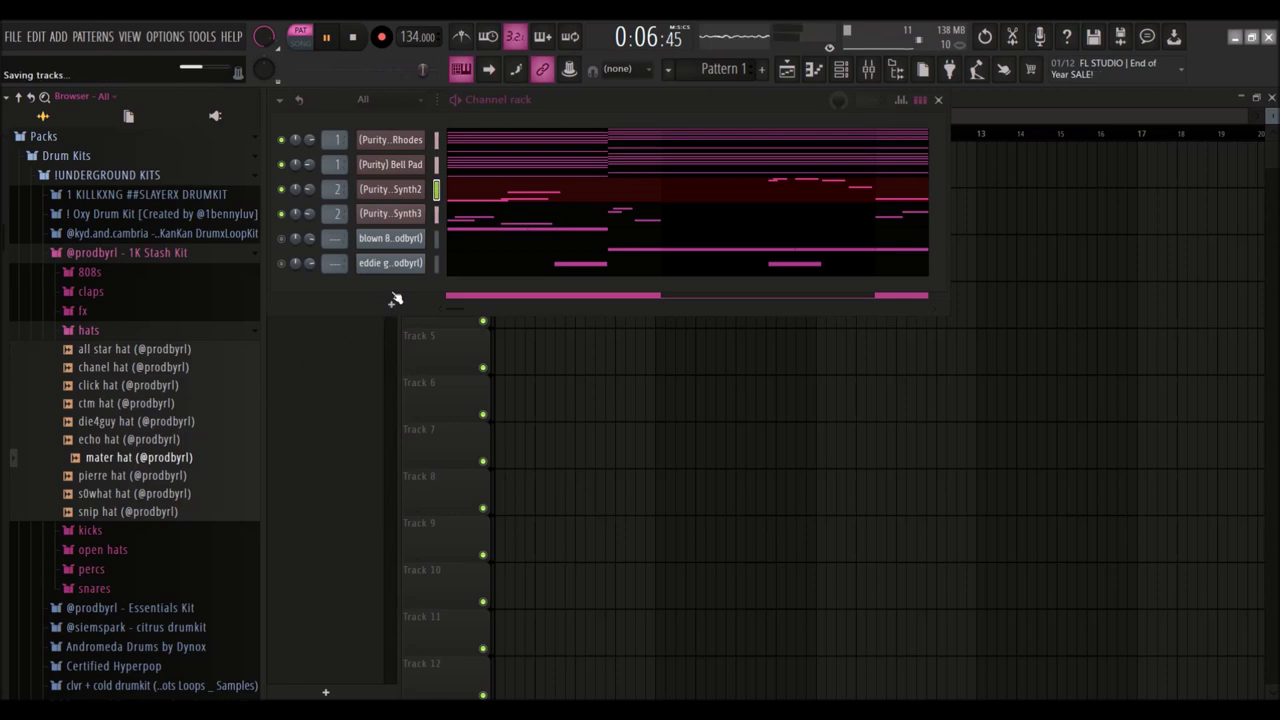
left_click_drag(390, 300, 453, 300)
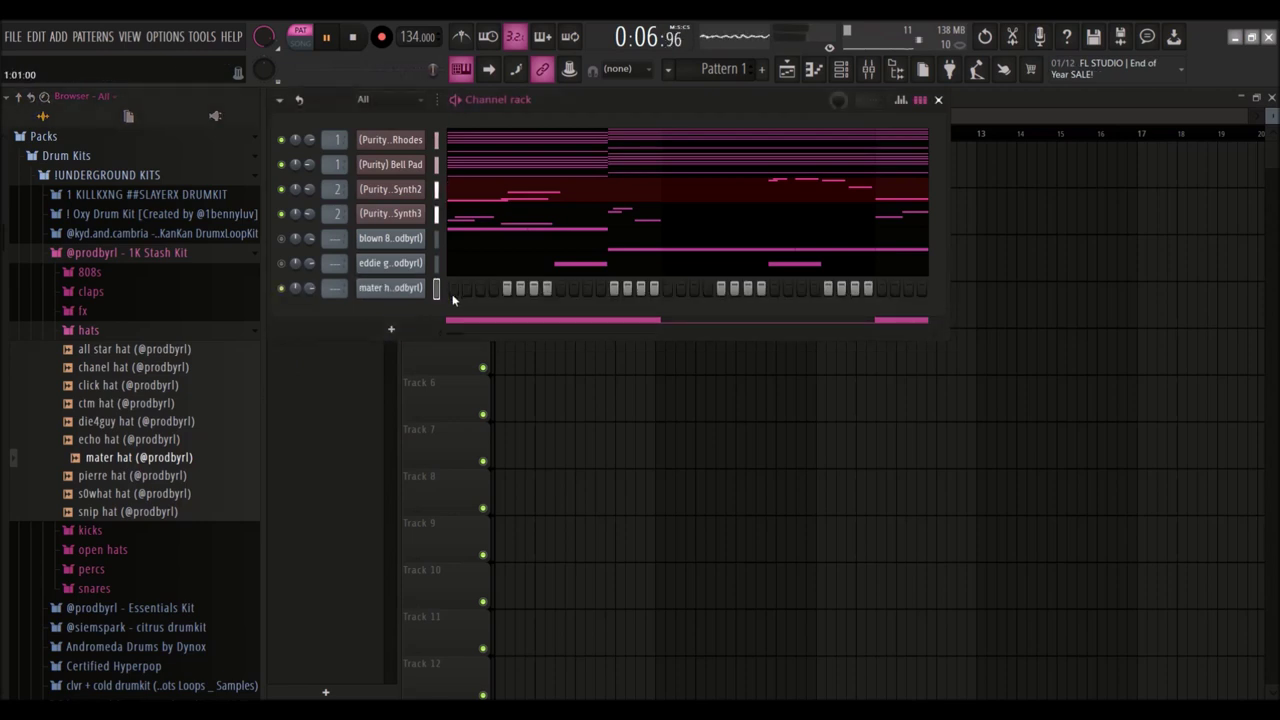
Step: Program mater hat hits on steps 1, 7, 13 and 15 plus one in bar 2, and repeat them in bars 3 and 4
left_click(640, 289)
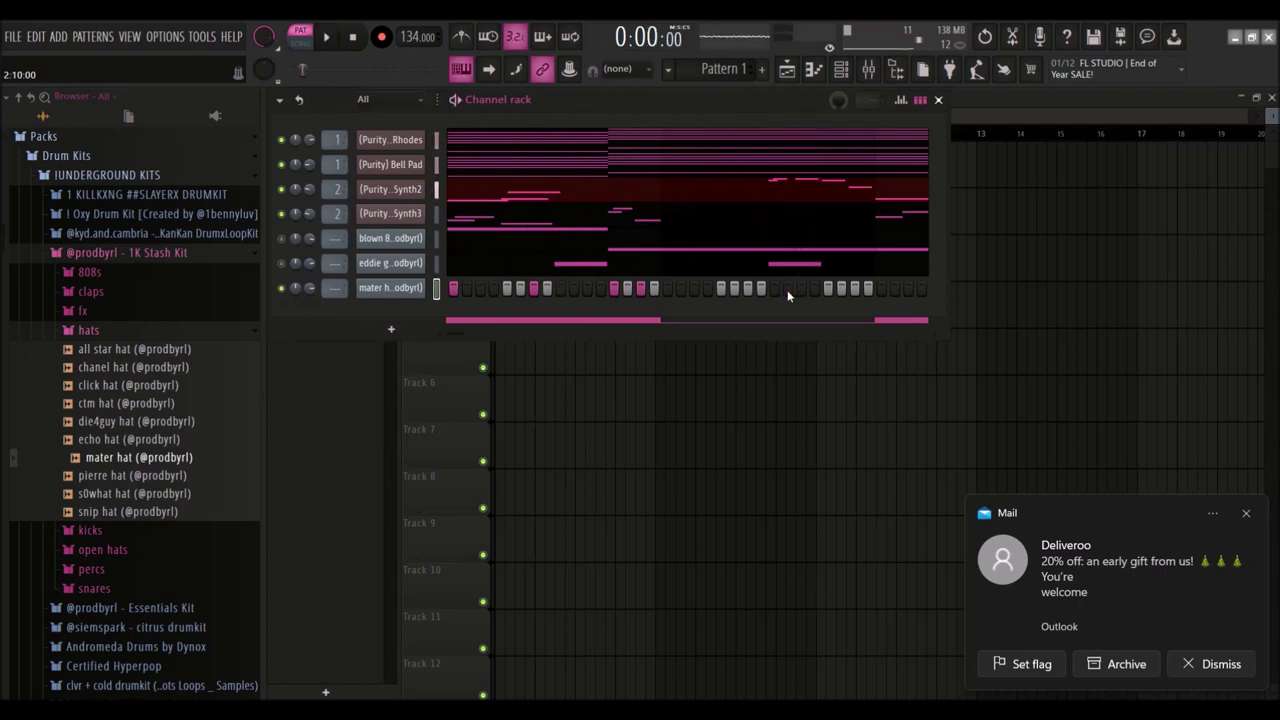
right_click(372, 289)
left_click(455, 286)
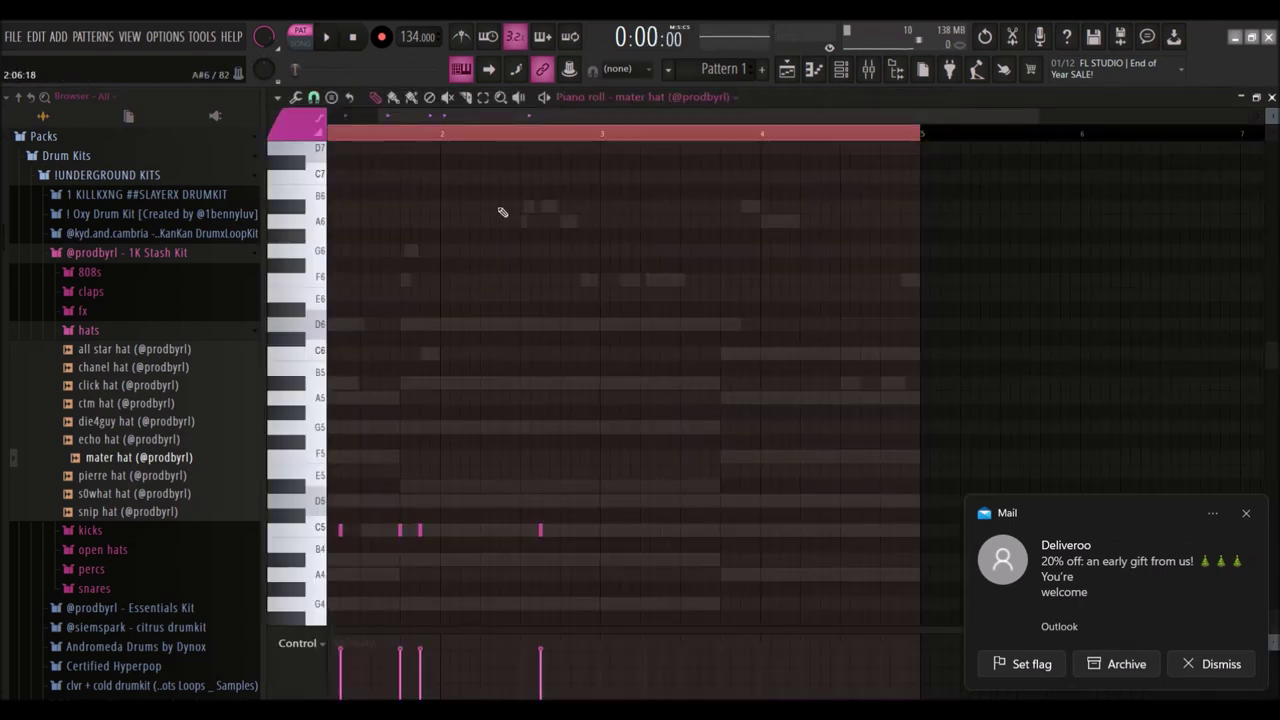
left_click(598, 141)
key("space")
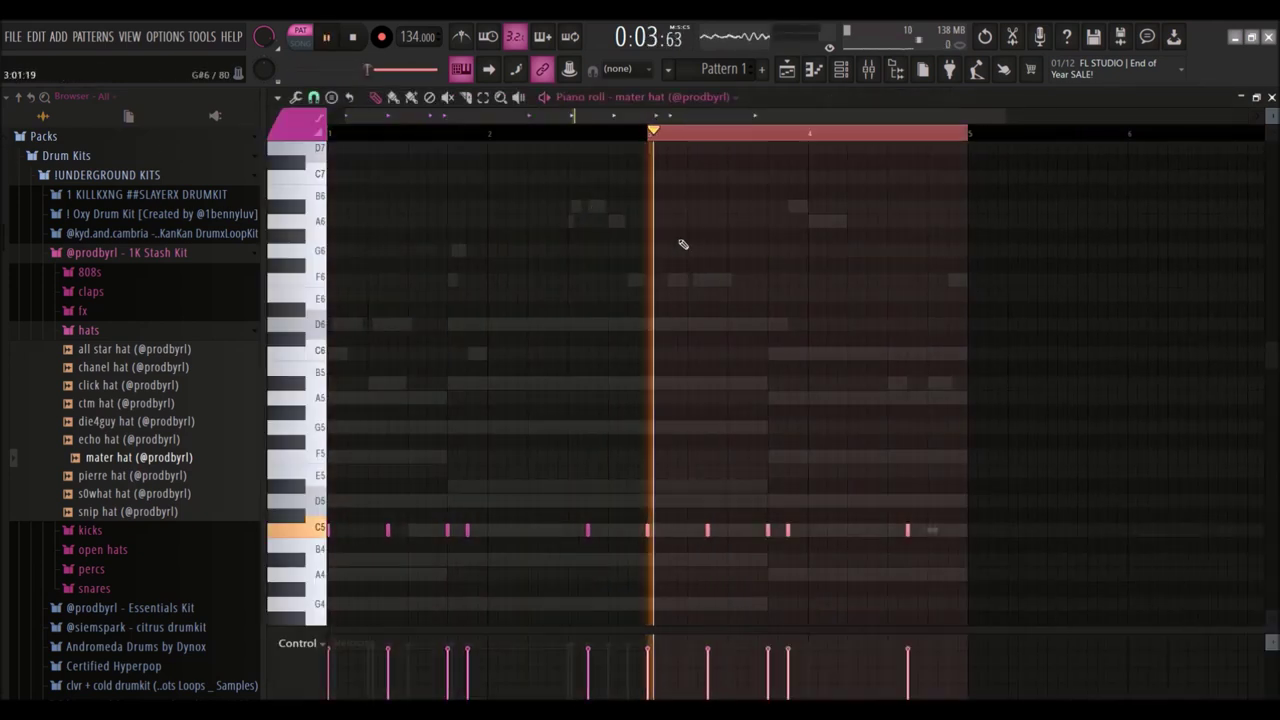
Step: Add an extra C5 hat hit on the second beat of bar 4, play the pattern and show the channel rack
scroll(883, 449, "up", 4, "ctrl")
scroll(926, 486, "down", 3)
left_click(928, 487)
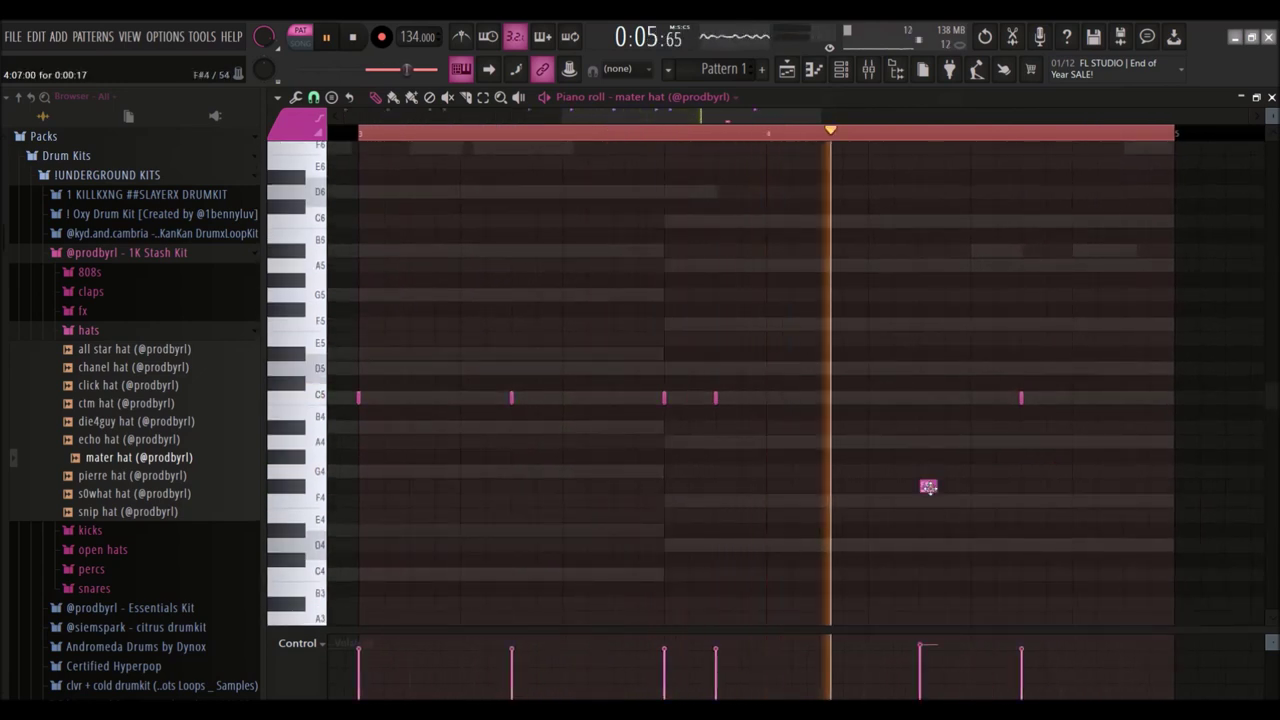
right_click(928, 487)
key("space")
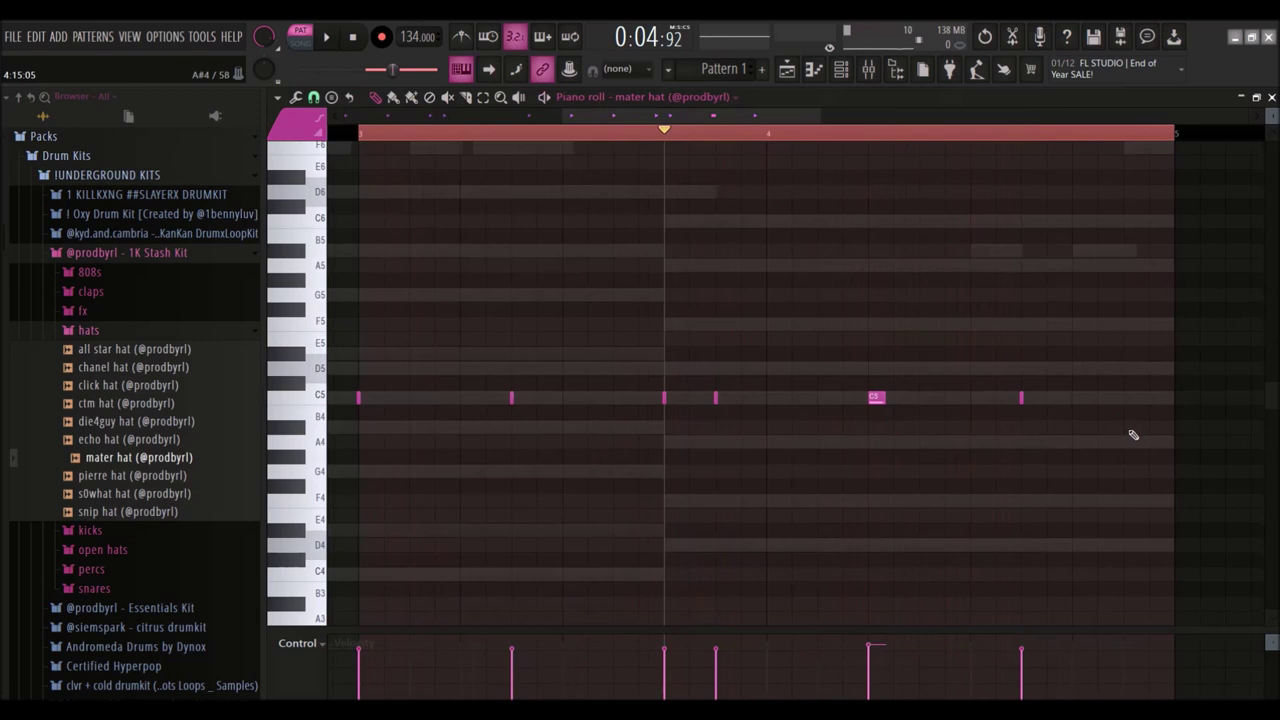
key("space")
scroll(986, 257, "down", 5, "ctrl")
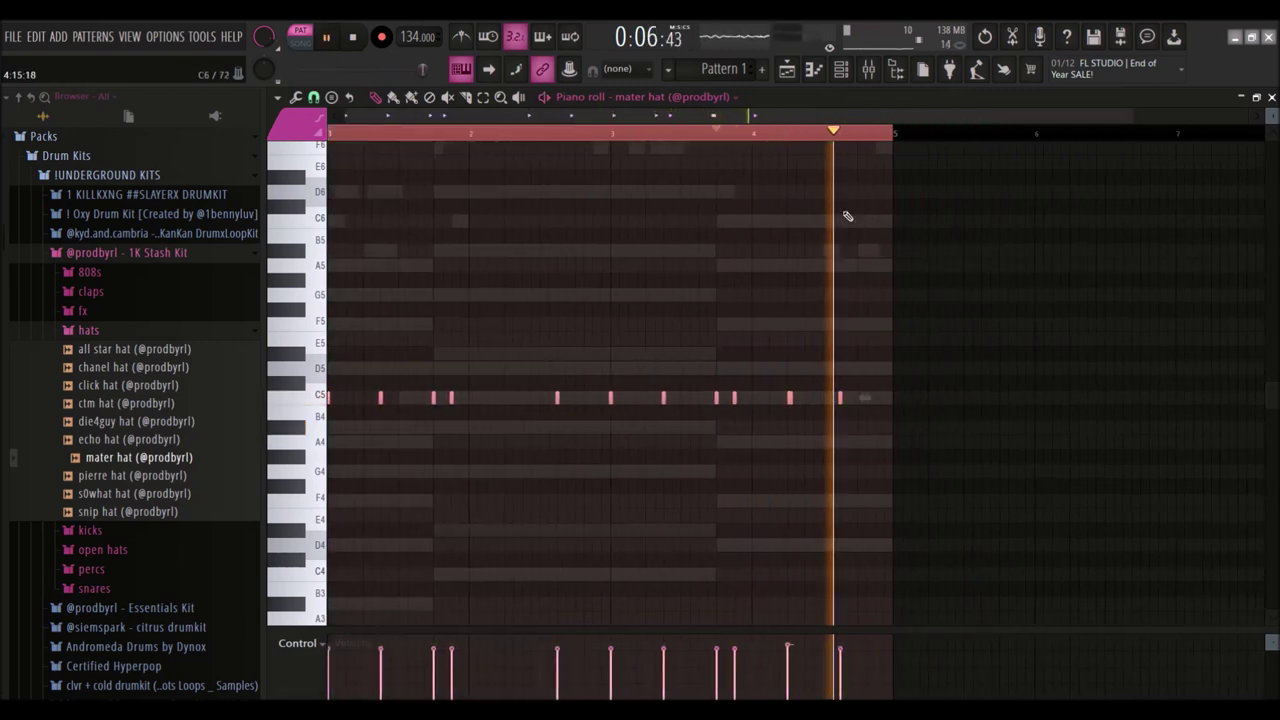
left_click(745, 397)
right_click(745, 397)
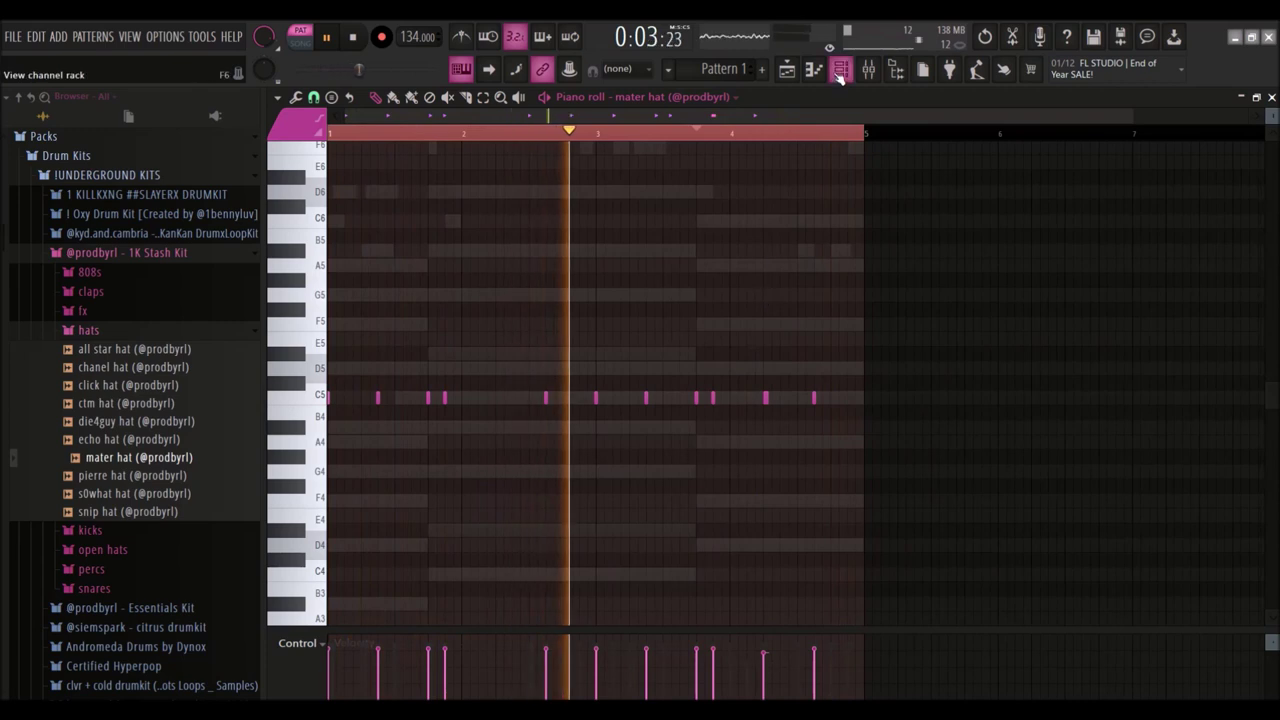
left_click(841, 69)
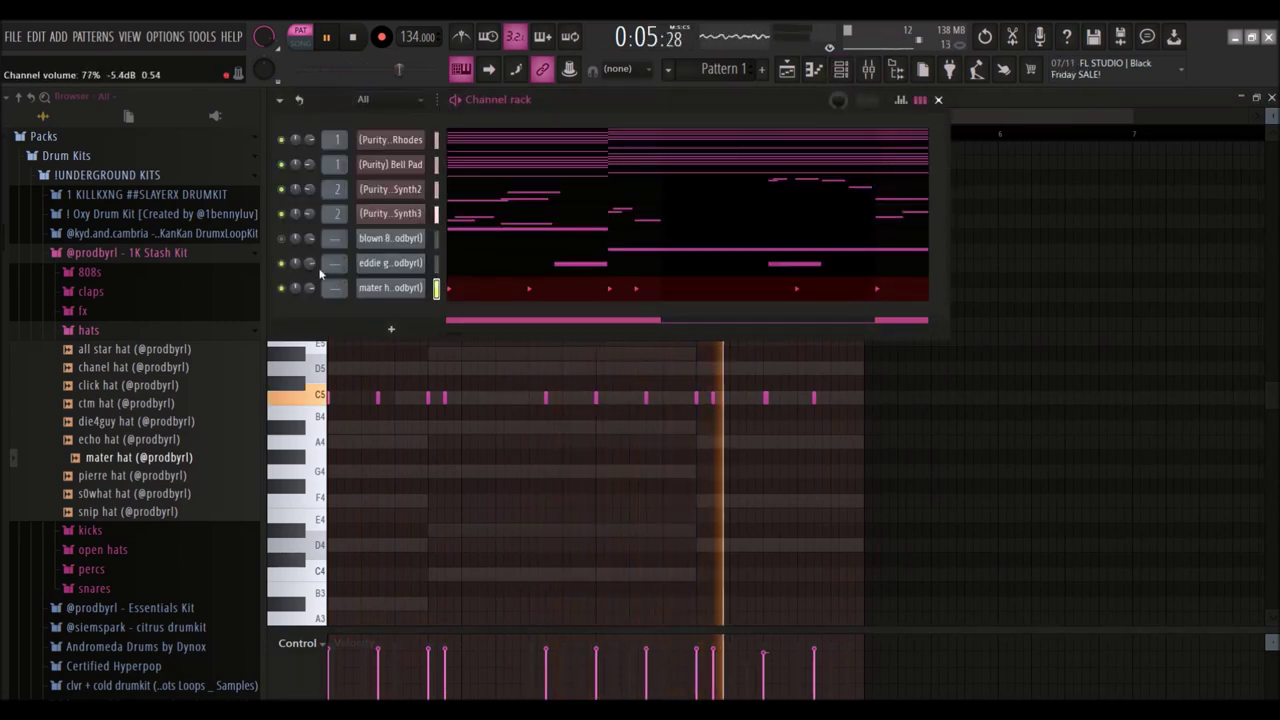
Step: Move the mater hat channel above the clap and add the xangang snare from the 1K Stash Kit's snares folder as a new channel
left_click_drag(398, 287, 400, 263)
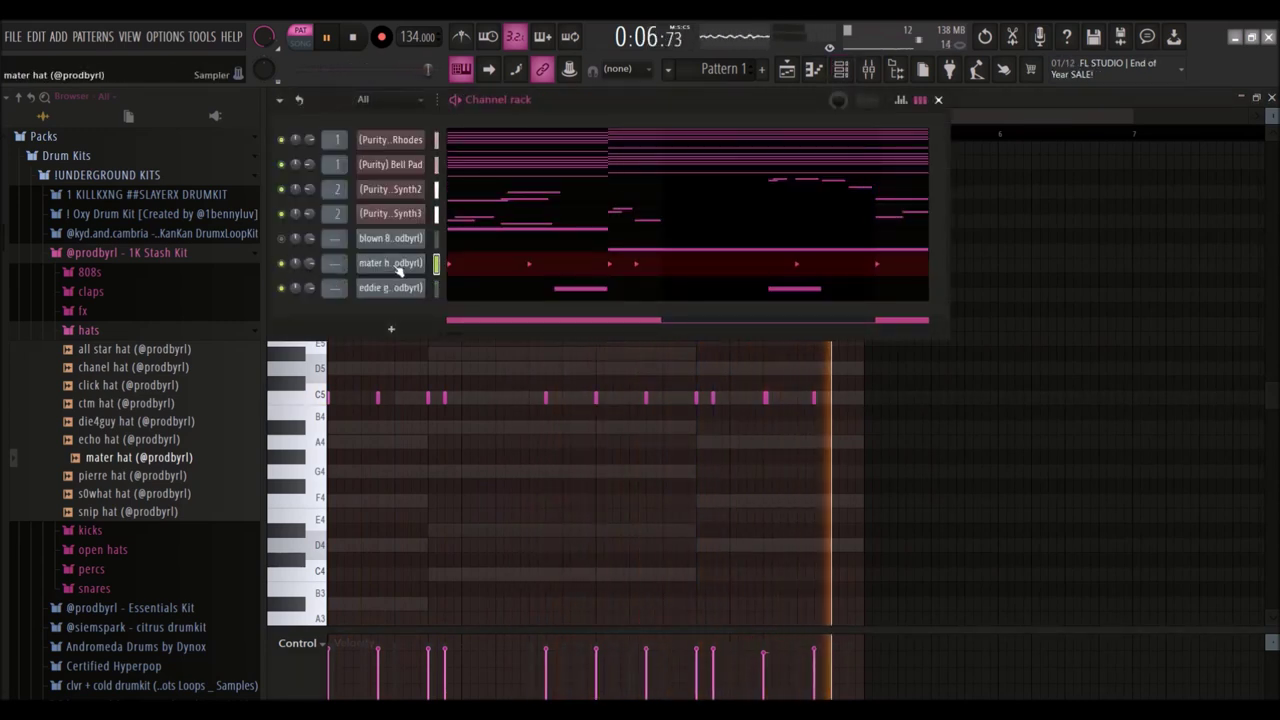
left_click(85, 332)
left_click(94, 408)
key("space")
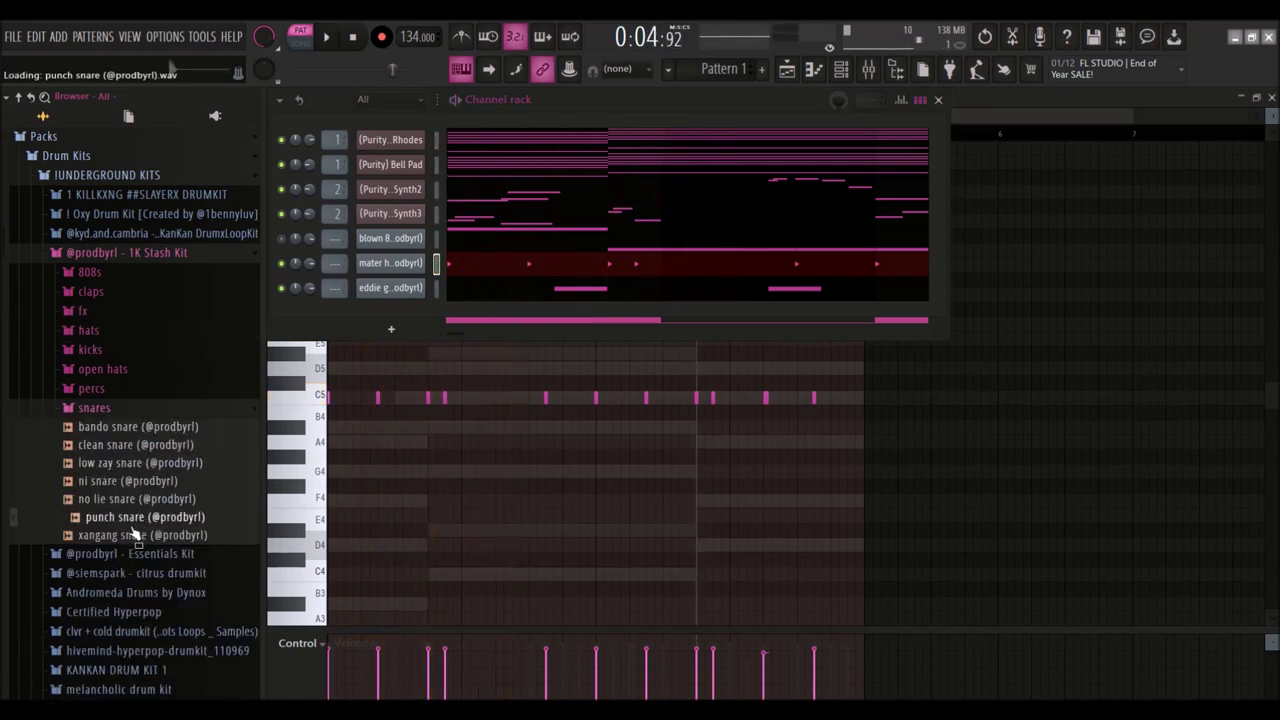
left_click_drag(407, 312, 410, 311)
Step: Program C5 snare hits in the piano roll early in bar 1, just before and after bar 3 begins, and twice at bar 4's end
right_click(410, 311)
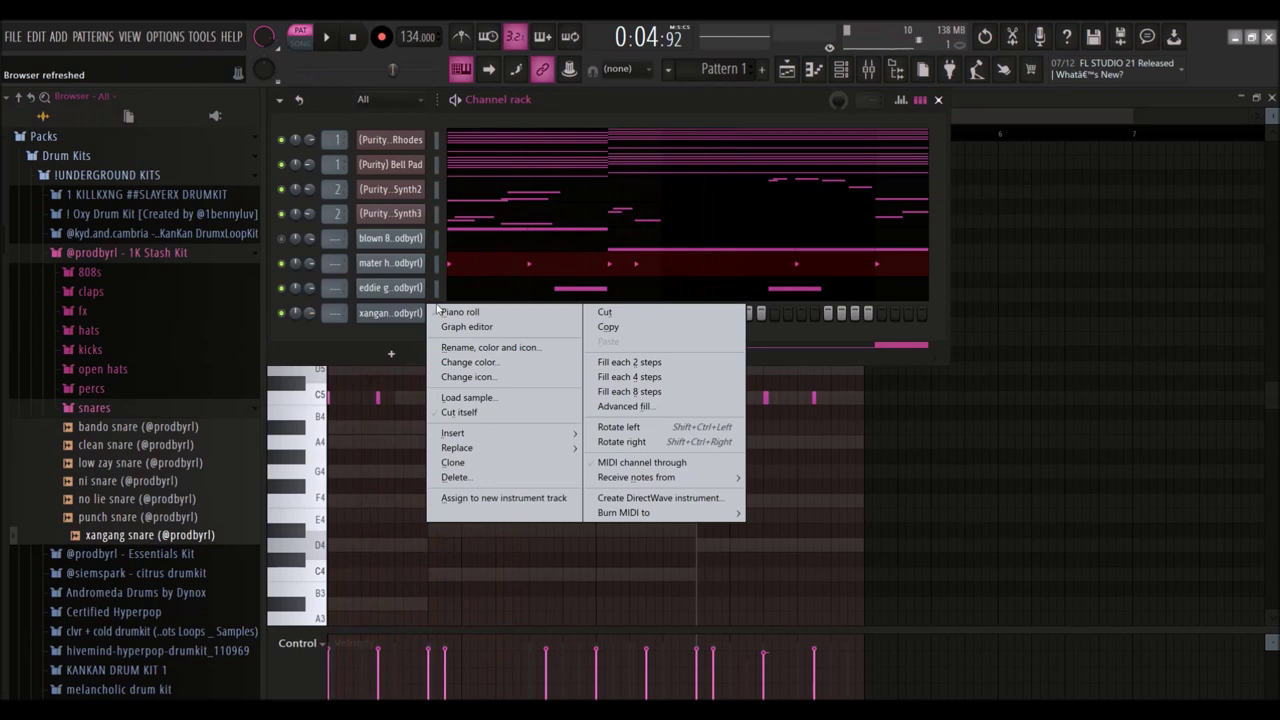
left_click(445, 313)
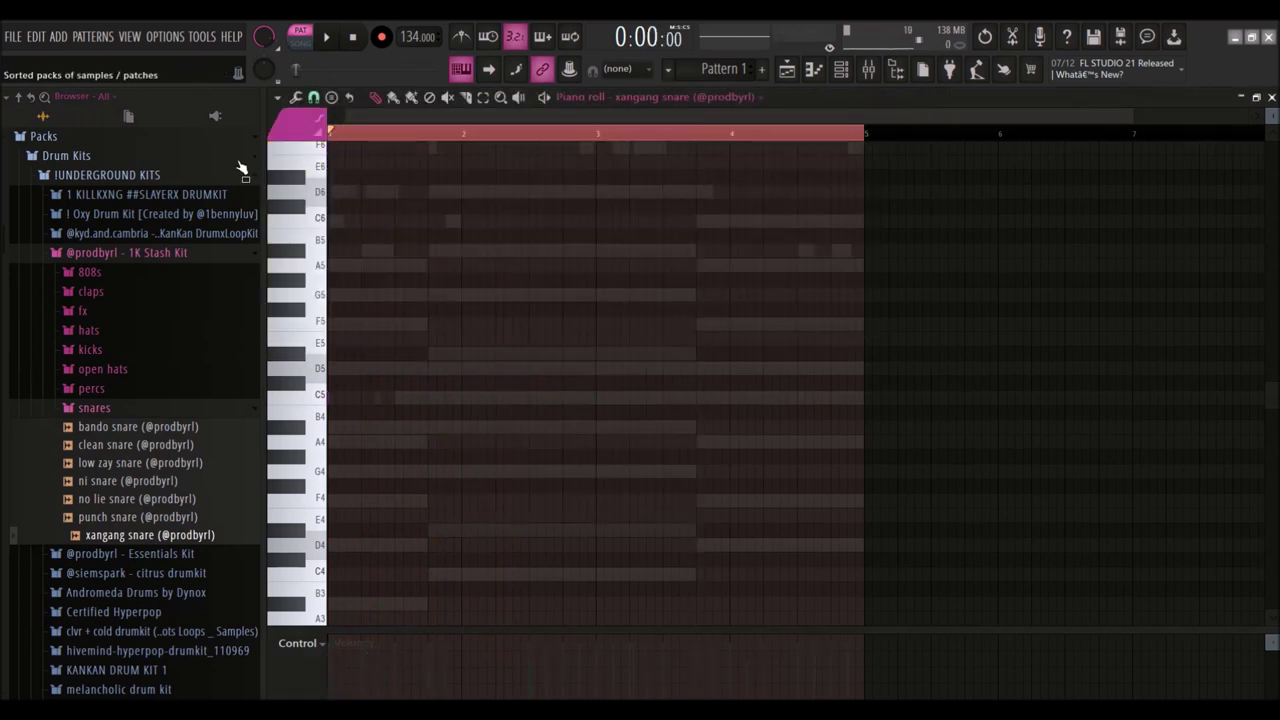
key("space")
left_click(355, 399)
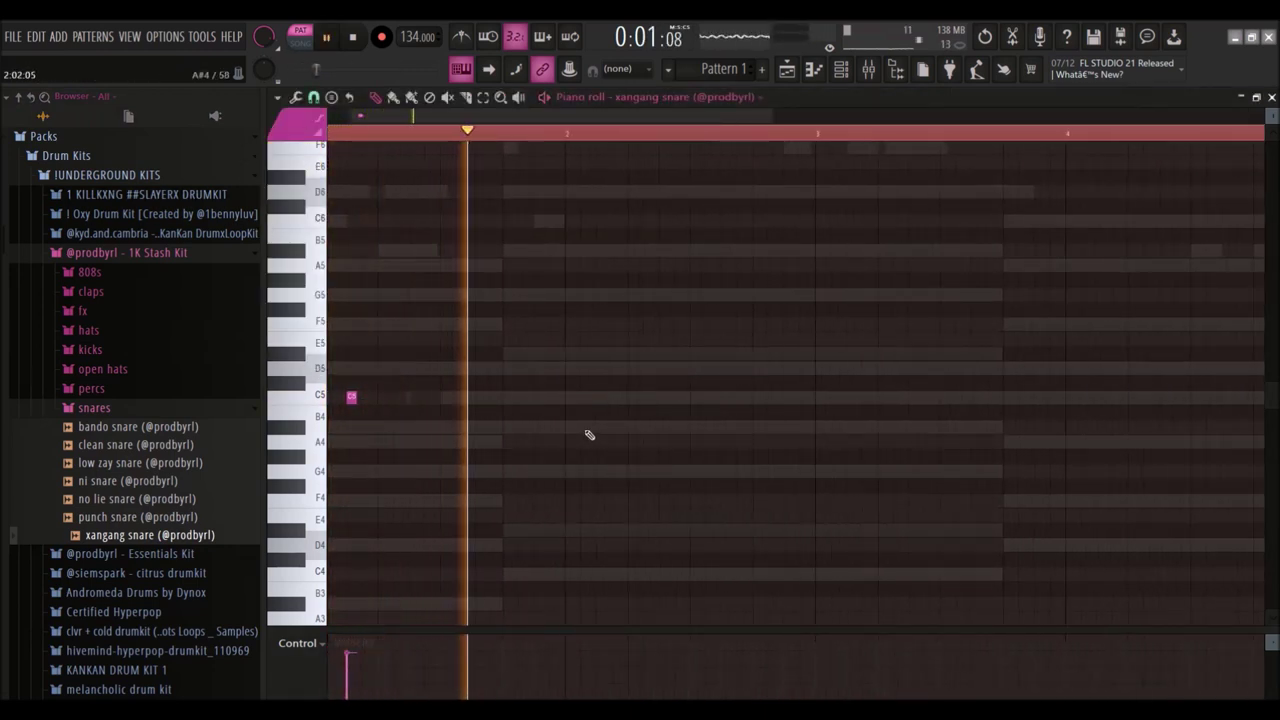
left_click_drag(351, 397, 824, 397)
left_click(900, 398)
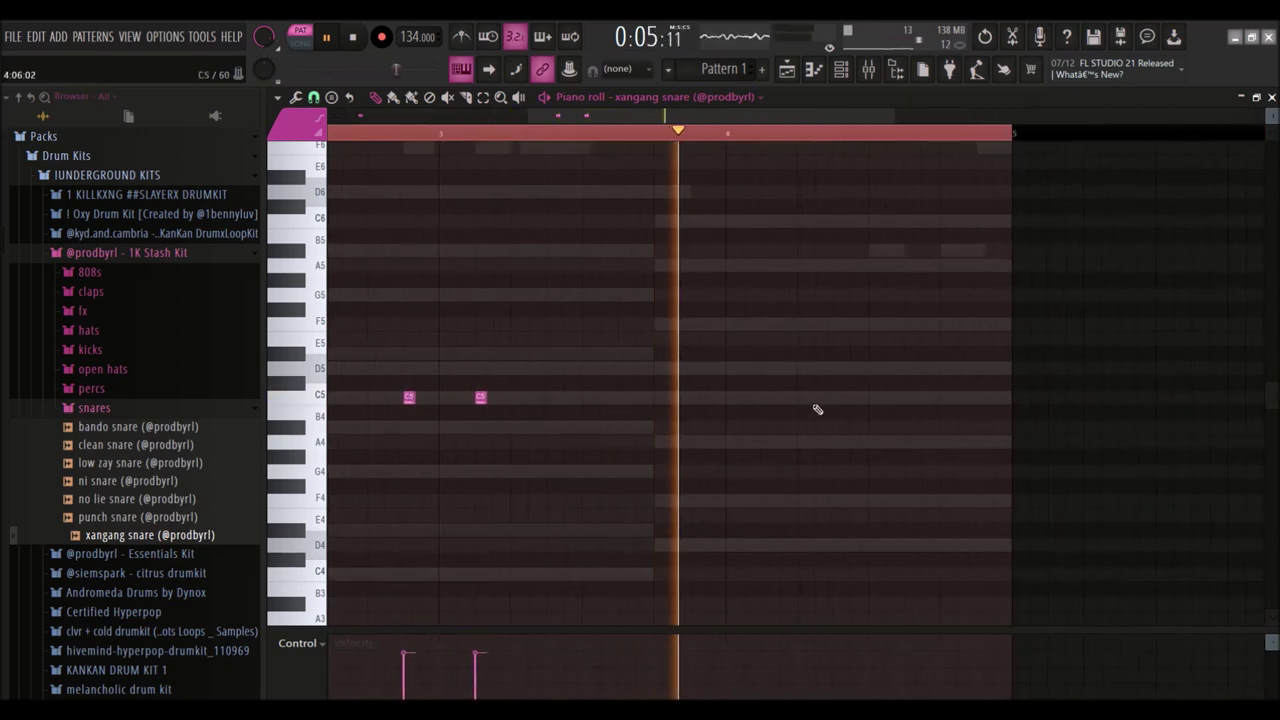
scroll(930, 440, "up", 1)
left_click(978, 398)
key("space")
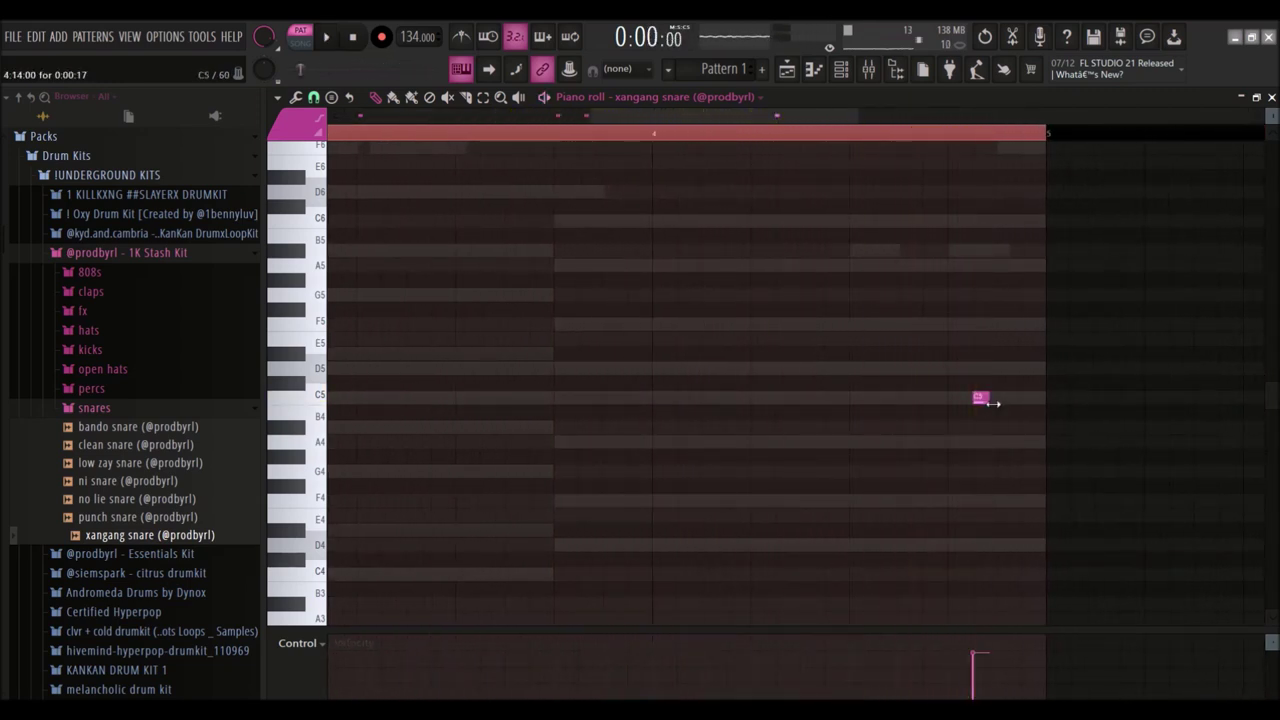
left_click(858, 138)
scroll(852, 296, "down", 2)
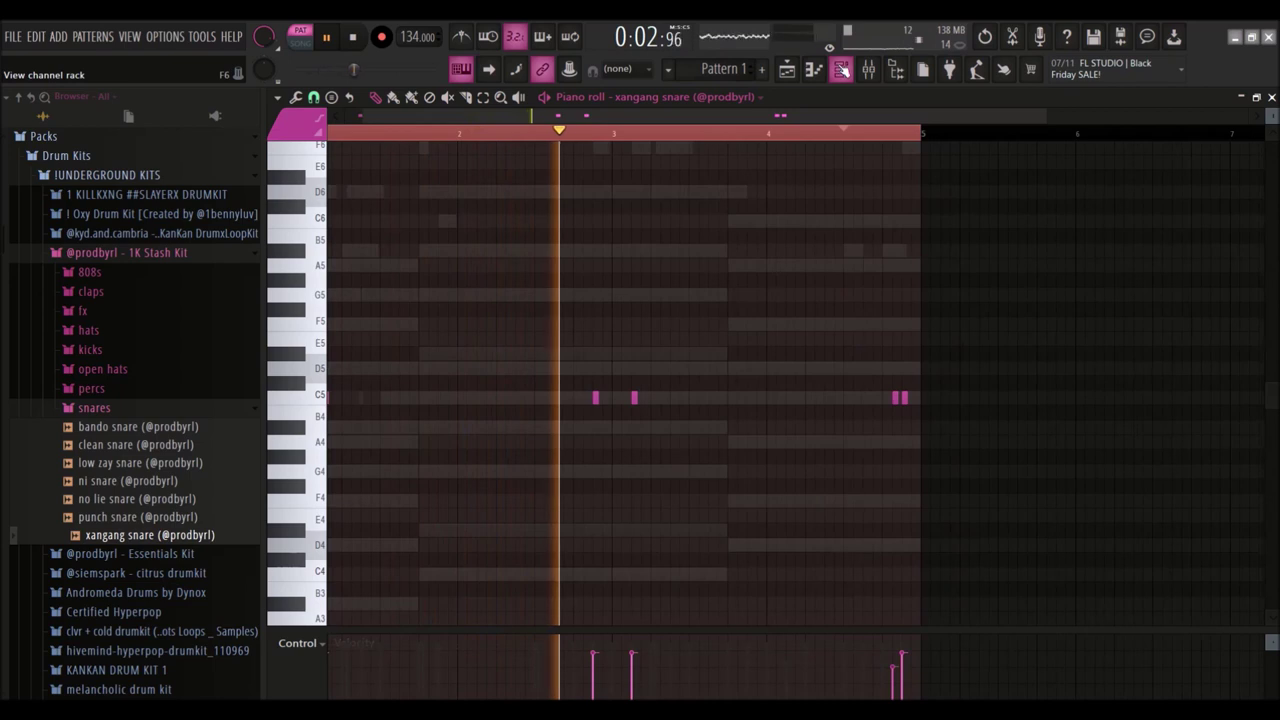
Step: Audition open hats from the 1K Stash Kit and add the mint open hat sample as a new channel
key("F6")
left_click(94, 407)
left_click(109, 370)
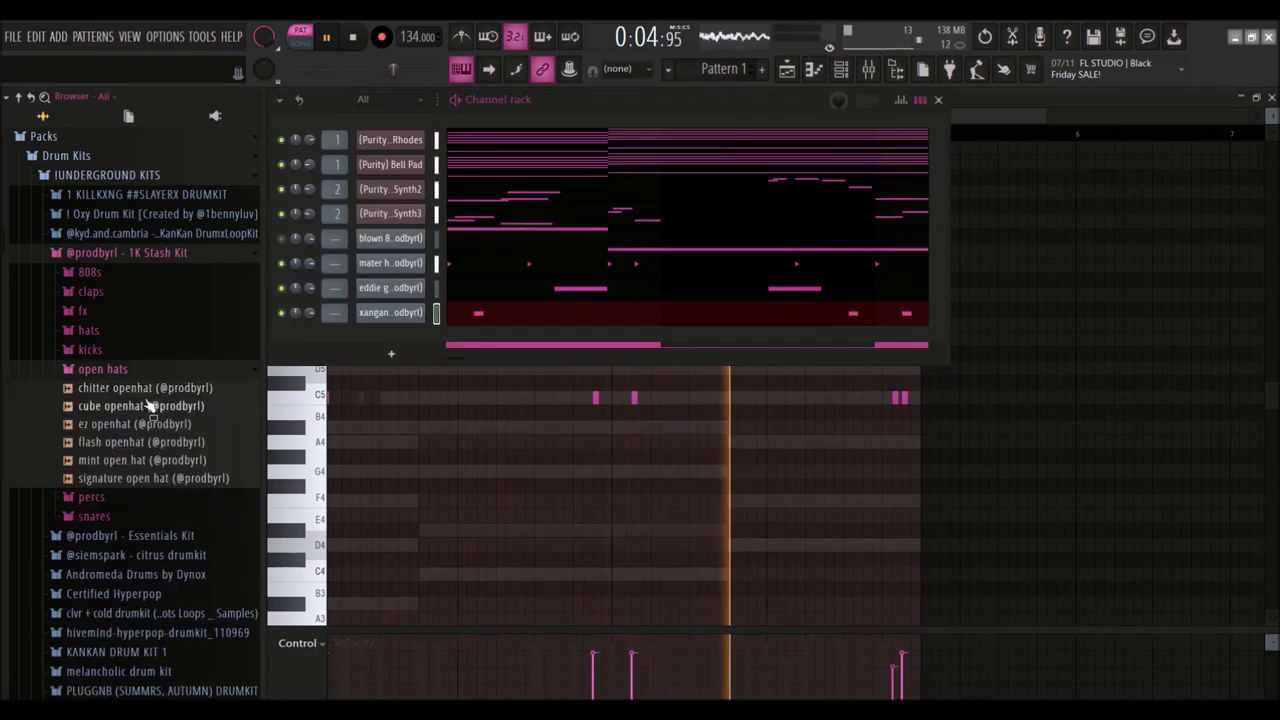
left_click(120, 406)
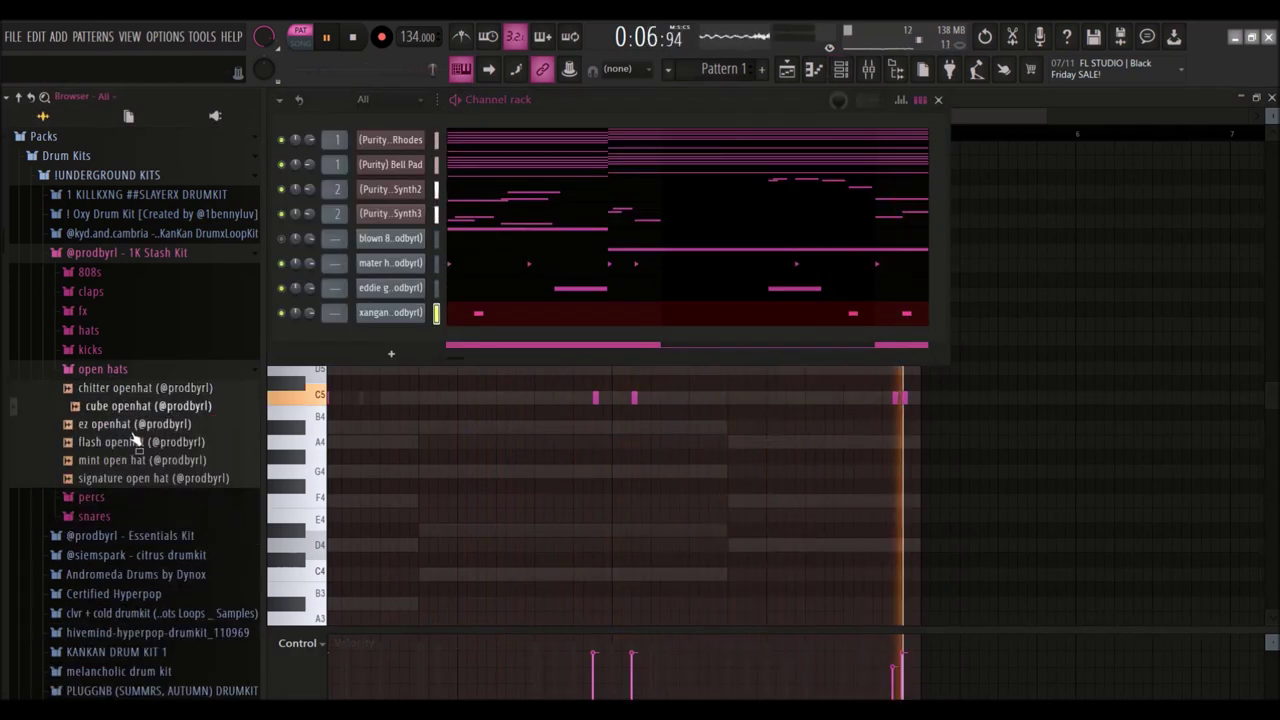
left_click(148, 460)
key("space")
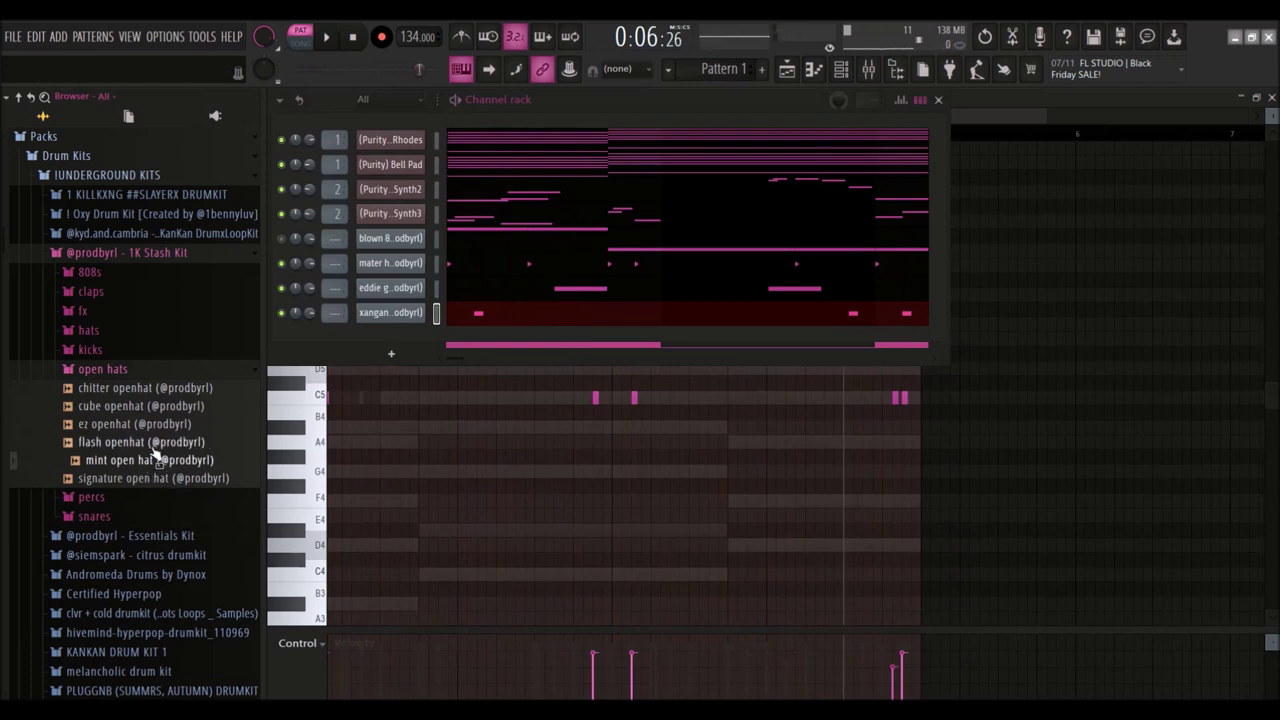
left_click_drag(395, 330, 451, 333)
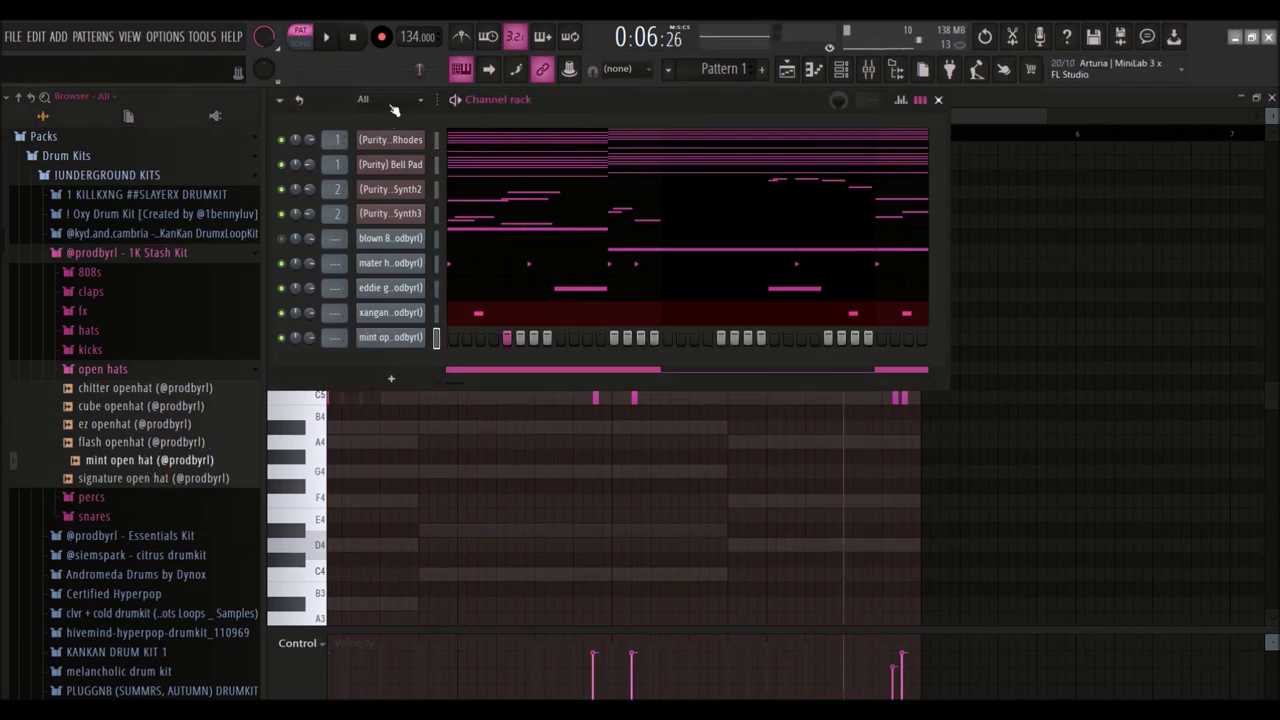
Step: Open the mint open hat in the piano roll and place short C5 hits on the second beats of bars 3 and 2
right_click(420, 337)
left_click(470, 338)
left_click(653, 397)
scroll(560, 450, "left", 1)
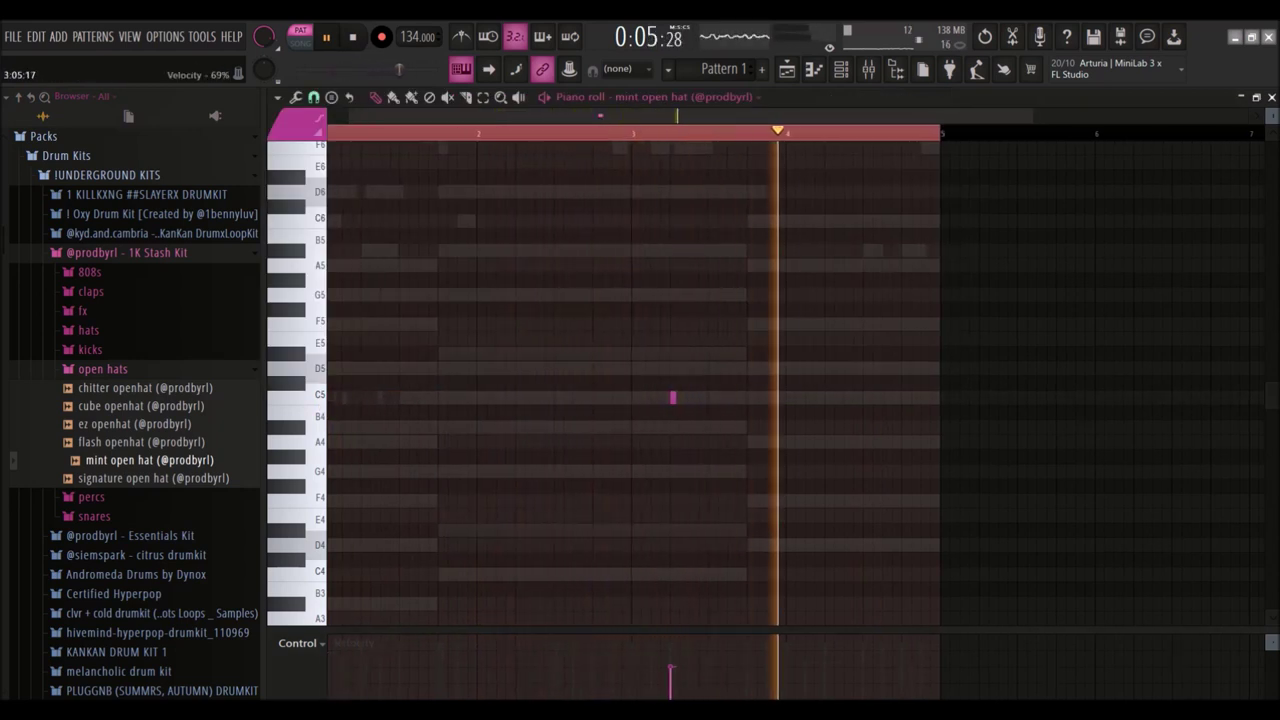
scroll(500, 420, "up", 2)
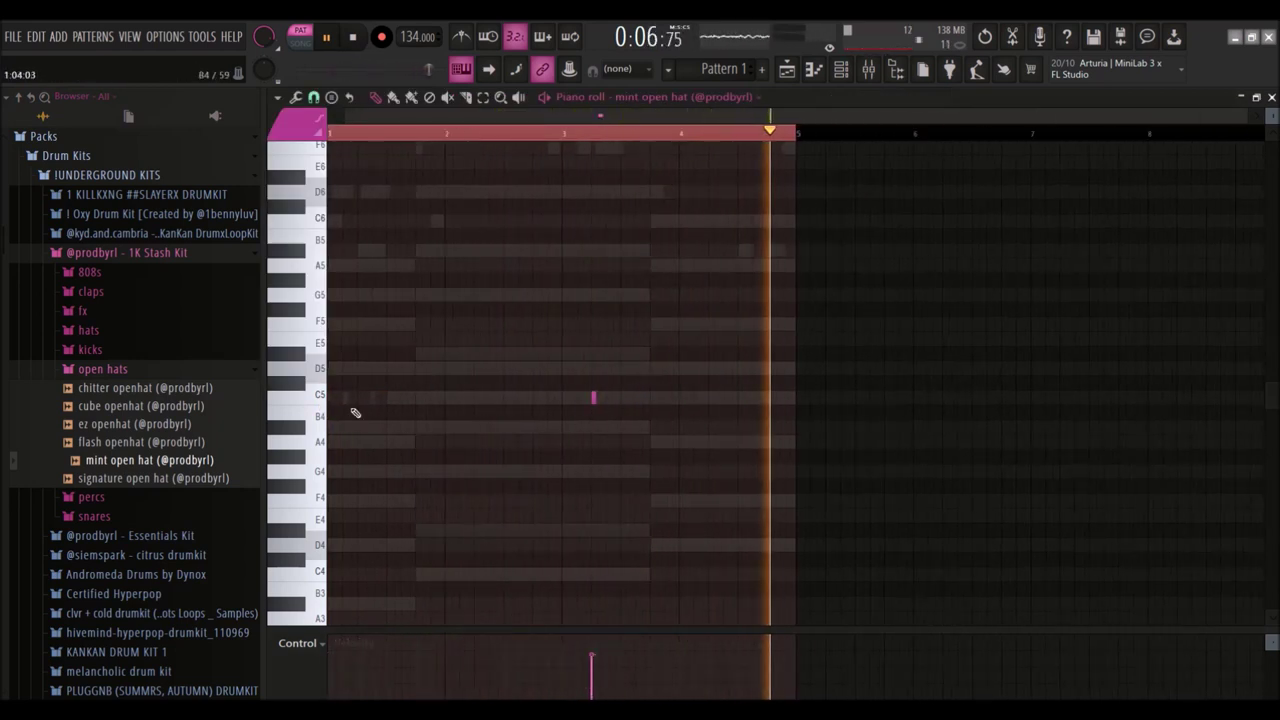
left_click(487, 397)
Step: Remove the bar 3 open hat hit and use longer C5 notes on step 7 of bar 2 and beat 2 of bar 4
scroll(530, 390, "up", 2)
scroll(549, 382, "up", 1)
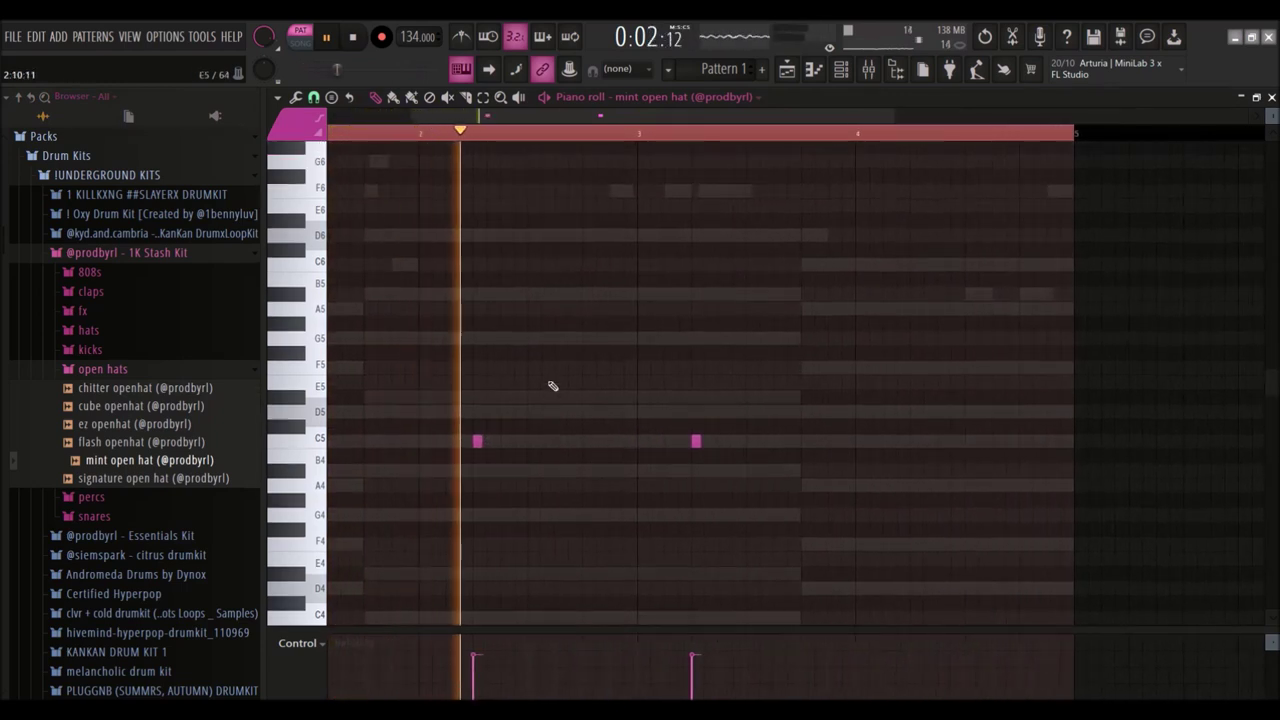
scroll(520, 420, "up", 2)
scroll(483, 452, "up", 1)
key("ctrl+z")
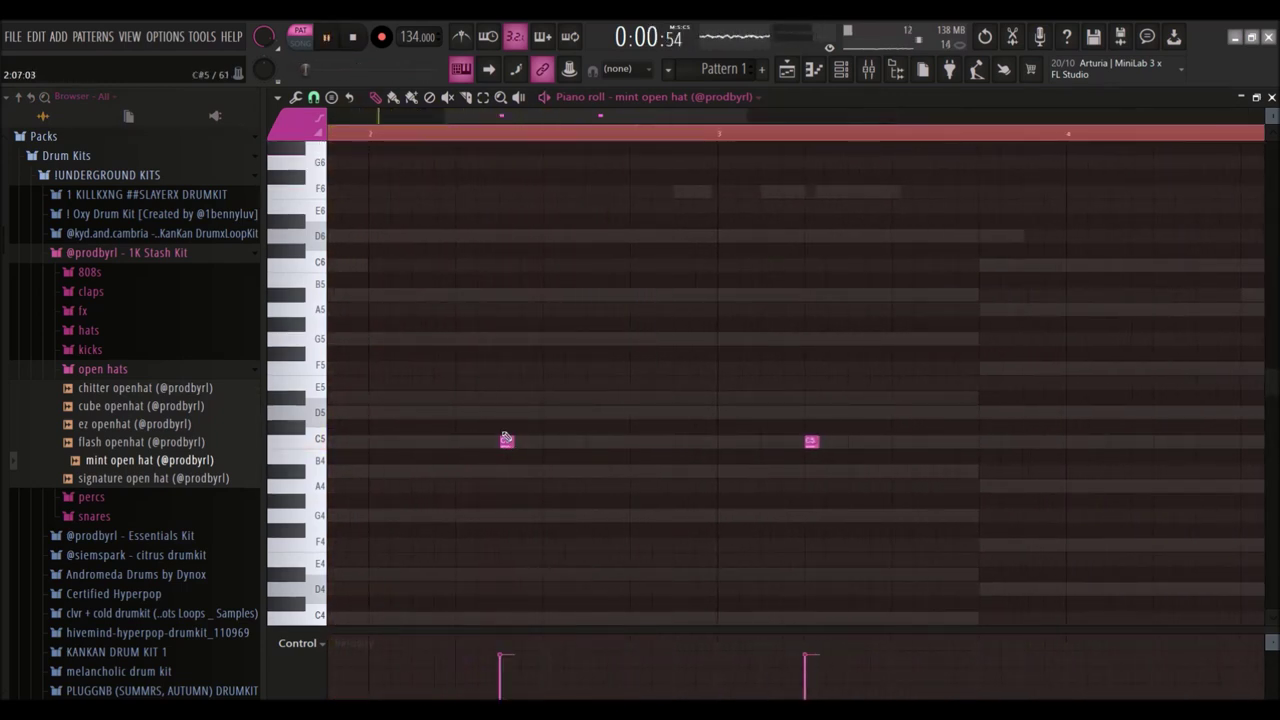
left_click(523, 380)
key("ctrl+z")
scroll(583, 408, "down", 3)
scroll(620, 415, "up", 1)
right_click(690, 442)
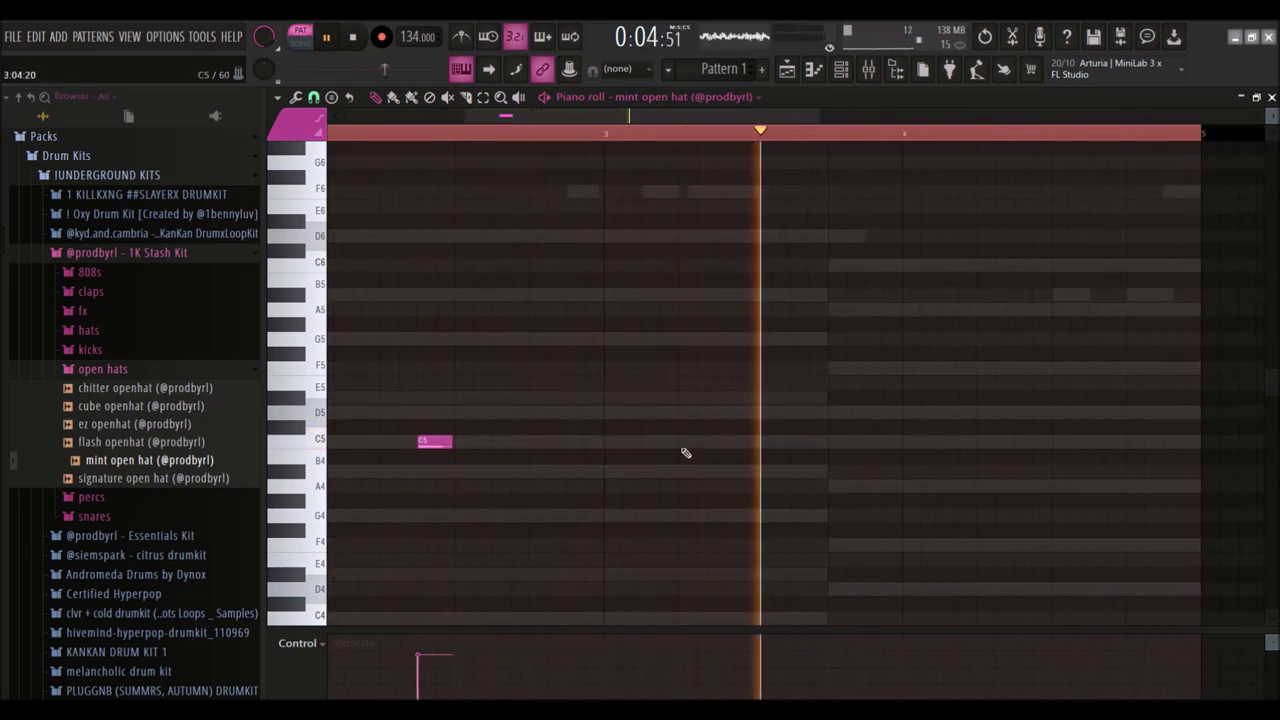
left_click(988, 442)
key("space")
Step: Switch the piano roll to the xangang snare, add a longer C5 hit near the middle of bar 4 and play the pattern
left_click(692, 100)
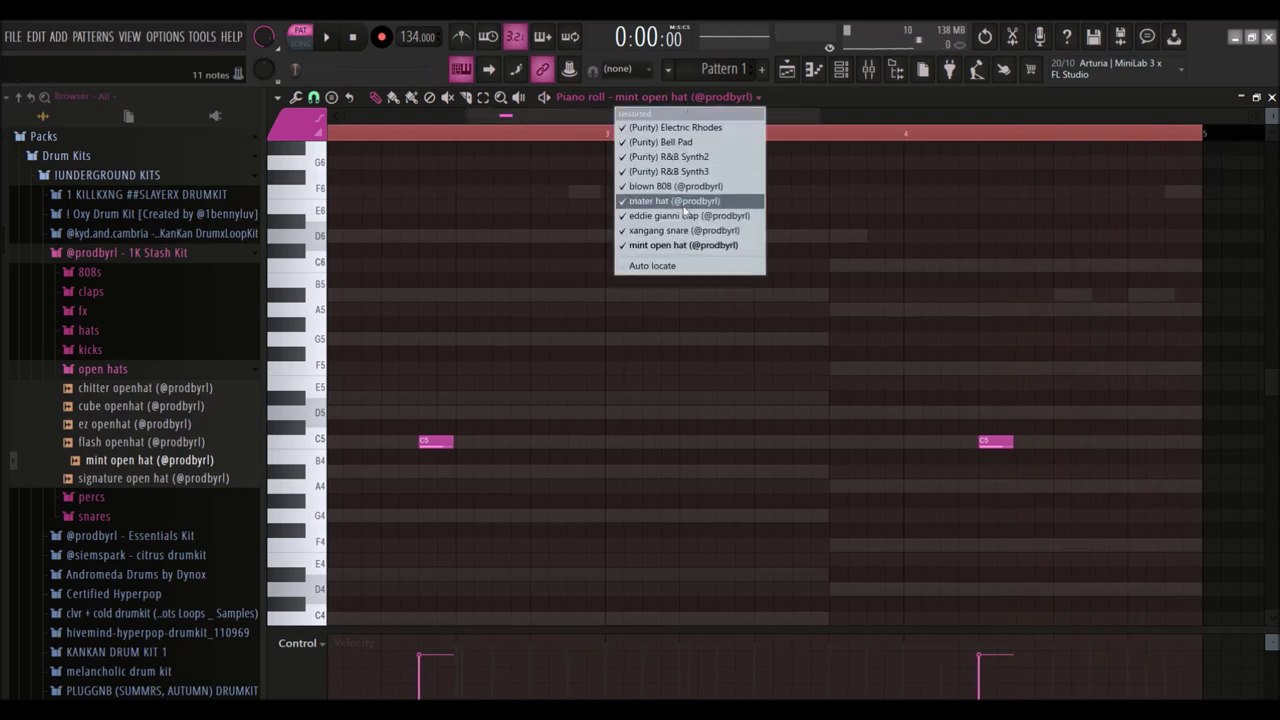
left_click(752, 261)
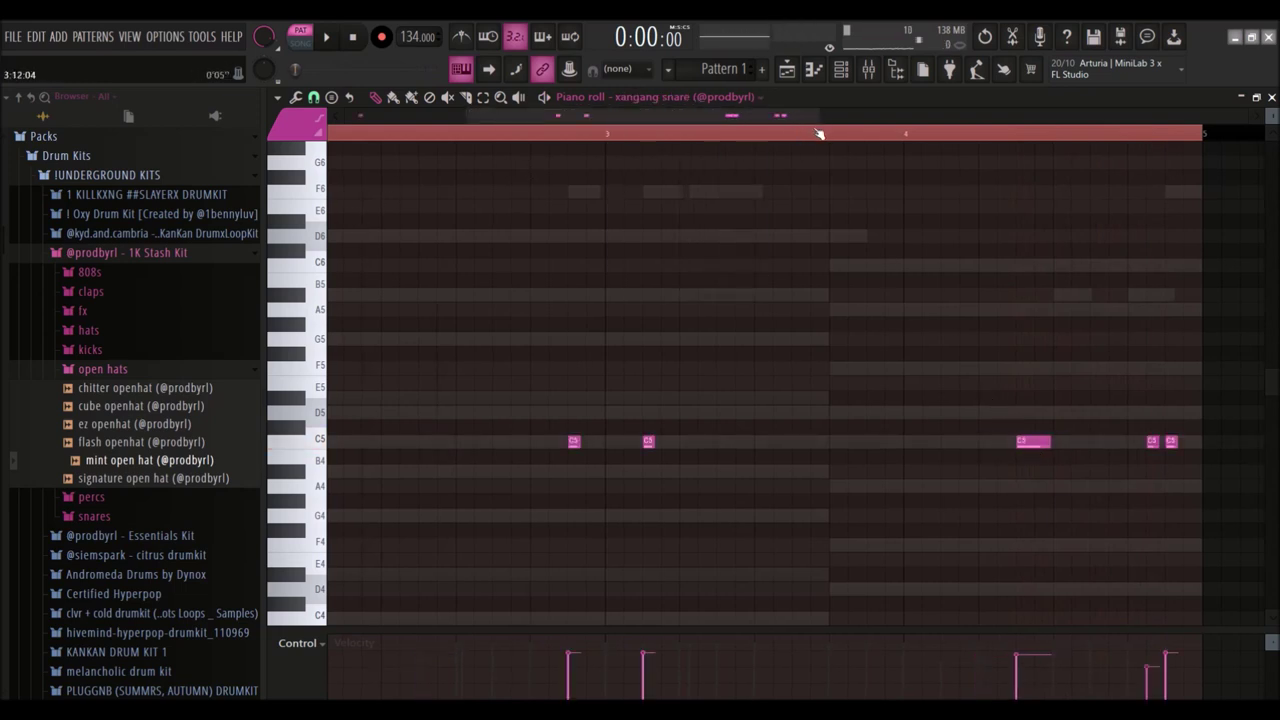
scroll(806, 245, "down", 2)
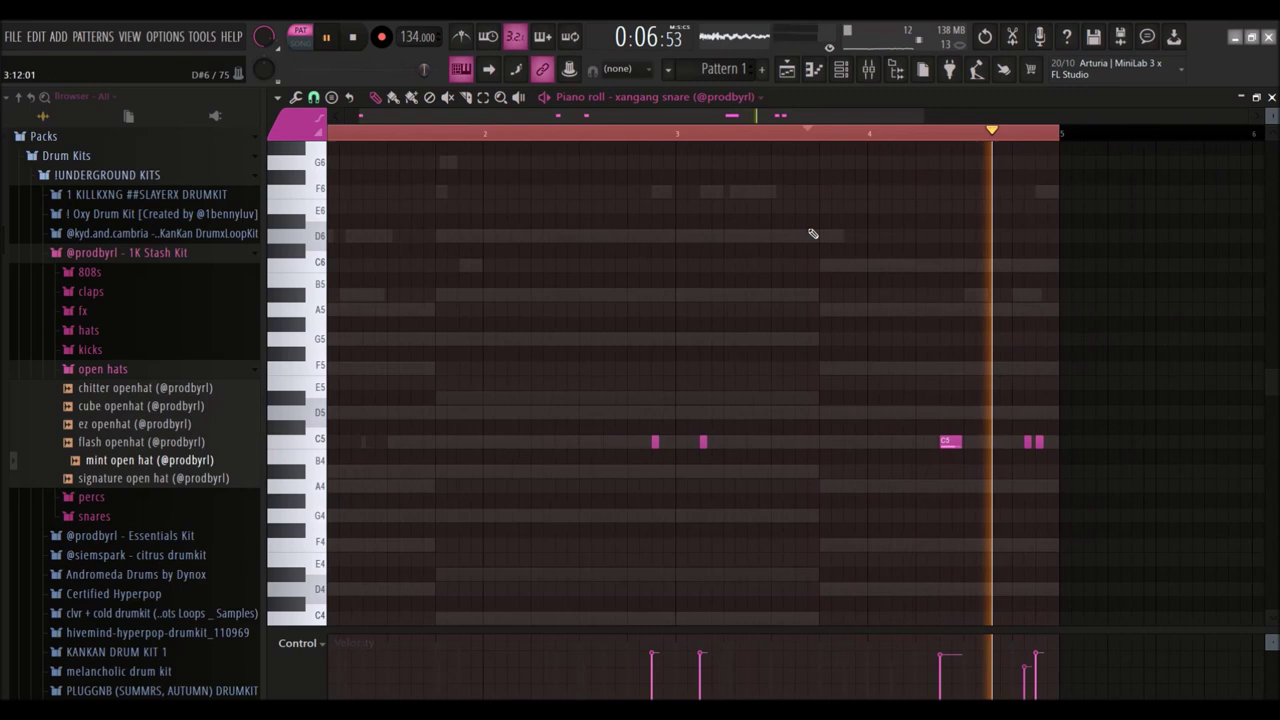
Step: Replace the blown 808 sample with the r!ck0wen 808 from the 1K Stash Kit's 808s folder
left_click(840, 67)
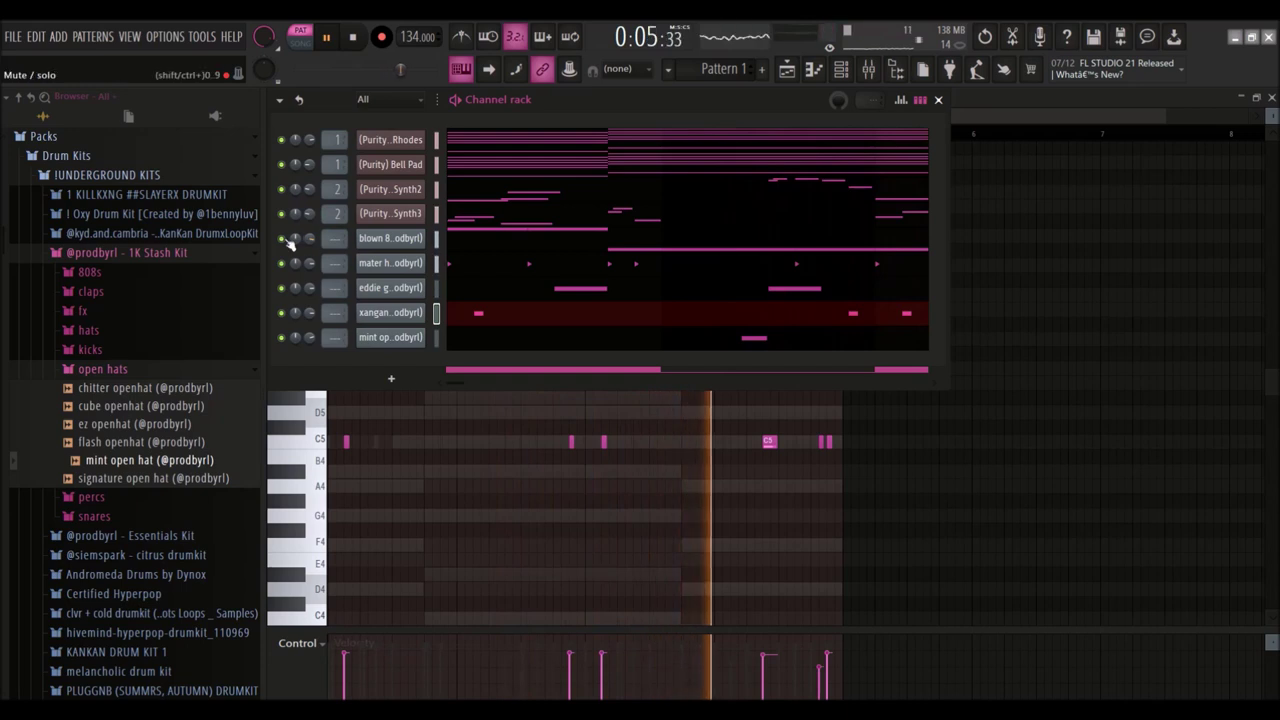
left_click(90, 272)
key("space")
left_click(128, 545)
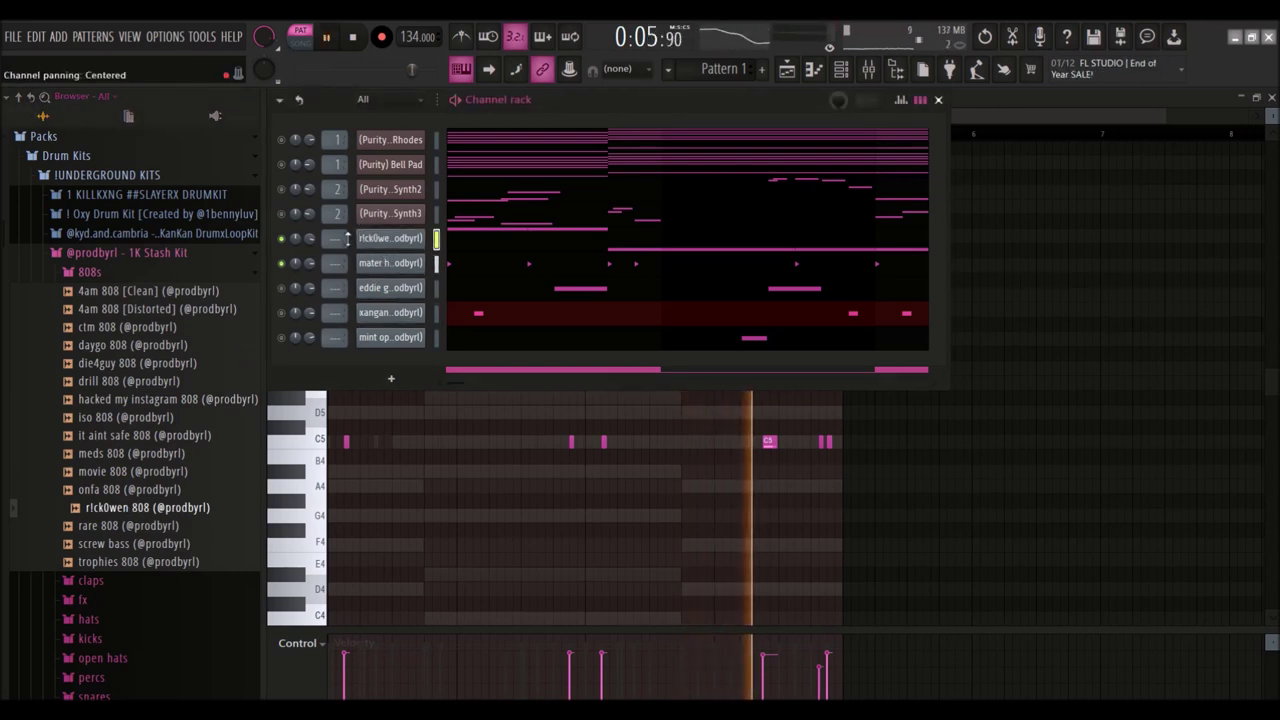
Step: Enable the 808's volume envelope with maximum hold and zero release, and unmute the remaining drum channels
left_click(385, 239)
left_click(458, 317)
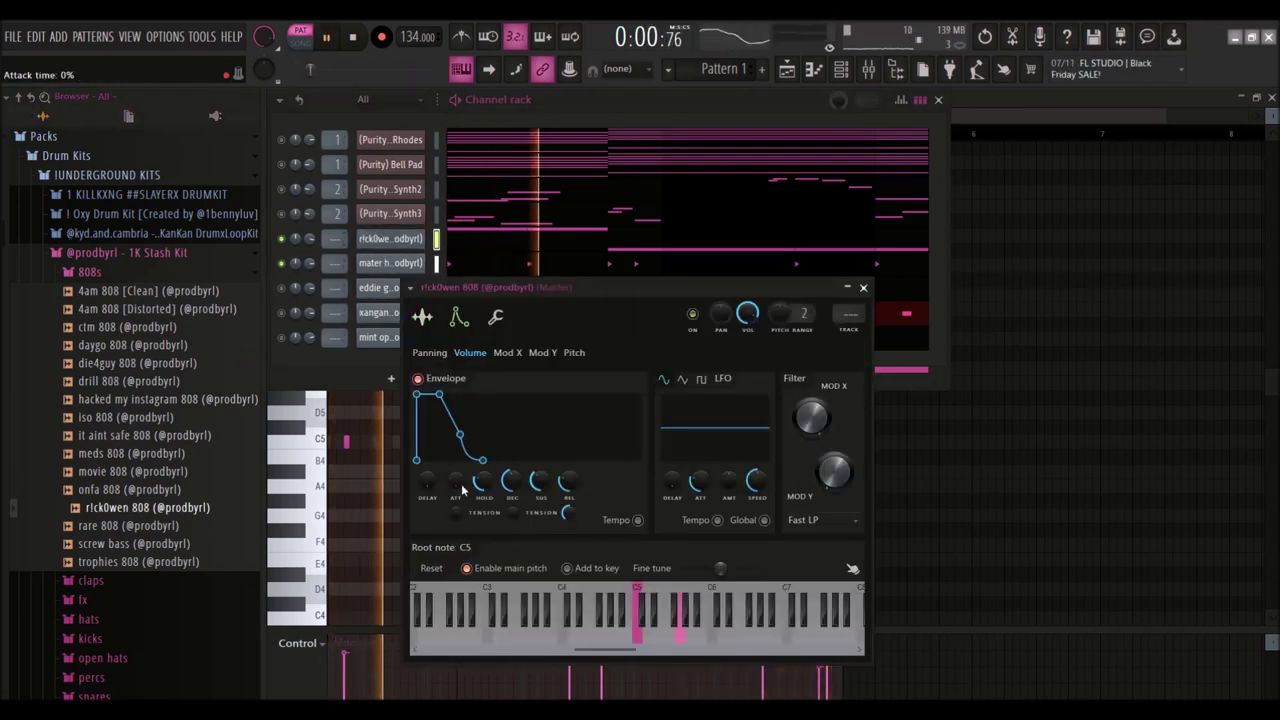
left_click(284, 340)
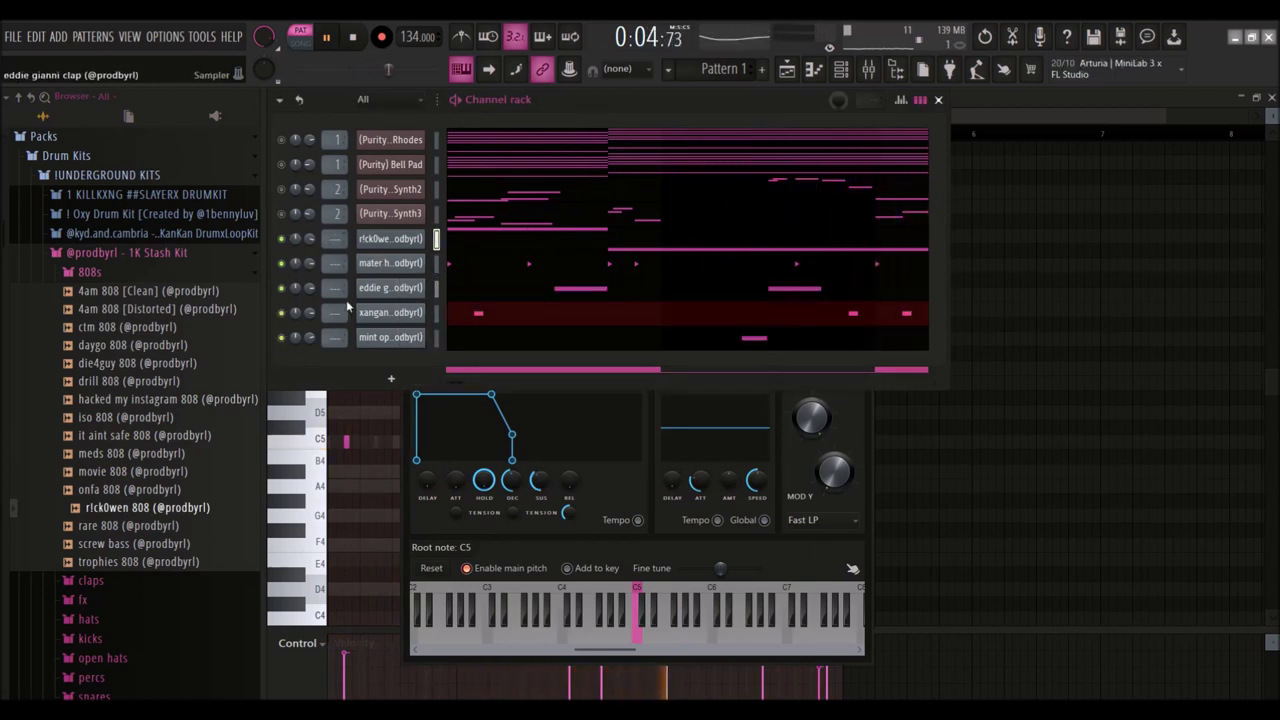
Step: Move the clap channel below the open hat, replace its sample with the mexikodro clap and advance the sample start slightly
left_click_drag(410, 292, 405, 342)
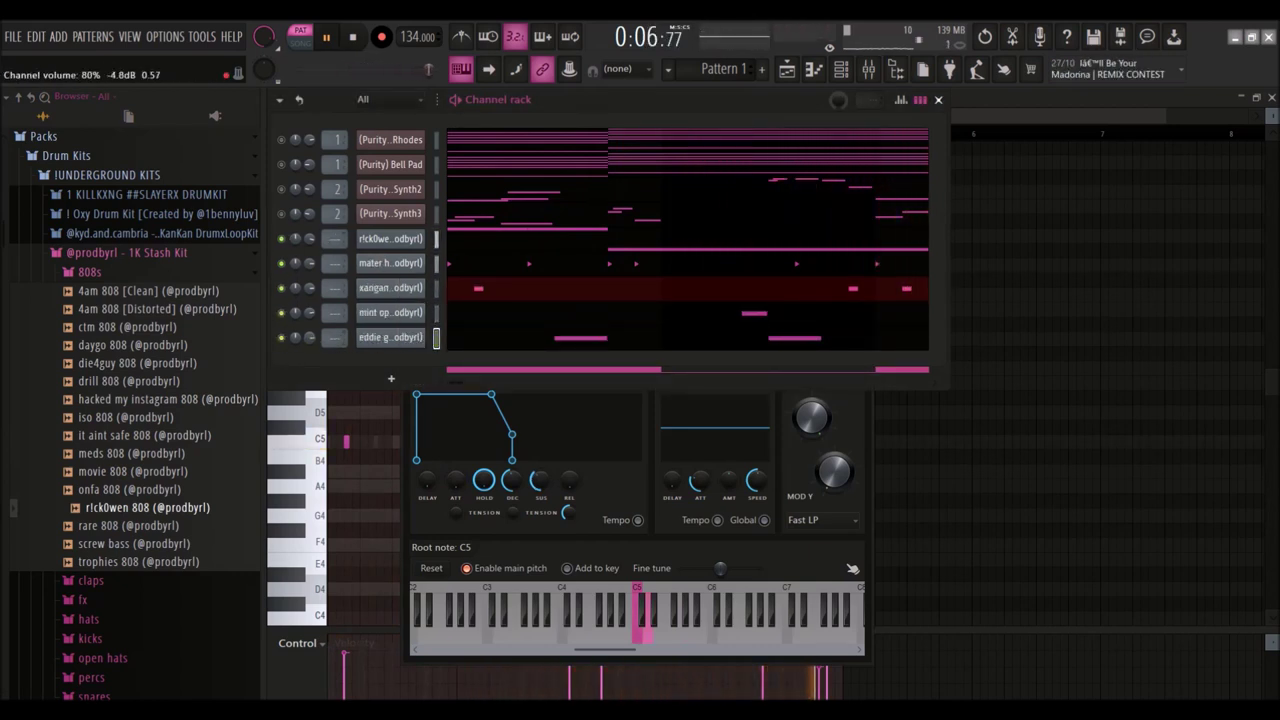
left_click(90, 580)
left_click_drag(141, 406, 380, 343)
left_click_drag(689, 541, 689, 529)
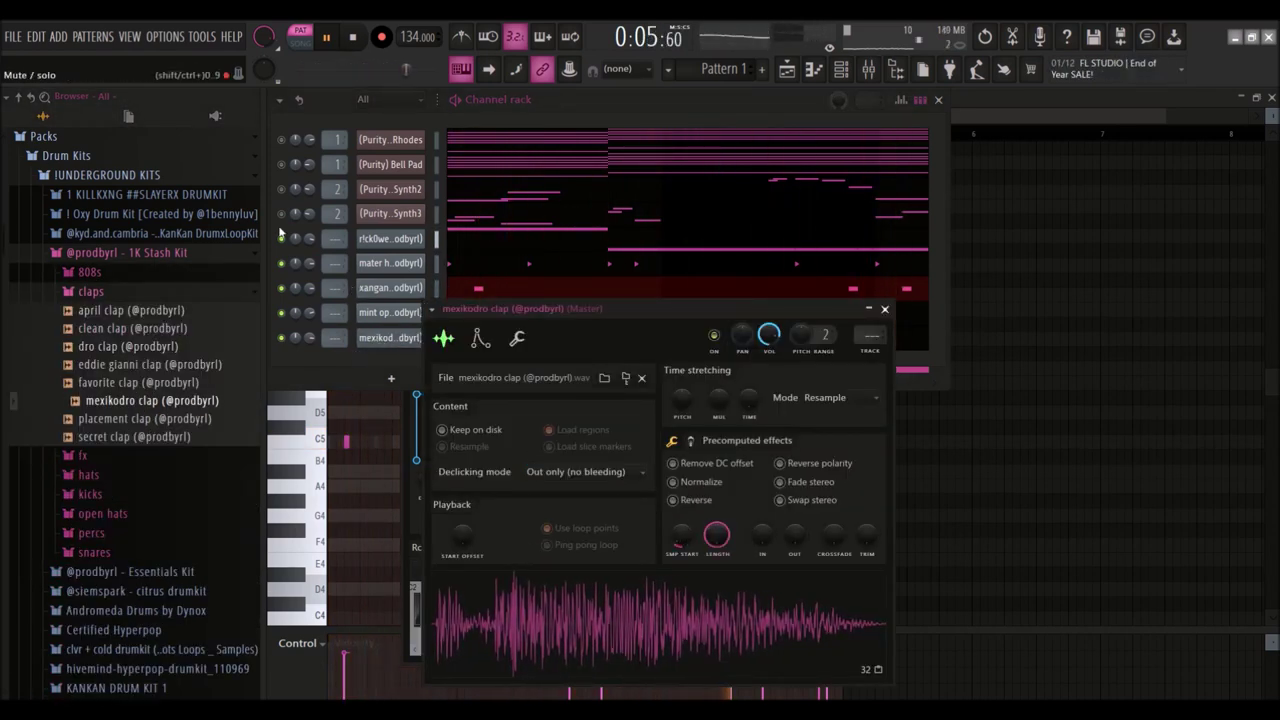
Step: Unmute the melody channels to hear the full pattern, and solo the 808 channel before stopping playback
left_click(283, 199)
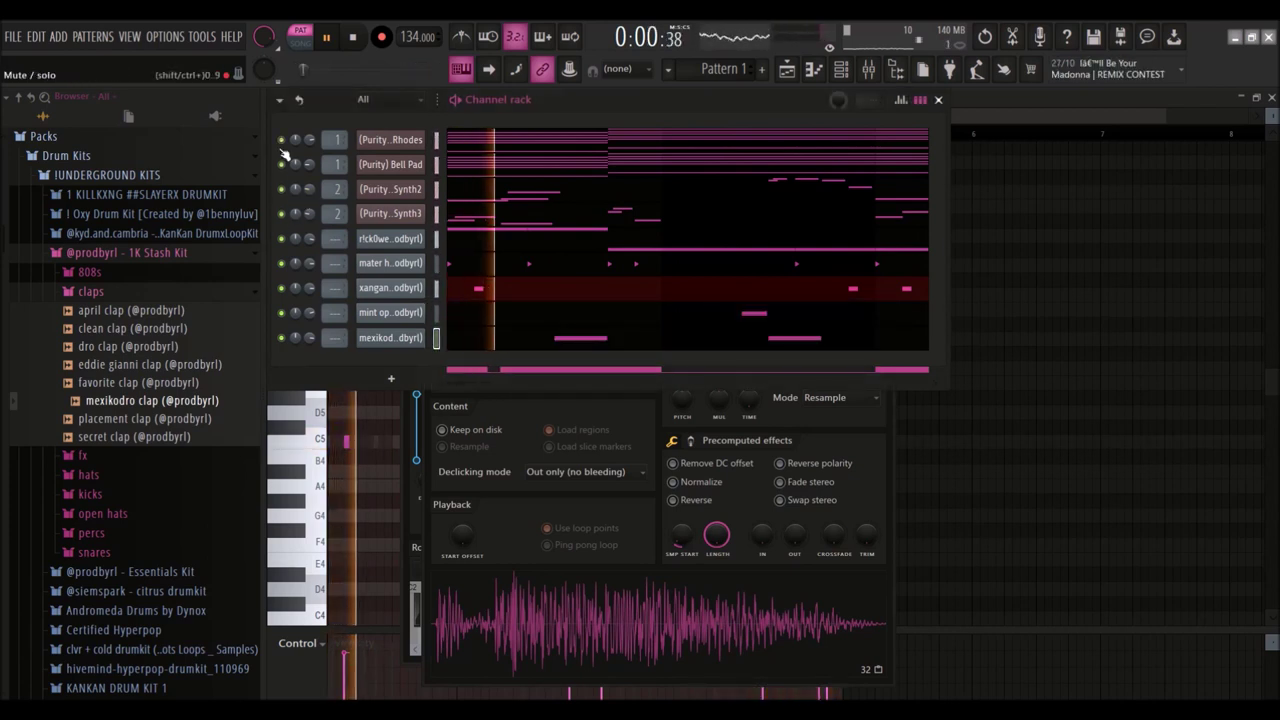
right_click(281, 246)
left_click(430, 237)
key("space")
Step: Audition 808s in the PLUGGNB drumkit and replace the r!ck0wen 808 with XanGang 808 (1)
left_click(128, 253)
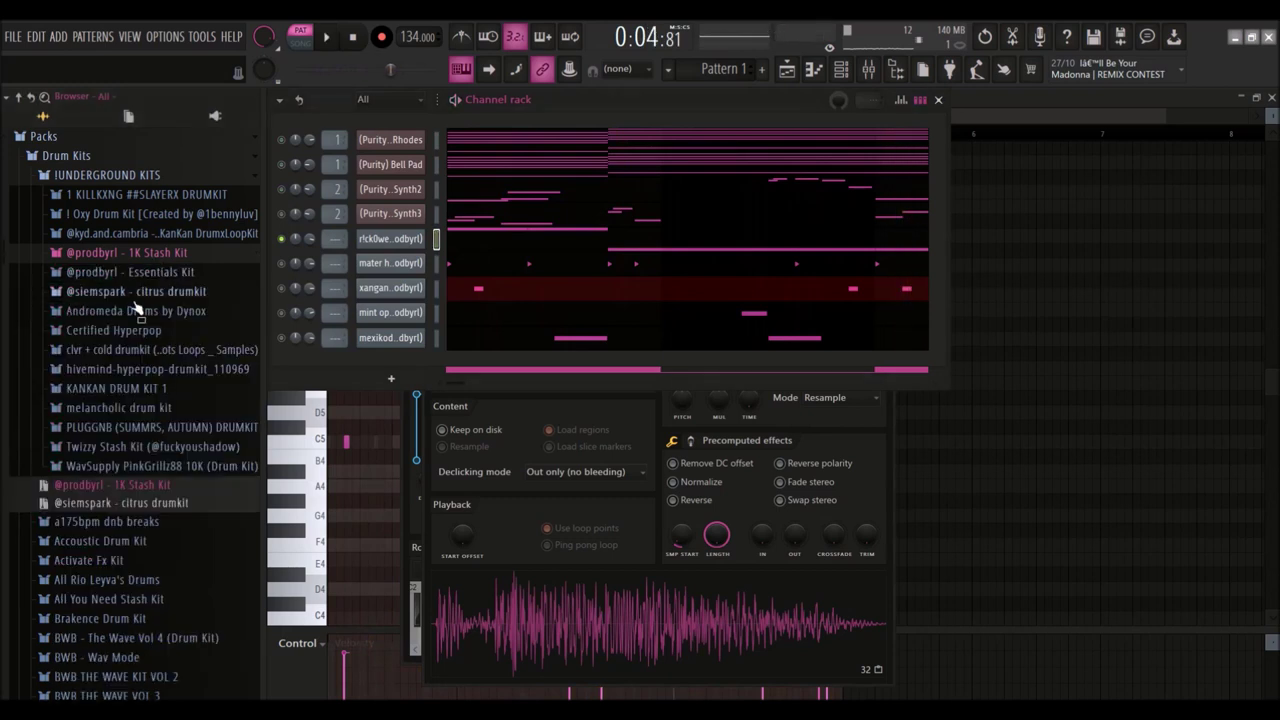
left_click(113, 446)
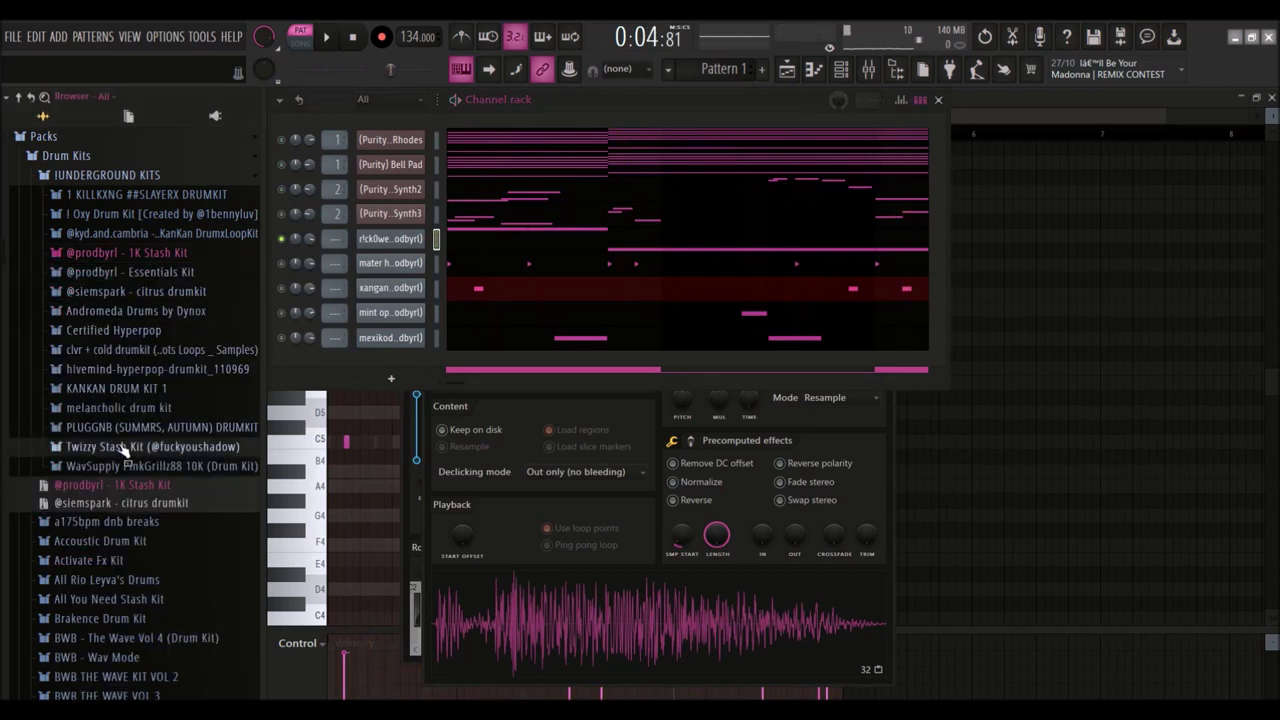
left_click(135, 427)
left_click(90, 446)
left_click(125, 484)
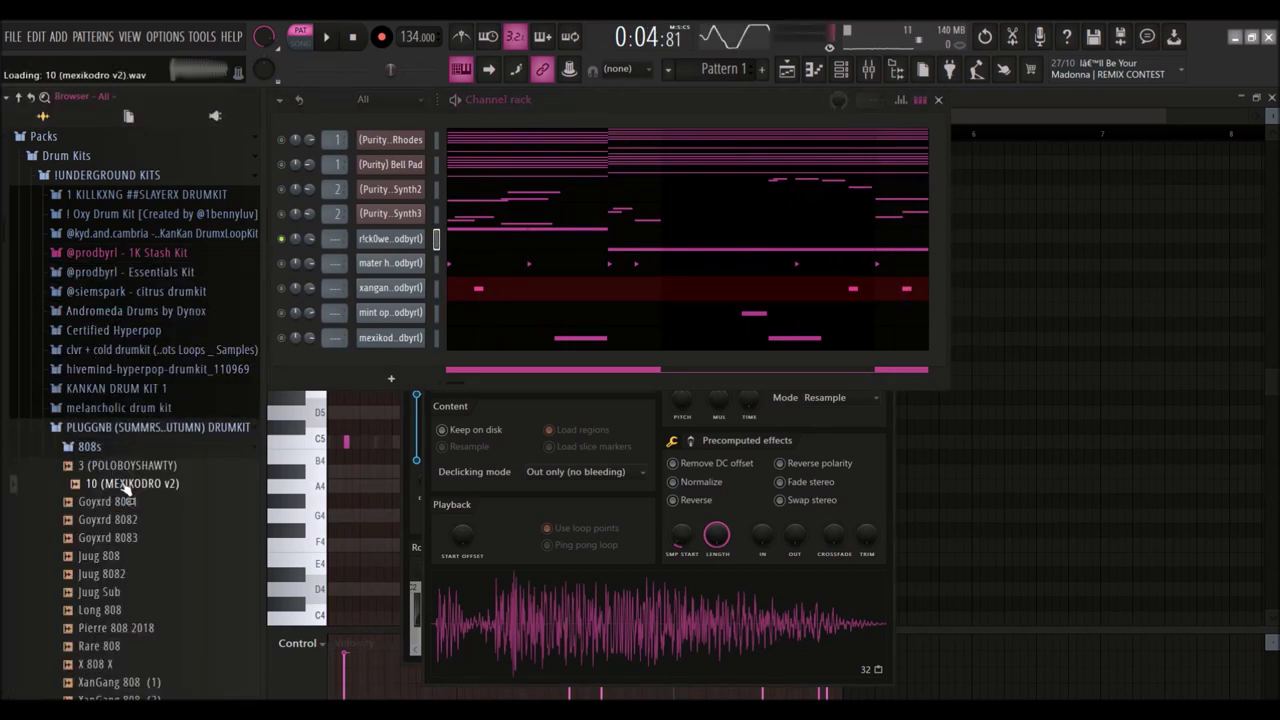
scroll(138, 563, "down", 2)
left_click(125, 557)
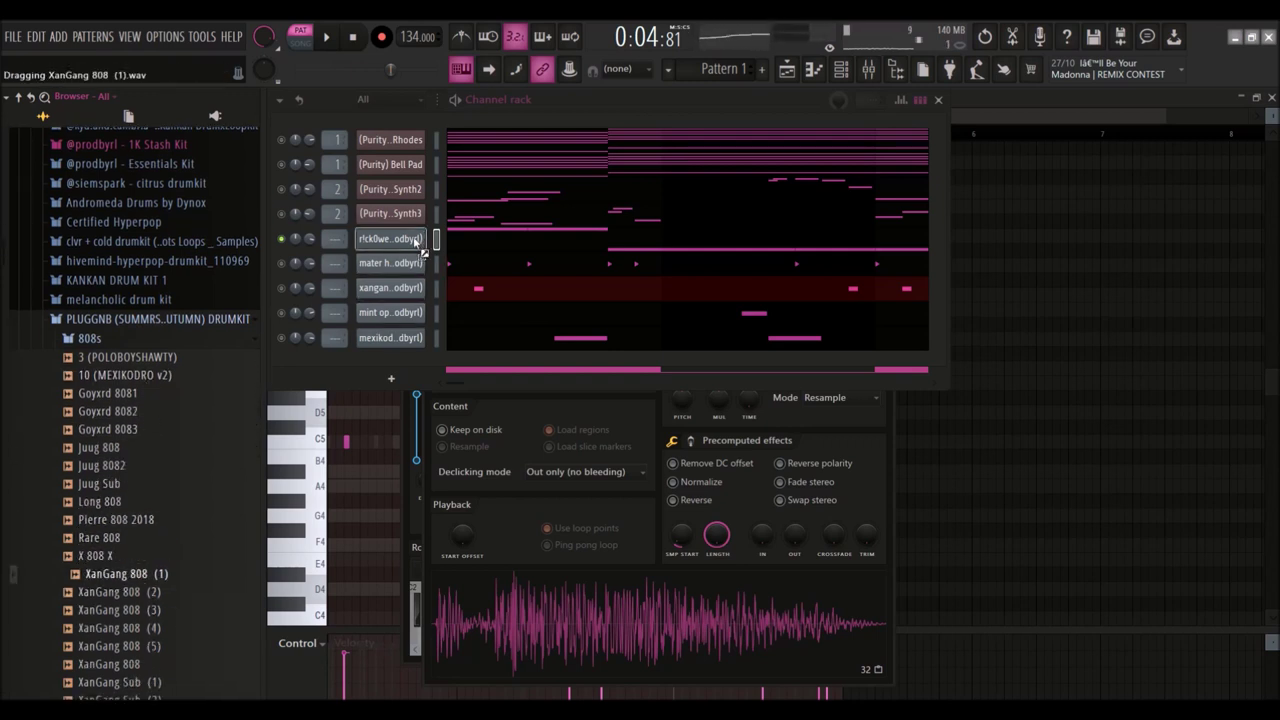
left_click_drag(418, 240, 410, 241)
Step: Transpose the XanGang 808 bassline to F#5, B4 and C#5 while it plays, and raise all note velocities to maximum
key("space")
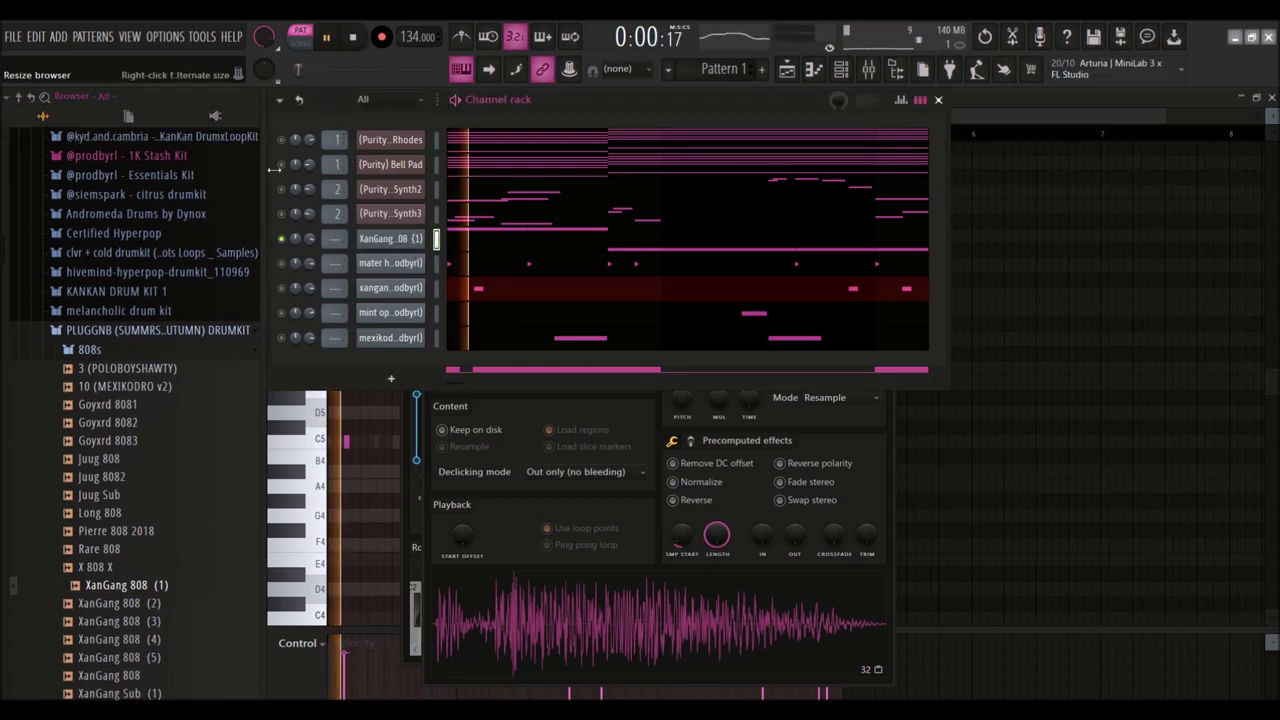
left_click(474, 243)
key("shift+Down")
key("shift+Down")
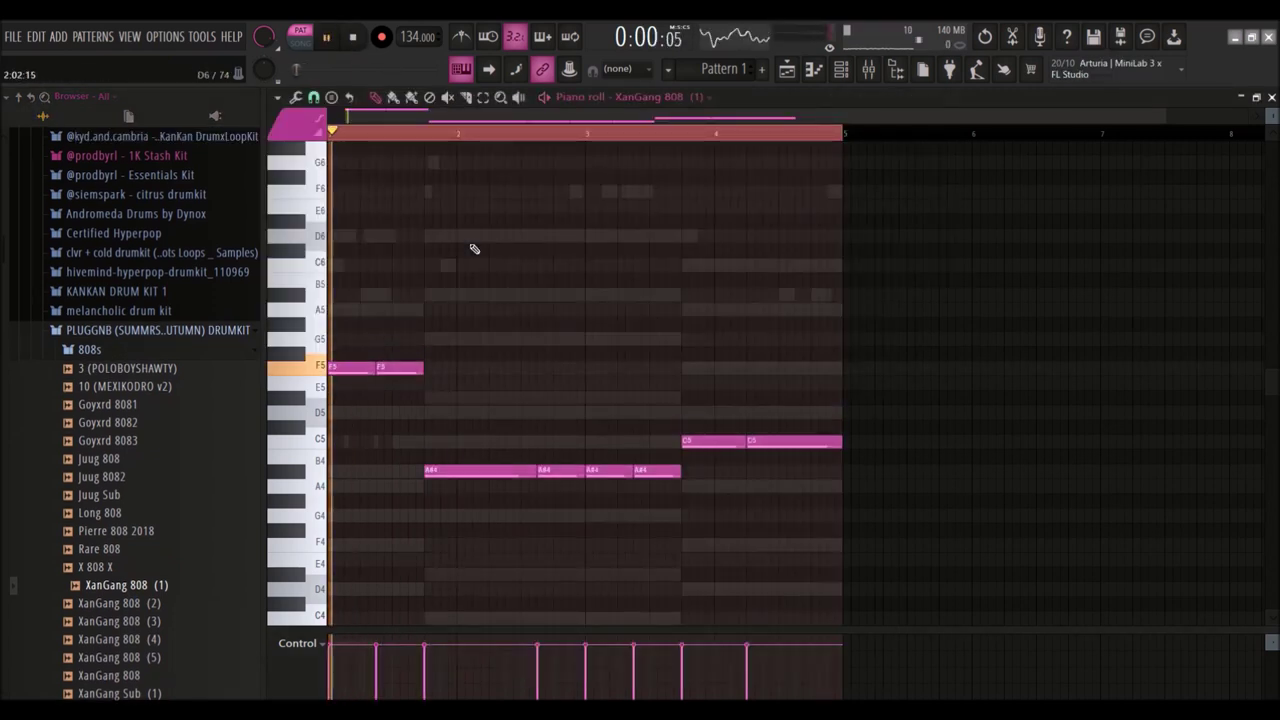
key("shift+Up")
key("space")
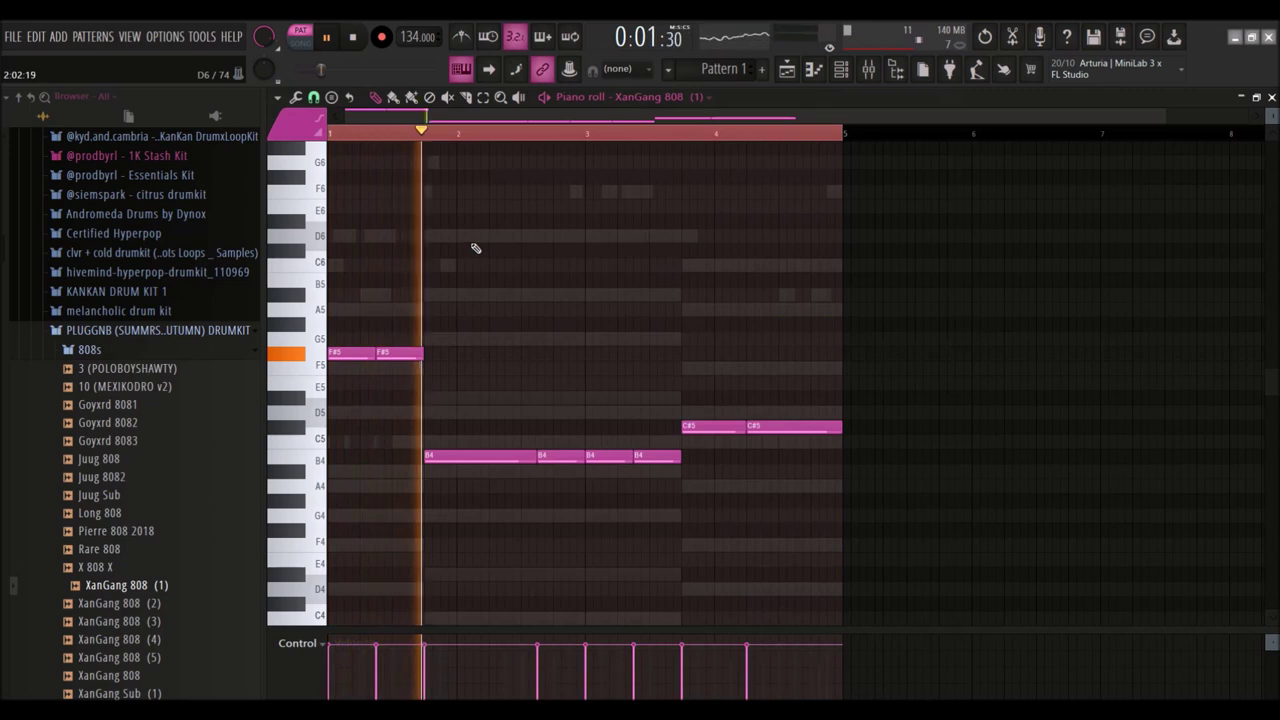
key("ctrl+d")
key("ctrl+a")
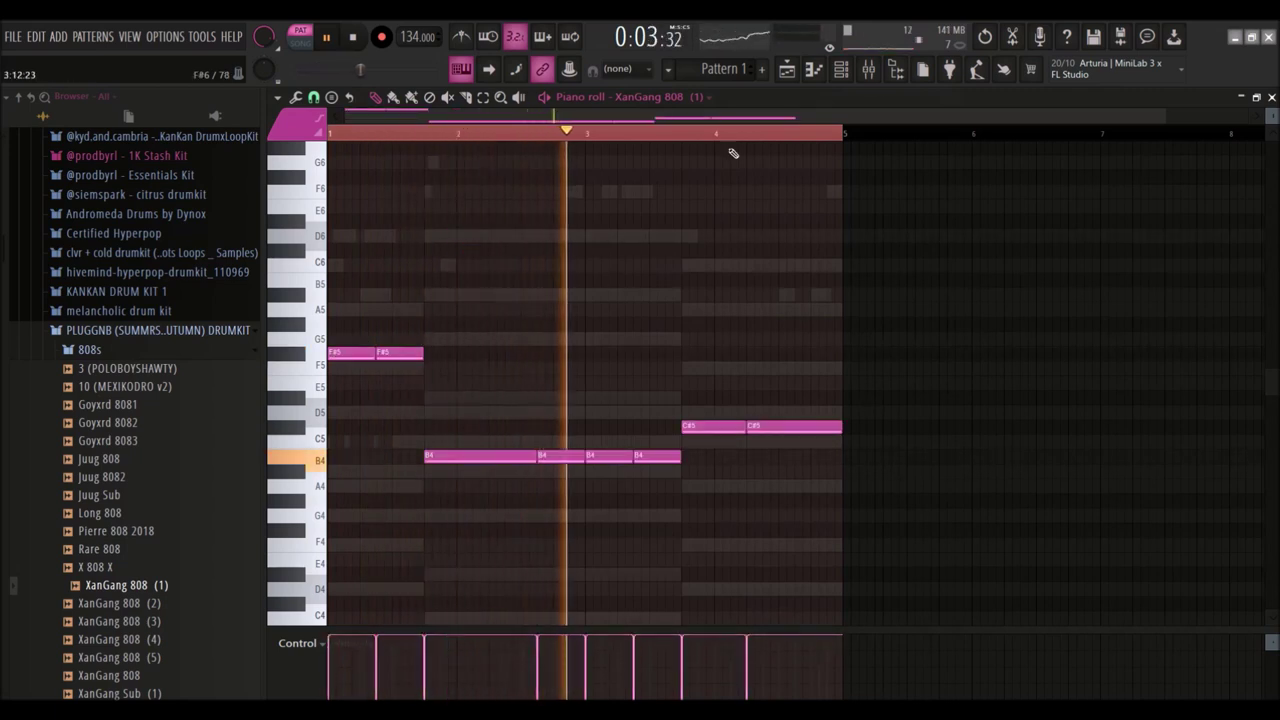
Step: Unmute the drum and melody channels during playback and lower the XanGang 808 channel's volume to 85%
left_click(841, 68)
left_click(281, 263)
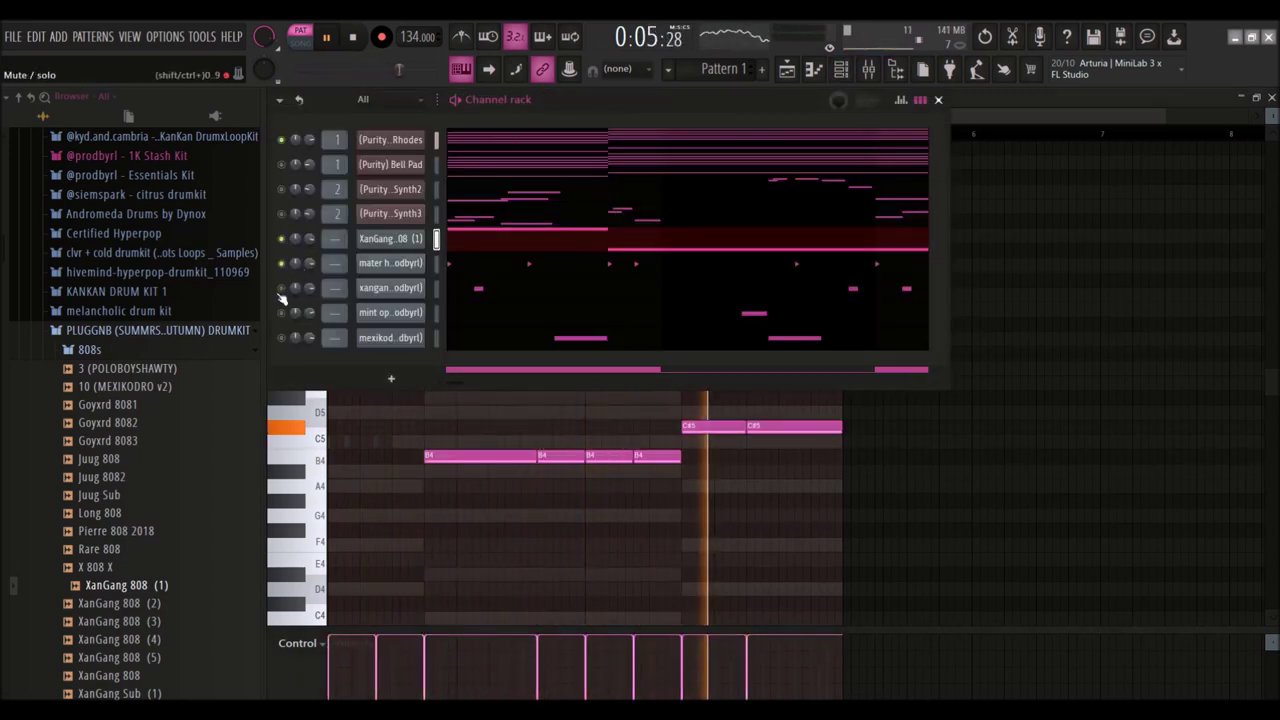
left_click(281, 337)
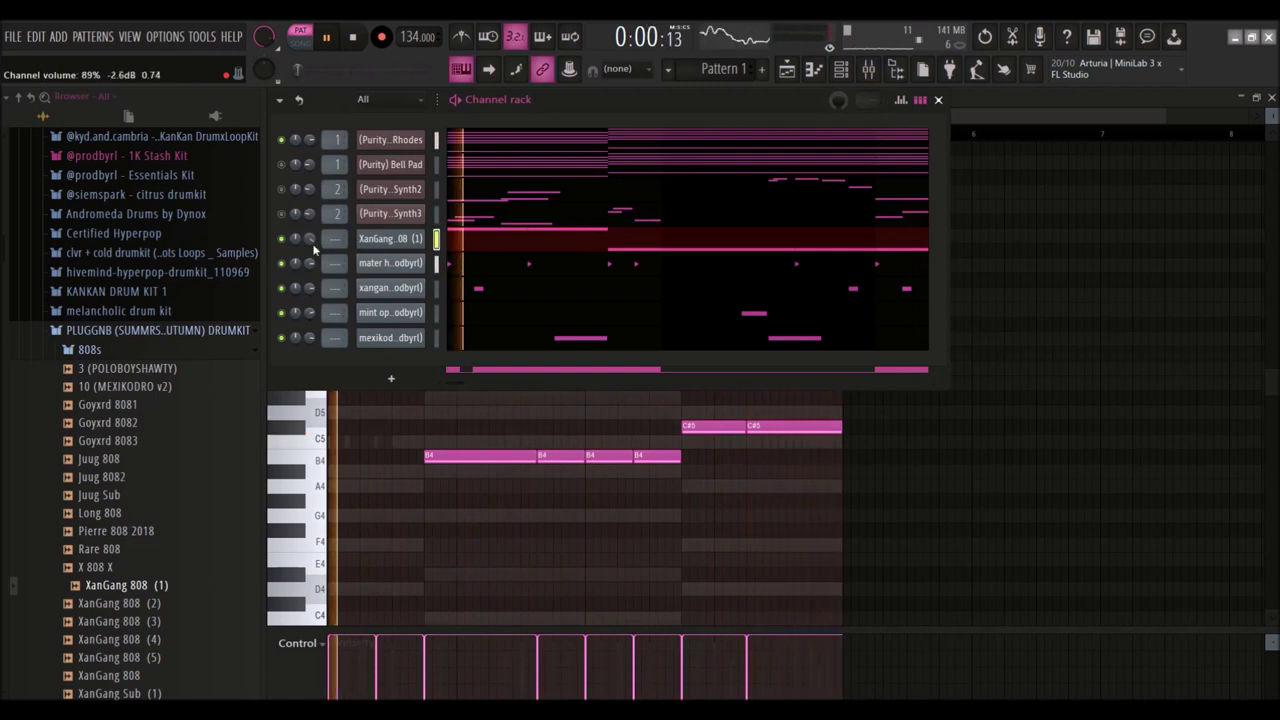
left_click_drag(309, 238, 313, 248)
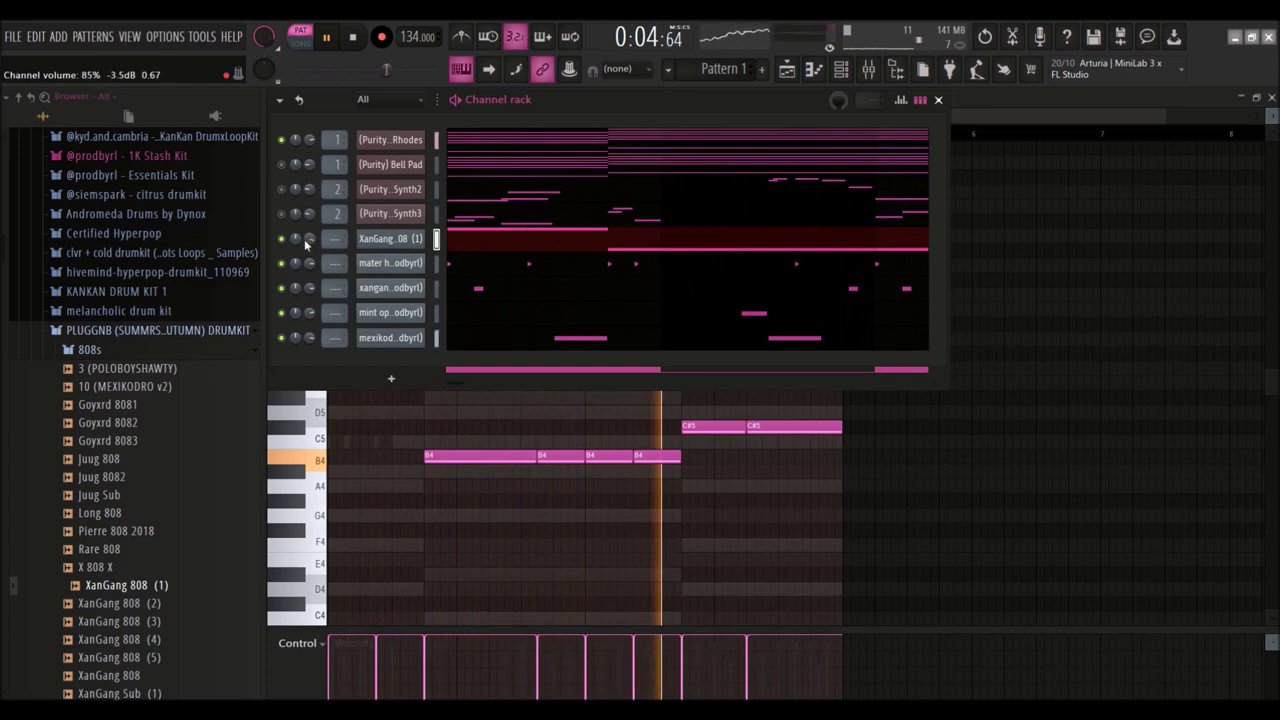
right_click(283, 140)
right_click(283, 140)
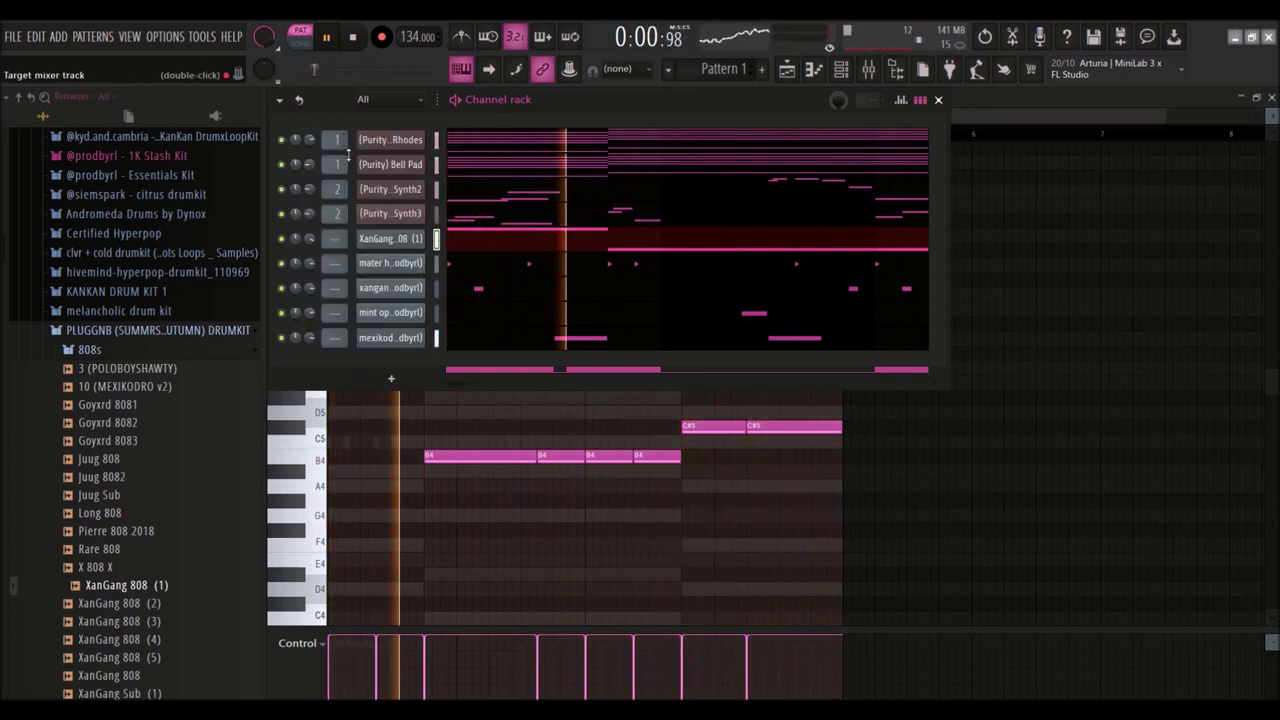
Step: Clone the (Purity) R&B Synth3 channel
left_click(75, 352)
scroll(196, 330, "up", 4)
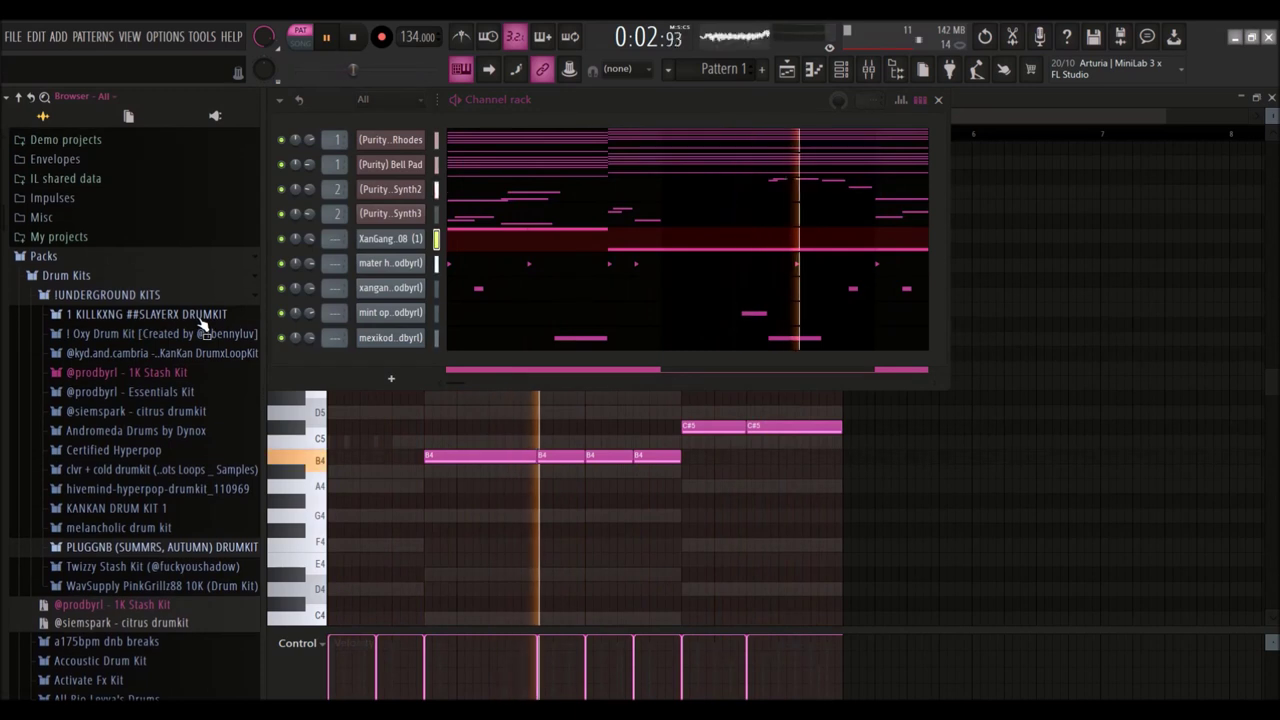
left_click(126, 372)
left_click(126, 372)
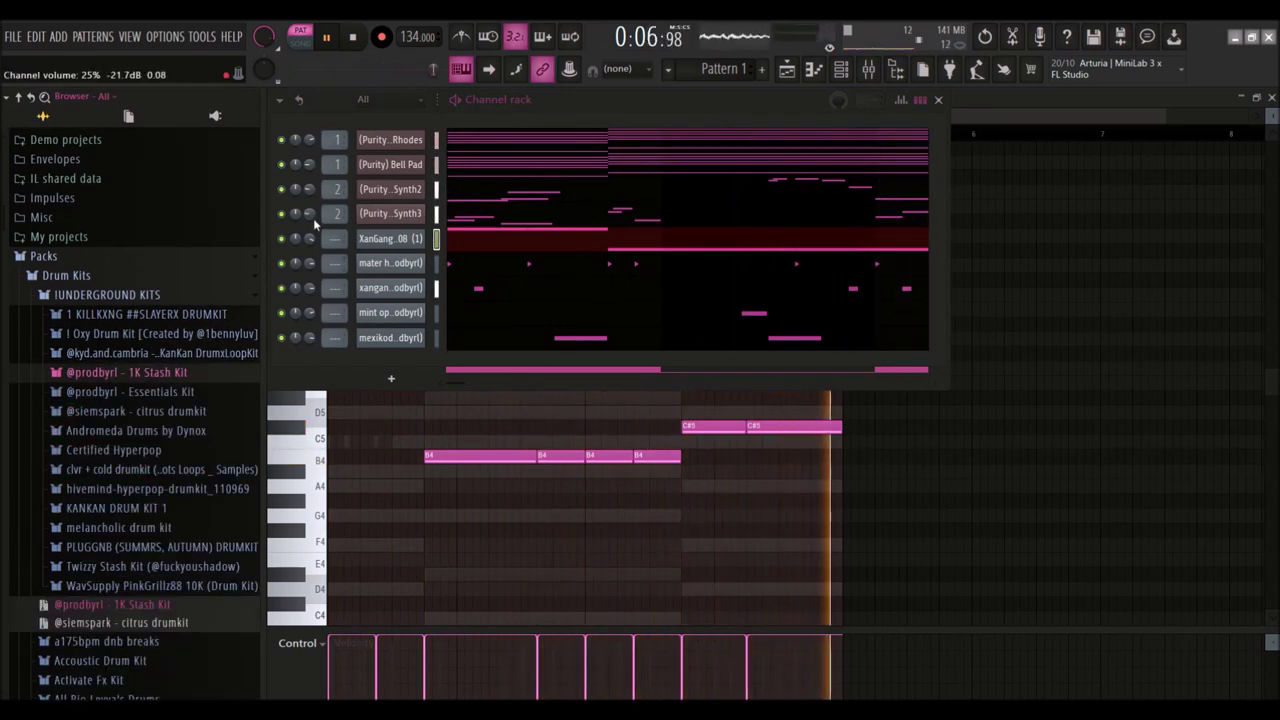
right_click(426, 207)
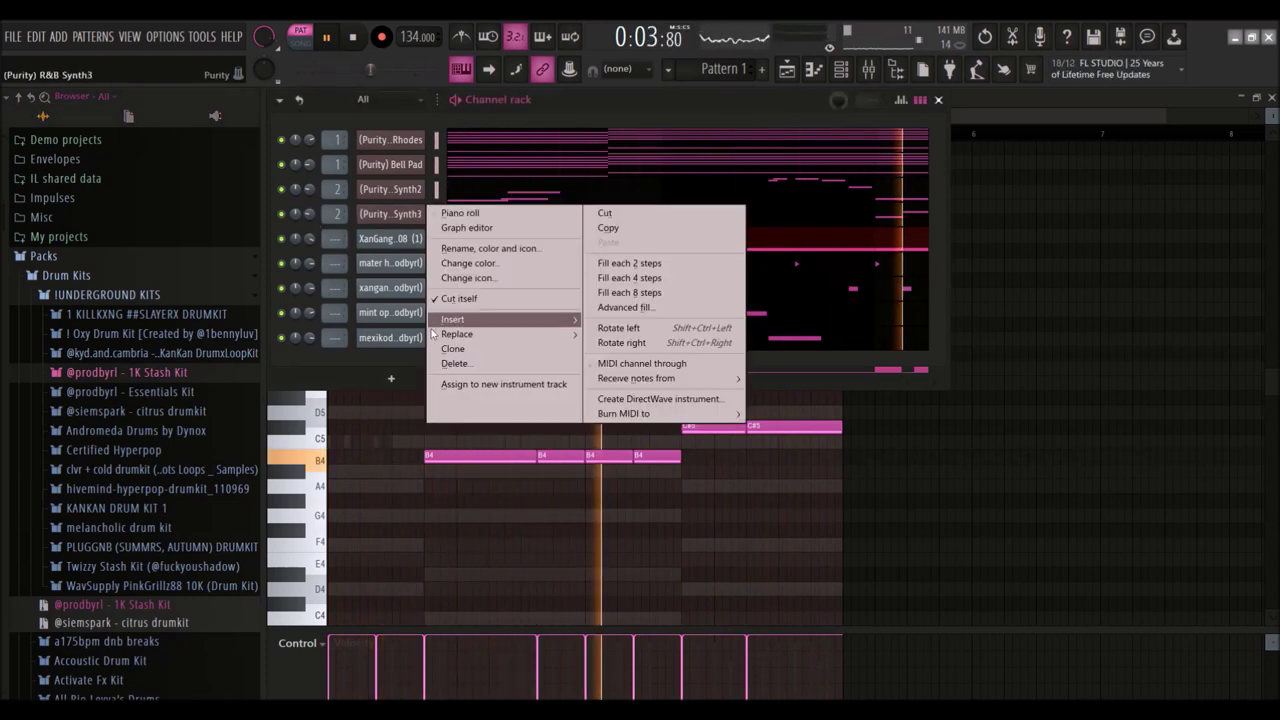
left_click(453, 348)
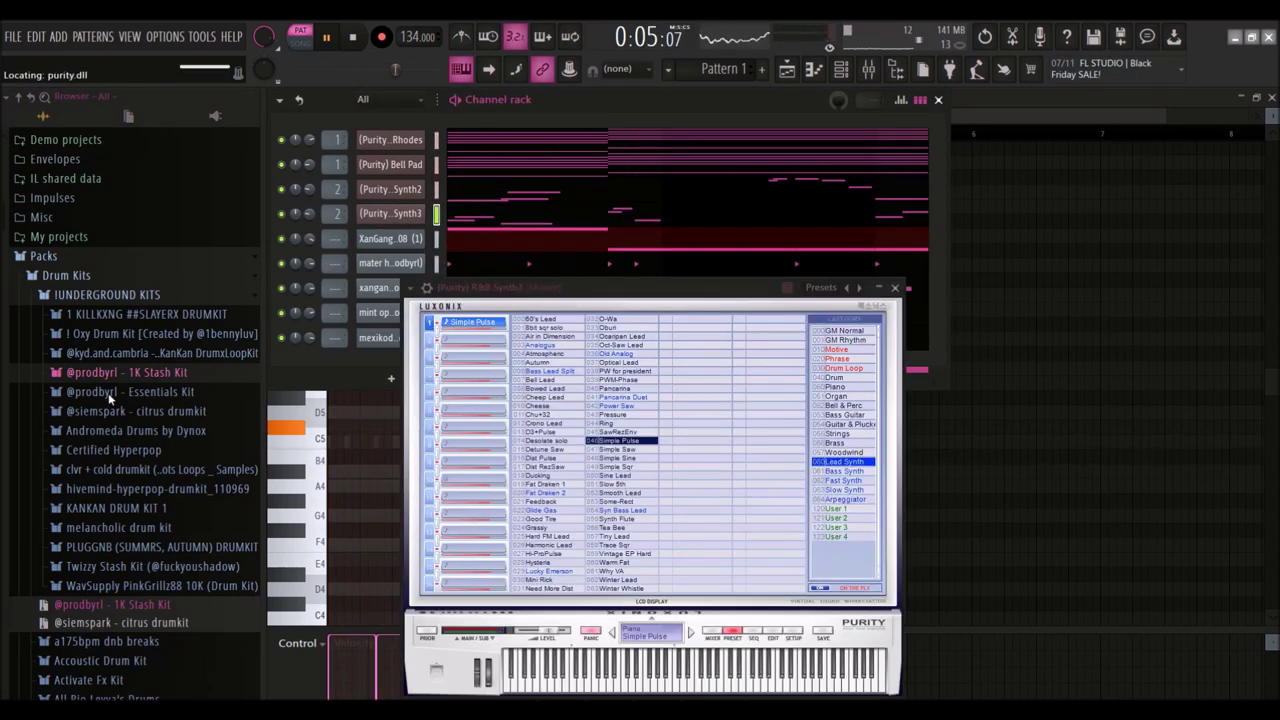
Step: Load (Purity) Drag Strings from the PLUGGNB drumkit's Strings sound presets onto the cloned synth channel and open its piano roll
left_click(133, 547)
left_click(88, 566)
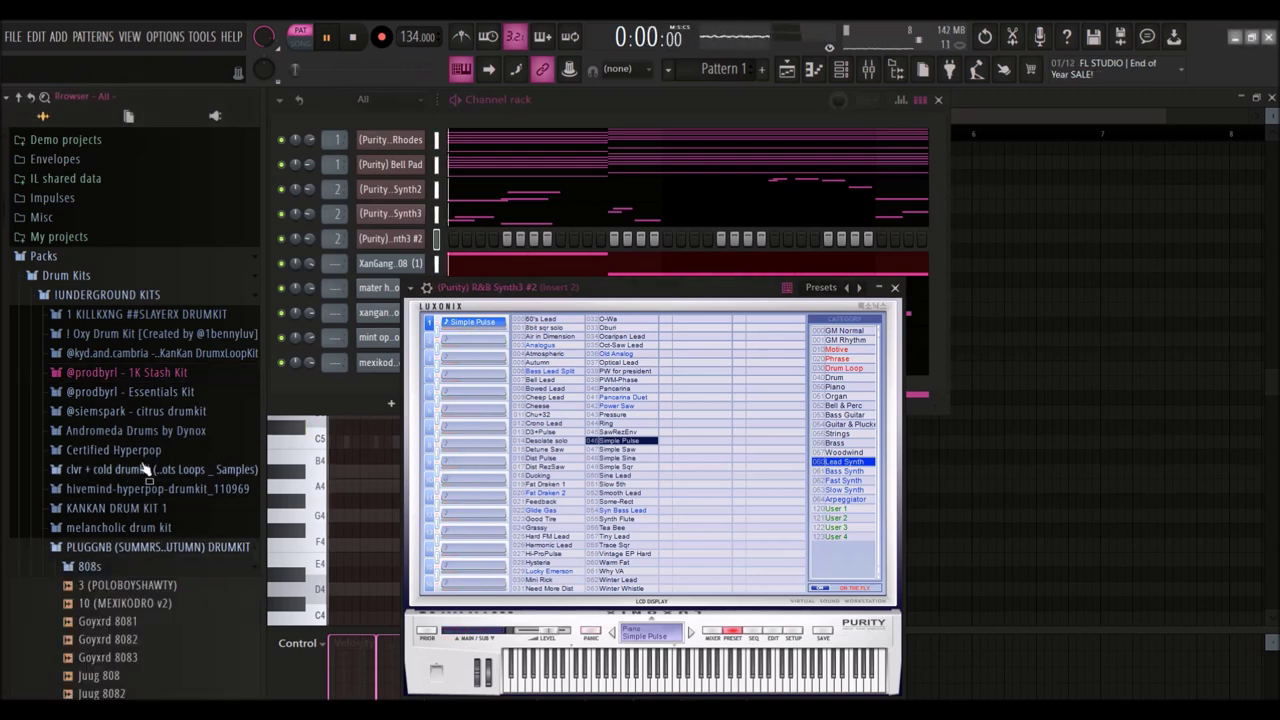
scroll(120, 450, "down", 4)
left_click(90, 350)
scroll(105, 330, "down", 4)
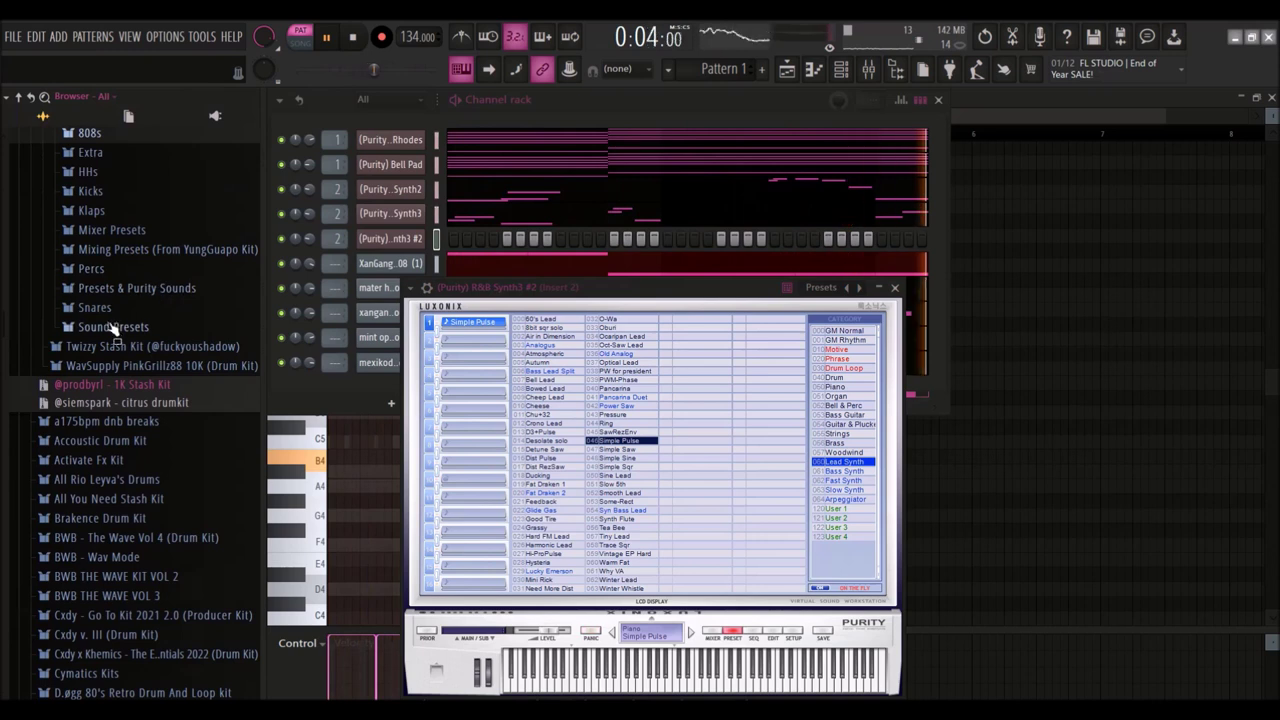
left_click(117, 327)
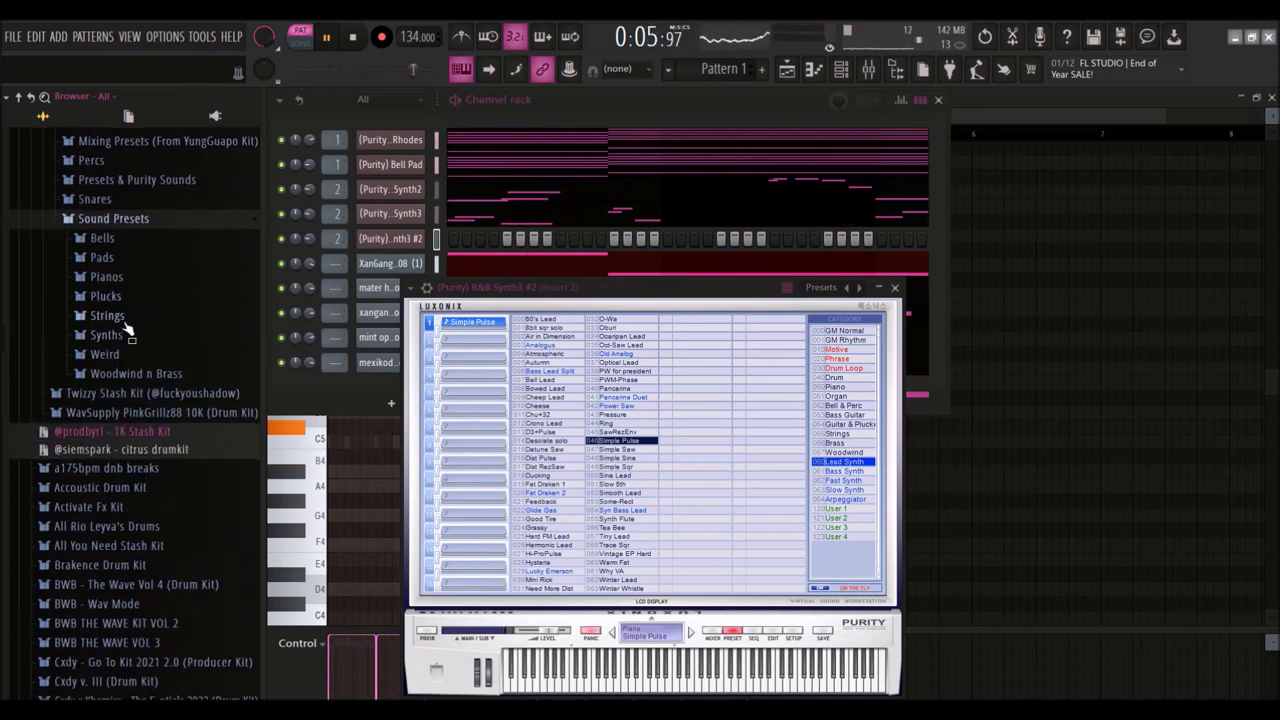
left_click(110, 335)
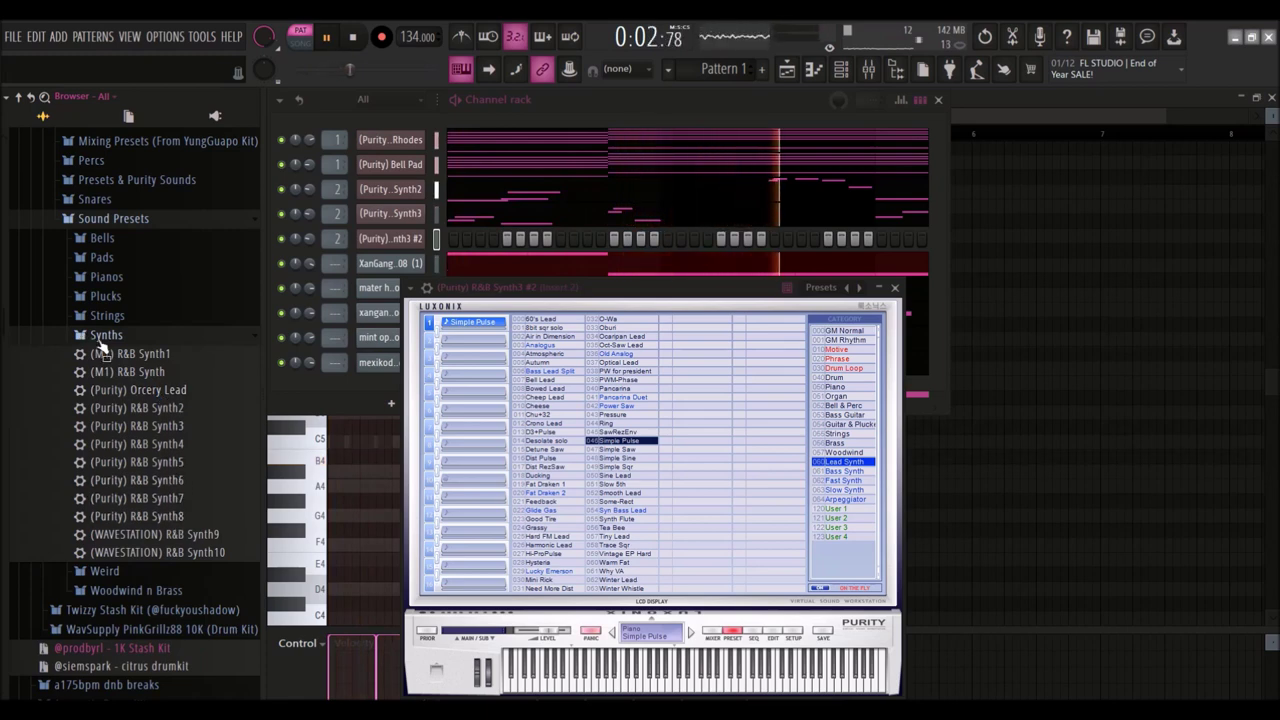
left_click(106, 335)
left_click(128, 356)
left_click(126, 354)
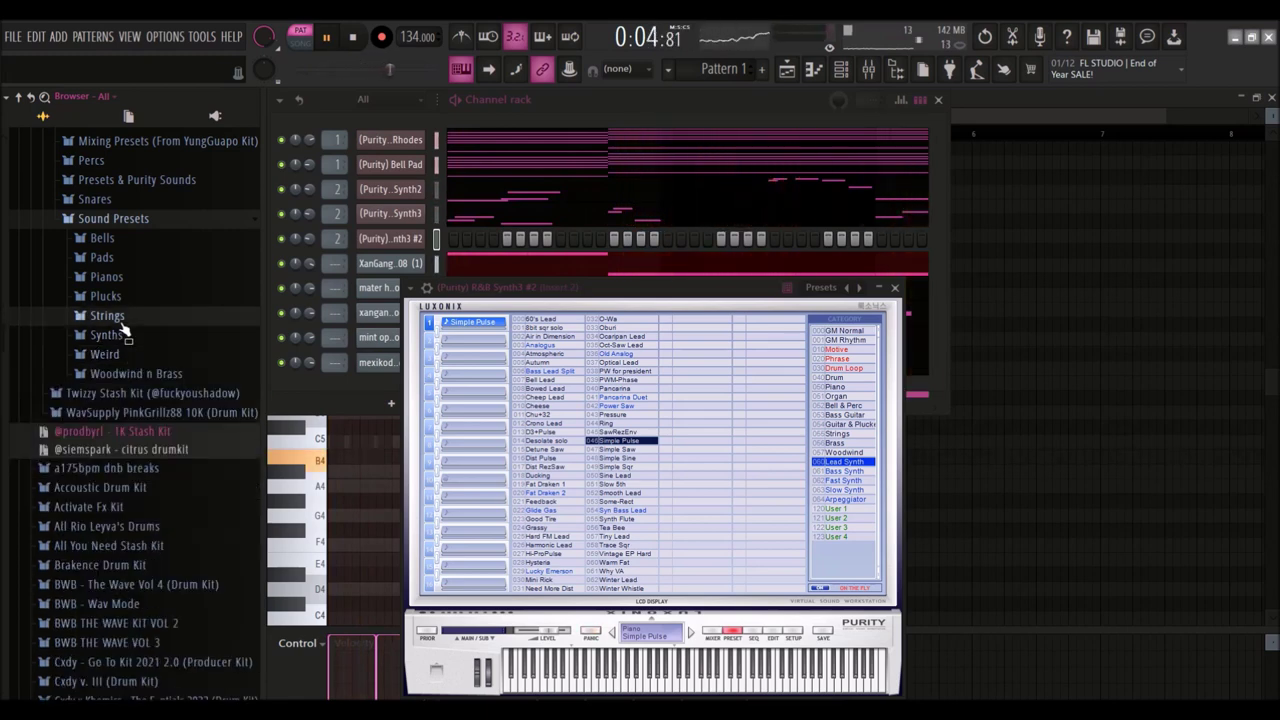
left_click(128, 316)
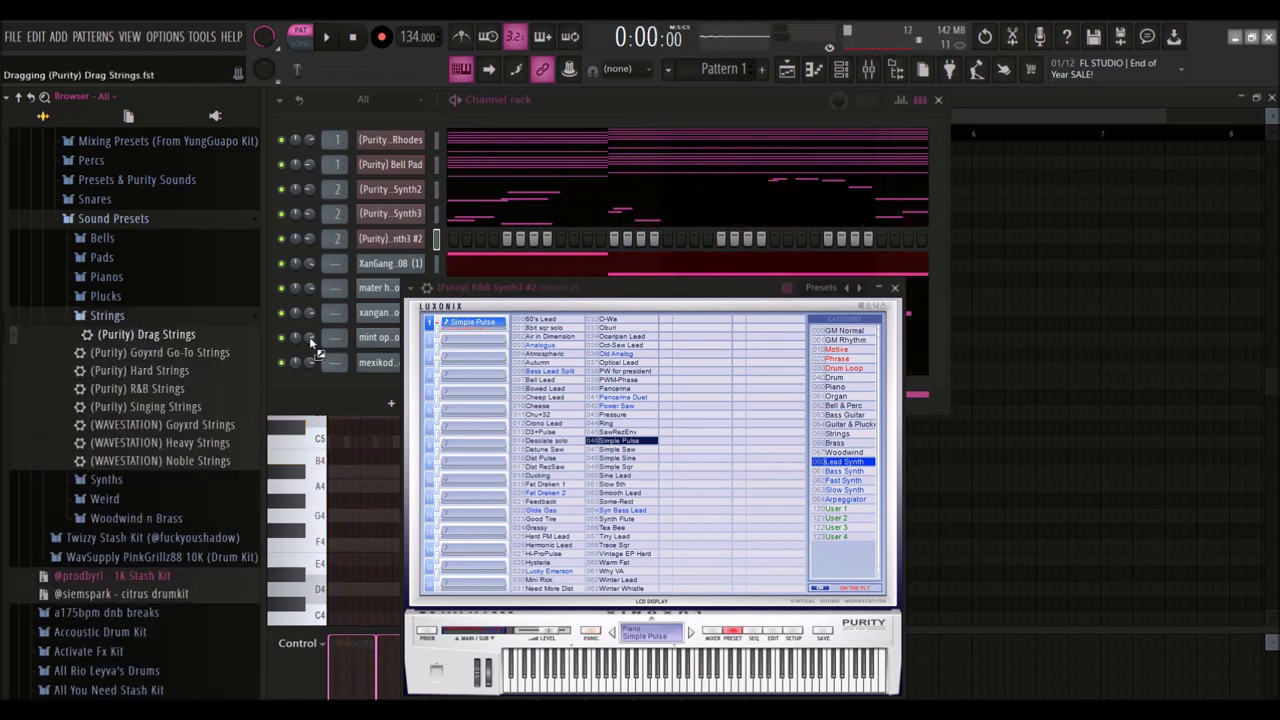
right_click(420, 238)
left_click(450, 240)
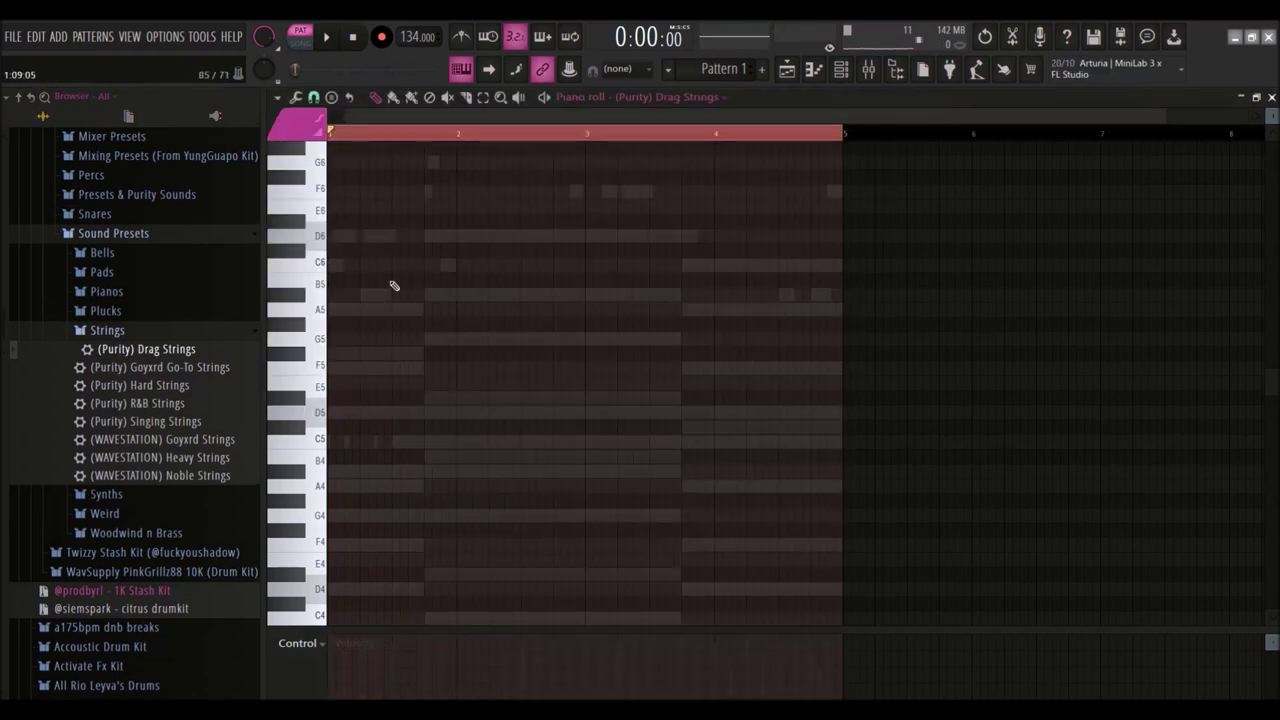
key("space")
key("space")
scroll(455, 280, "up", 2)
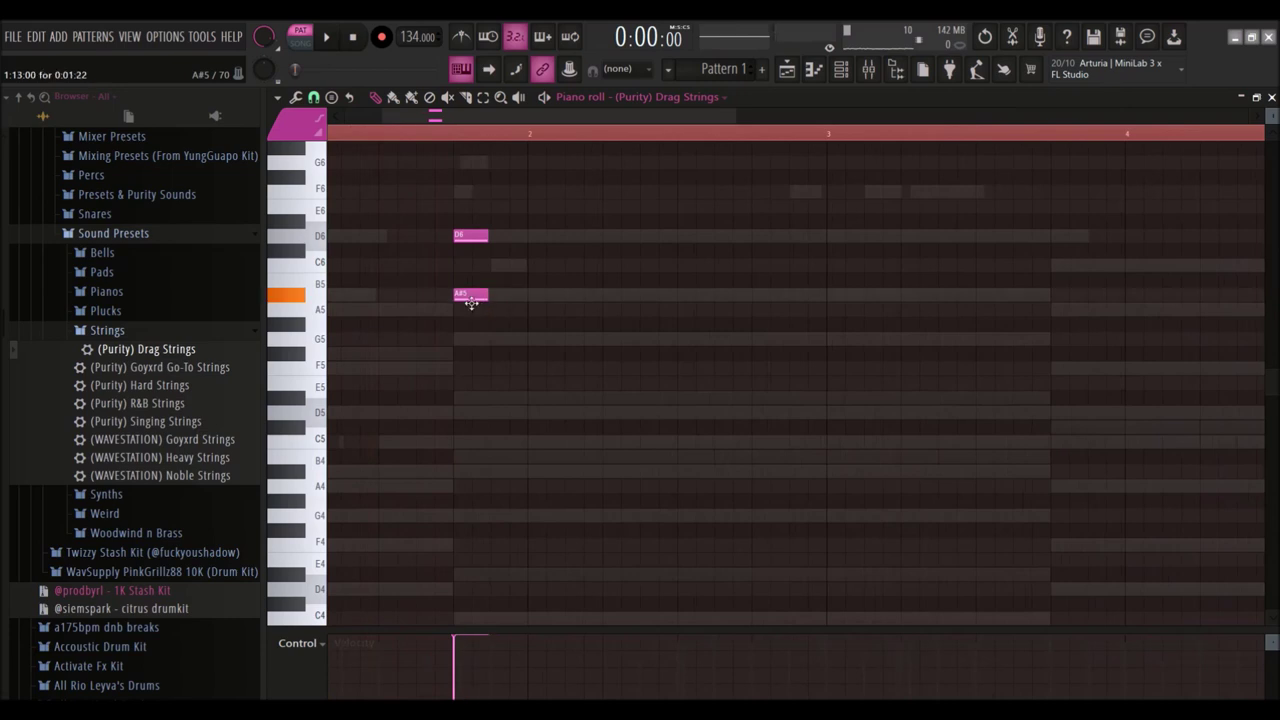
left_click(465, 340)
scroll(466, 376, "up", 1)
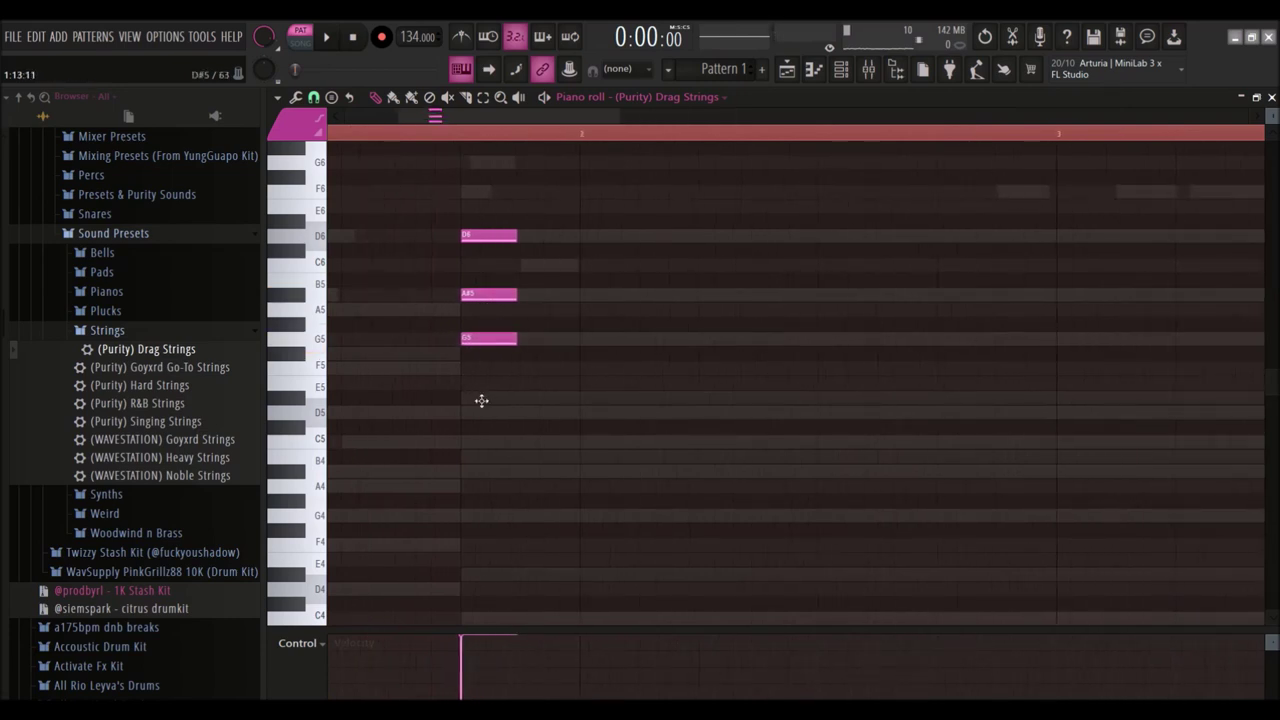
Step: Copy the C4, D#4, G4, A#4 and D5 chord ending at bar 3 from the Bell Pad into Drag Strings
left_click(660, 104)
left_click(690, 140)
scroll(640, 300, "down", 3)
left_click_drag(617, 200, 594, 549)
left_click(670, 97)
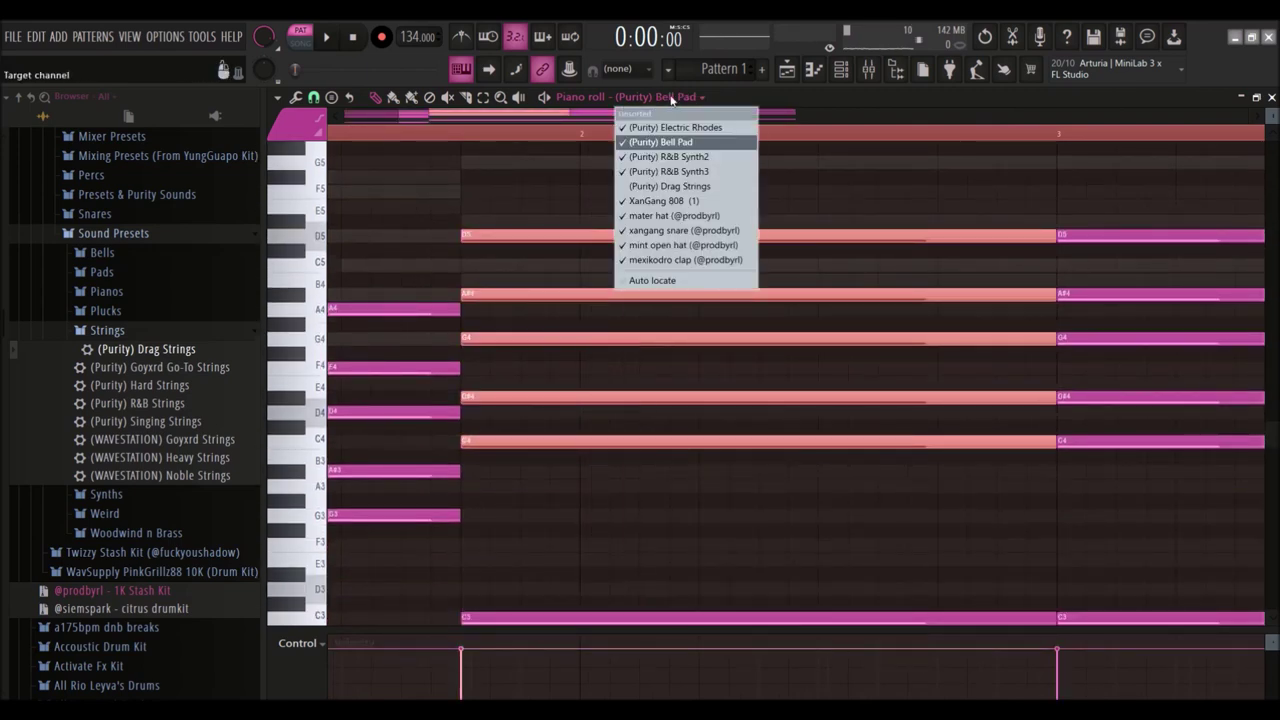
left_click(665, 187)
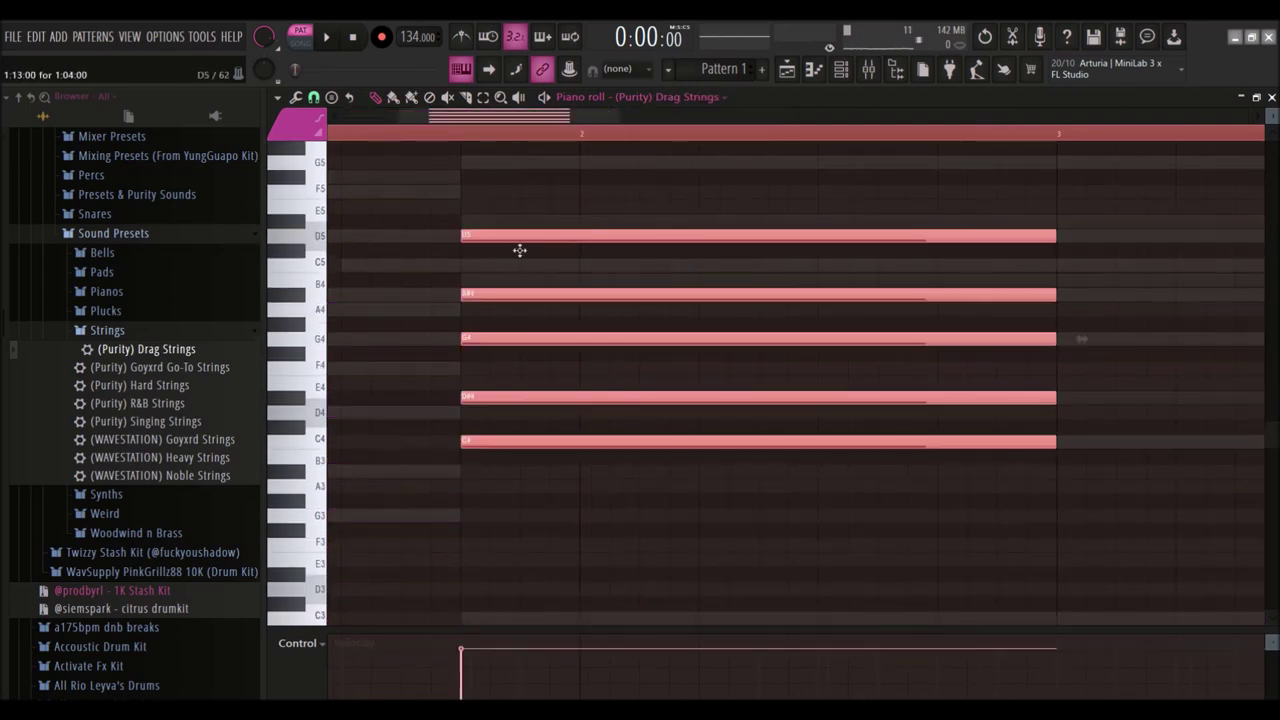
scroll(523, 249, "down", 3)
key("ctrl+u")
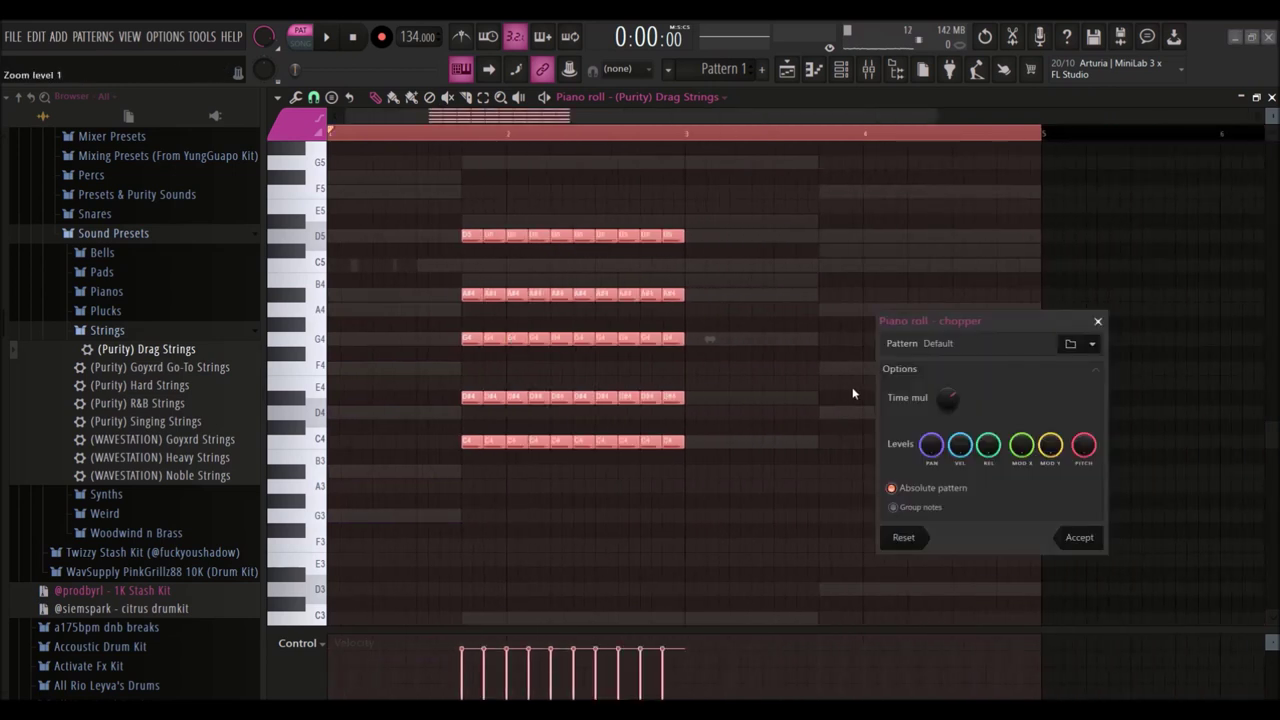
left_click(1099, 322)
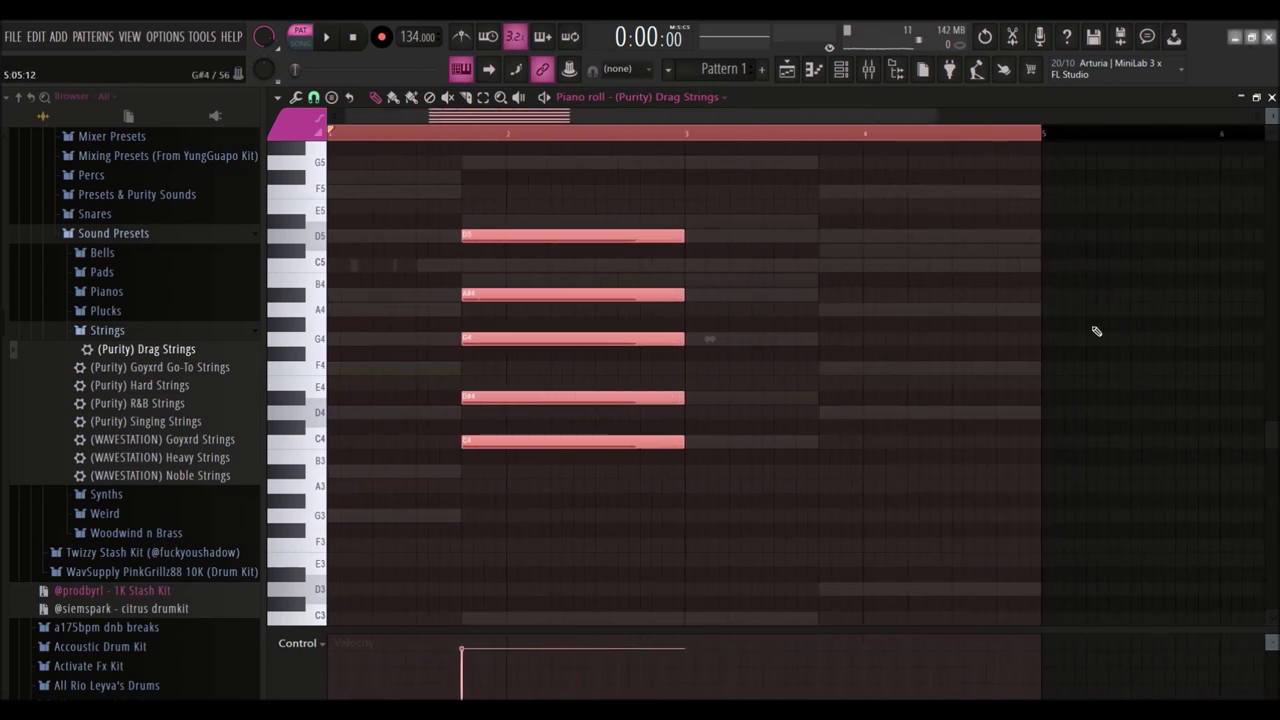
Step: Strum the pasted Drag Strings chord so its note starts stagger from D5 down to C4, preserving the note ends
key("ctrl+s")
left_click(498, 33)
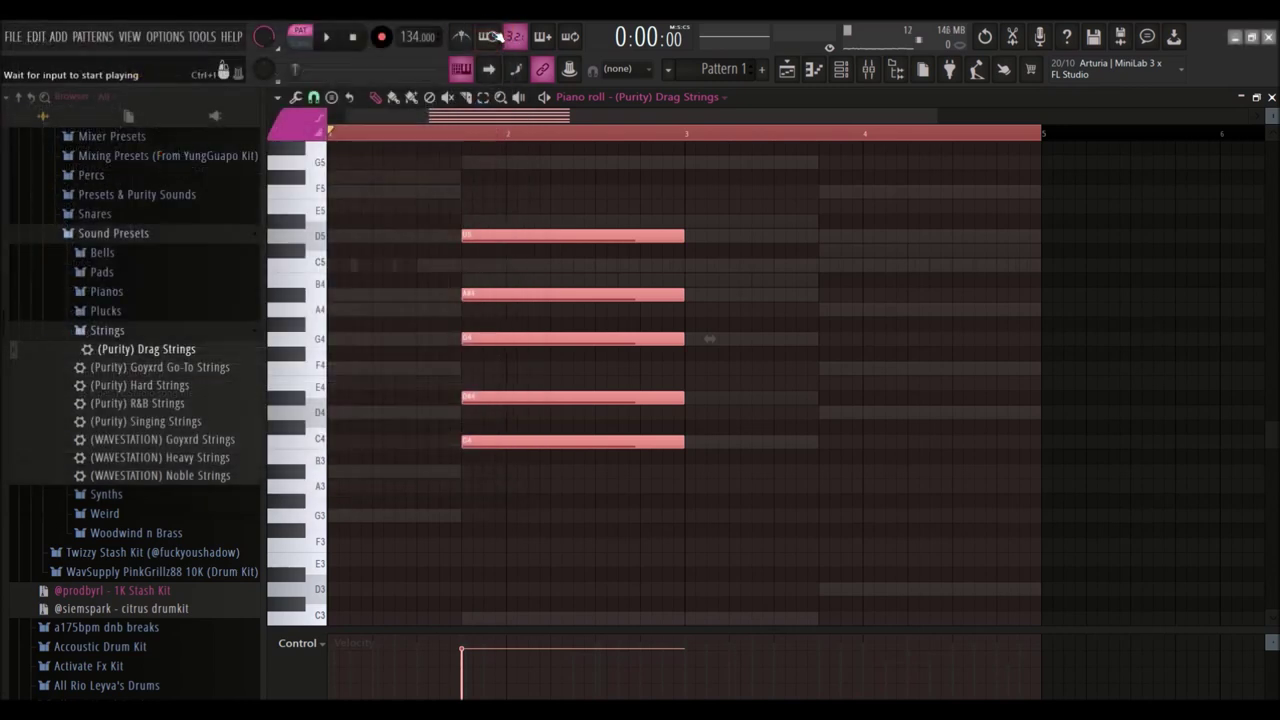
key("alt+s")
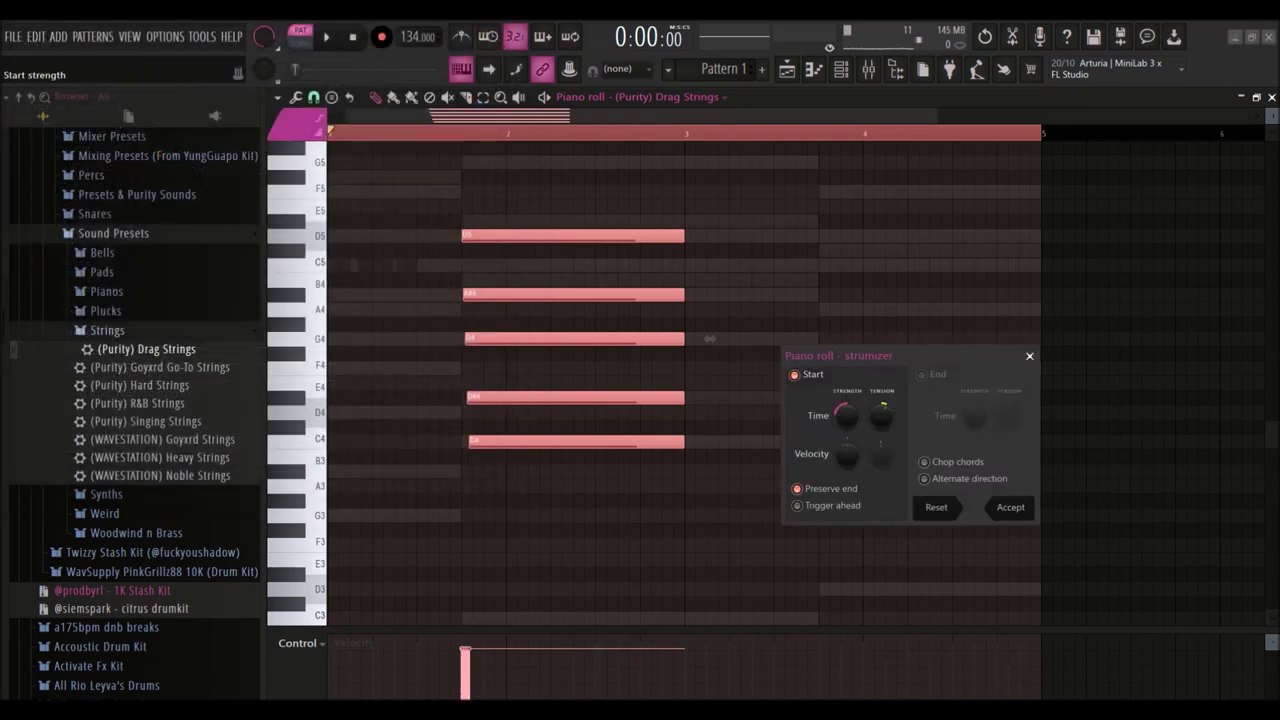
key("space")
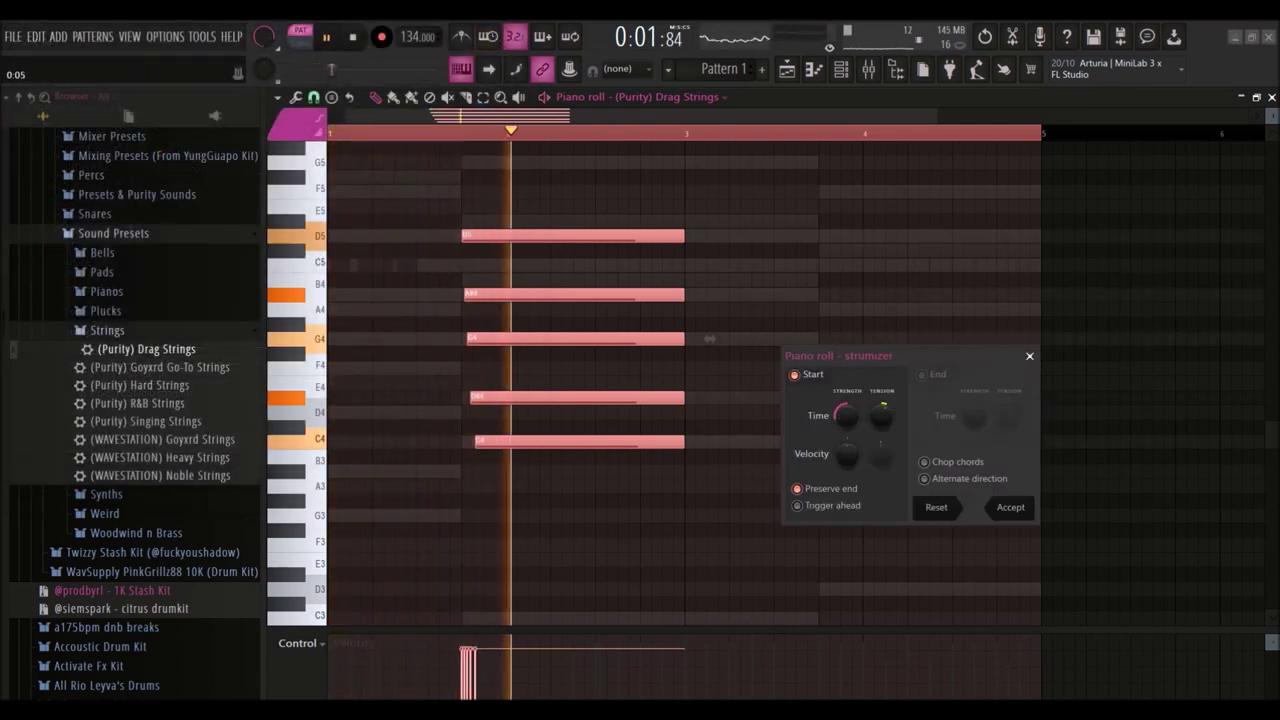
left_click(1011, 507)
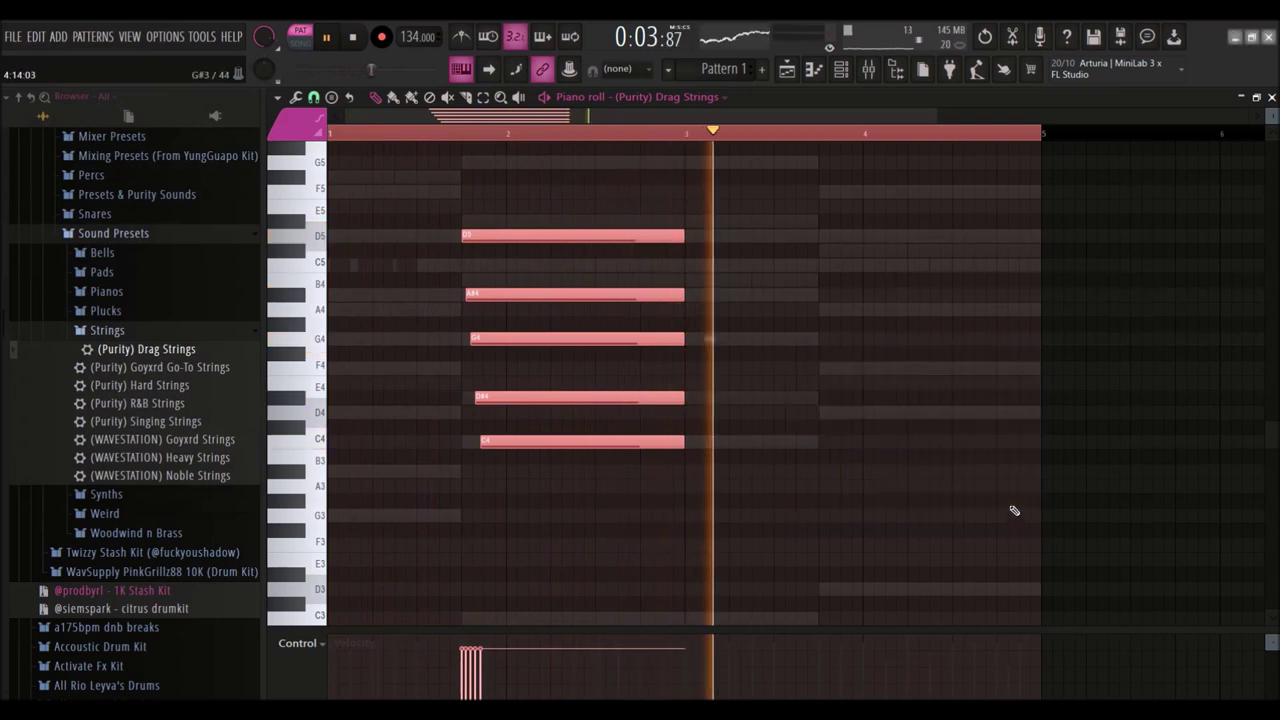
Step: Solo the strings channel, replace its preset with (Purity) Phase Chord from the Pianos presets and audition it
left_click(841, 68)
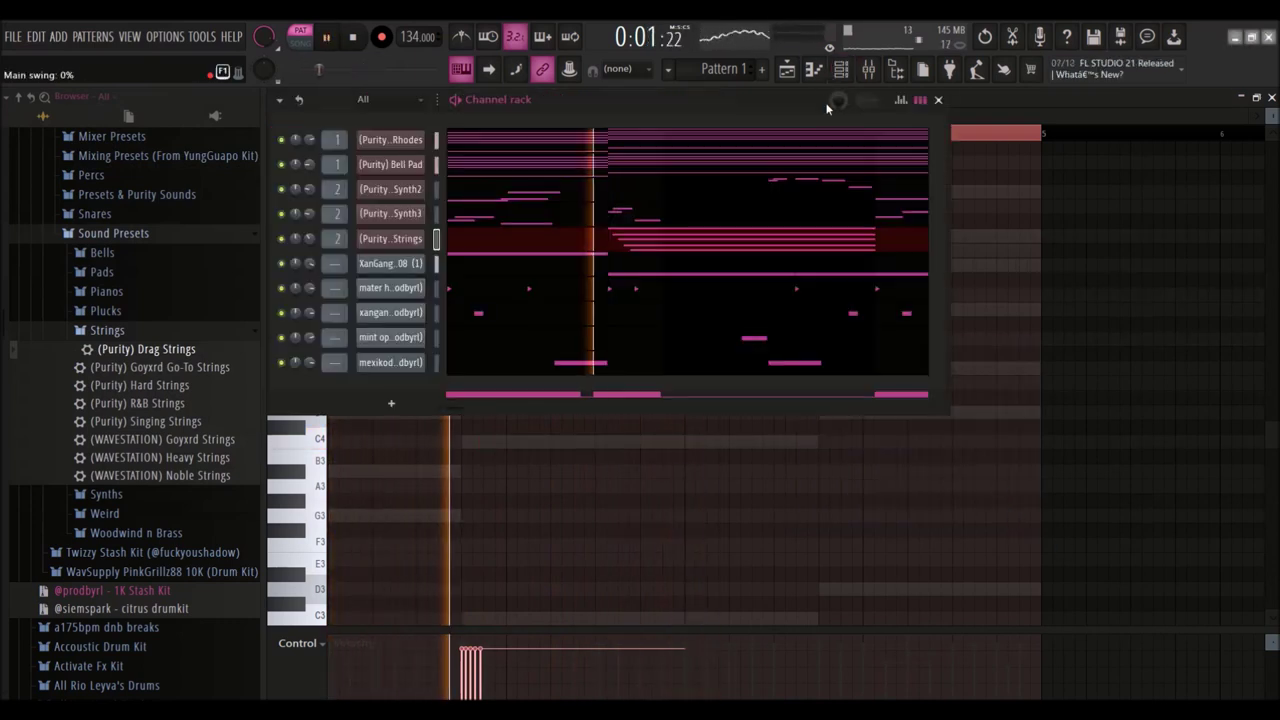
key("space")
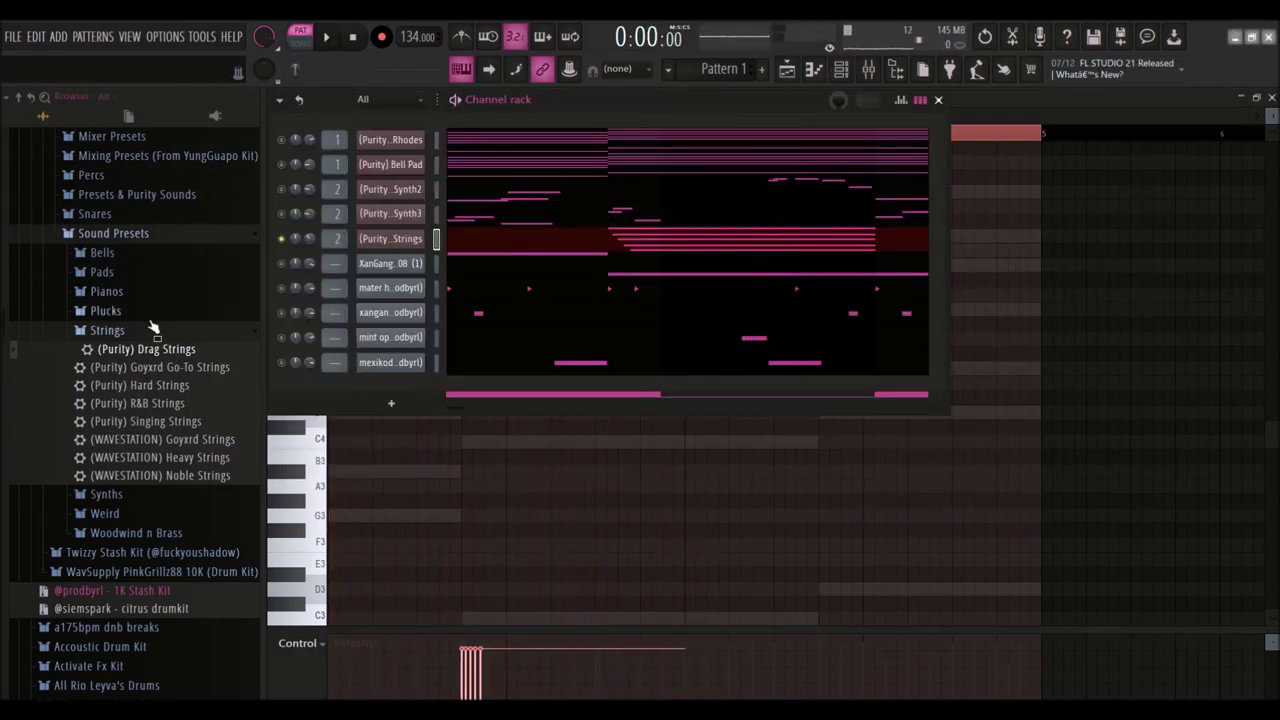
left_click(107, 291)
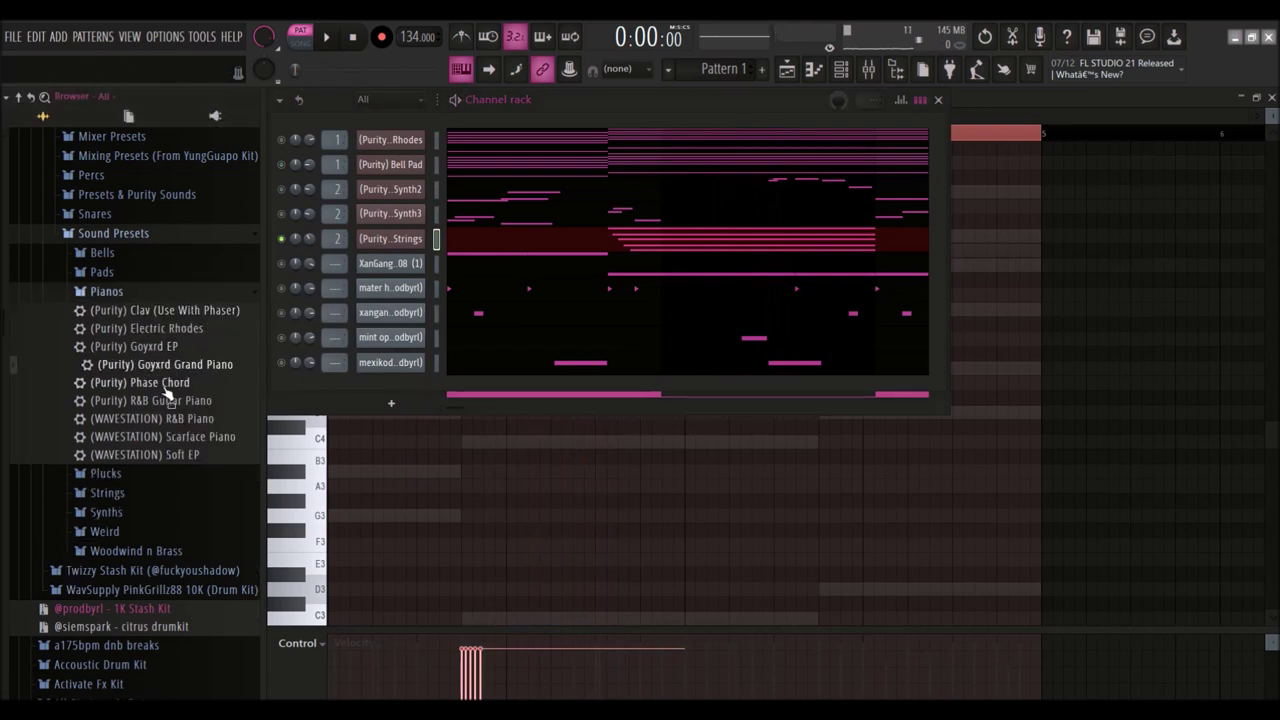
left_click(150, 383)
key("space")
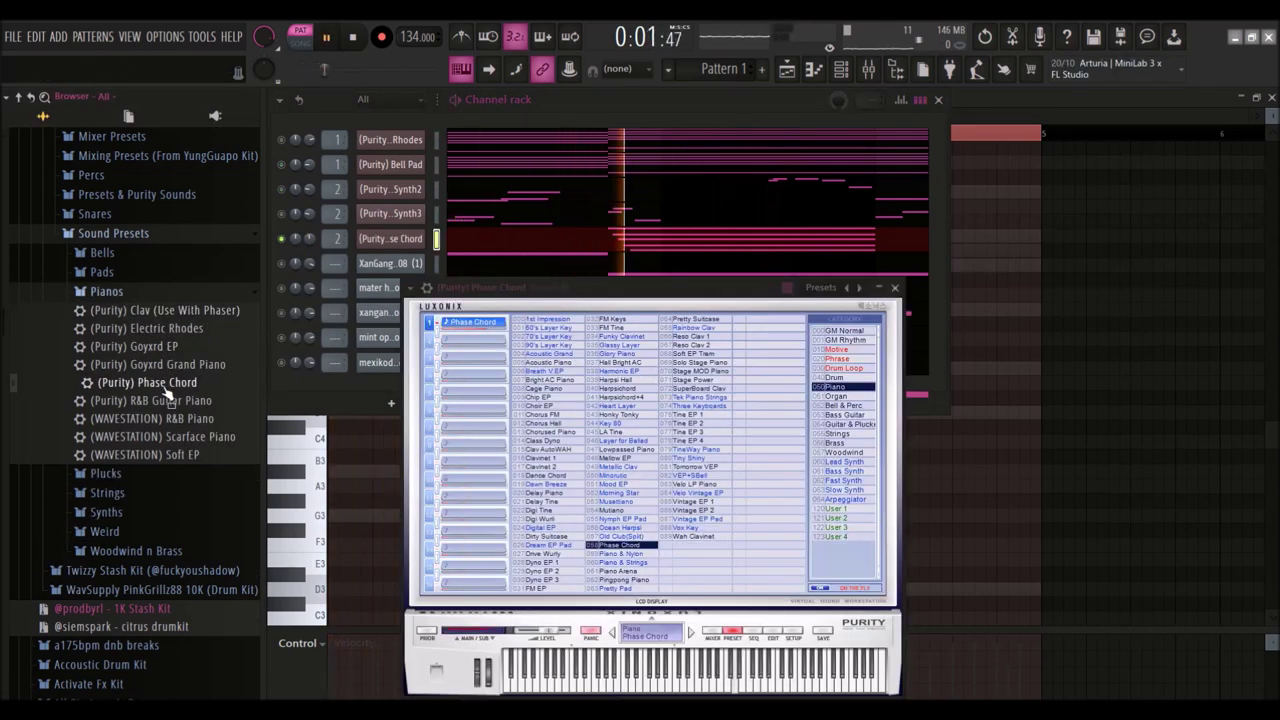
key("space")
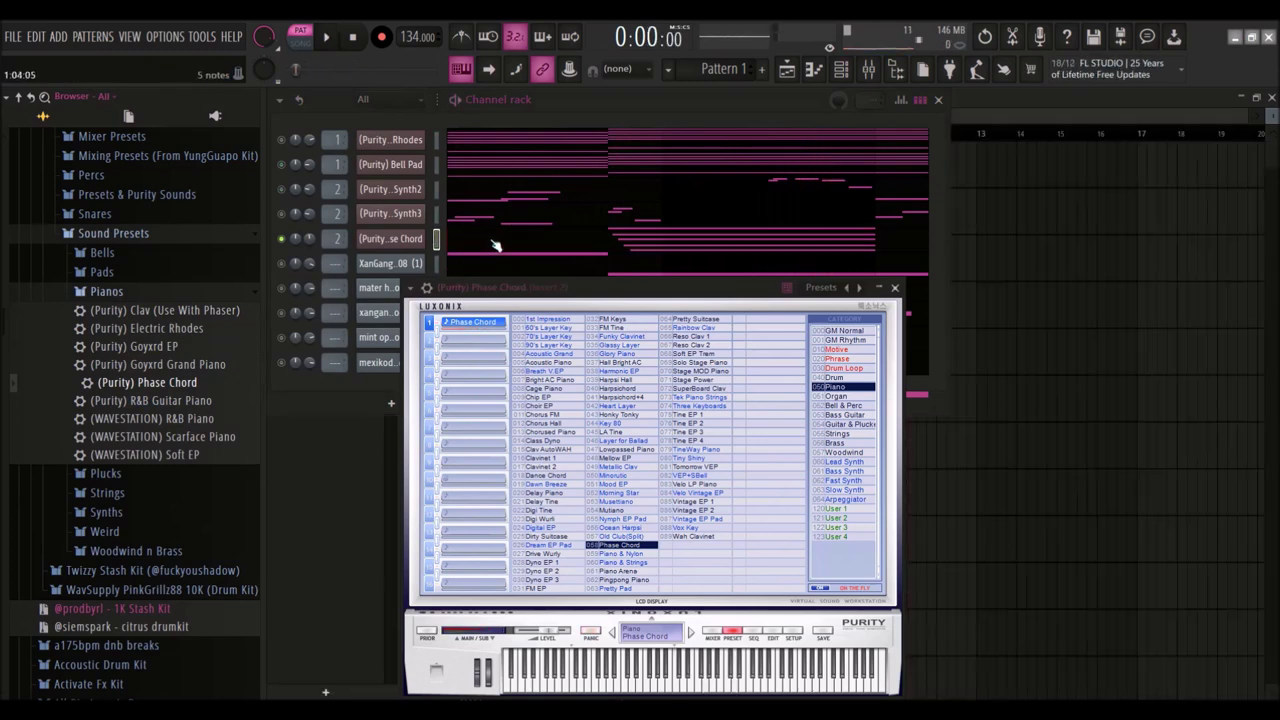
Step: Play the pattern and unmute the melody and drum channels to hear the Phase Chord layer, leaving the 808 muted
key("F7")
key("space")
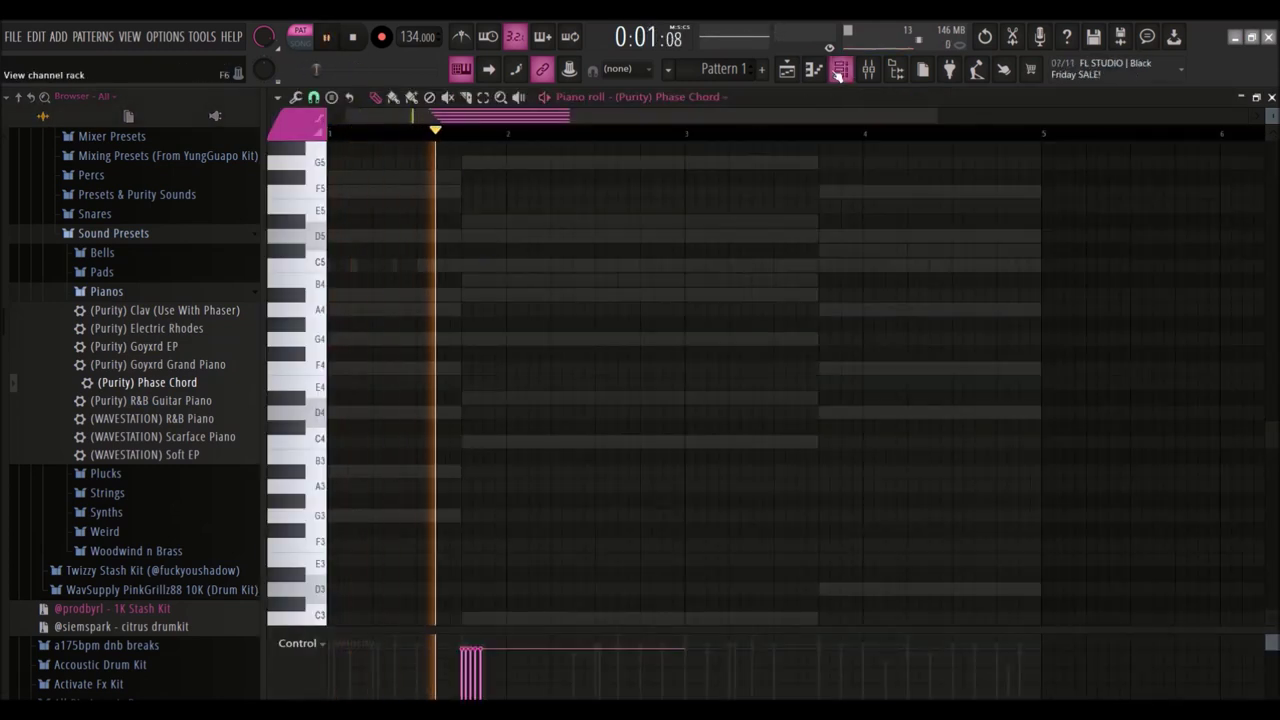
key("F6")
left_click_drag(283, 214, 283, 140)
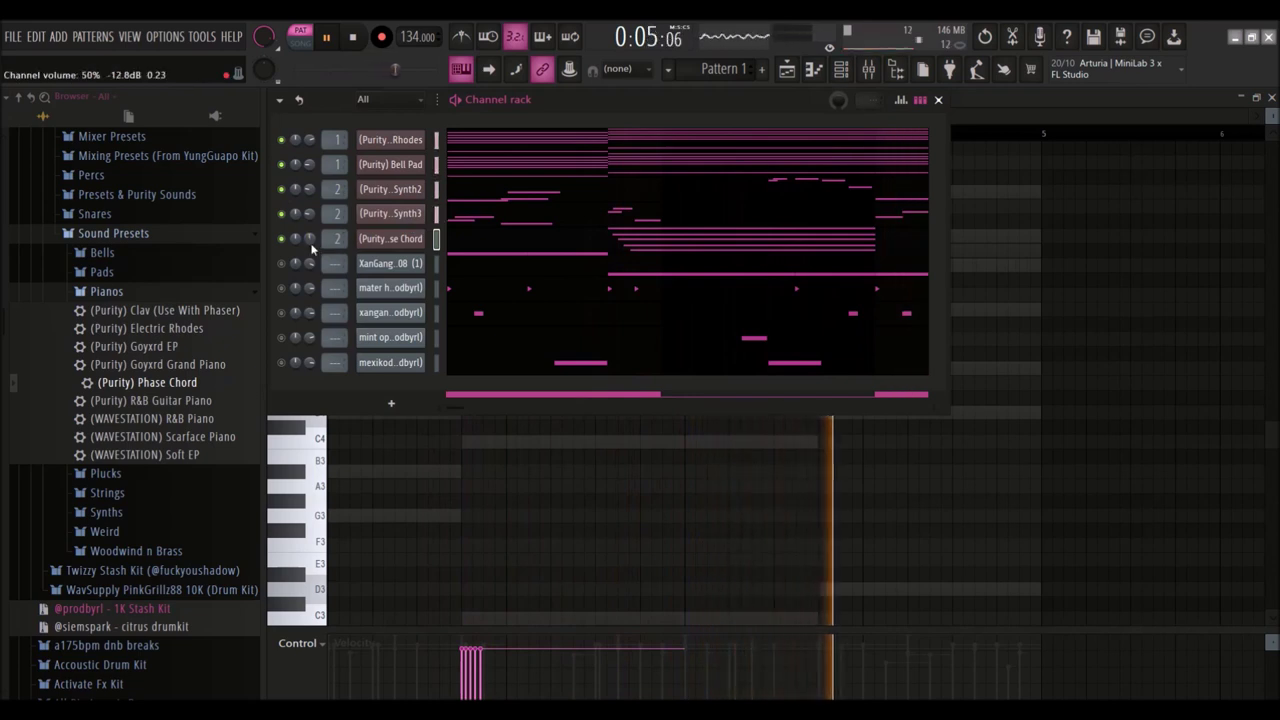
left_click(282, 289)
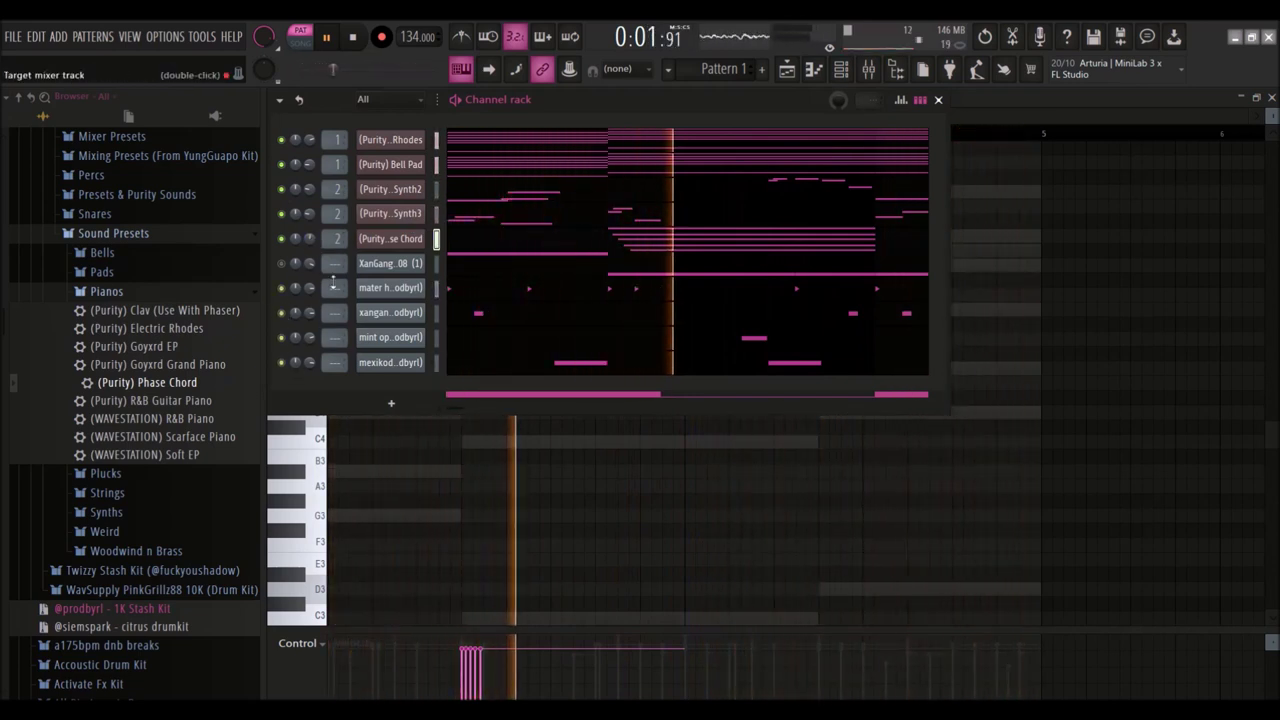
Step: Route the mater hat channel to mixer track 3 and load HalfTime in its first effect slot
left_click(437, 290)
key("ctrl+l")
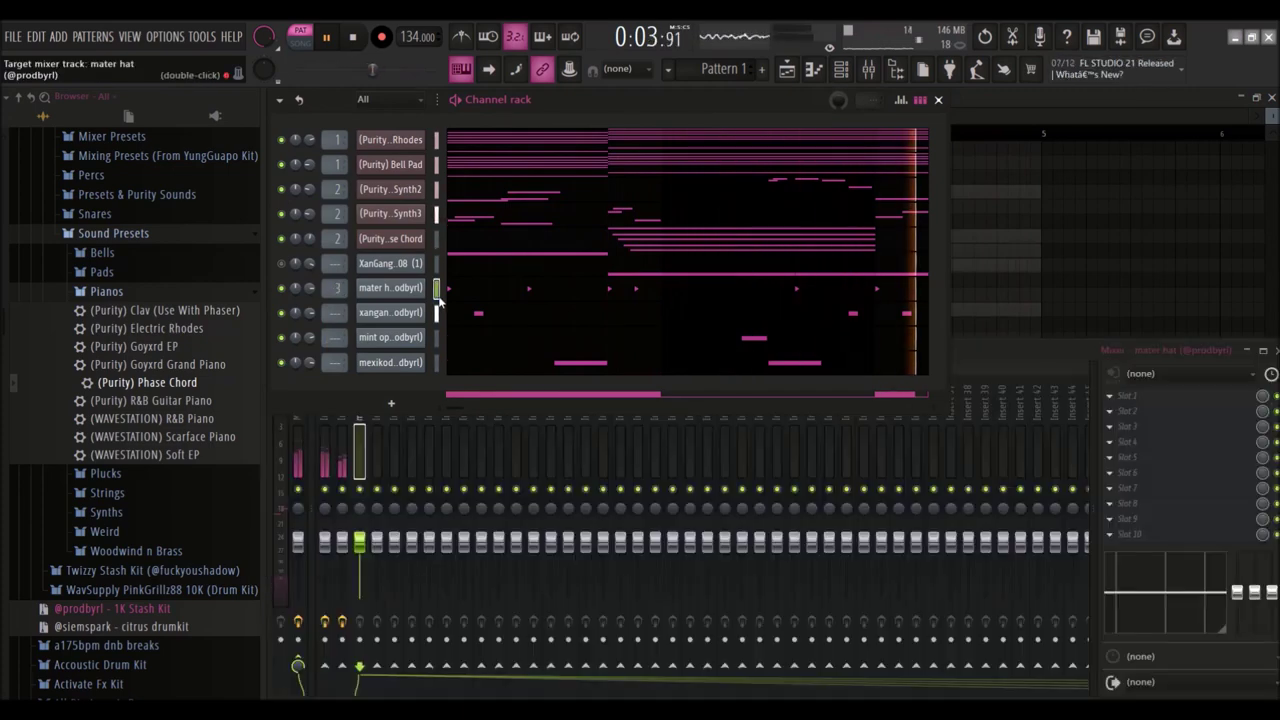
left_click(1136, 400)
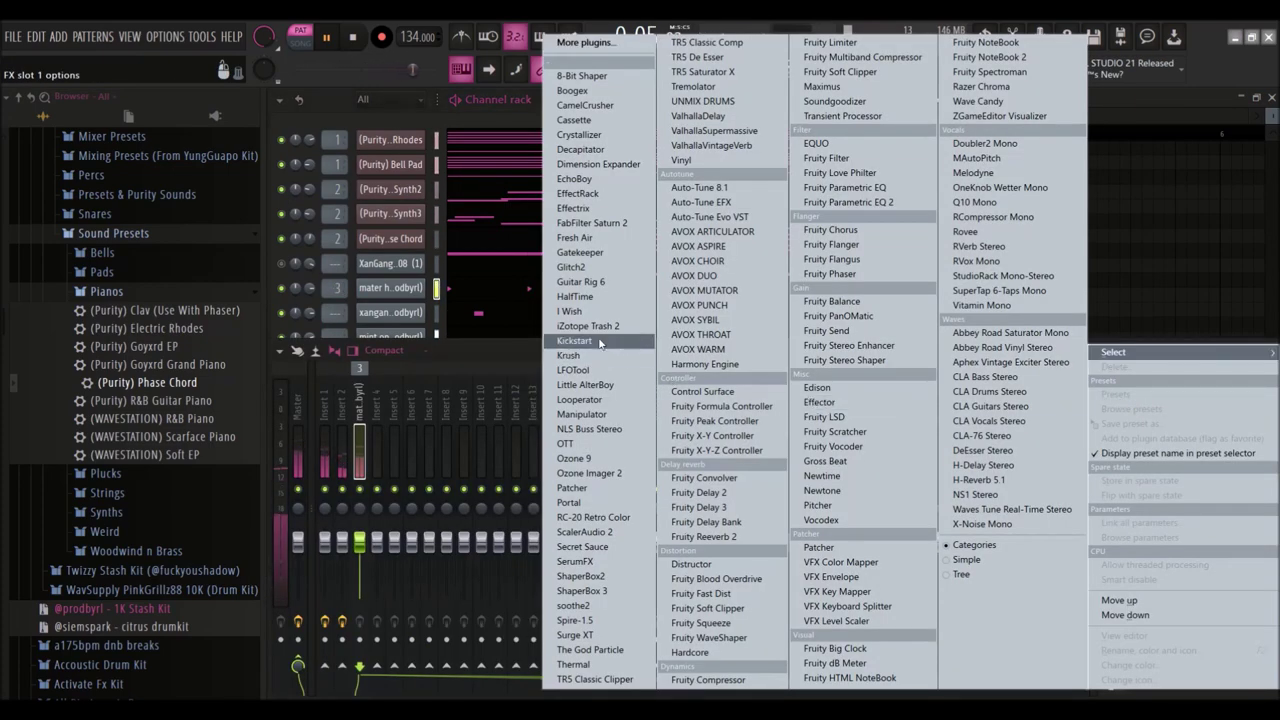
left_click(578, 296)
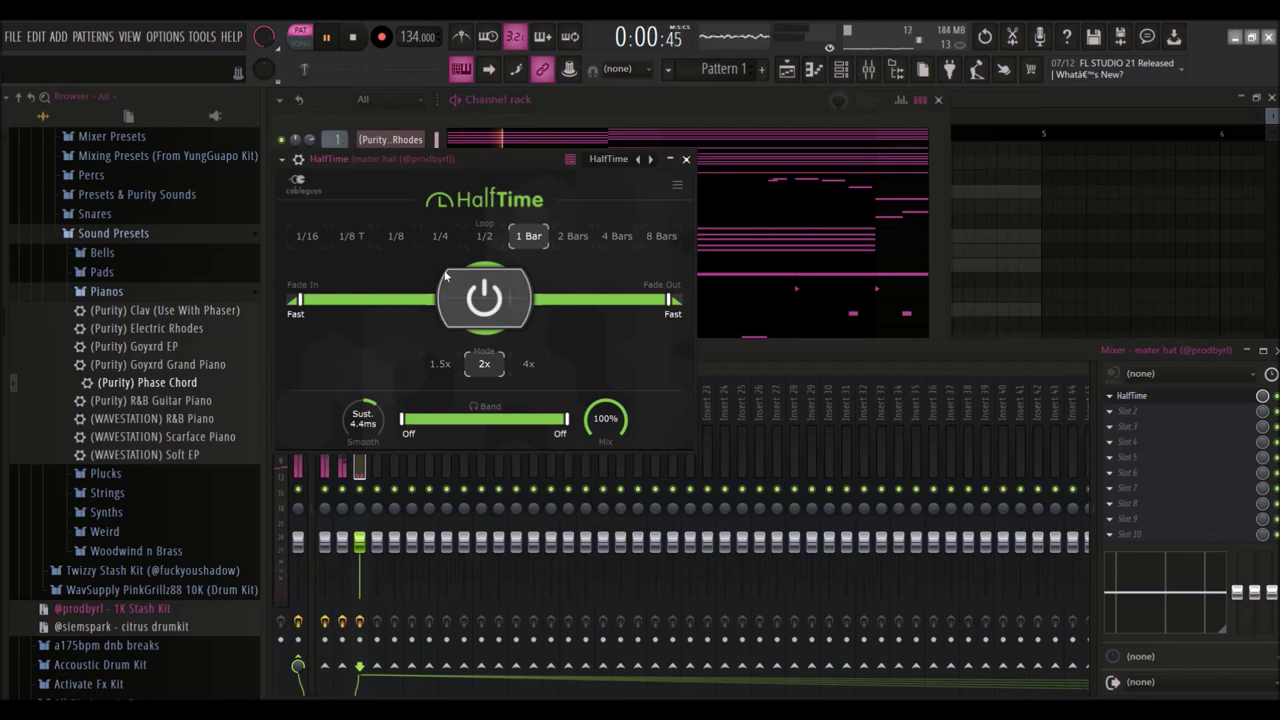
Step: Solo the mater hat during playback and set HalfTime's loop to 1/4, smoothing to FX 48 ms and mix to 29%
left_click(439, 237)
key("space")
left_click(409, 118)
key("space")
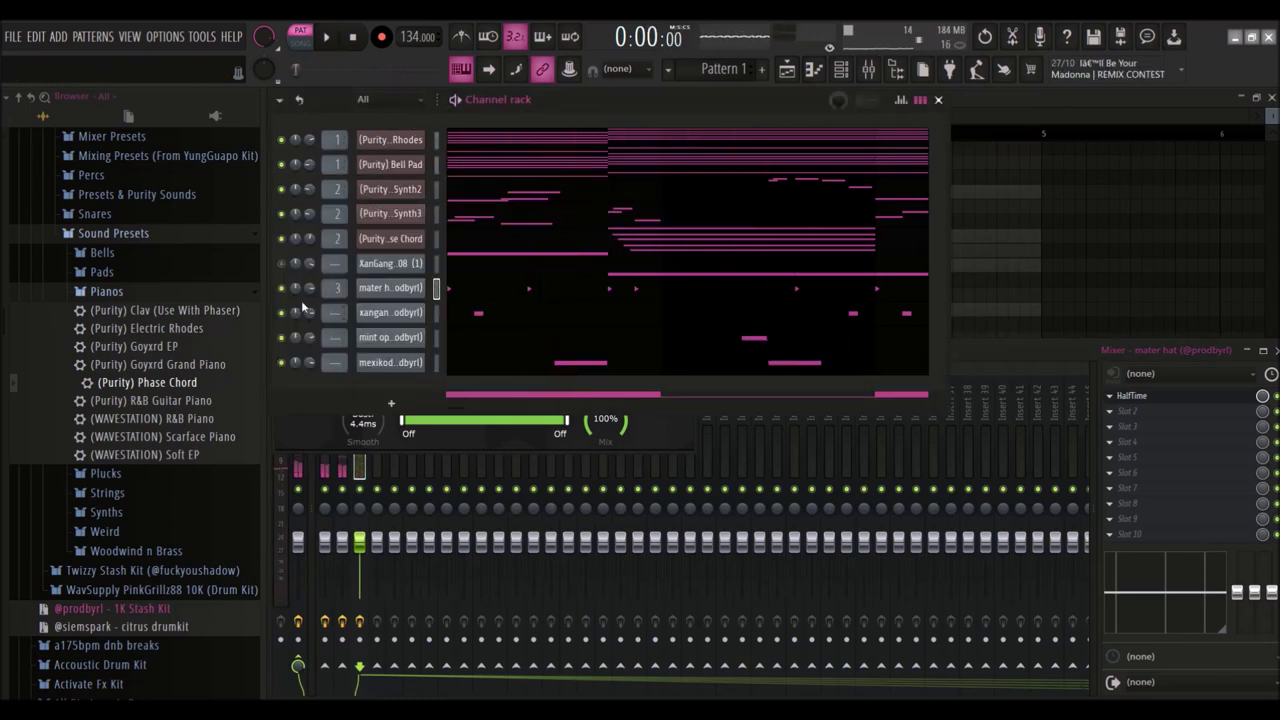
right_click(289, 292)
key("space")
left_click(323, 421)
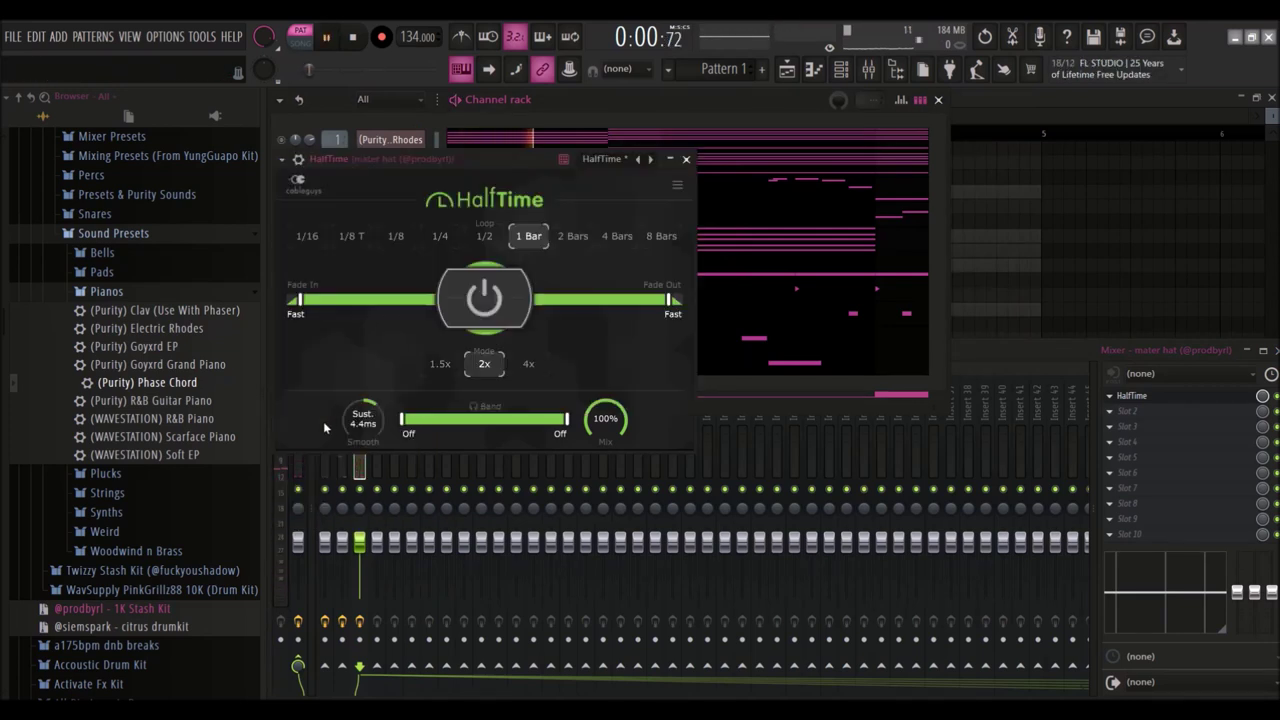
left_click(439, 236)
key("space")
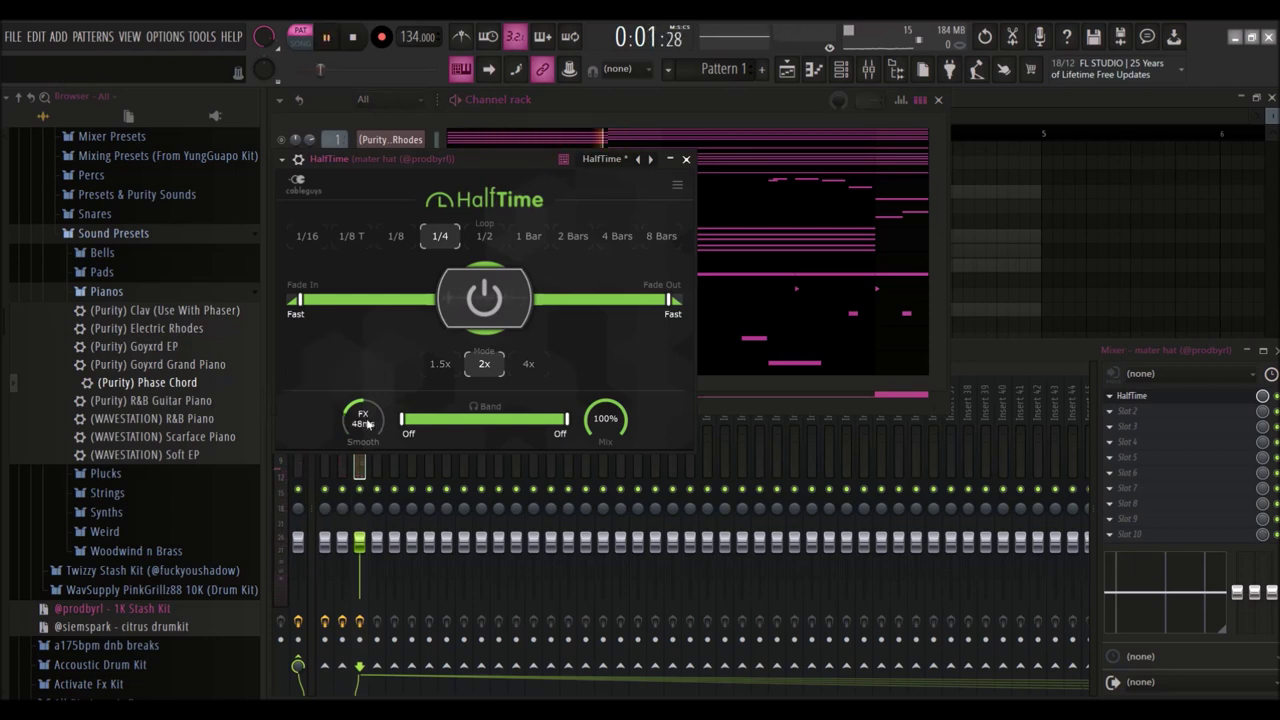
left_click_drag(605, 418, 606, 462)
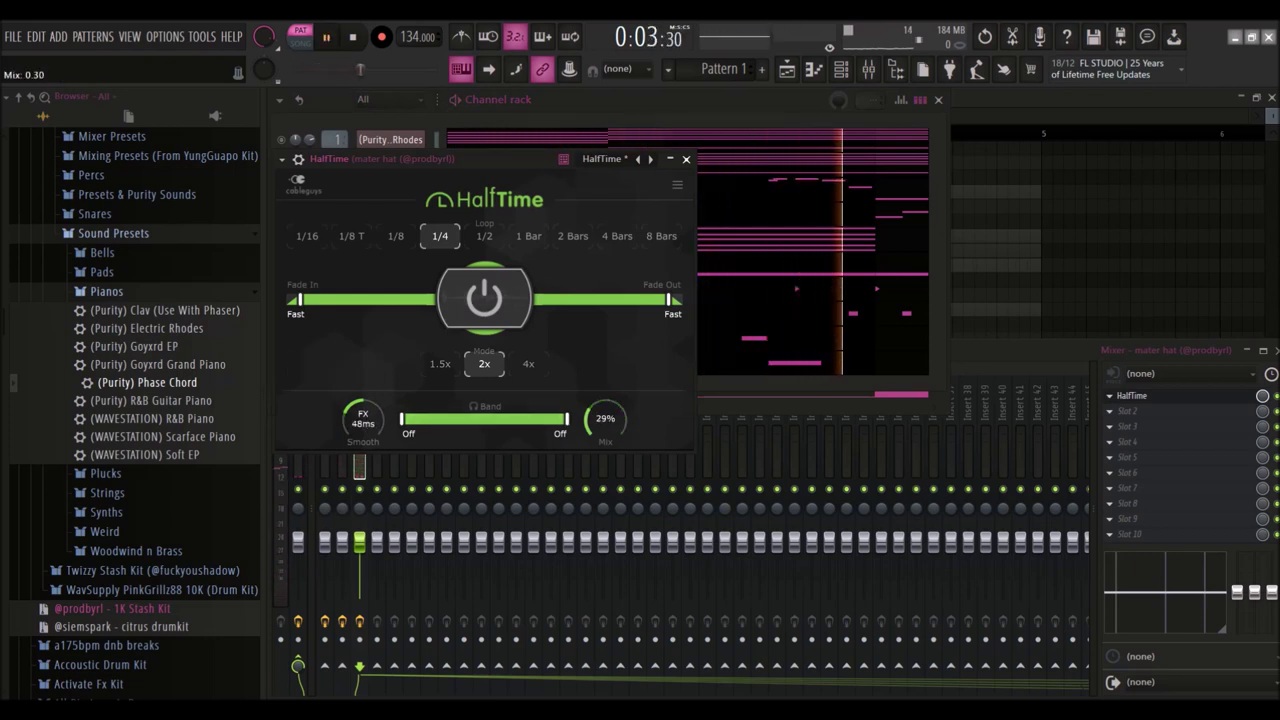
Step: Lower the HalfTime slot's mix level to about 26% while playing the hat with the 808 and the other drums
left_click(1271, 405)
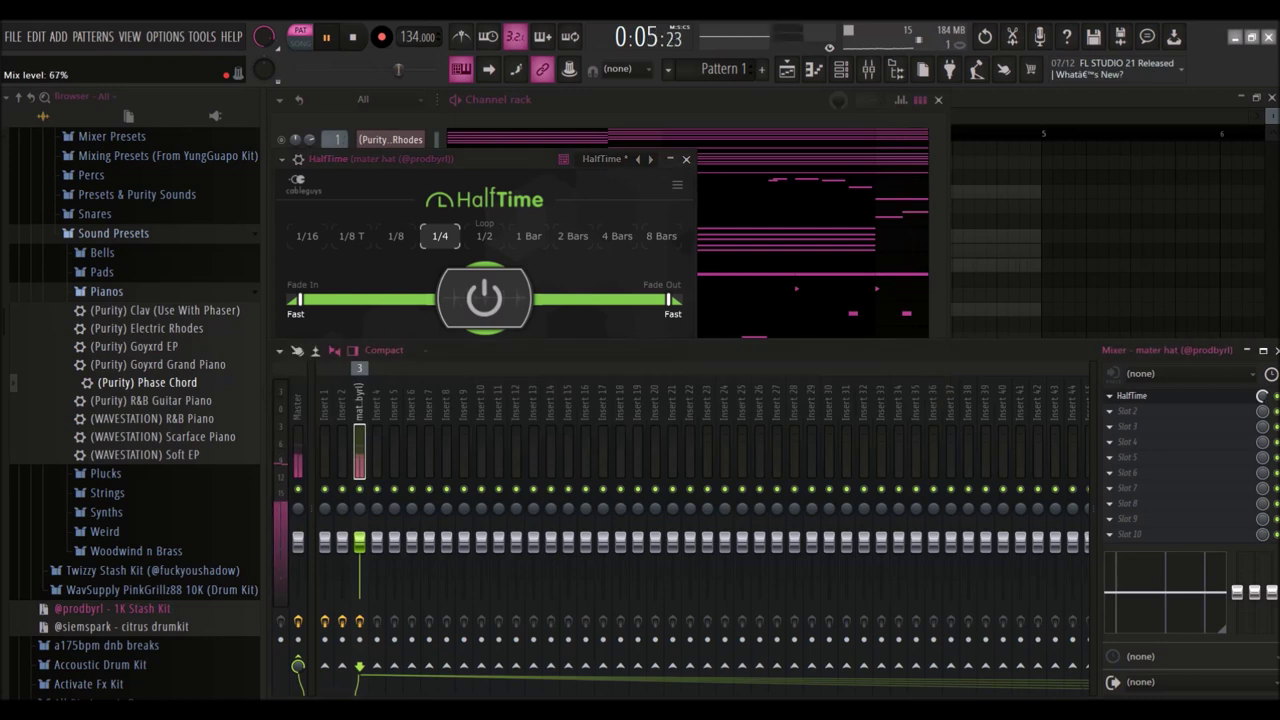
left_click(524, 123)
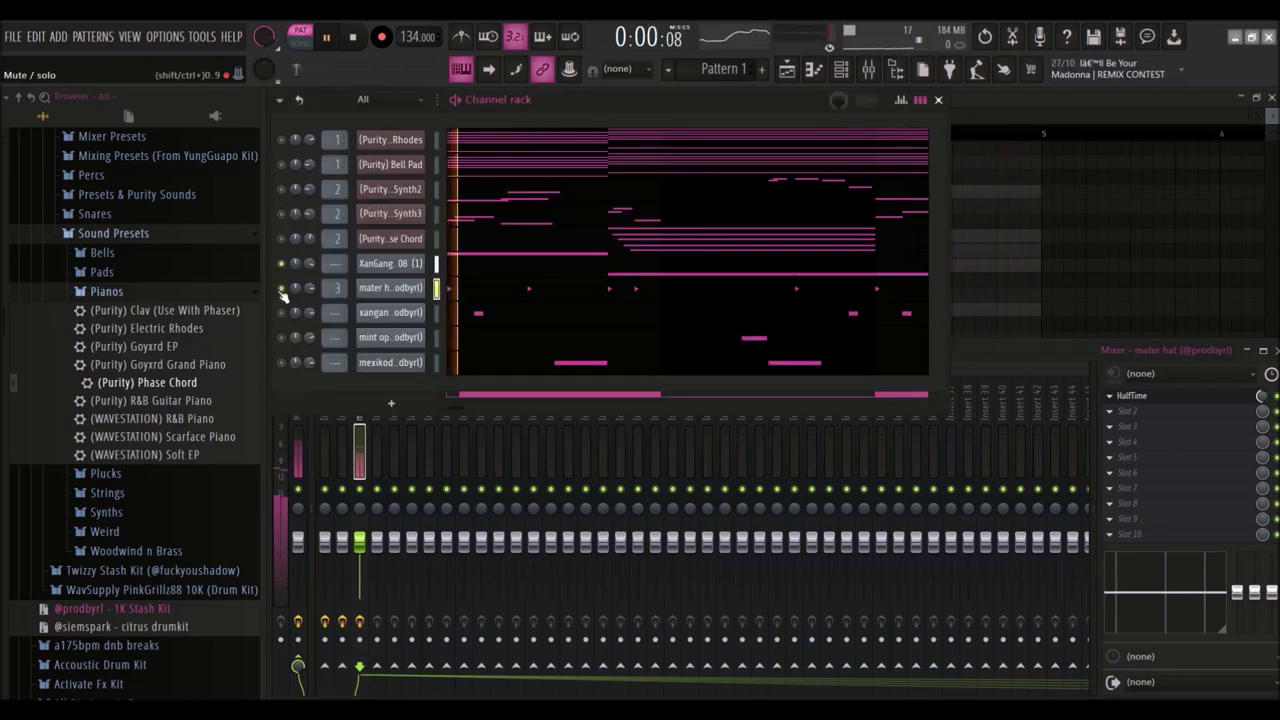
left_click(1148, 353)
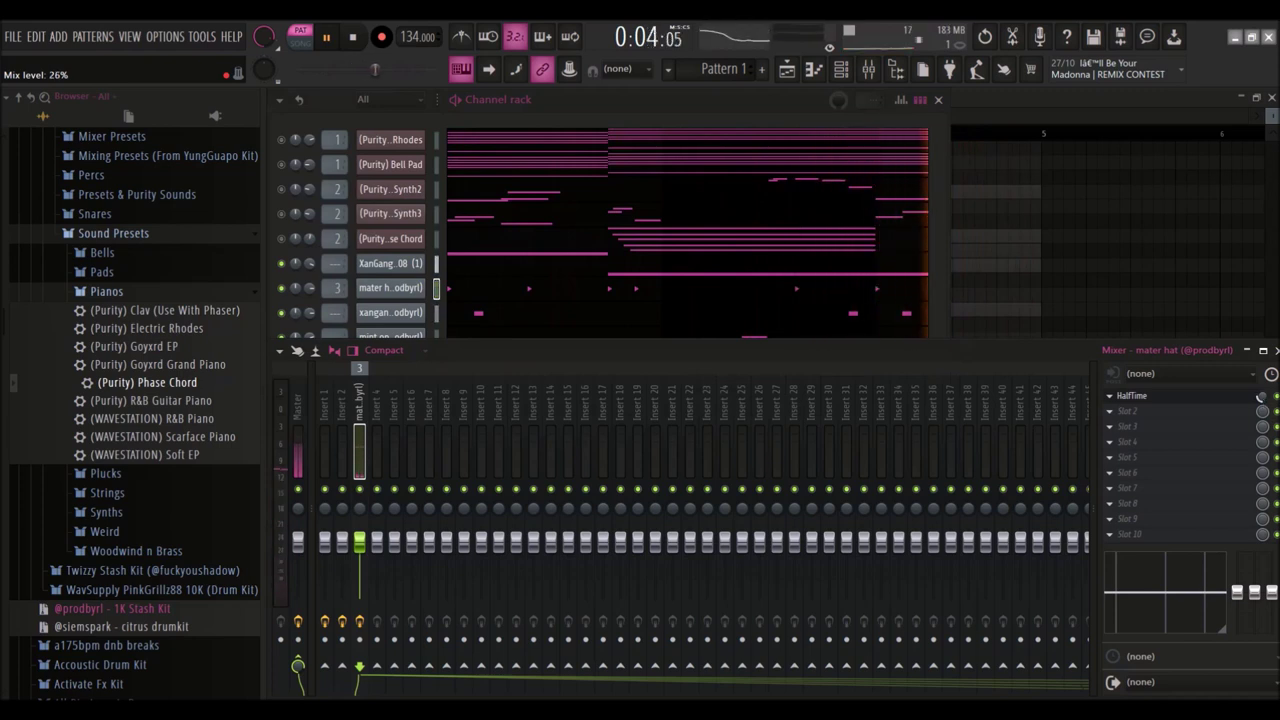
left_click(372, 120)
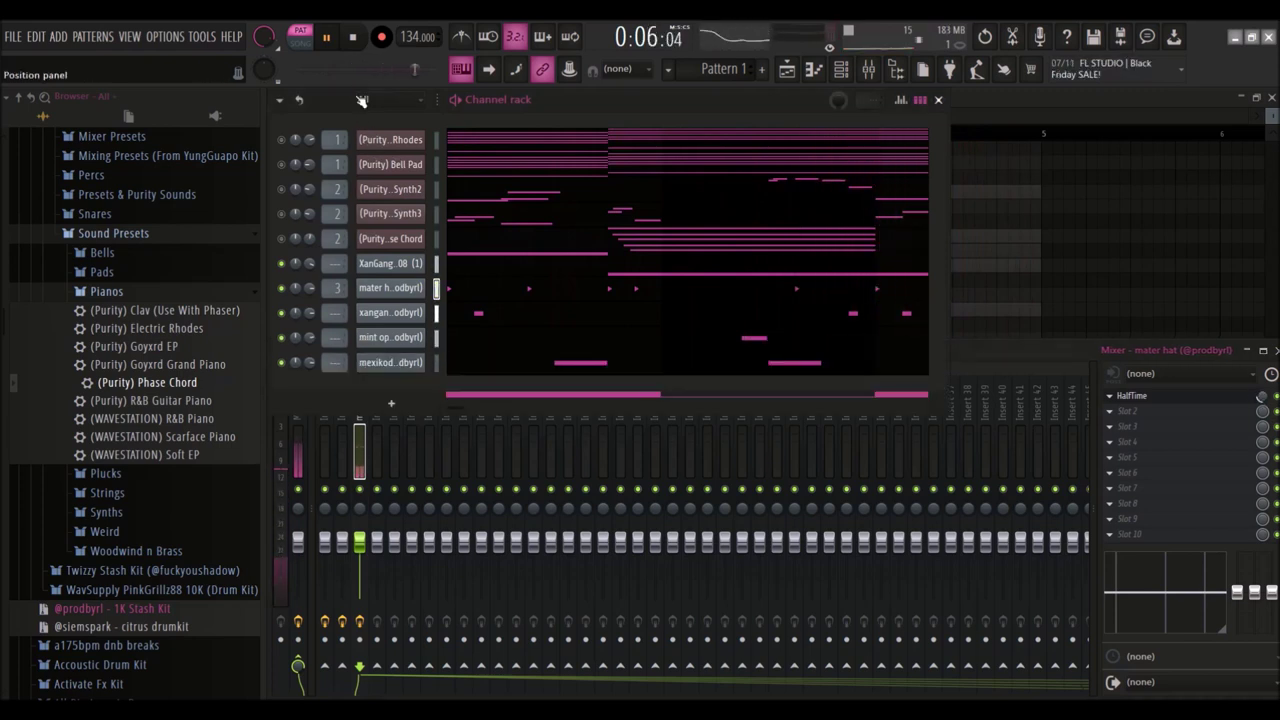
Step: Solo the XanGang 808 channel and listen to it on its own
right_click(281, 263)
right_click(281, 263)
left_click(291, 125)
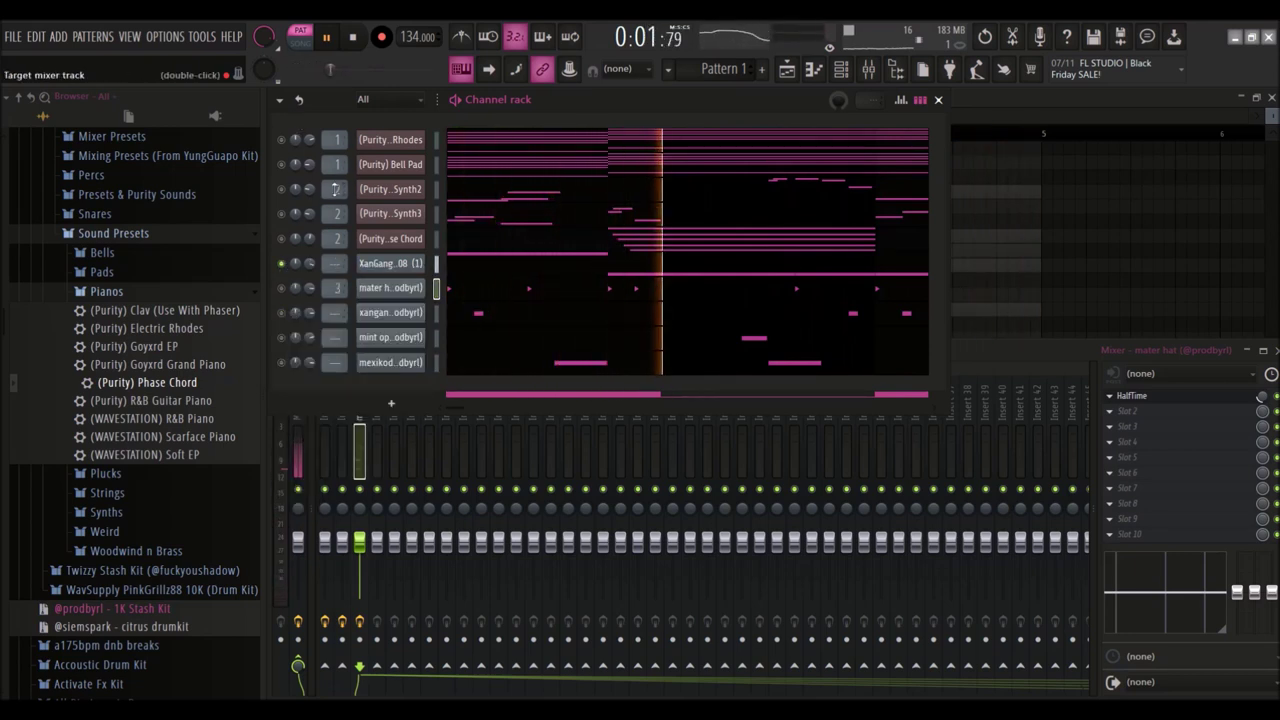
key("space")
key("space")
Step: Switch on smart disable for all plugins, then unsolo the 808 and play the full pattern
left_click(200, 37)
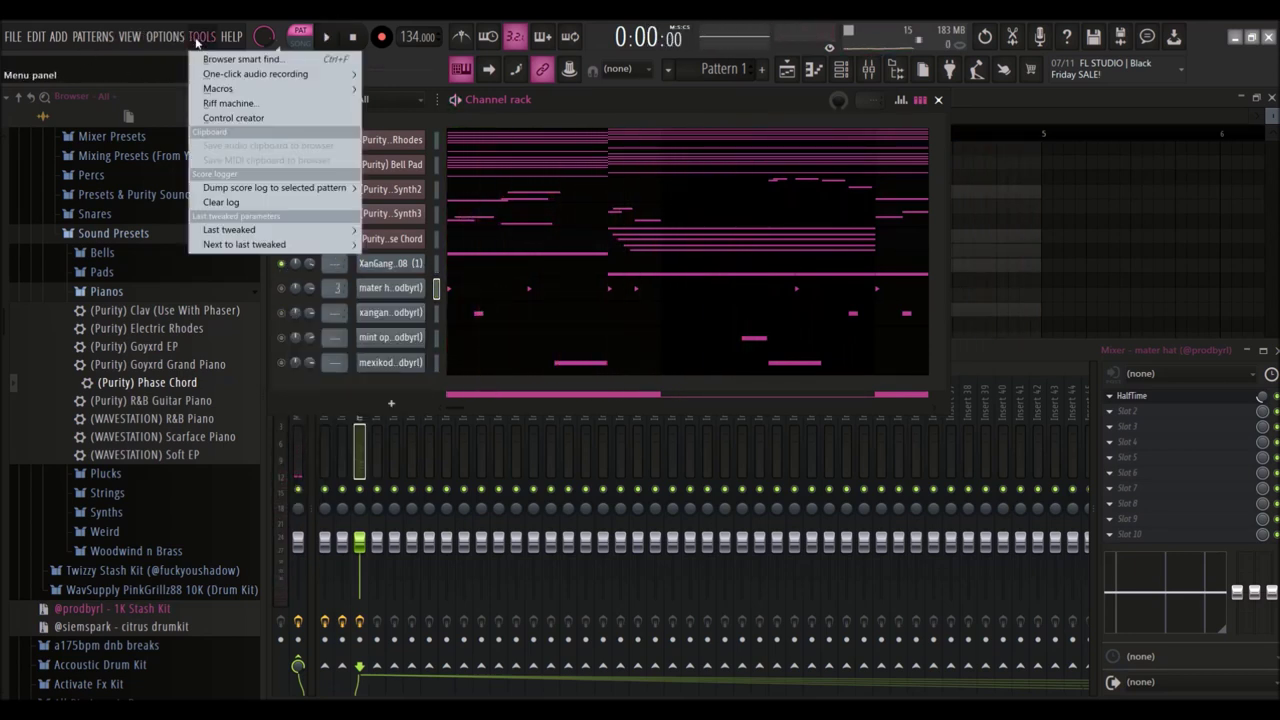
mouse_move(250, 88)
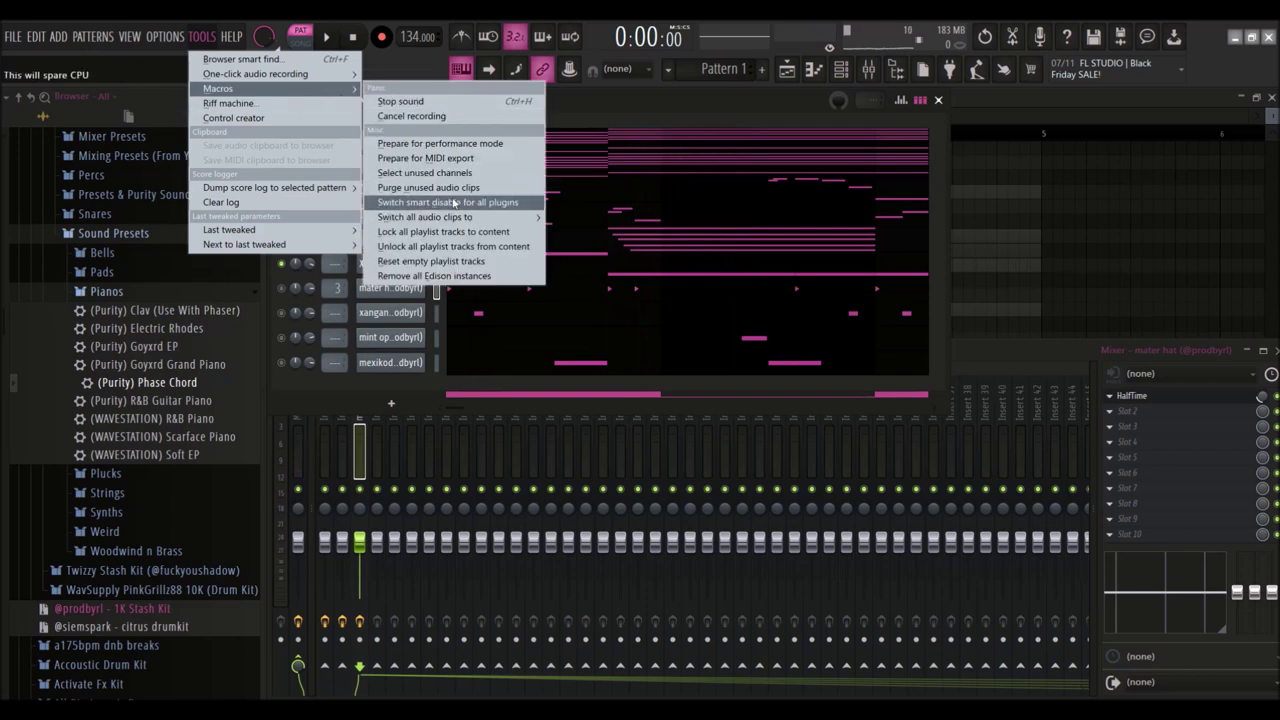
left_click(453, 203)
right_click(277, 263)
key("space")
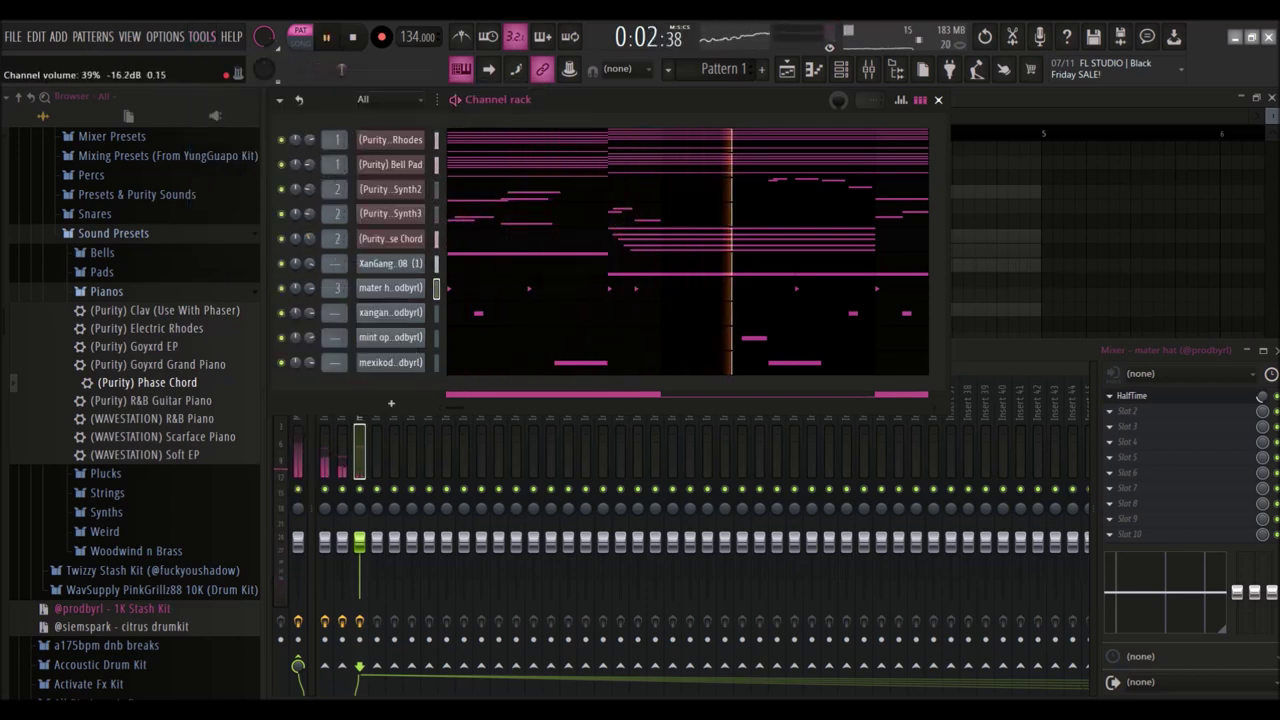
Step: Place Pattern 1 on playlist Track 1 at bar 1 and split the pattern by channel
left_click(216, 238)
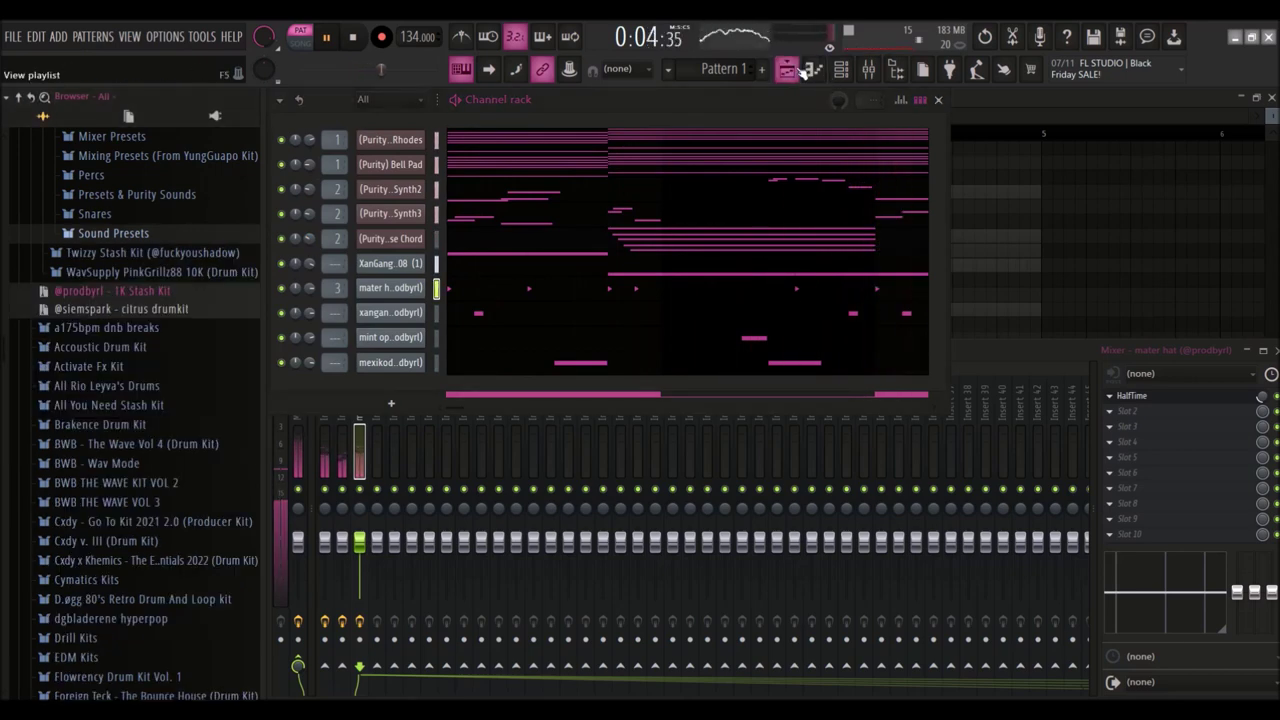
left_click(790, 70)
left_click_drag(652, 182, 550, 177)
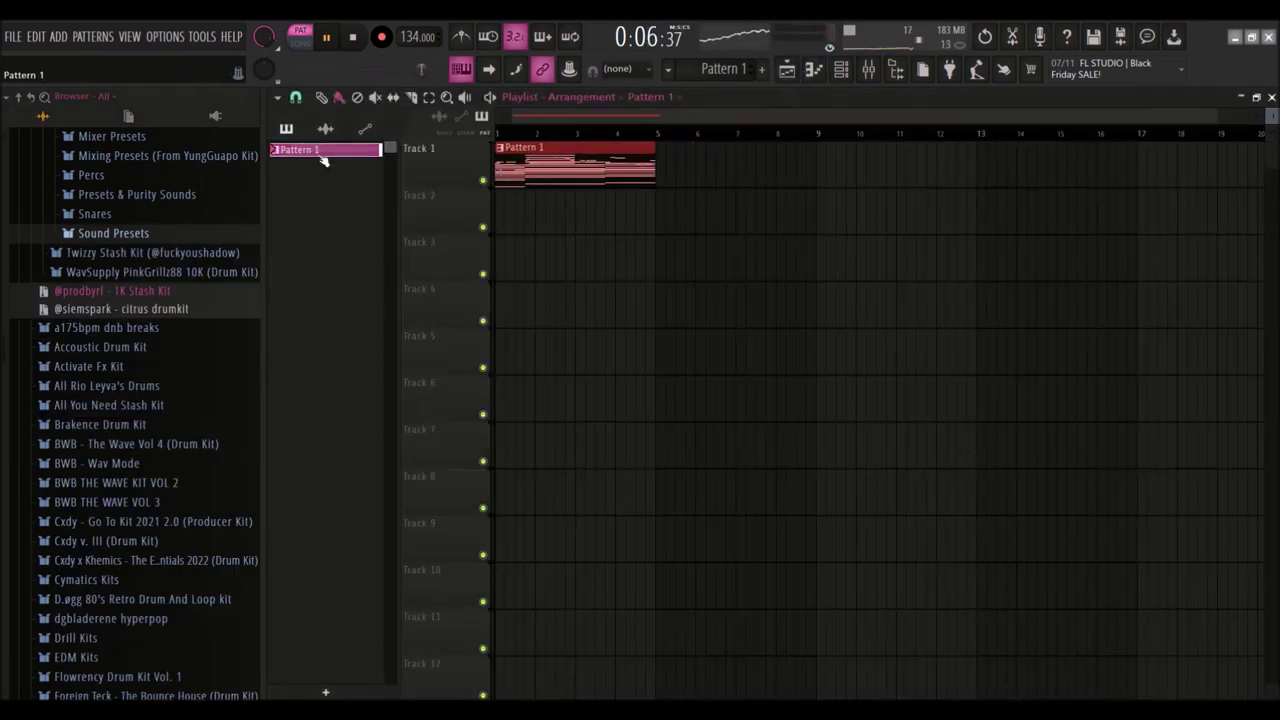
key("space")
right_click(323, 152)
left_click(370, 404)
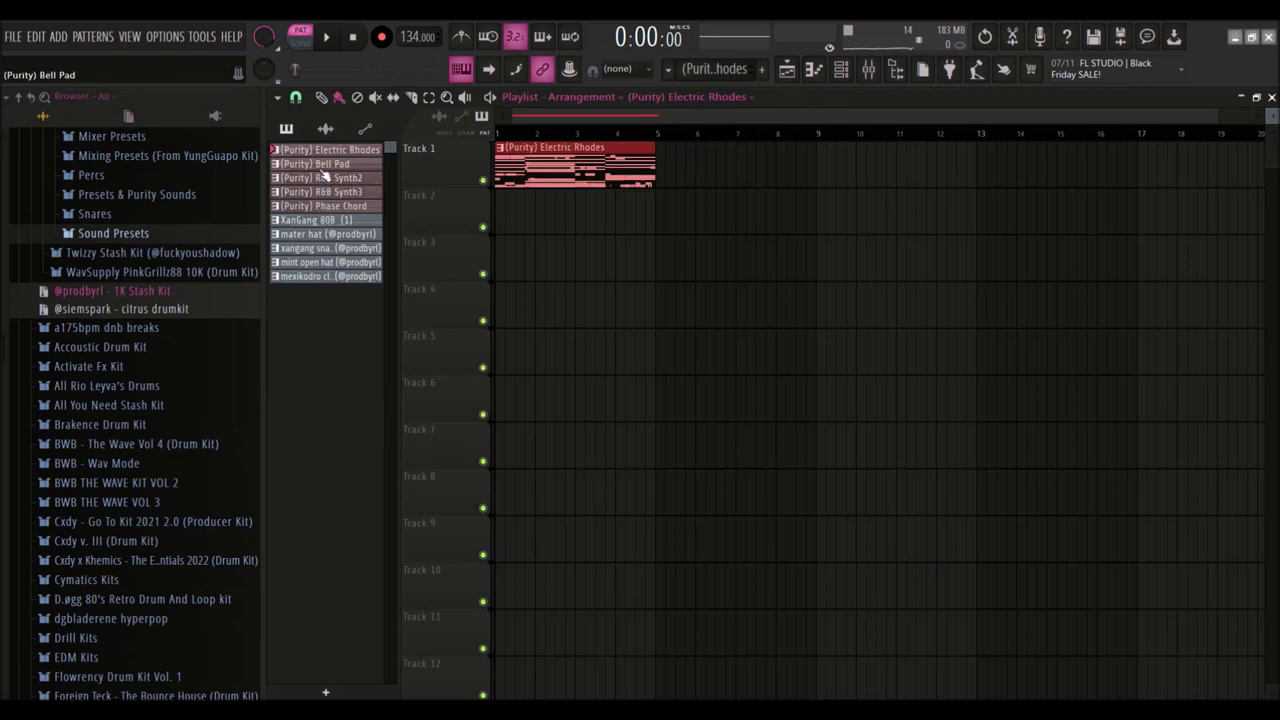
Step: Lay out the split channel patterns at bar 1, each on its own track from Track 1 to Track 10
left_click_drag(315, 177, 574, 150)
scroll(585, 404, "down", 1)
scroll(590, 180, "up", 1)
scroll(618, 190, "down", 1)
Step: Duplicate the four-bar block of all ten tracks repeatedly until the arrangement reaches bar 41
key("ctrl+b")
key("ctrl+b")
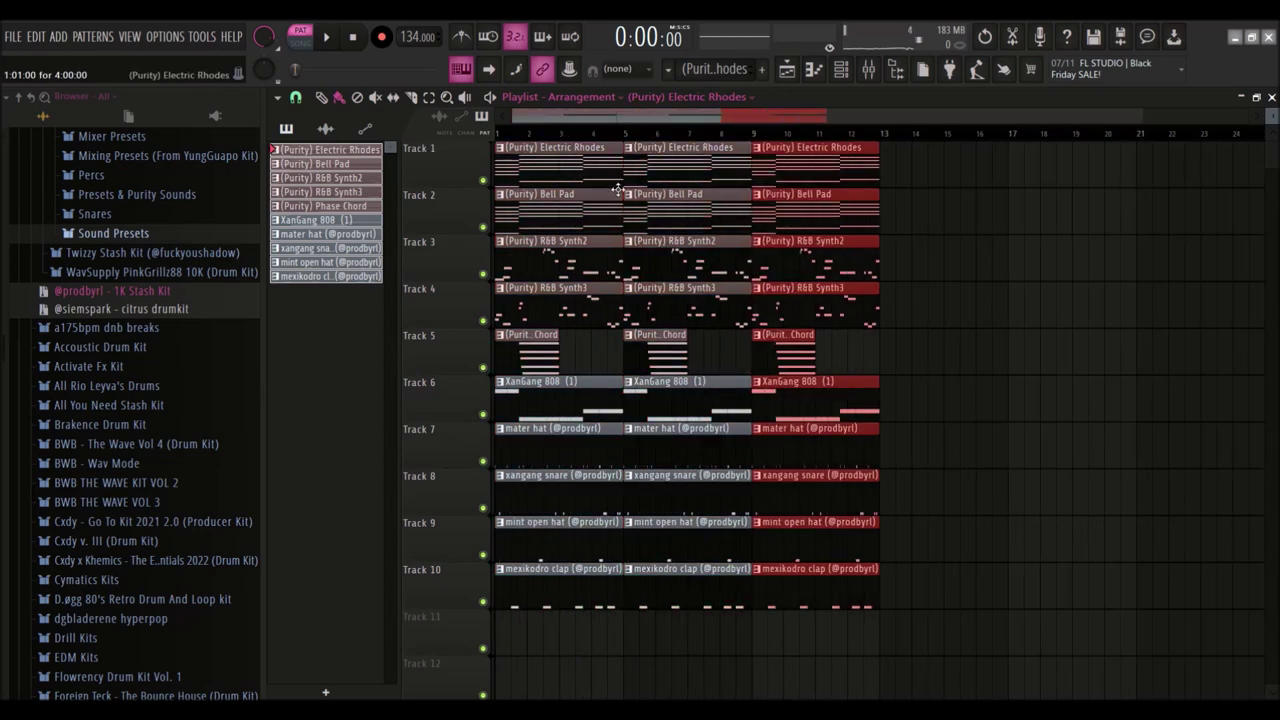
key("ctrl+b")
key("ctrl+b")
key("ctrl+b")
key("ctrl+b")
key("ctrl+b")
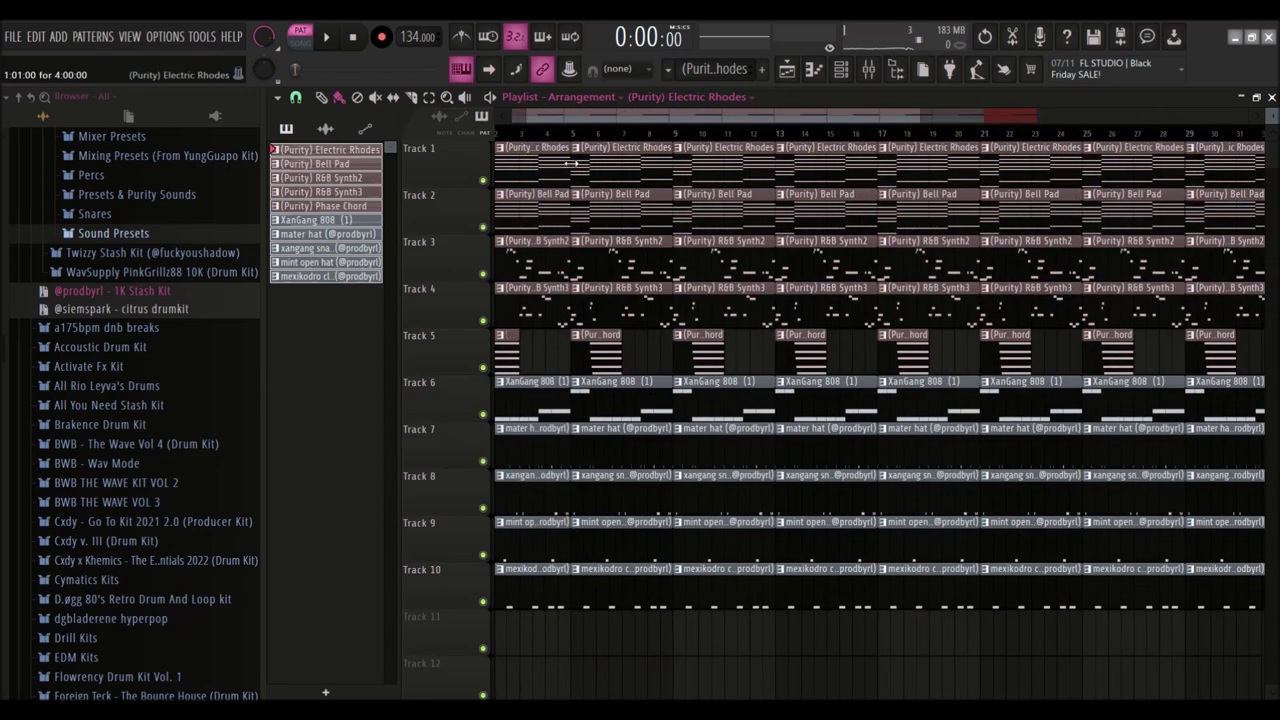
Step: Delete the clips on Tracks 3 to 10 across the first eight bars, keeping the Electric Rhodes and Bell Pad
scroll(575, 163, "up", 3)
left_click_drag(544, 234, 680, 655)
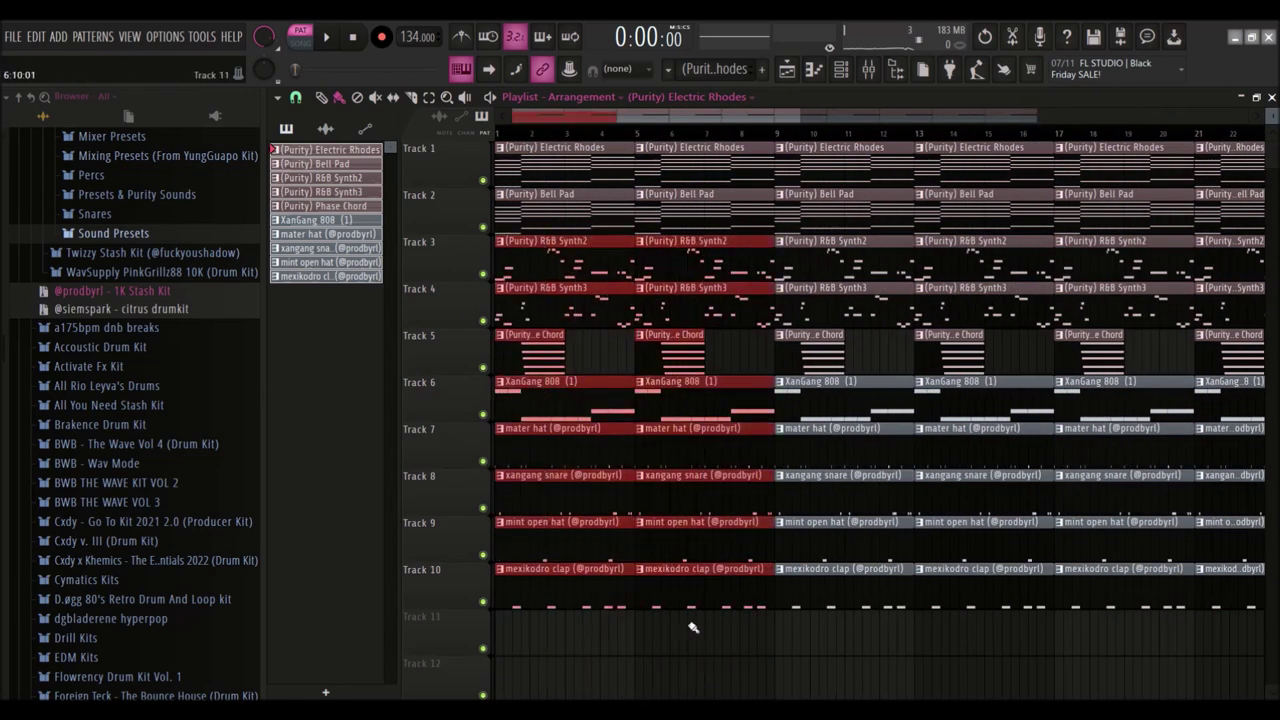
key("Delete")
Step: Try a (Purity) R&B Synth3 clip on Track 4 at bar 1 and play the intro in song mode
left_click_drag(590, 326, 502, 322)
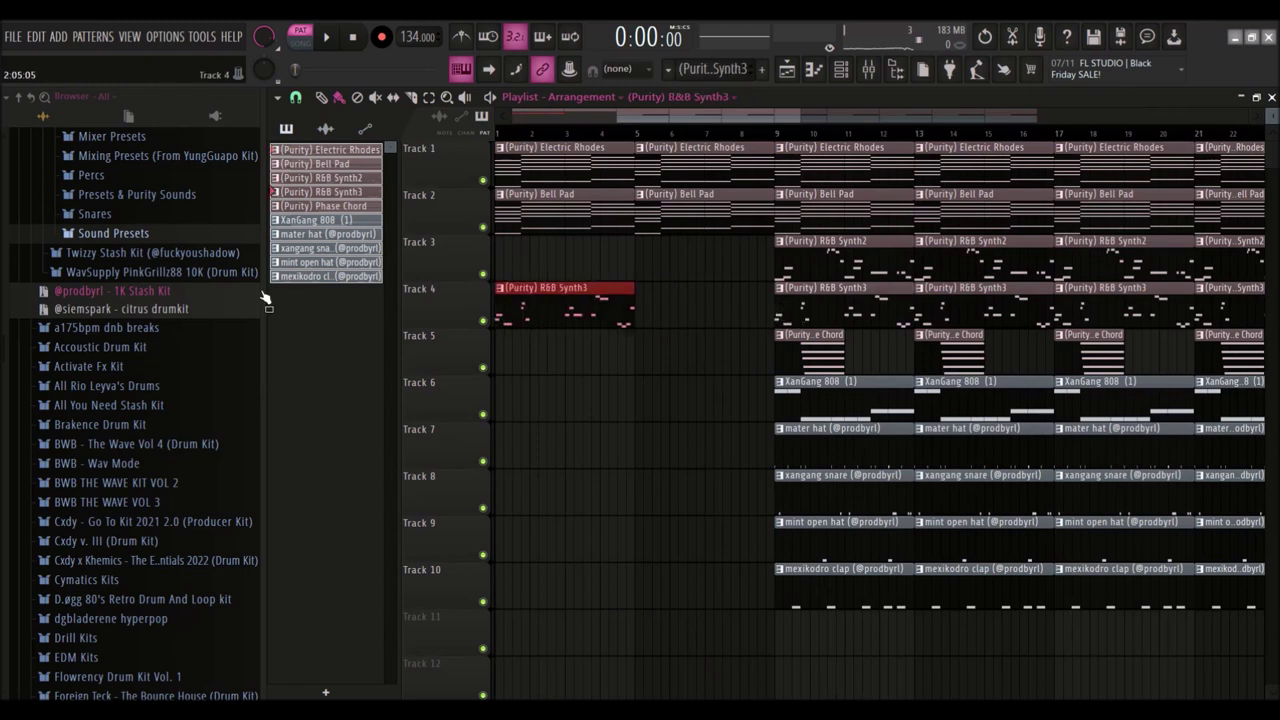
left_click(532, 152)
key("space")
key("space")
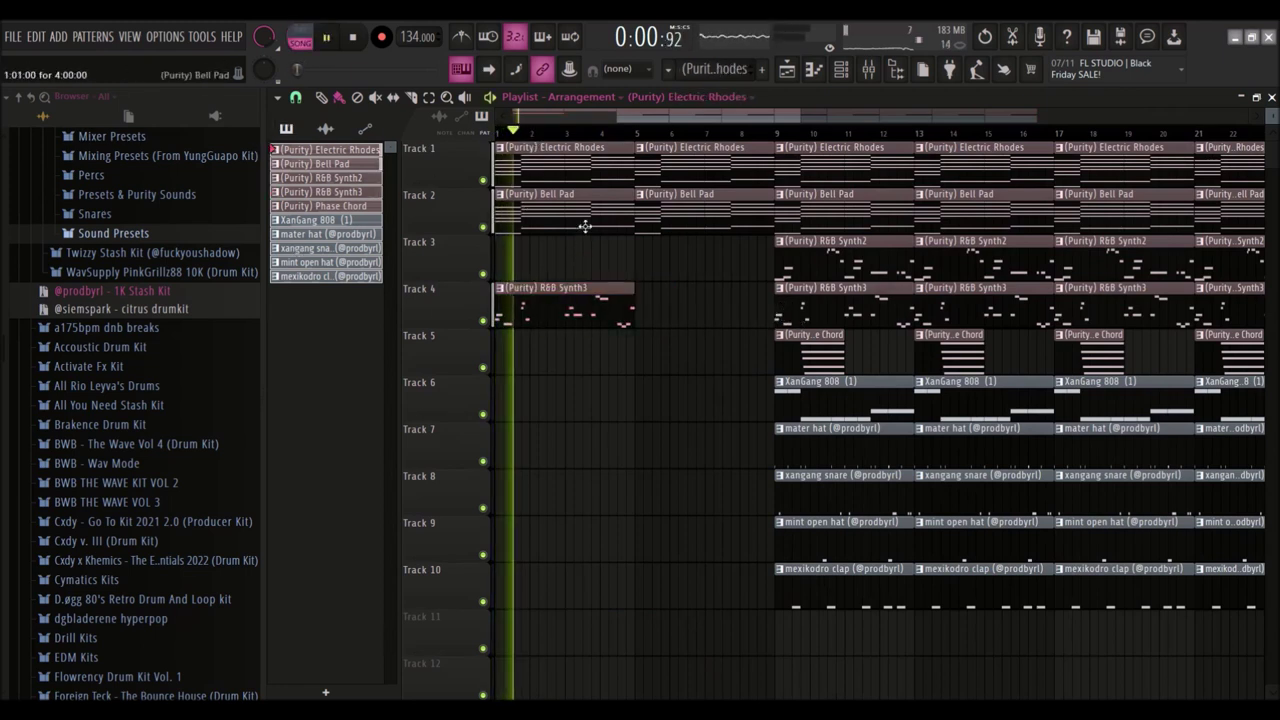
Step: Delete the two Bell Pad clips from bars 1 to 8 and stop playback
right_click(585, 226)
right_click(770, 230)
key("space")
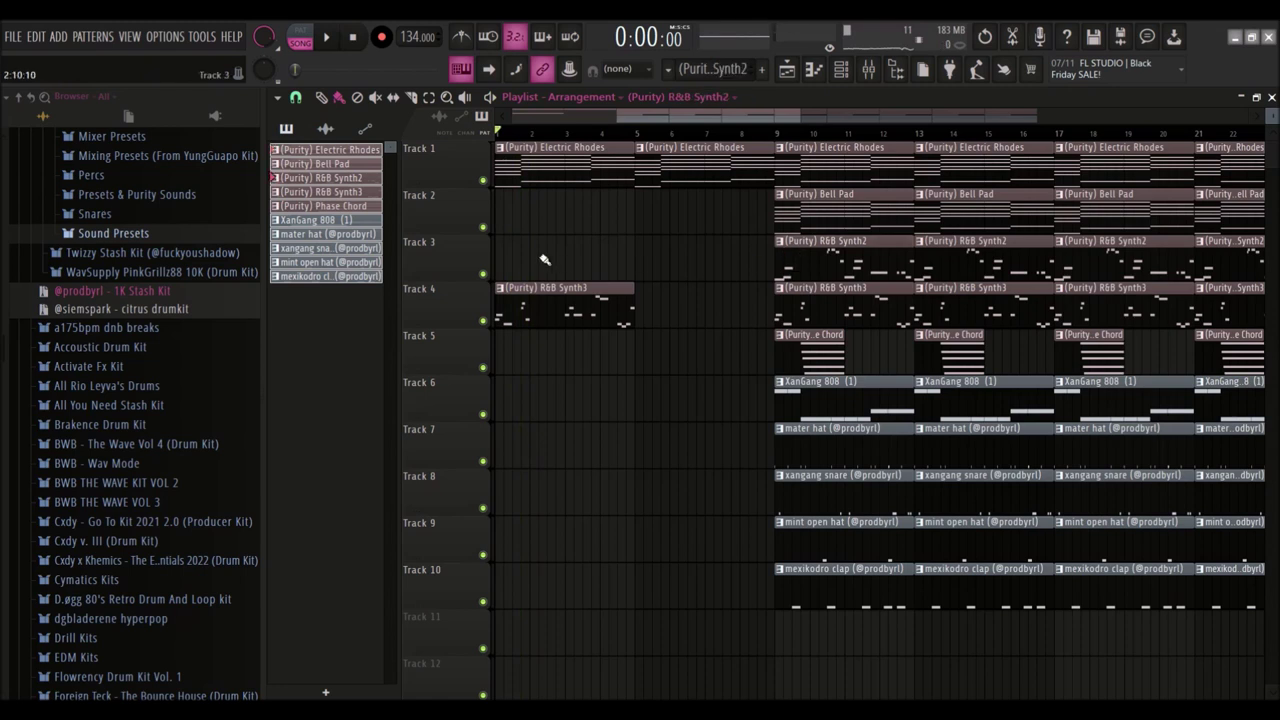
Step: Replace the intro's R&B Synth3 clip with (Purity) R&B Synth2 clips on Track 3 at bars 1 and 5
left_click(557, 263)
key("space")
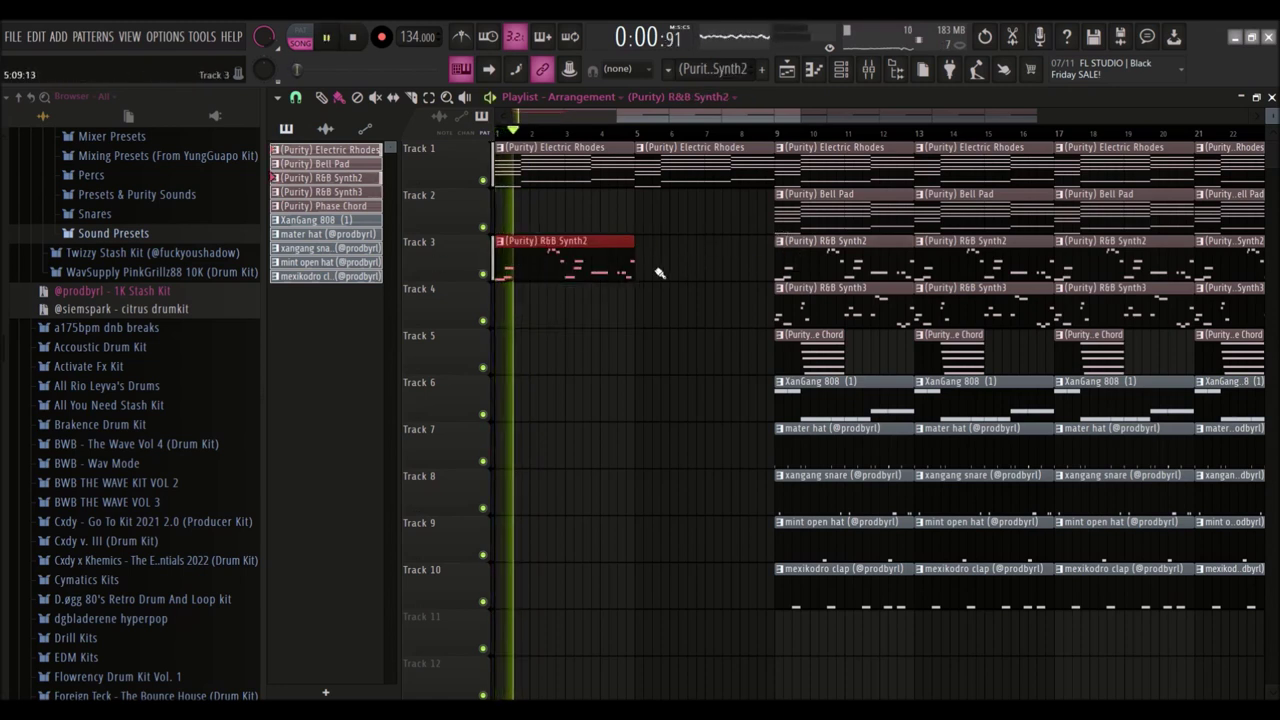
left_click(659, 272)
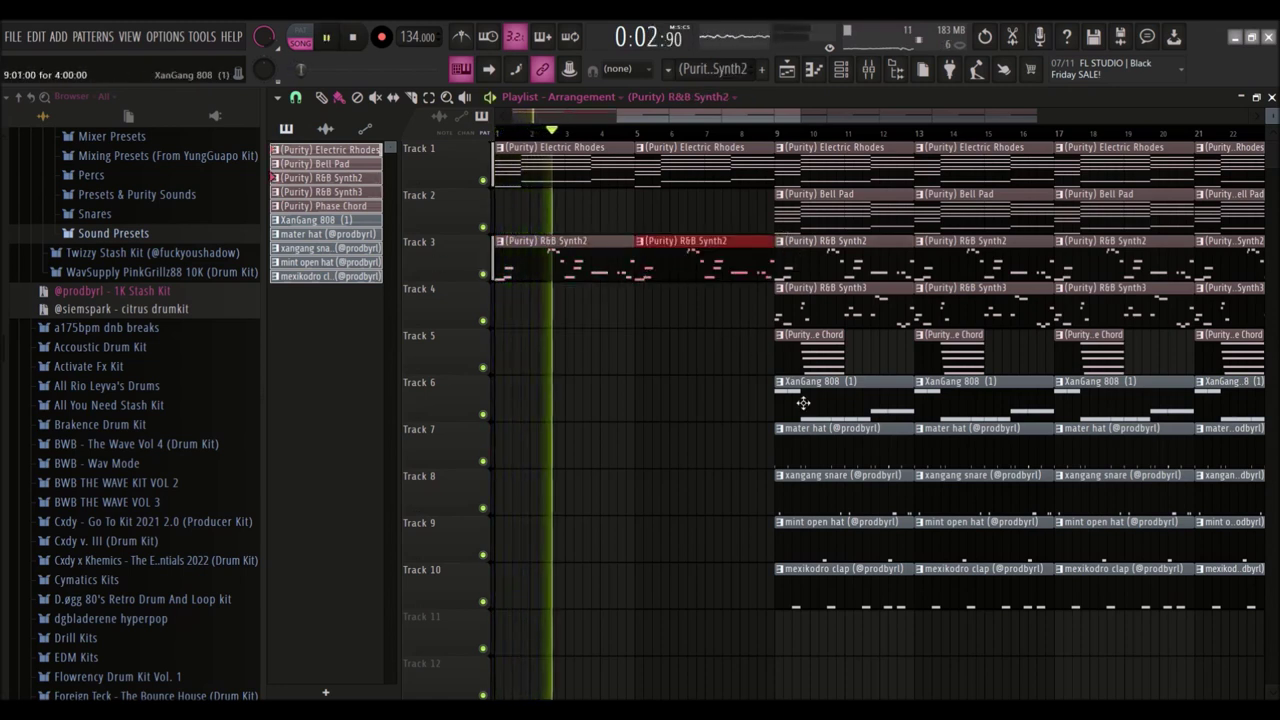
Step: Cut the 808 and drum clips from bars 9 to 12 and paste them at bar 1 on Tracks 6 to 10
scroll(793, 393, "up", 1)
left_click_drag(780, 376, 850, 615)
key("Delete")
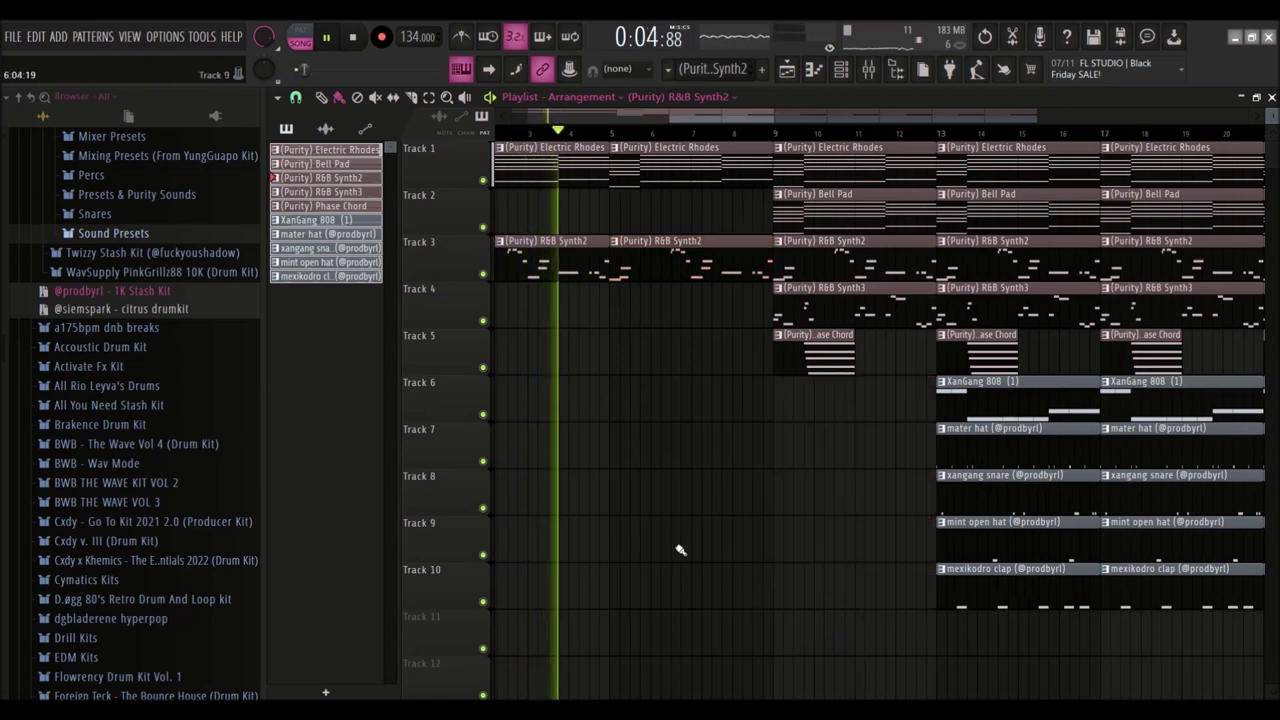
key("ctrl+v")
scroll(670, 455, "left", 1)
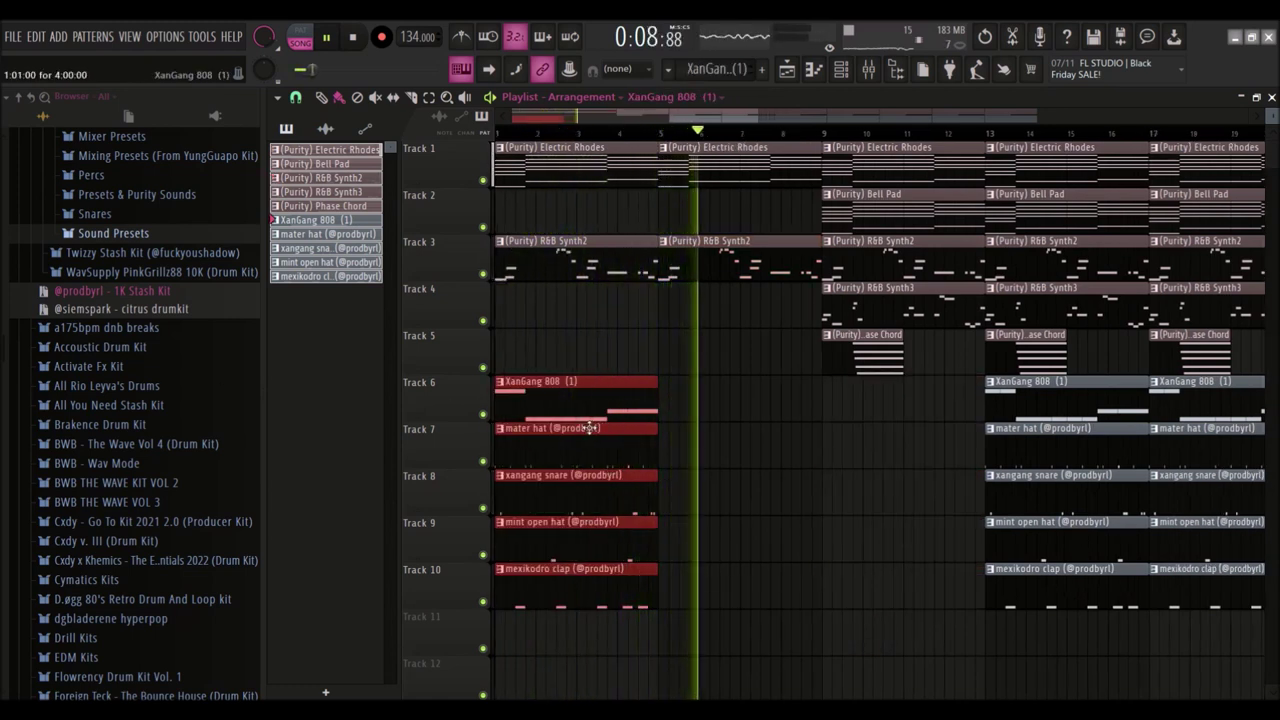
Step: Copy the 808 and drum clips to bar 5 and trim their starts, leaving only the last half bar before bar 9
left_click_drag(590, 428, 750, 418)
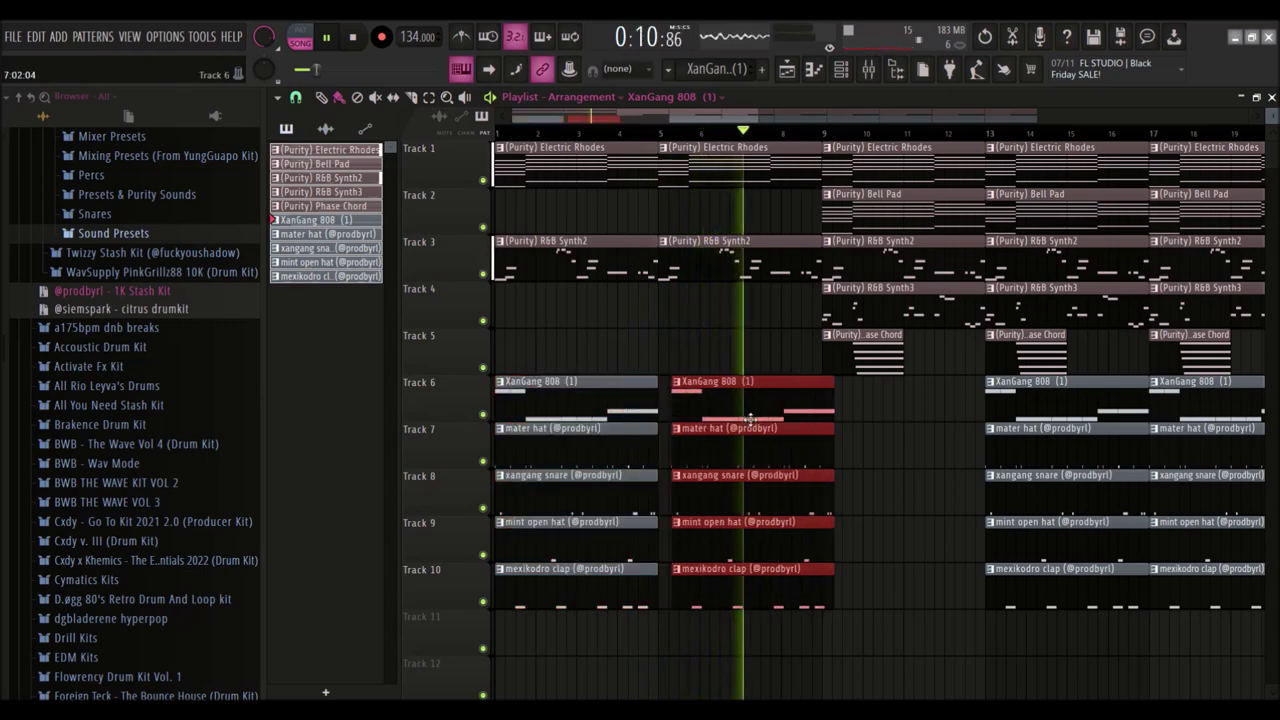
scroll(685, 418, "up", 4)
left_click_drag(655, 420, 608, 420)
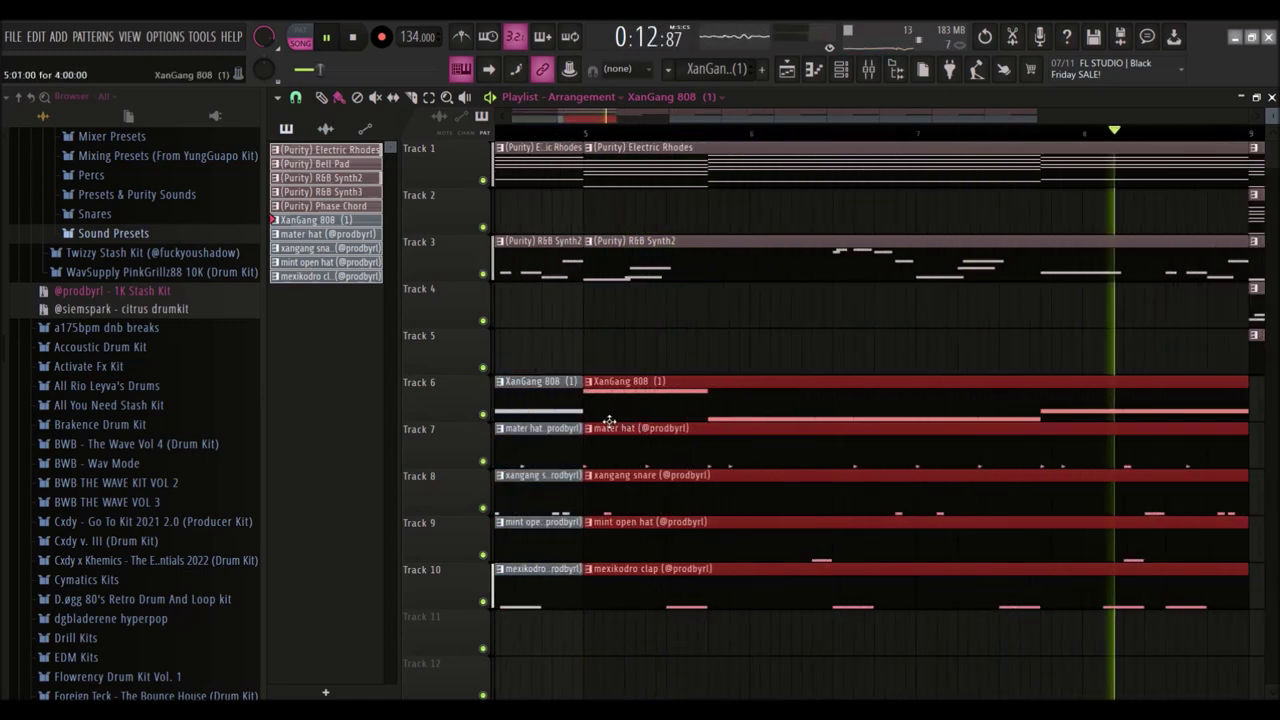
key("space")
left_click_drag(597, 414, 1173, 411)
scroll(1145, 405, "down", 3)
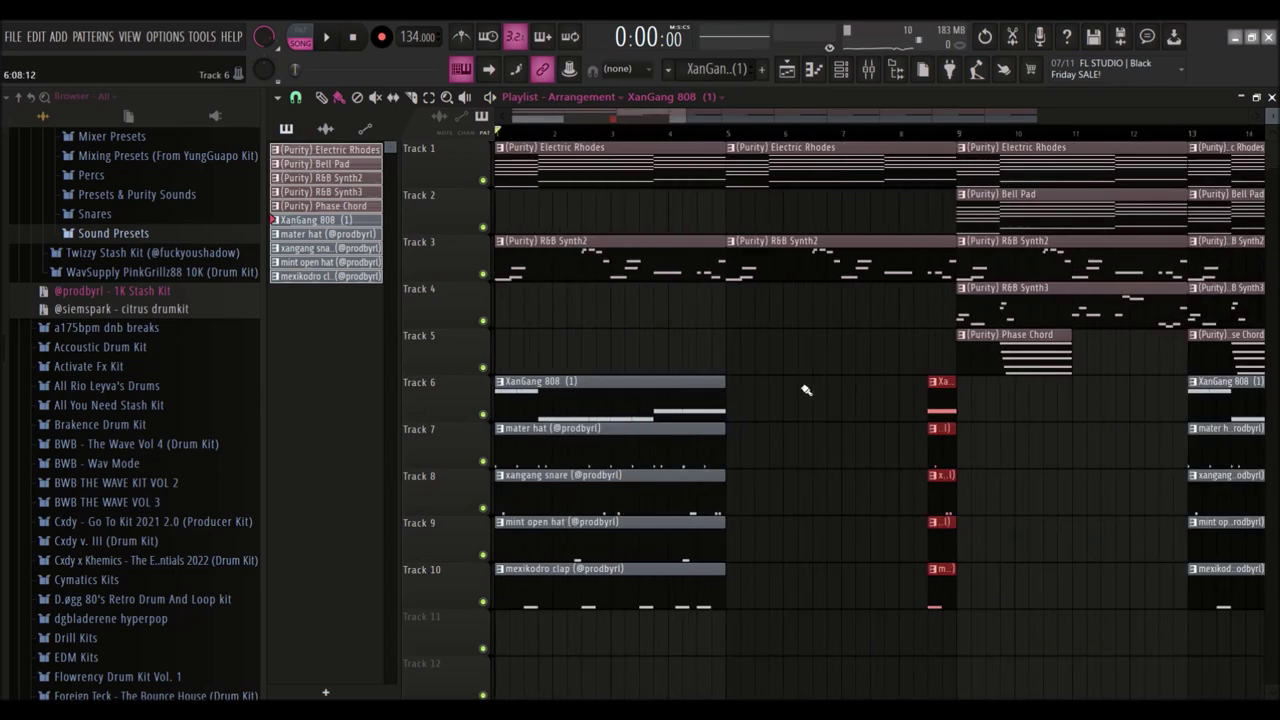
Step: Move the 808 and drum clips at bar 1 to bar 9 on Tracks 6 to 10
left_click_drag(600, 371, 671, 640)
left_click_drag(623, 380, 1094, 376)
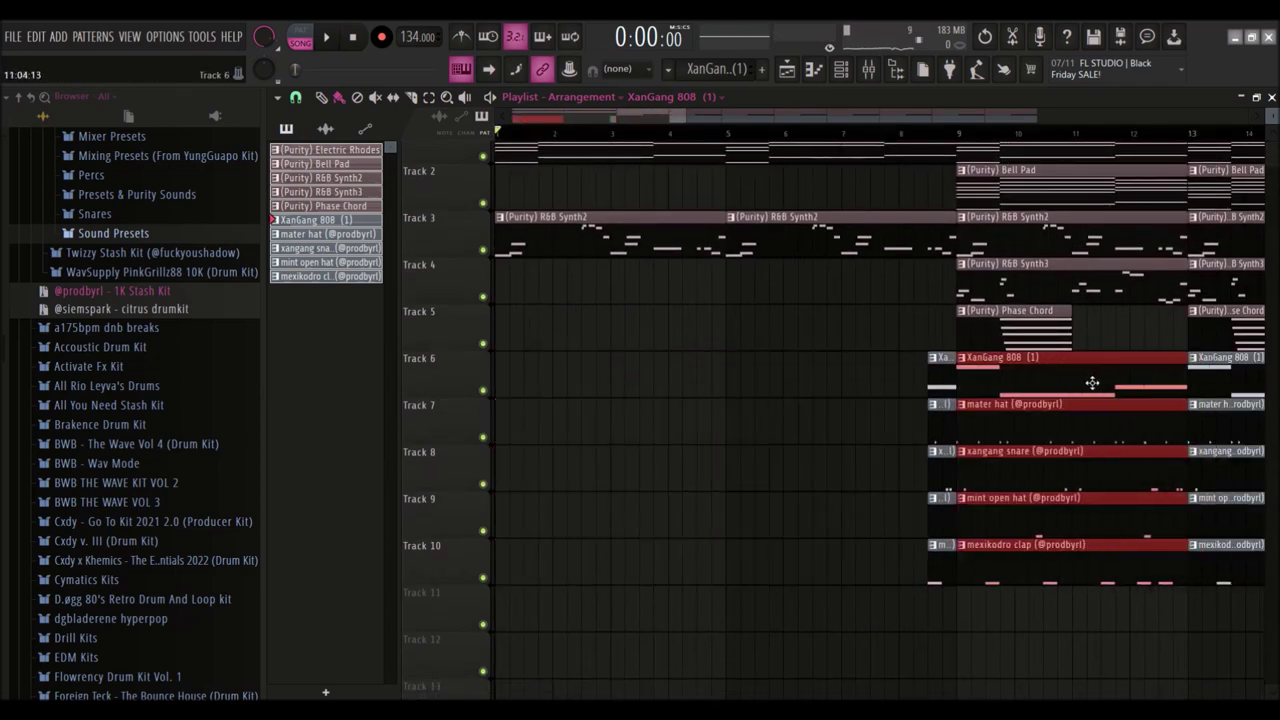
Step: Delete the Phase Chord clips from bars 9 to 24 and the R&B Synth2 and Synth3 clips from bars 9 to 16
scroll(800, 349, "down", 3)
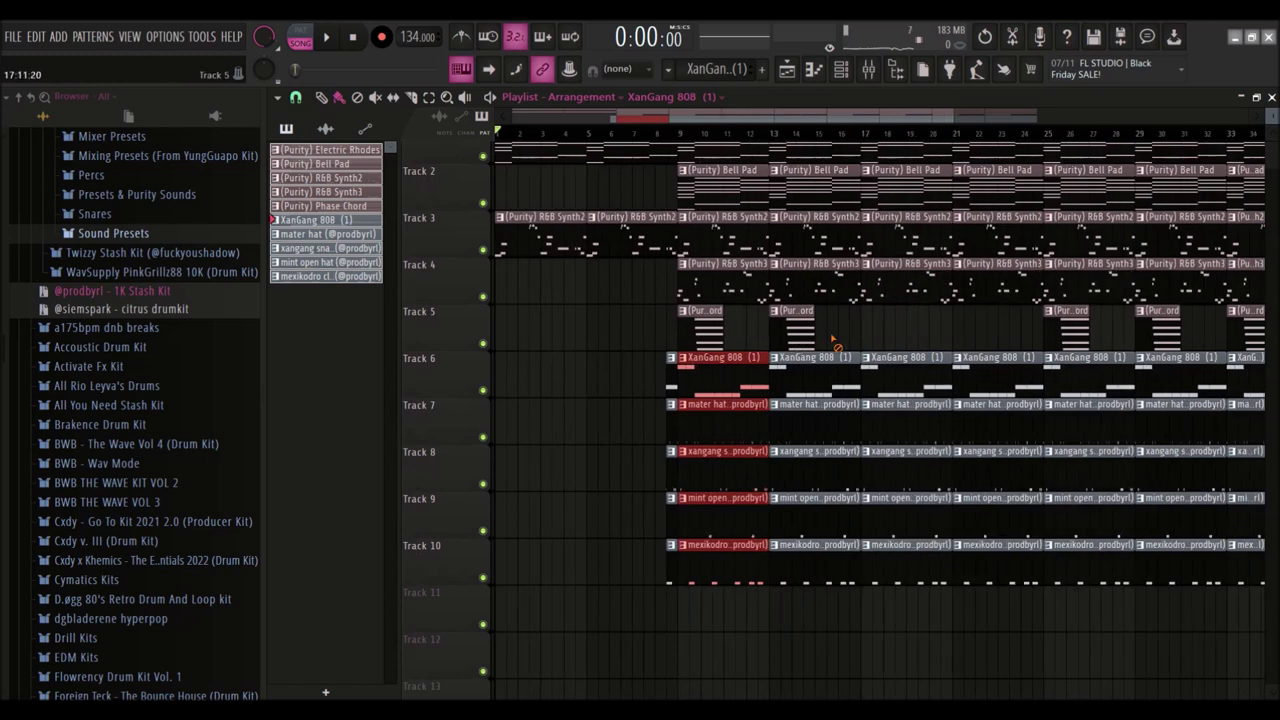
scroll(836, 343, "up", 1)
scroll(738, 334, "down", 2)
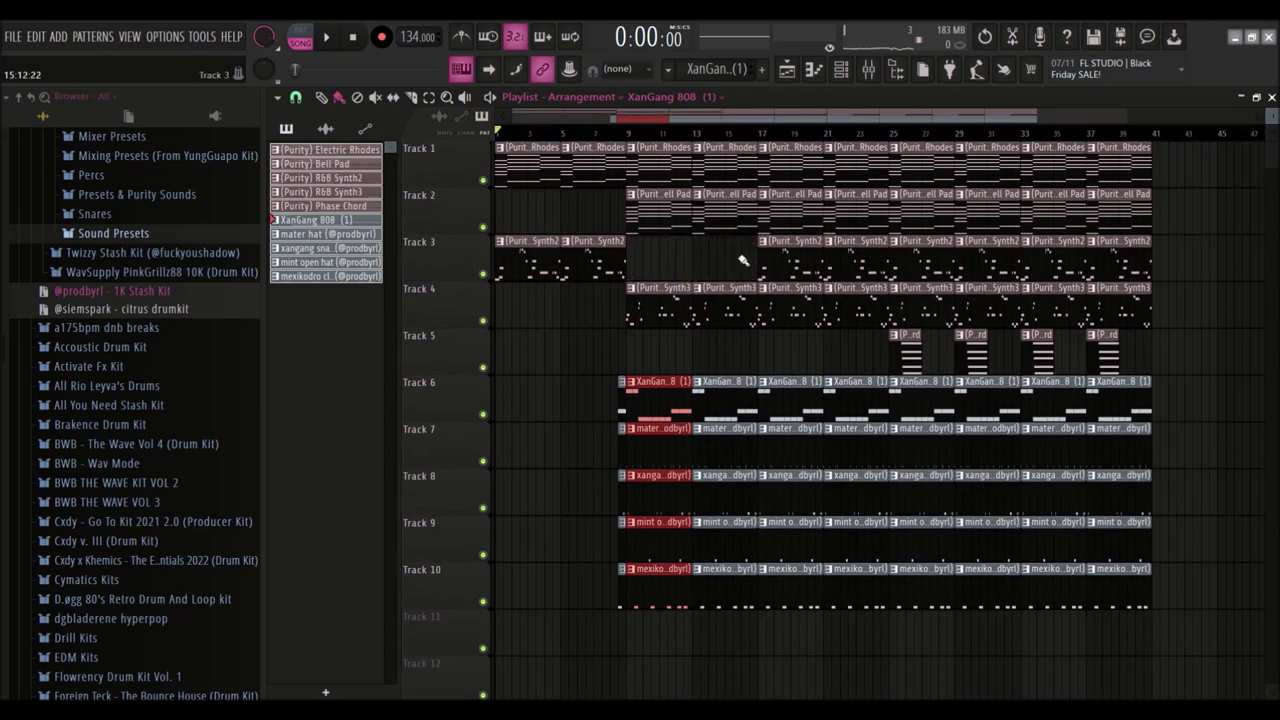
left_click_drag(646, 136, 641, 316)
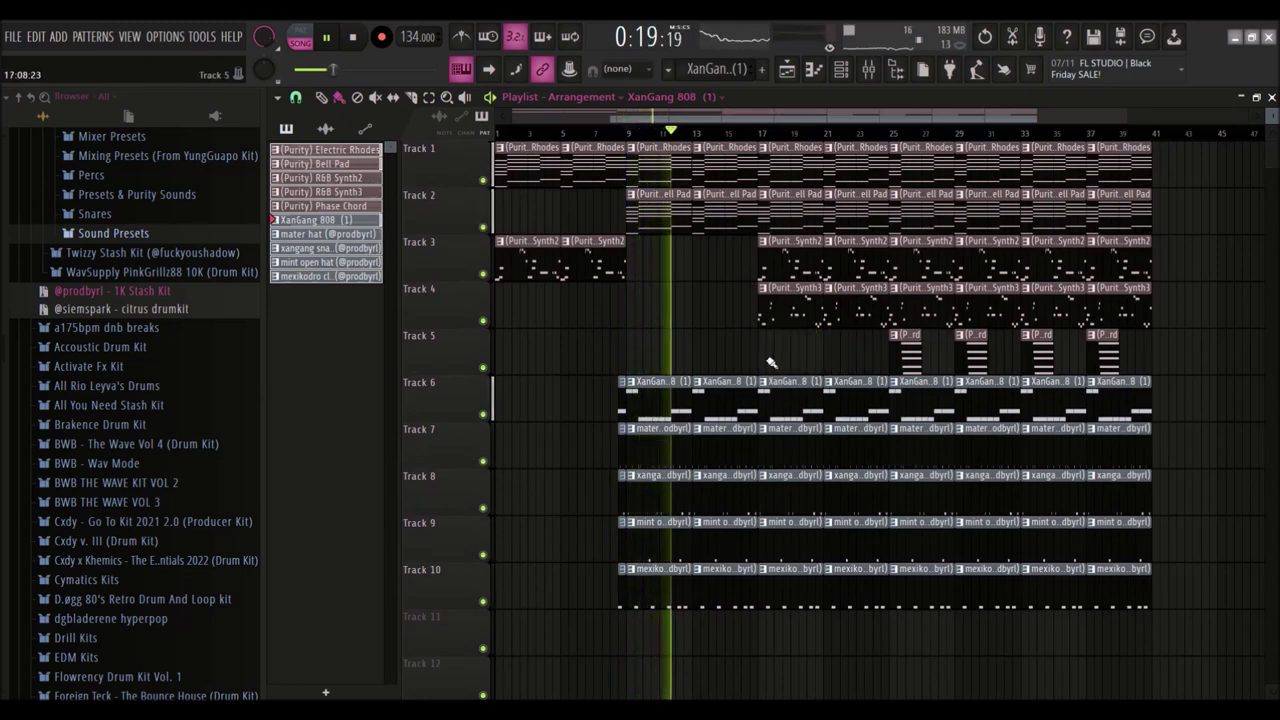
Step: Move the Phase Chord clip from bar 25 to bar 17 and delete the R&B Synth3 clips from bars 17 to 24
left_click(797, 261)
left_click_drag(891, 351, 760, 351)
right_click(775, 312)
right_click(838, 318)
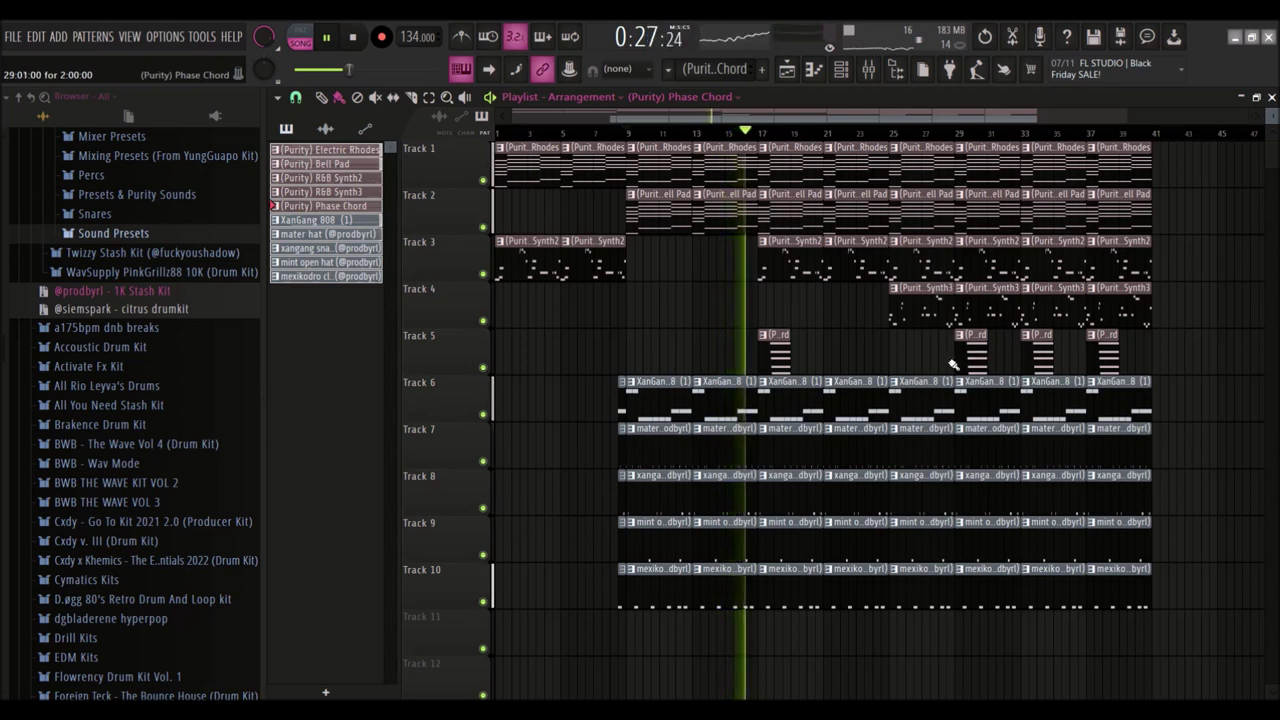
Step: Extend the Phase Chord clip at bar 17 to four bars and add a matching clip at bar 21
left_click_drag(790, 357, 826, 360)
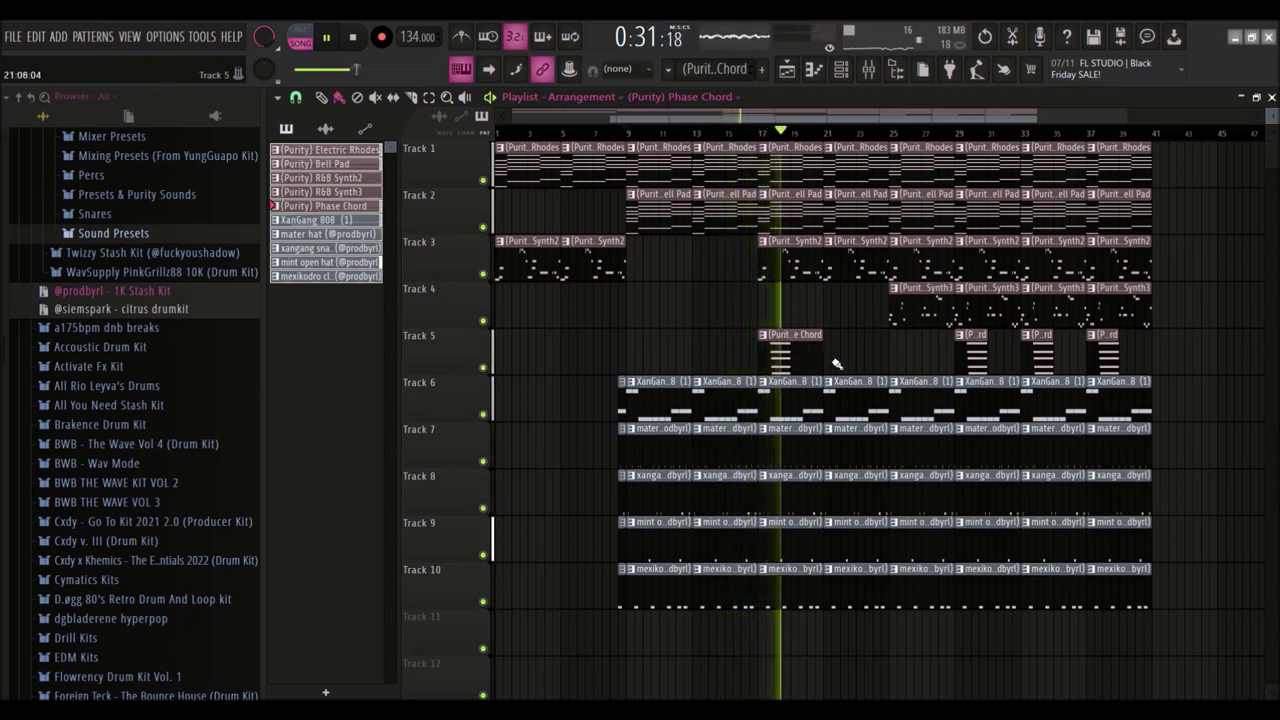
left_click(837, 364)
Step: Delete the Phase Chord clip at bar 29, replace those at bars 33 and 37 with four-bar clips, and stop playback
right_click(967, 358)
right_click(1040, 362)
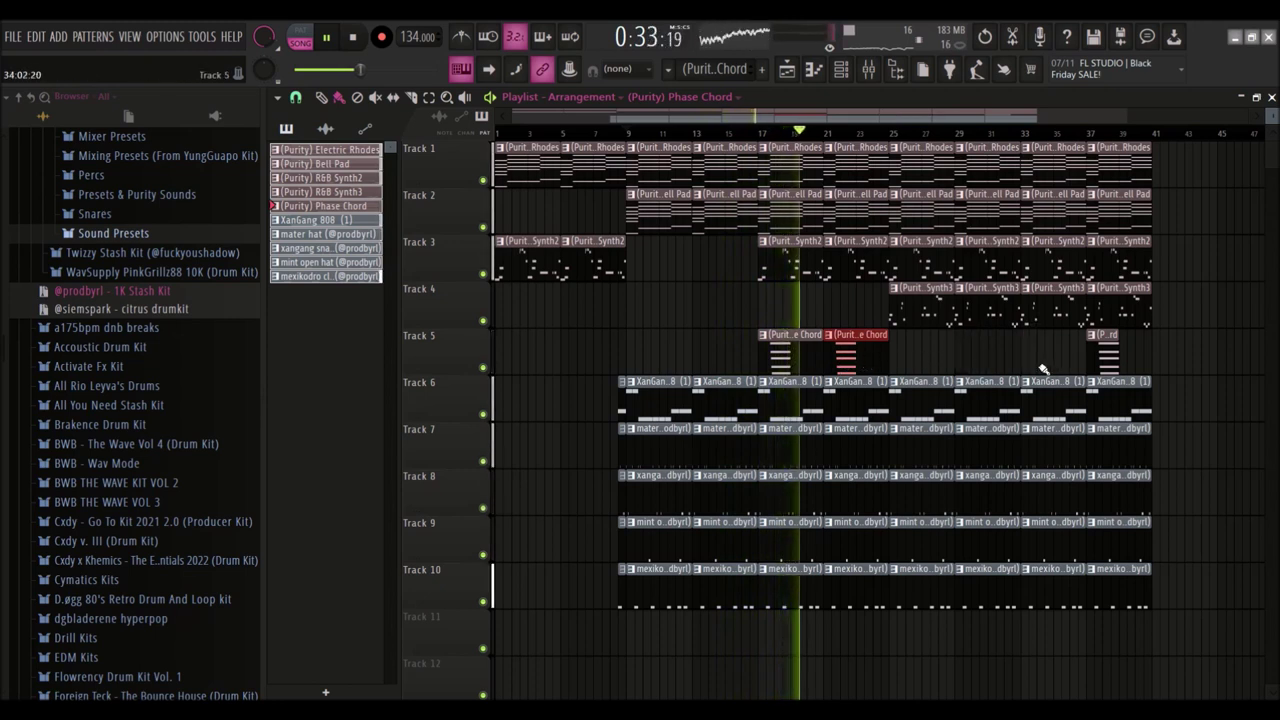
left_click(1025, 357)
right_click(1108, 358)
left_click(1097, 360)
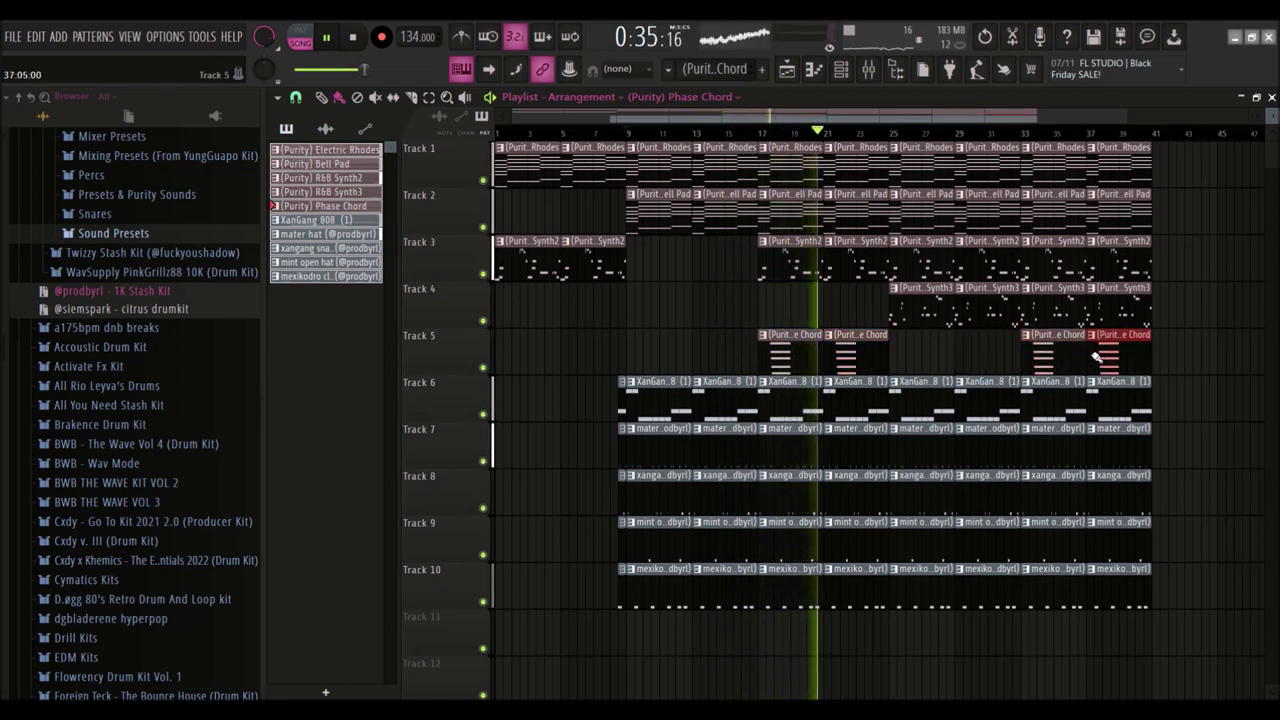
left_click(352, 37)
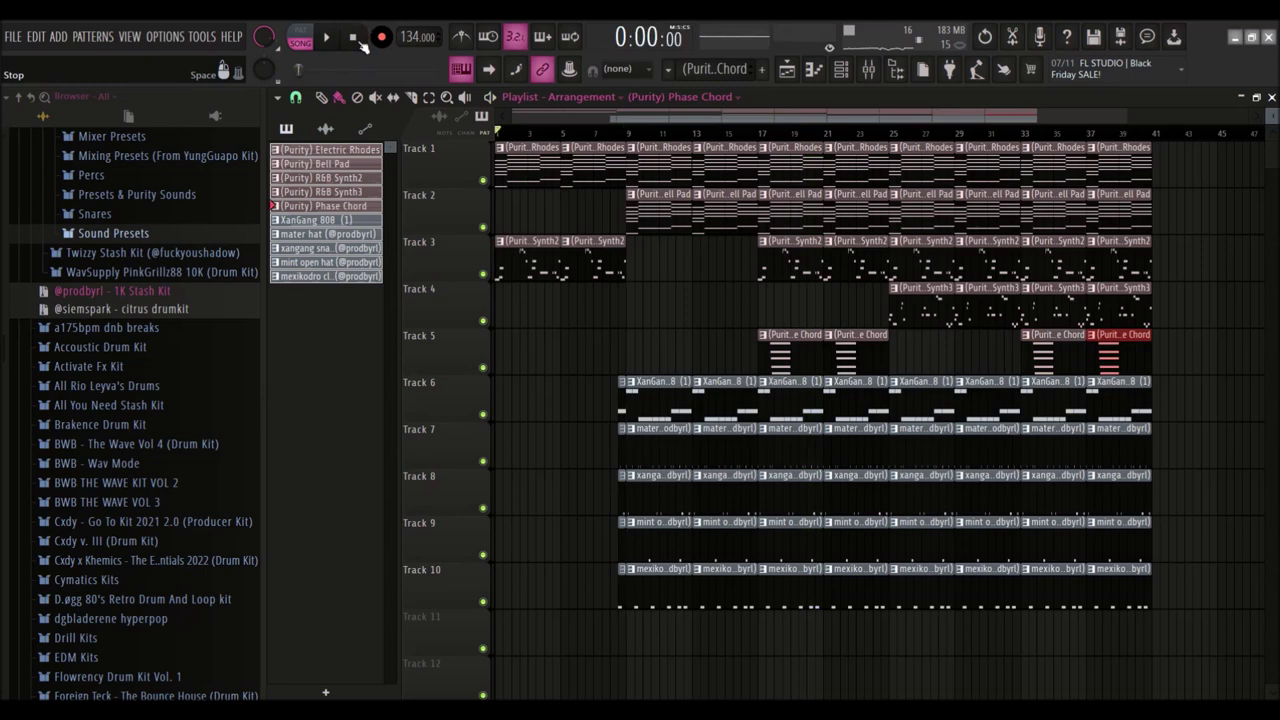
scroll(520, 280, "up", 2)
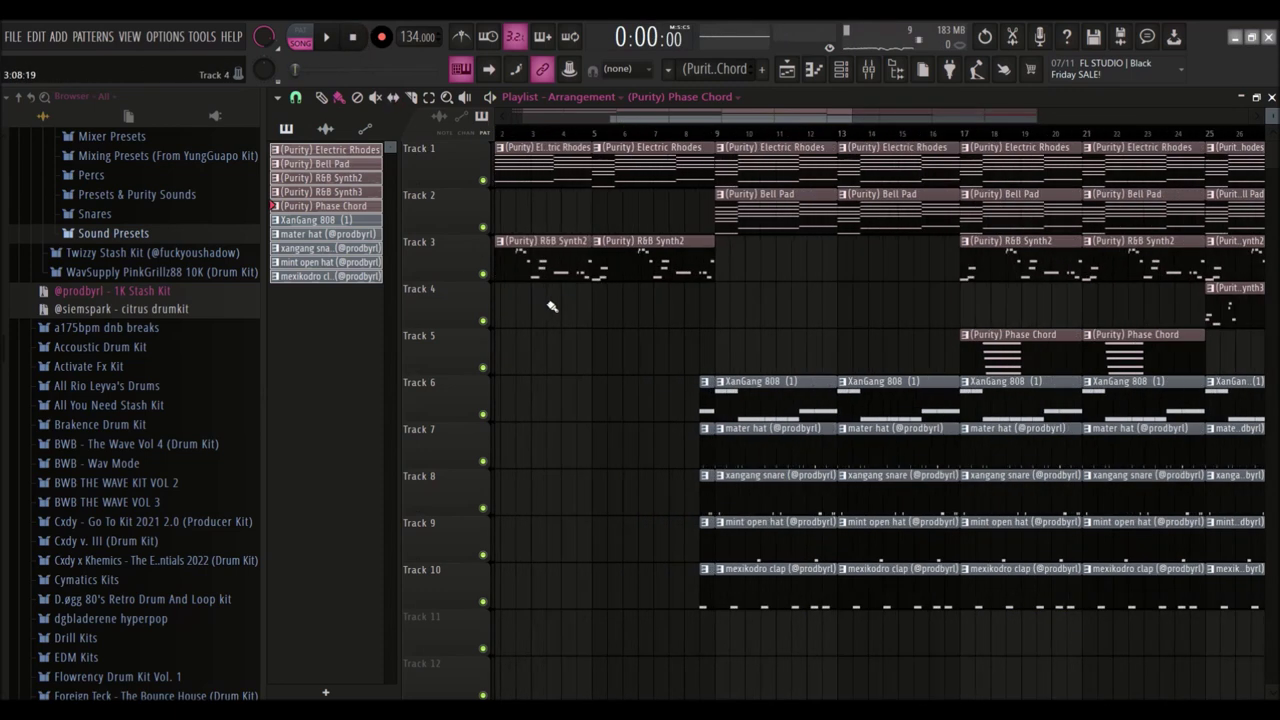
scroll(680, 345, "up", 8)
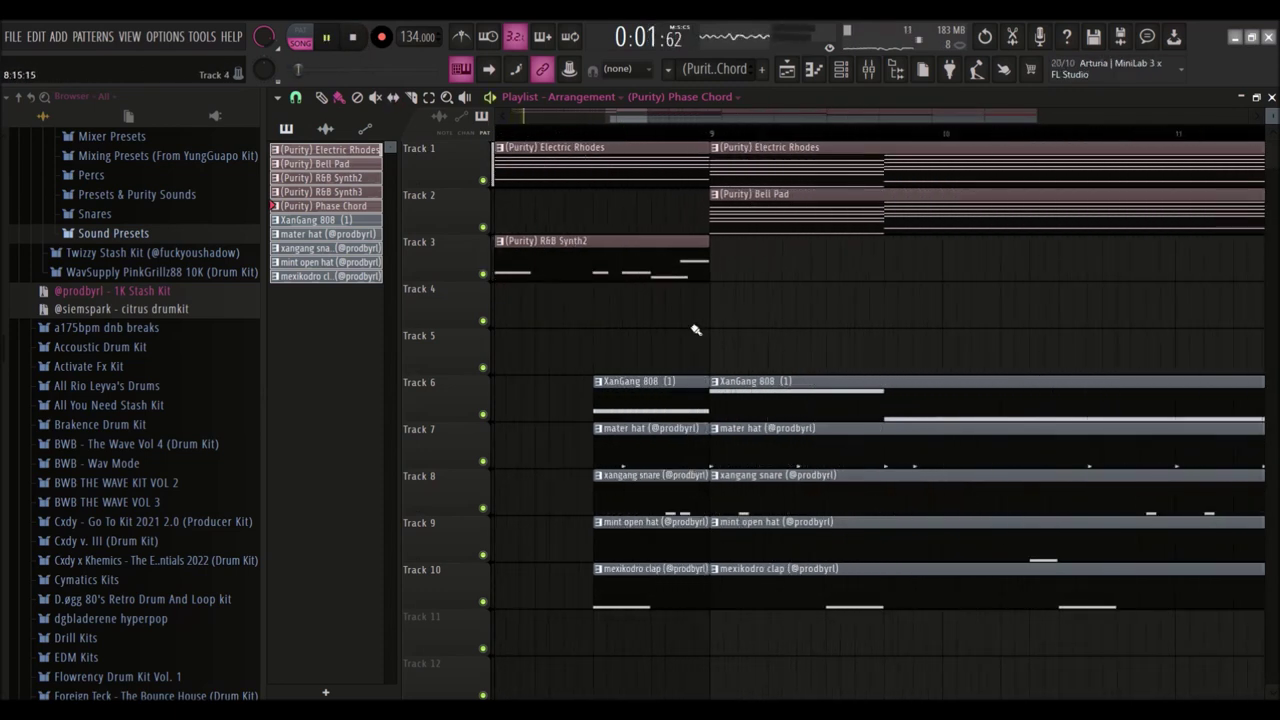
left_click_drag(684, 412, 676, 622)
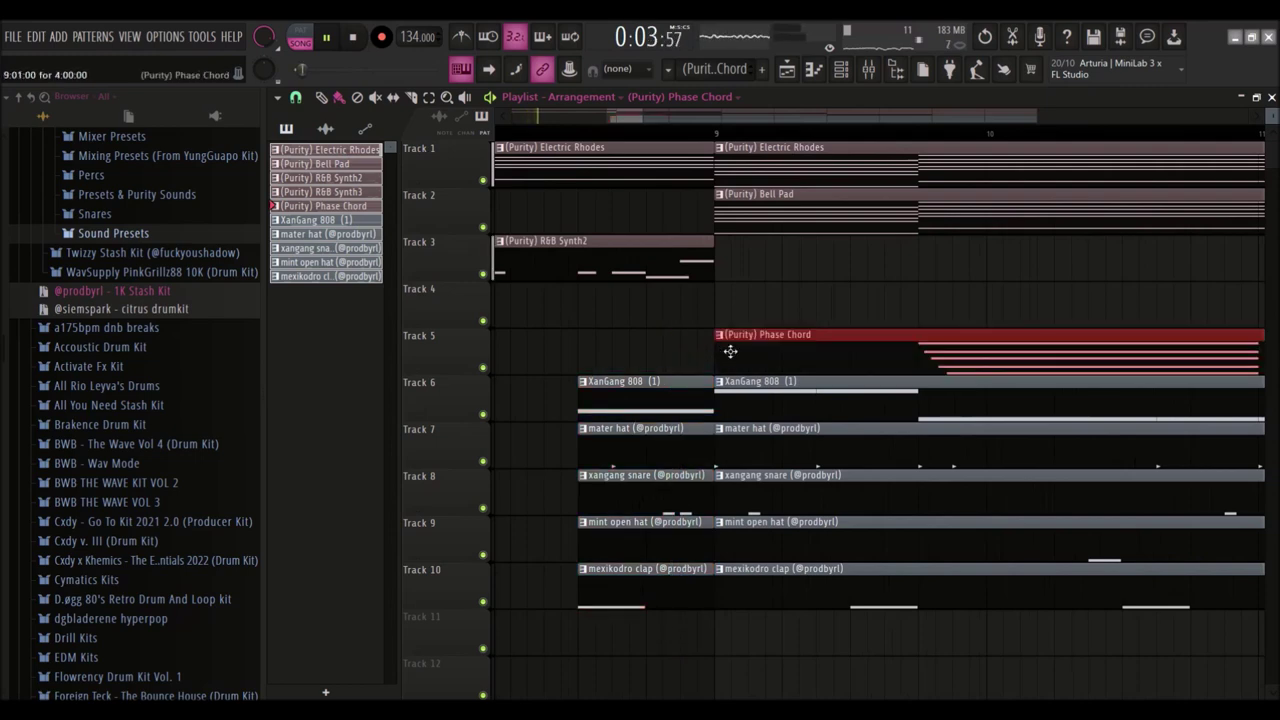
scroll(730, 345, "down", 6)
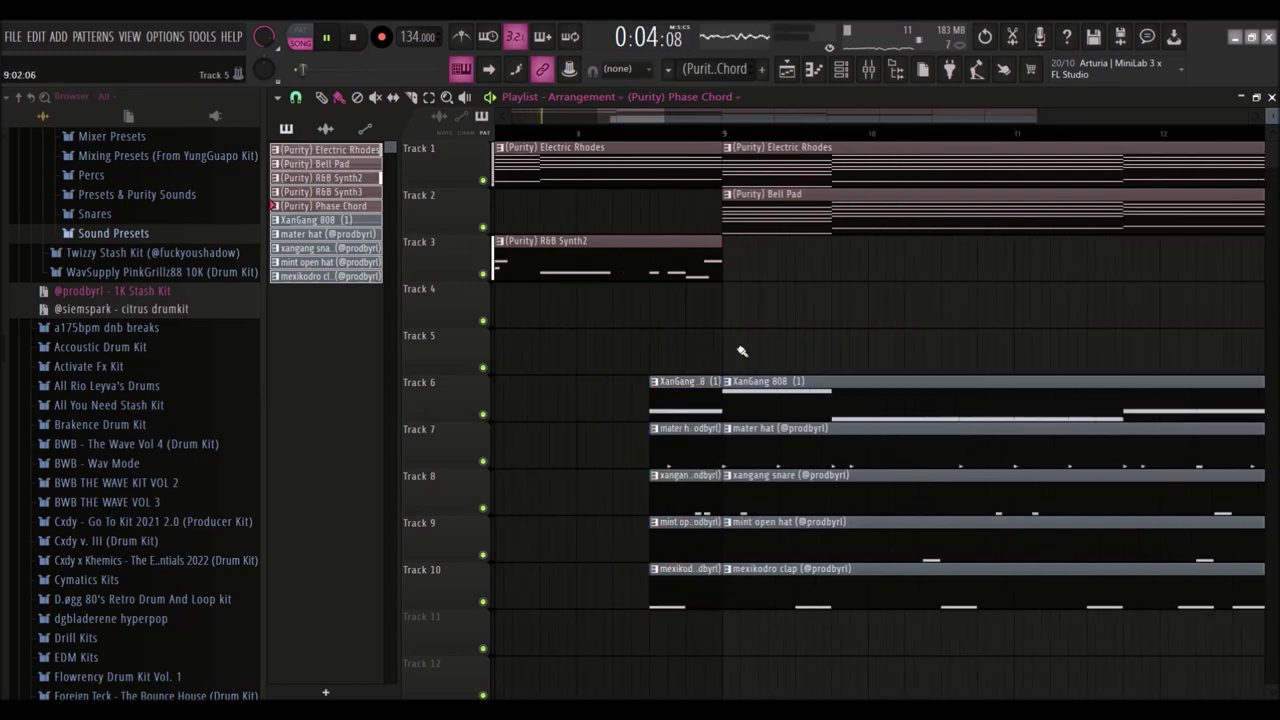
Step: Expand the Extra folder of the PluggnB drum kit to list its FX samples and tags
left_click(126, 236)
left_click(127, 238)
scroll(115, 215, "up", 3)
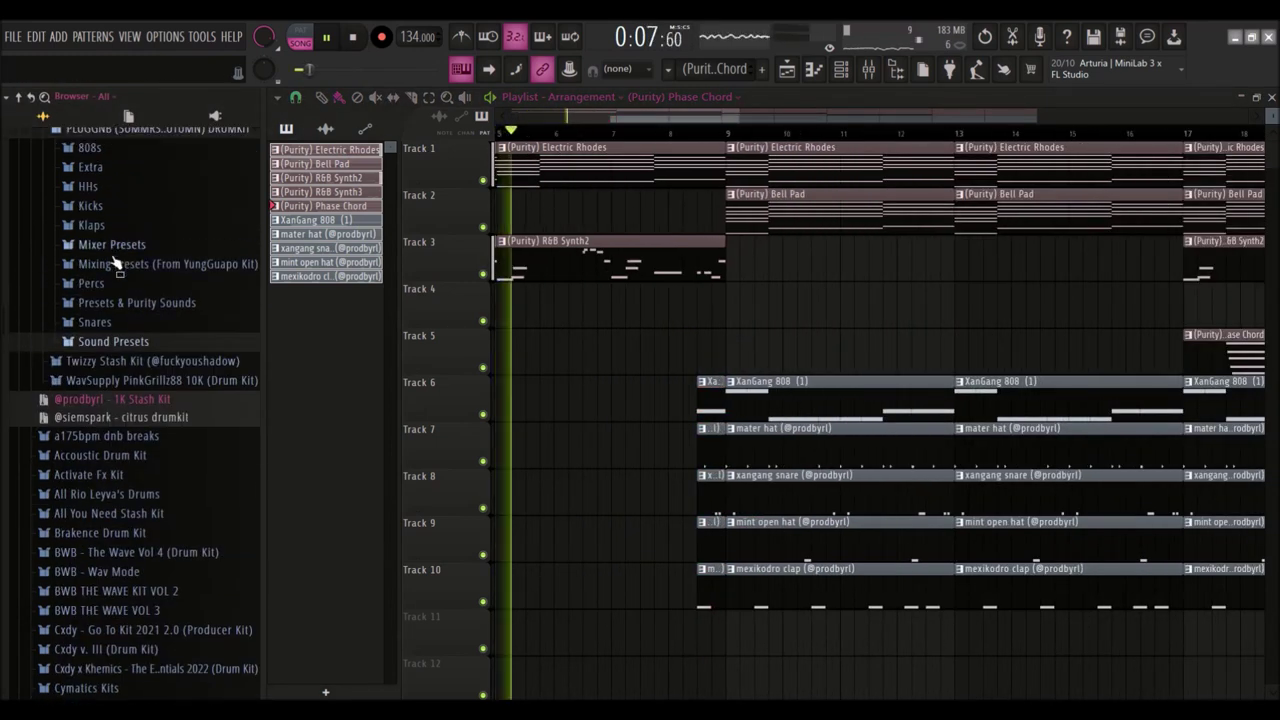
left_click(106, 187)
left_click(90, 167)
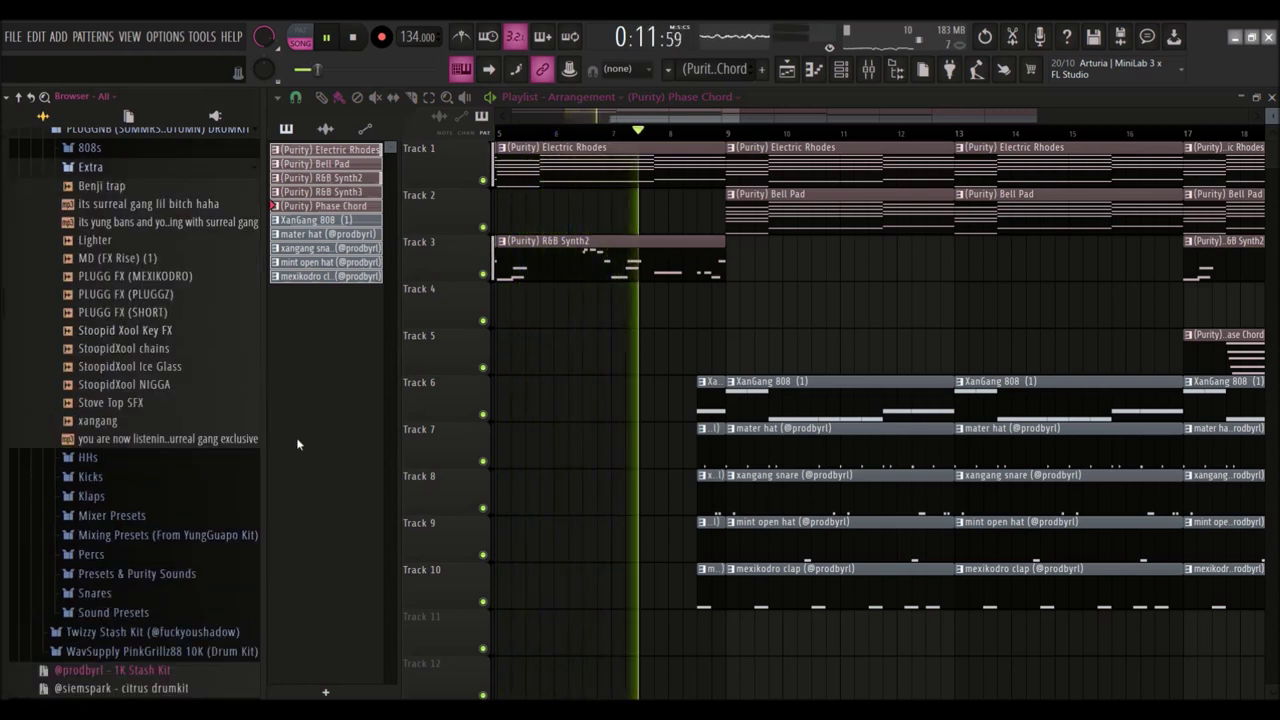
left_click_drag(620, 117, 593, 126)
scroll(593, 126, "down", 6)
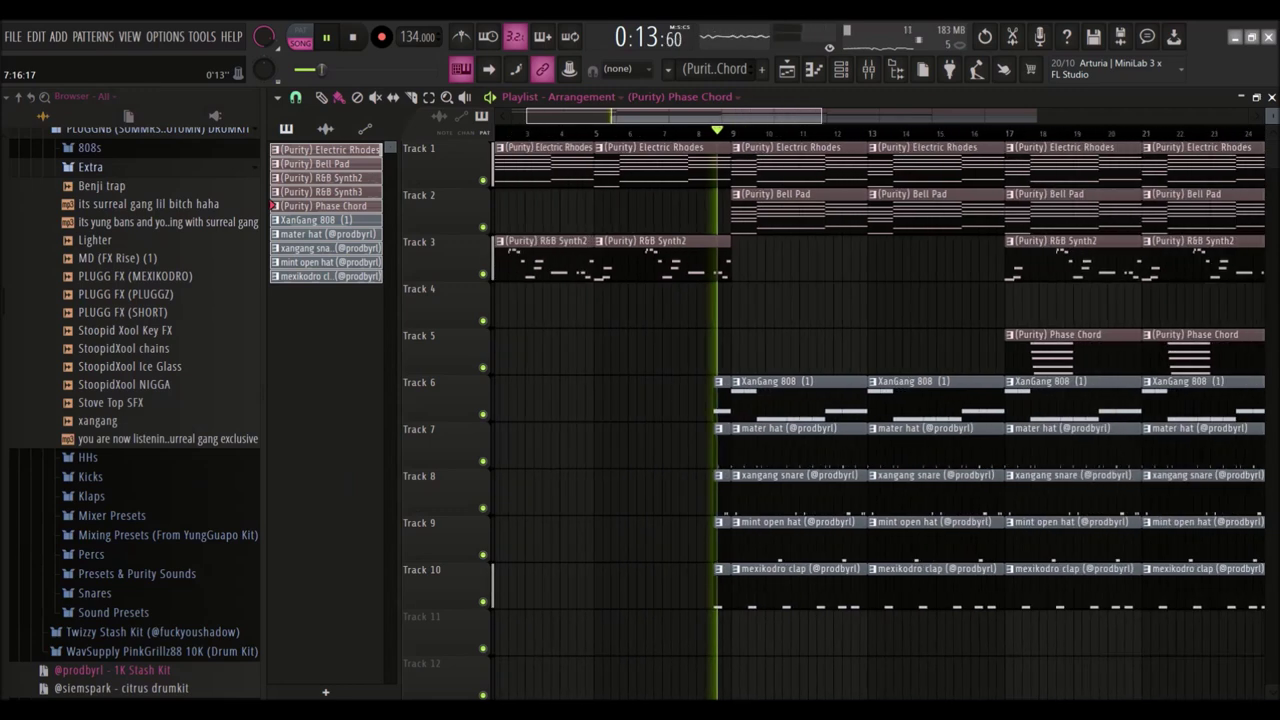
scroll(571, 120, "down", 3)
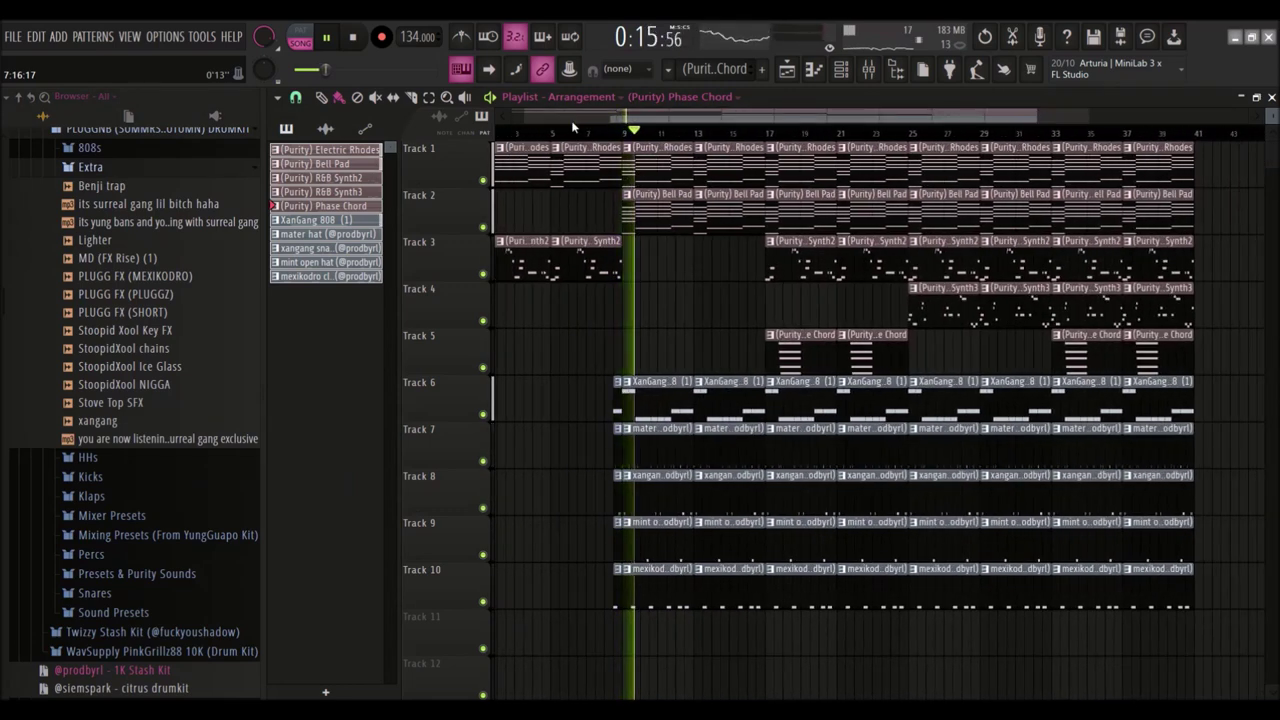
scroll(571, 120, "up", 2)
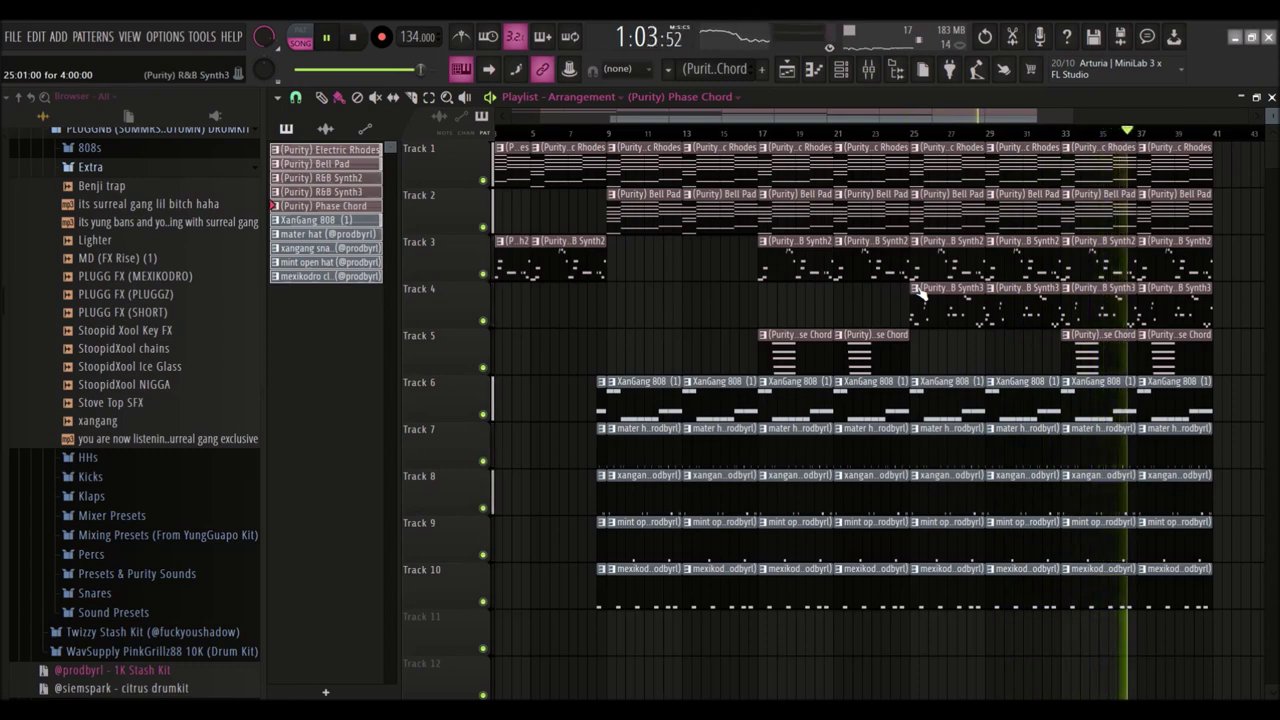
scroll(776, 172, "down", 3)
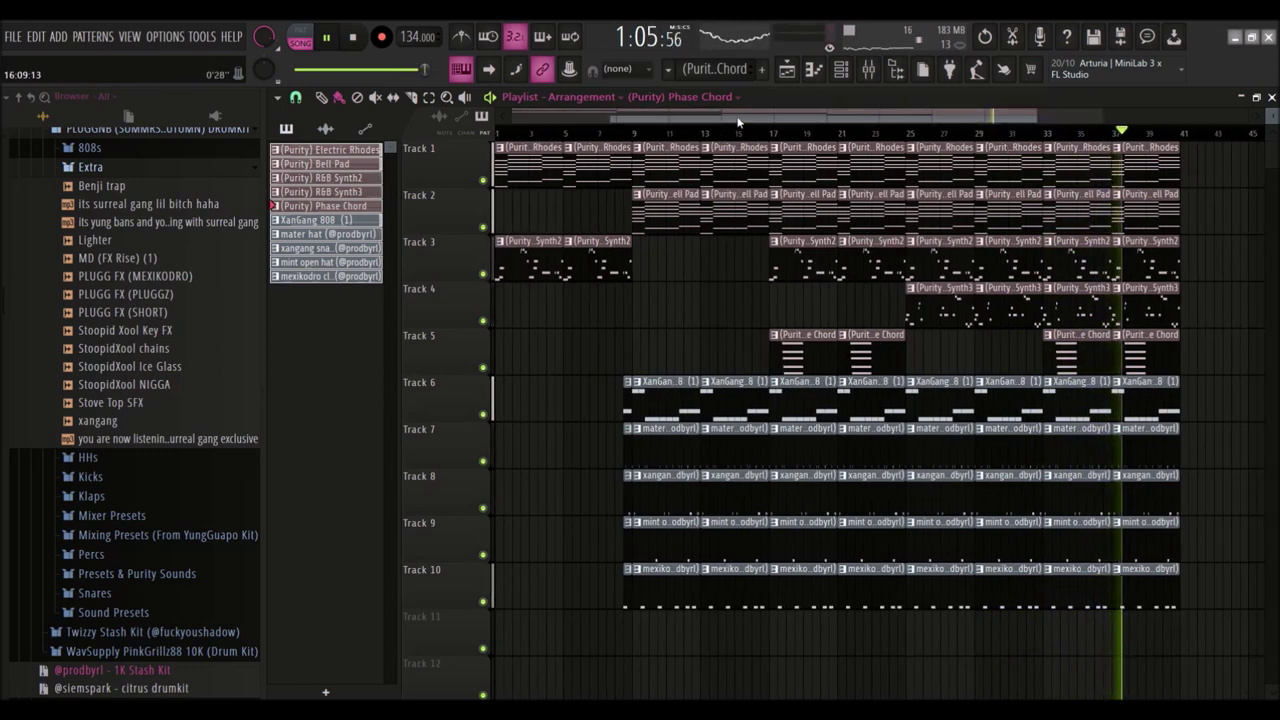